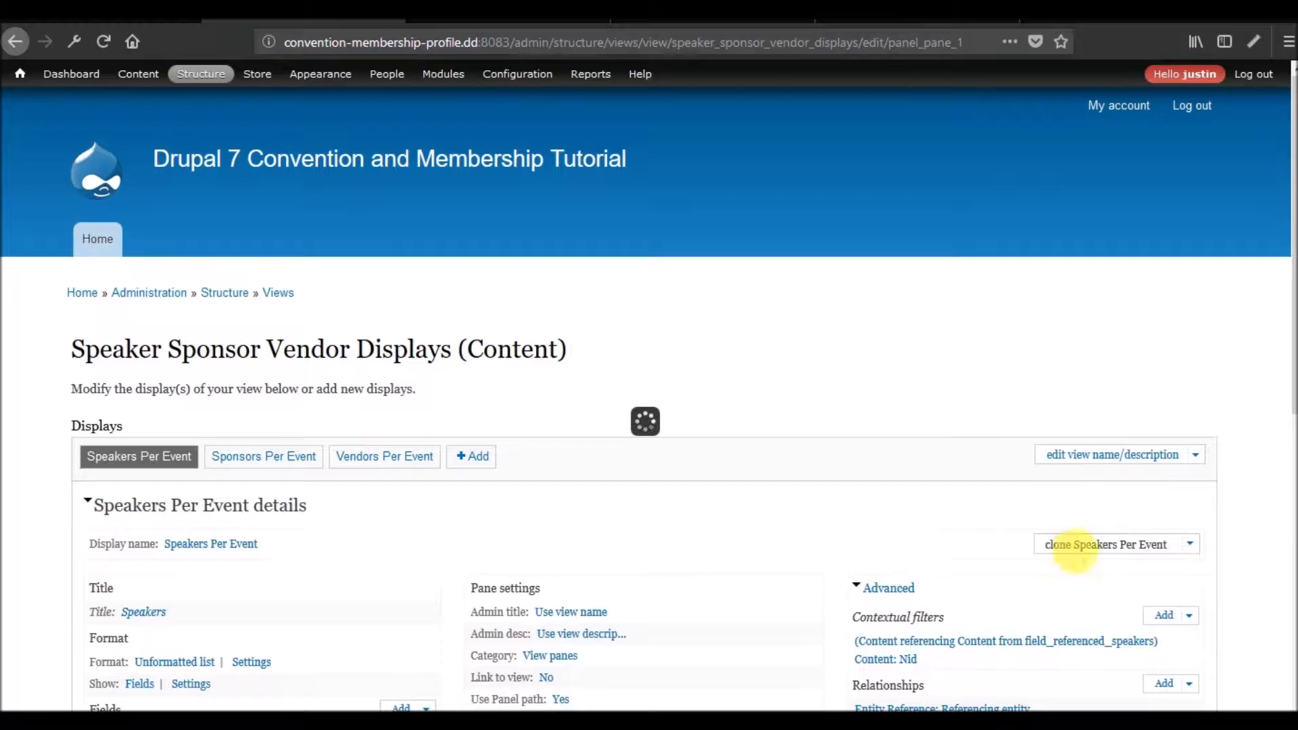
Clone the Speakers Per Event display and name the copy "Test - Speakers Per Event".
{"action": "left_click", "coordinate": [1085, 548]}
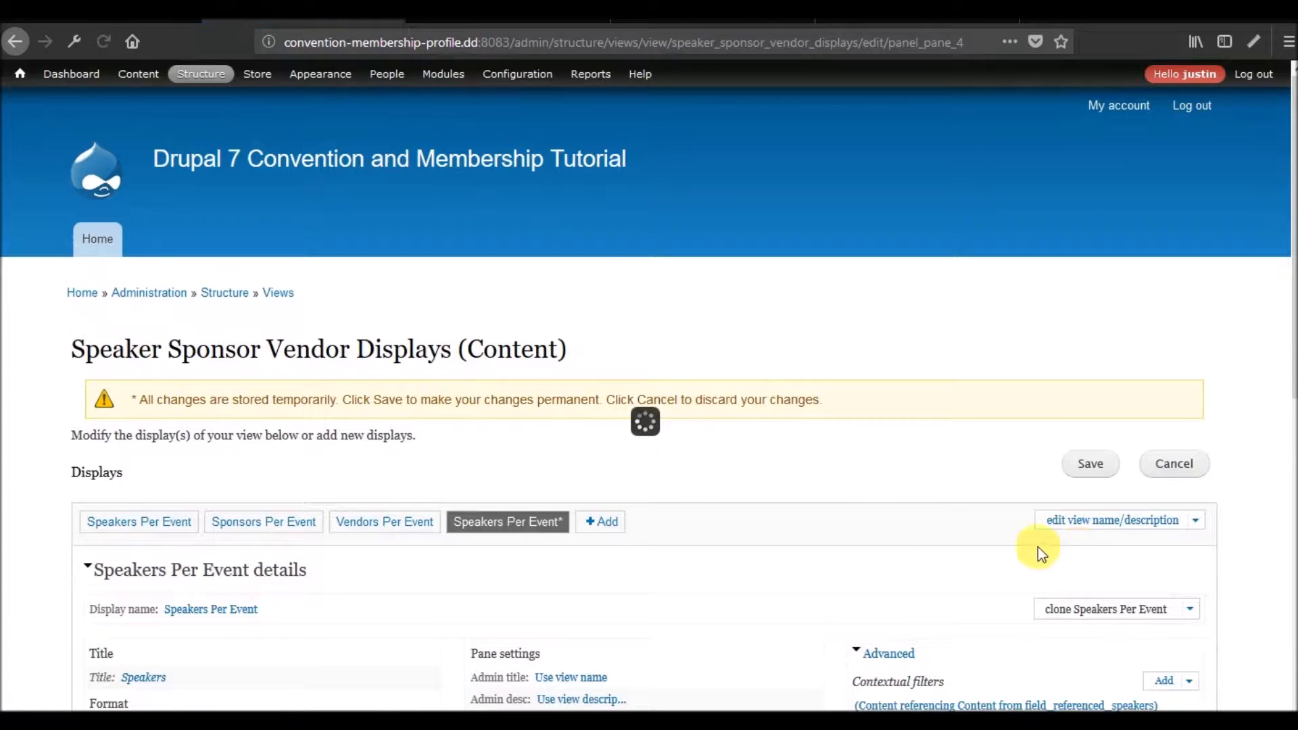
{"action": "scroll", "coordinate": [577, 498], "scroll_direction": "down", "scroll_amount": 5}
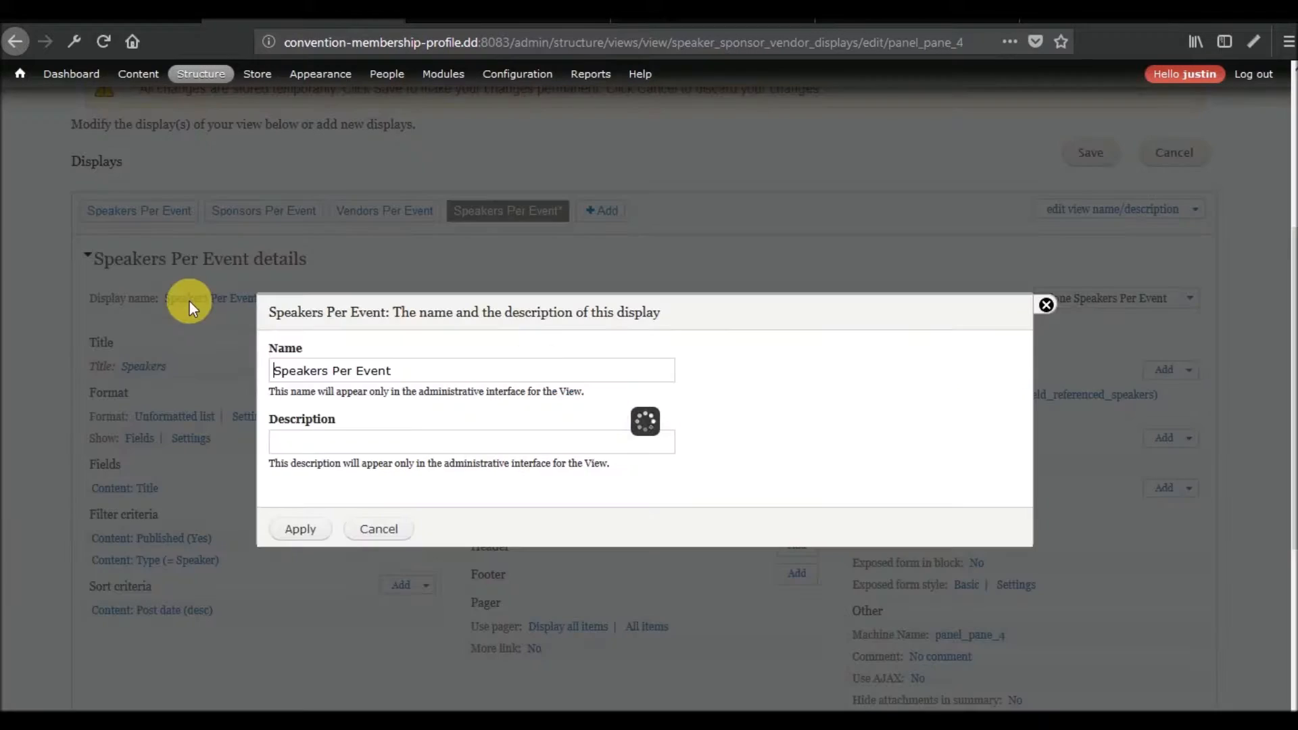
{"action": "type", "text": "Test -"}
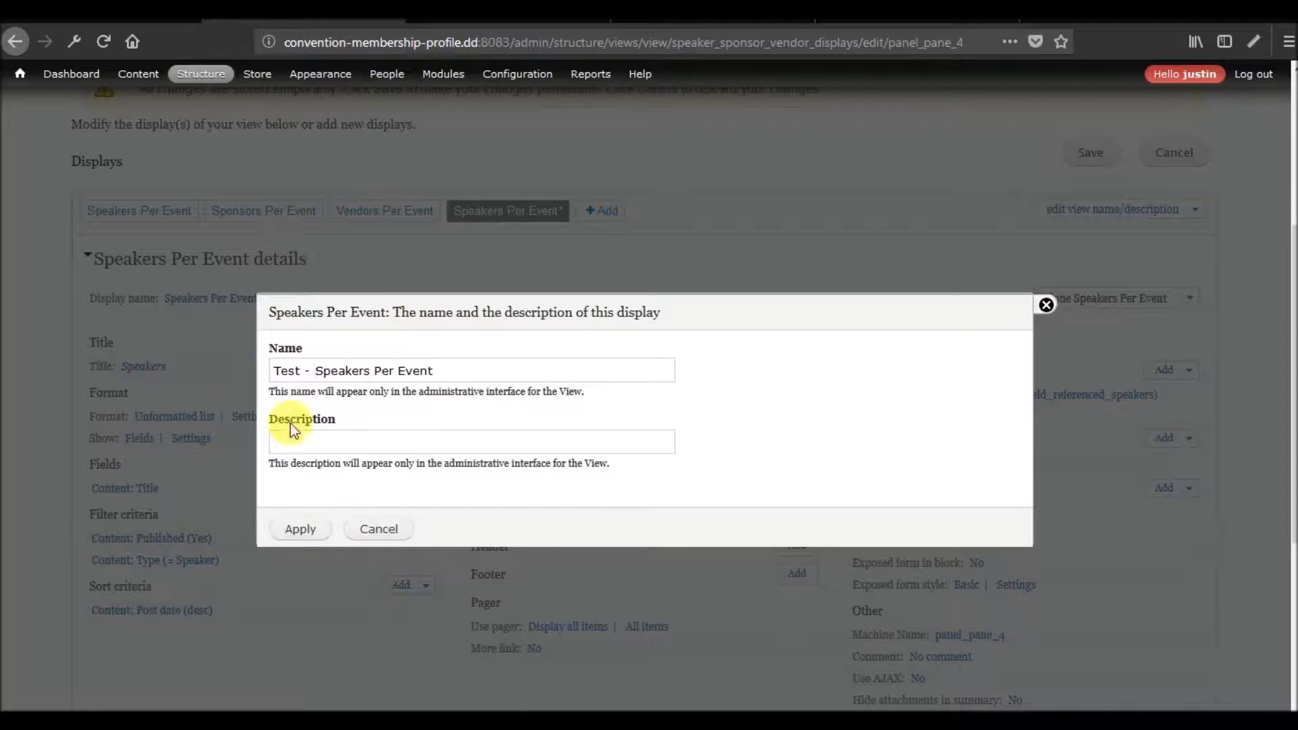
{"action": "left_click", "coordinate": [315, 527]}
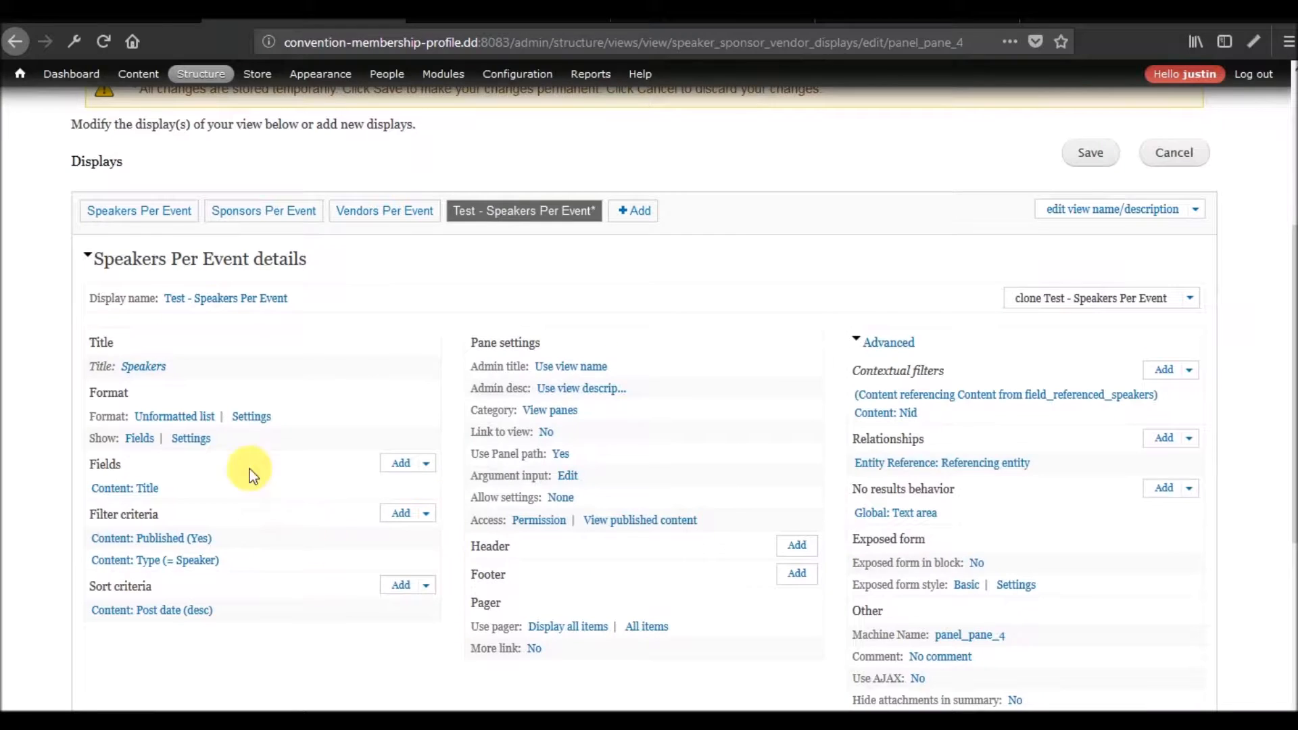
Set the cloned display's title to "Test - Speakers" for this panel pane only.
{"action": "left_click", "coordinate": [150, 367]}
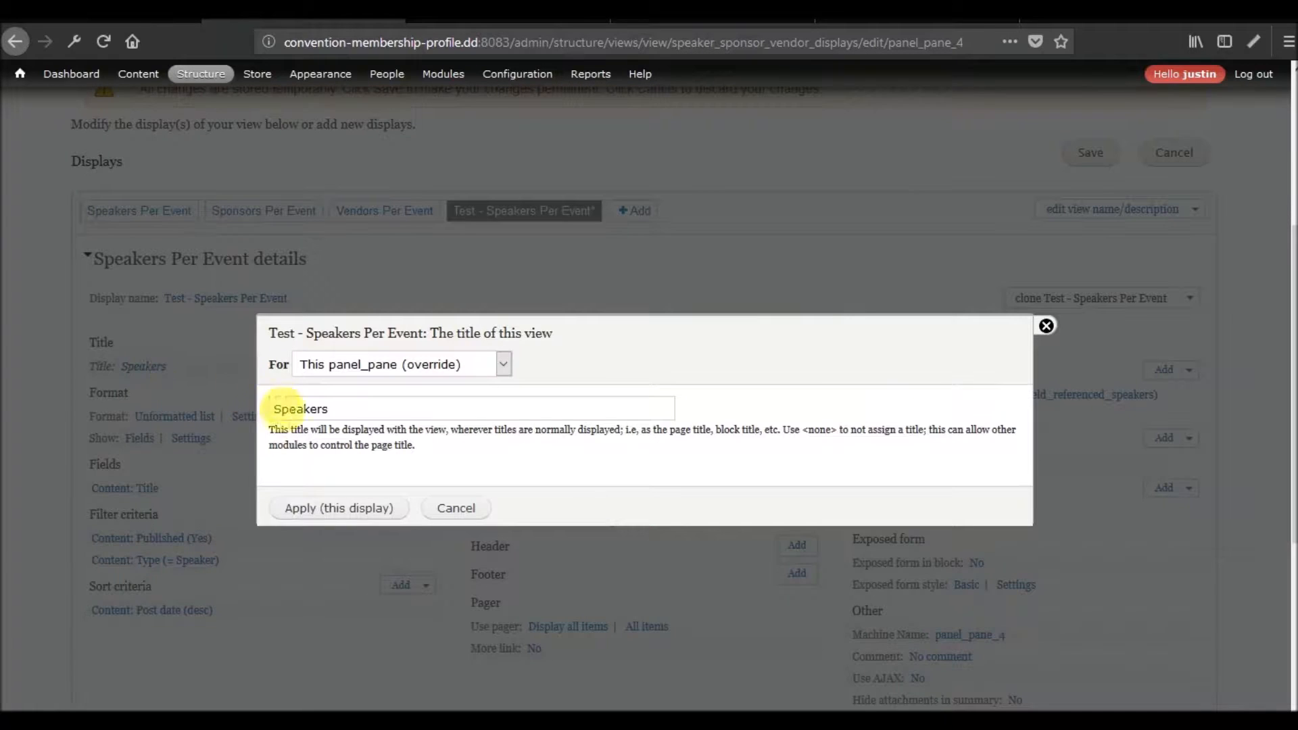
{"action": "type", "text": "Test -"}
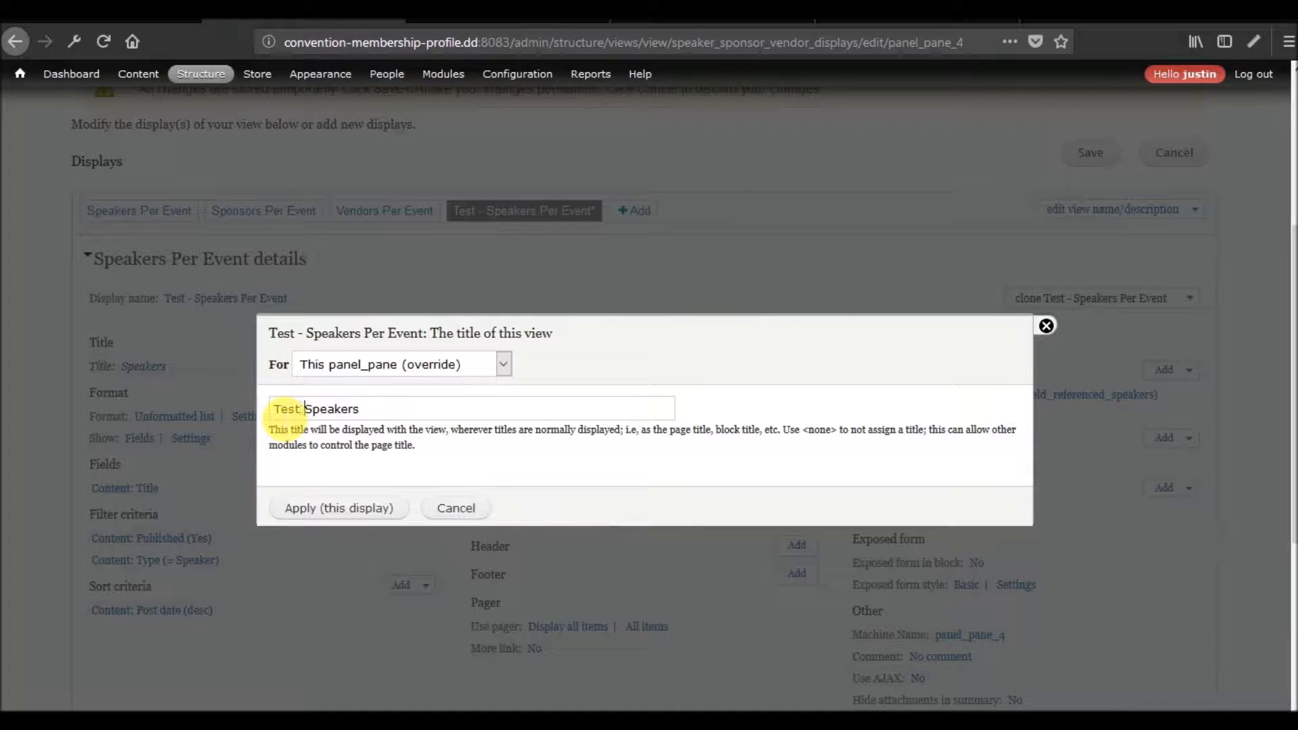
{"action": "left_click", "coordinate": [332, 507]}
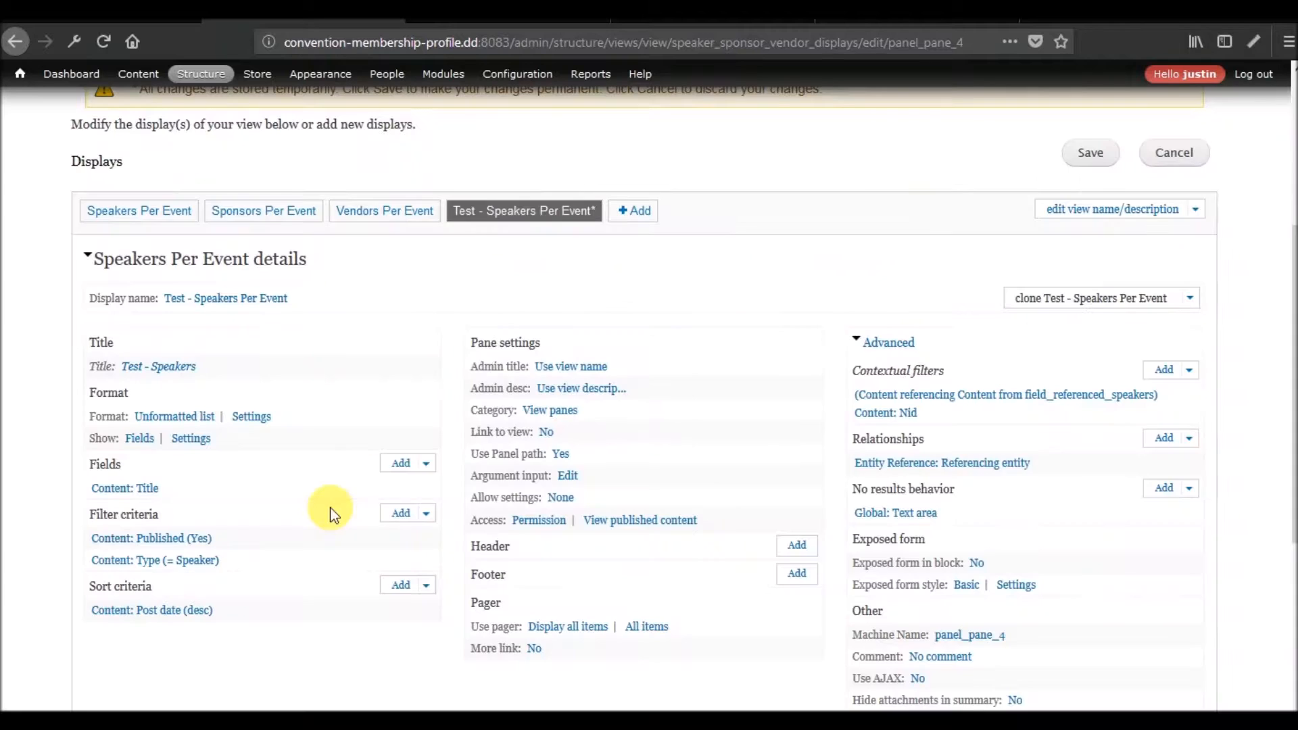
Preview the test display with the contextual filter value 1 and check its output.
{"action": "scroll", "coordinate": [403, 394], "scroll_direction": "down", "scroll_amount": 6}
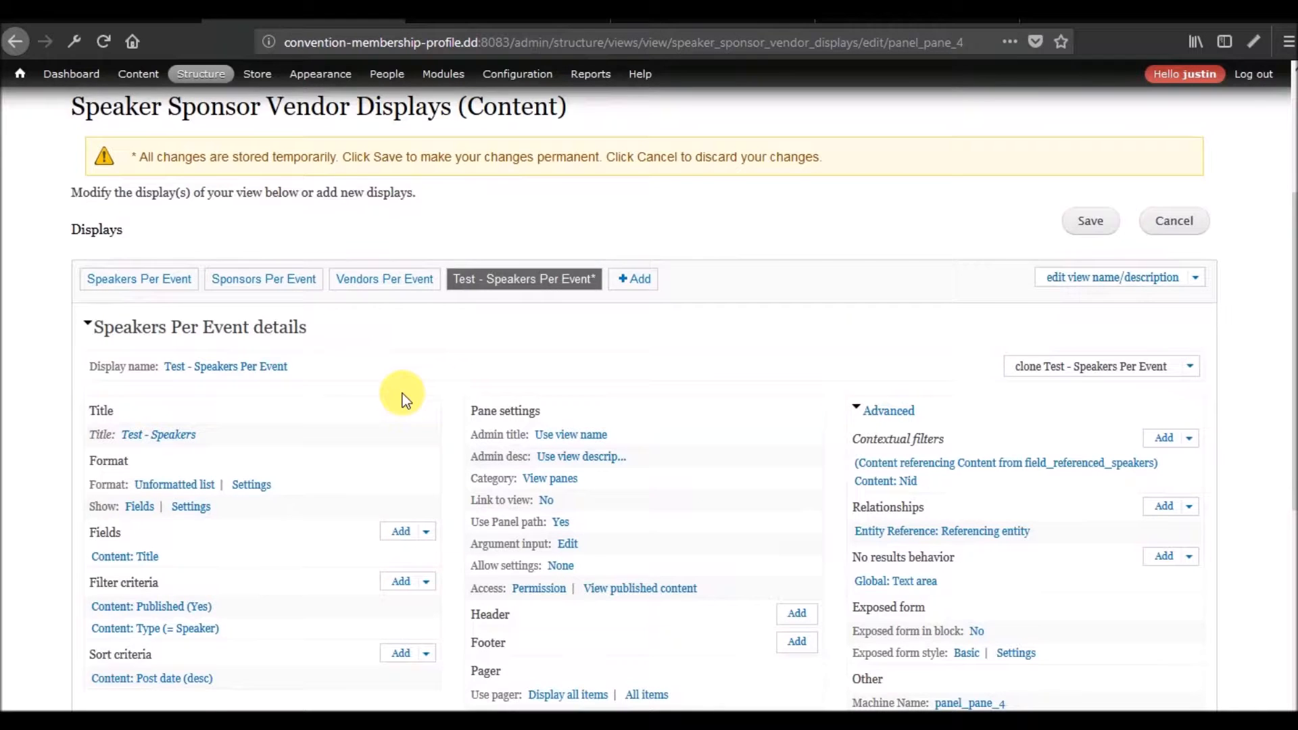
{"action": "scroll", "coordinate": [403, 393], "scroll_direction": "down", "scroll_amount": 2}
{"action": "scroll", "coordinate": [403, 394], "scroll_direction": "down", "scroll_amount": 6}
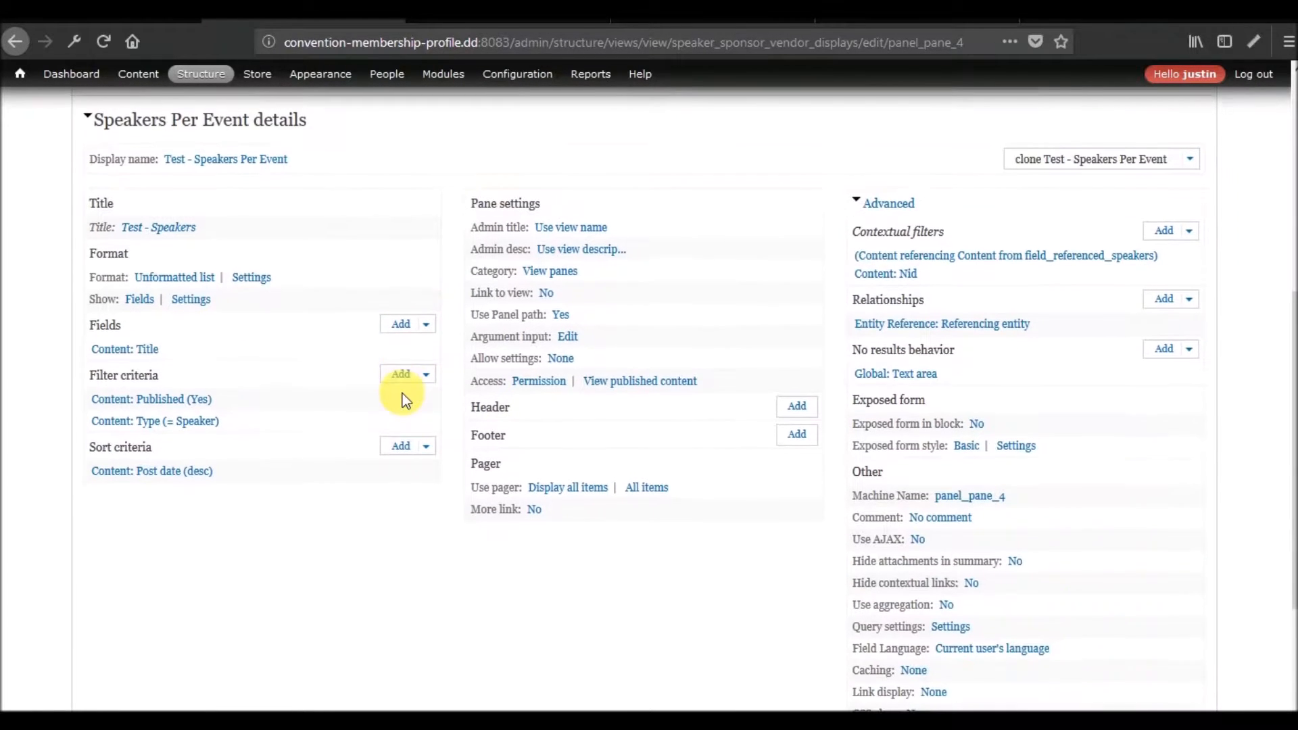
{"action": "left_click", "coordinate": [418, 613]}
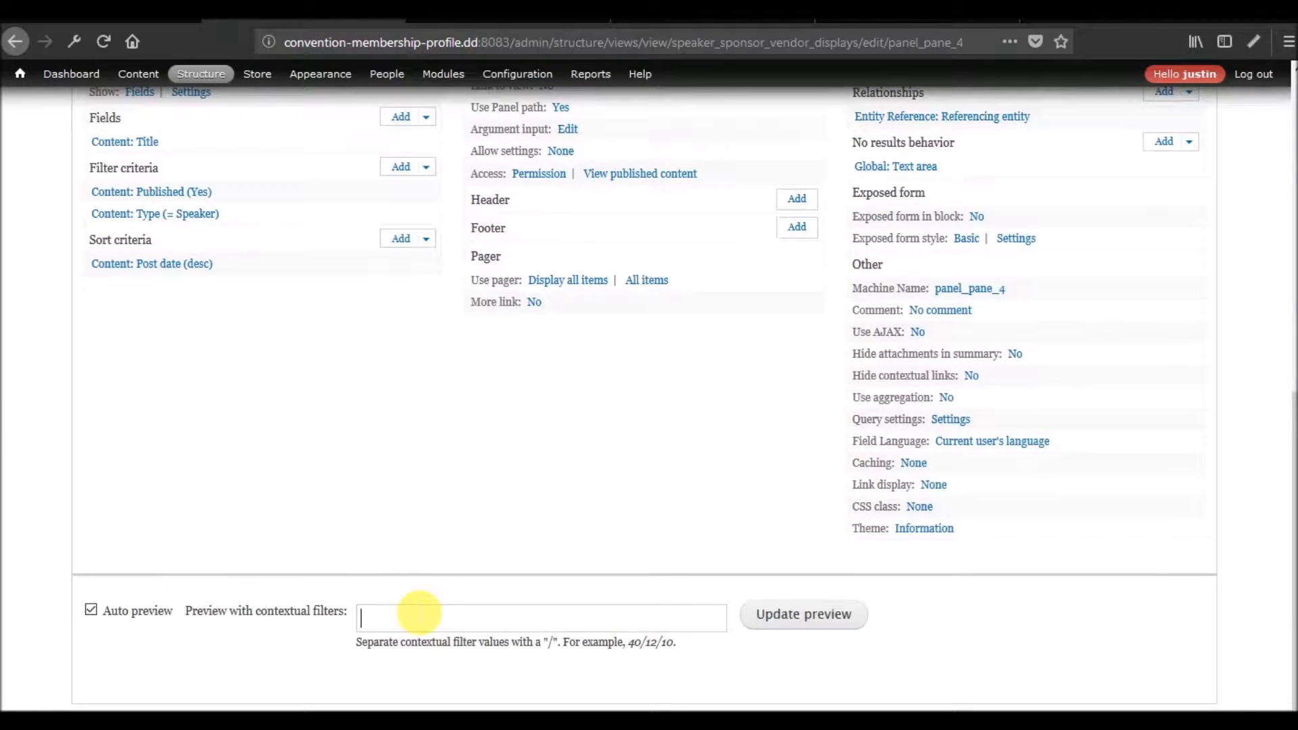
{"action": "type", "text": "1"}
{"action": "left_click", "coordinate": [777, 616]}
{"action": "scroll", "coordinate": [534, 484], "scroll_direction": "down", "scroll_amount": 2}
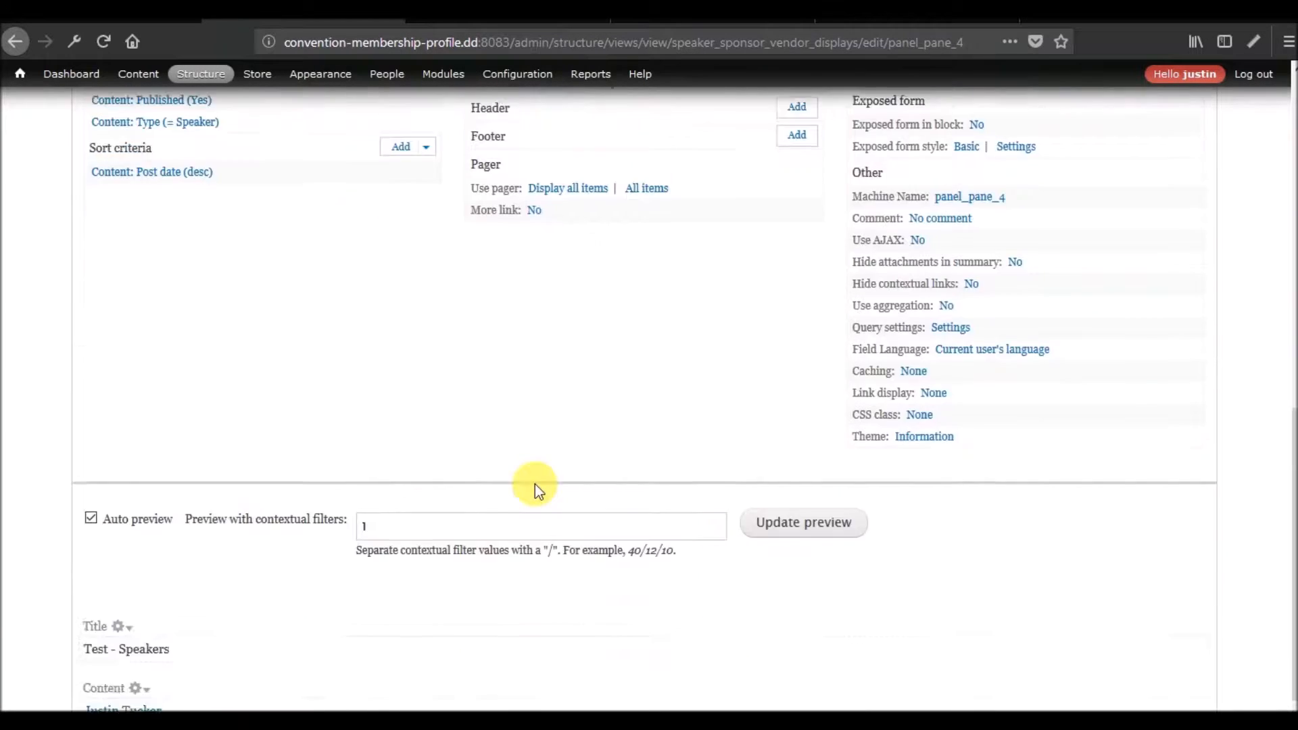
{"action": "scroll", "coordinate": [534, 484], "scroll_direction": "down", "scroll_amount": 3}
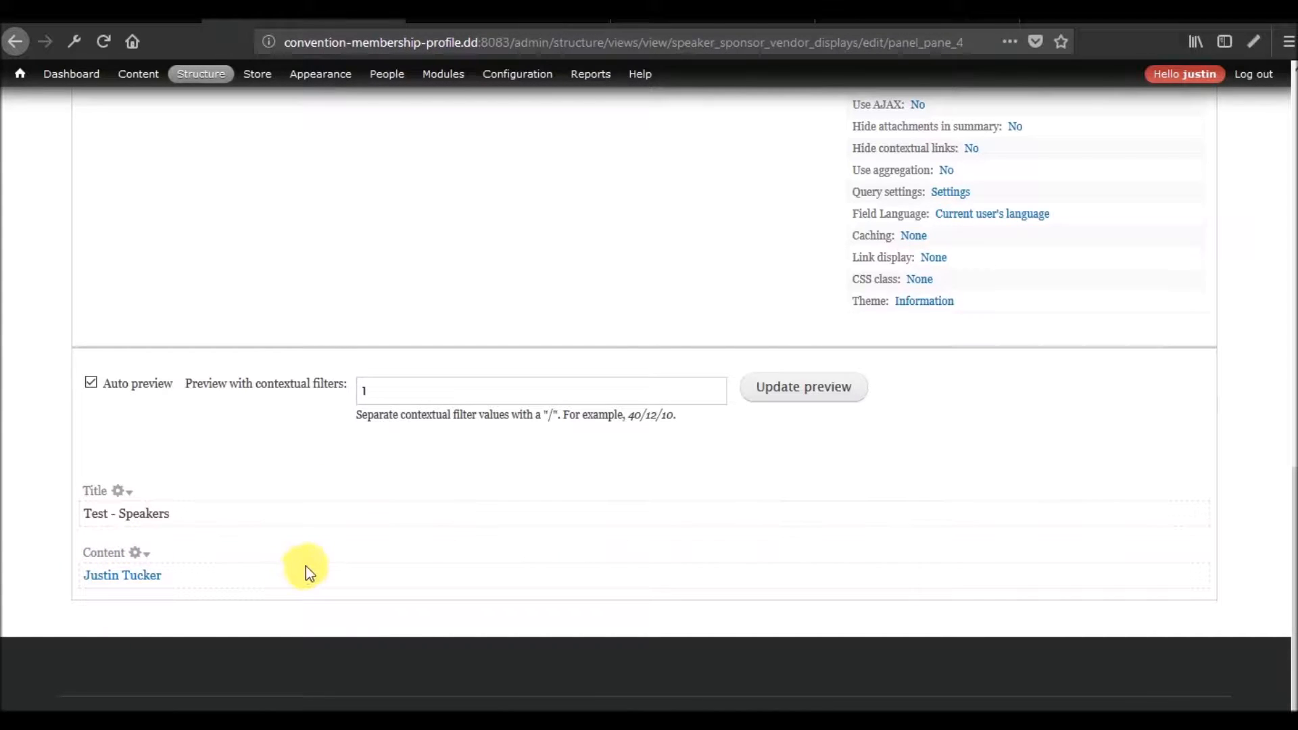
Examine the settings of the Entity Reference: Referencing entity relationship, leaving them as they are.
{"action": "scroll", "coordinate": [305, 566], "scroll_direction": "up", "scroll_amount": 7}
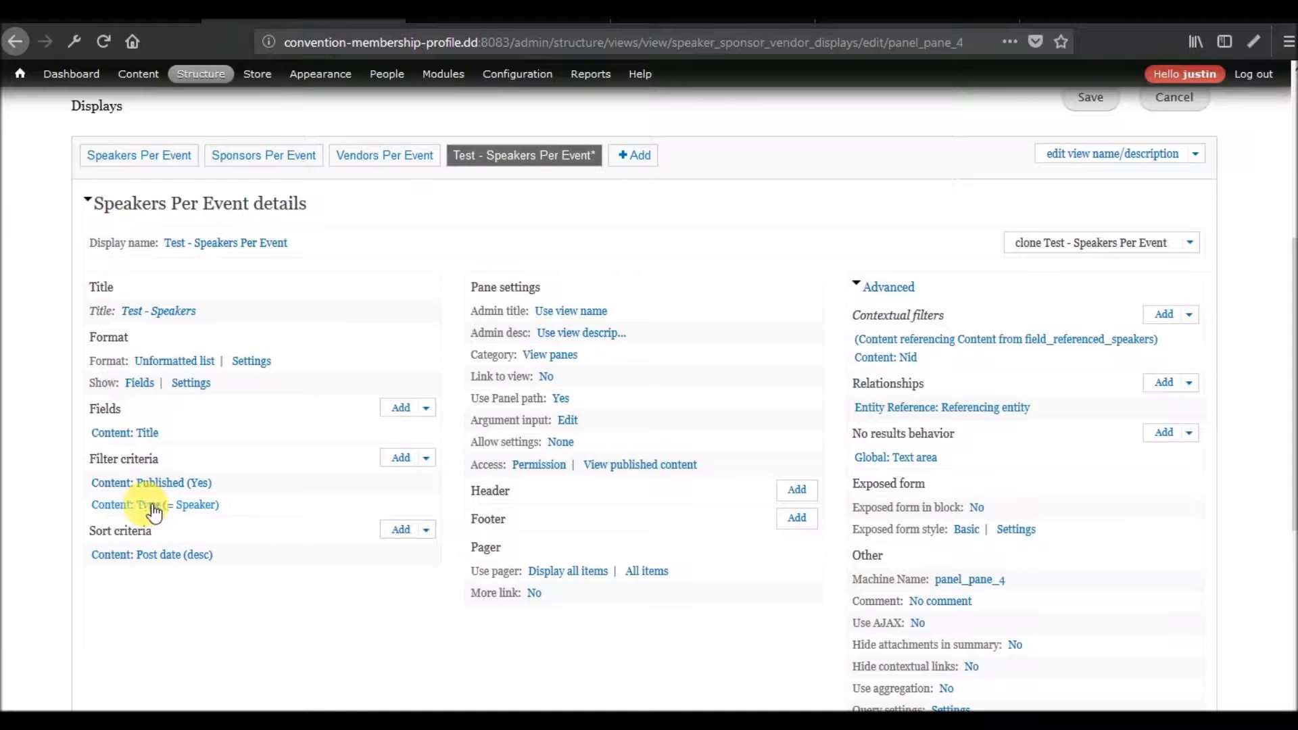
{"action": "left_click", "coordinate": [889, 407]}
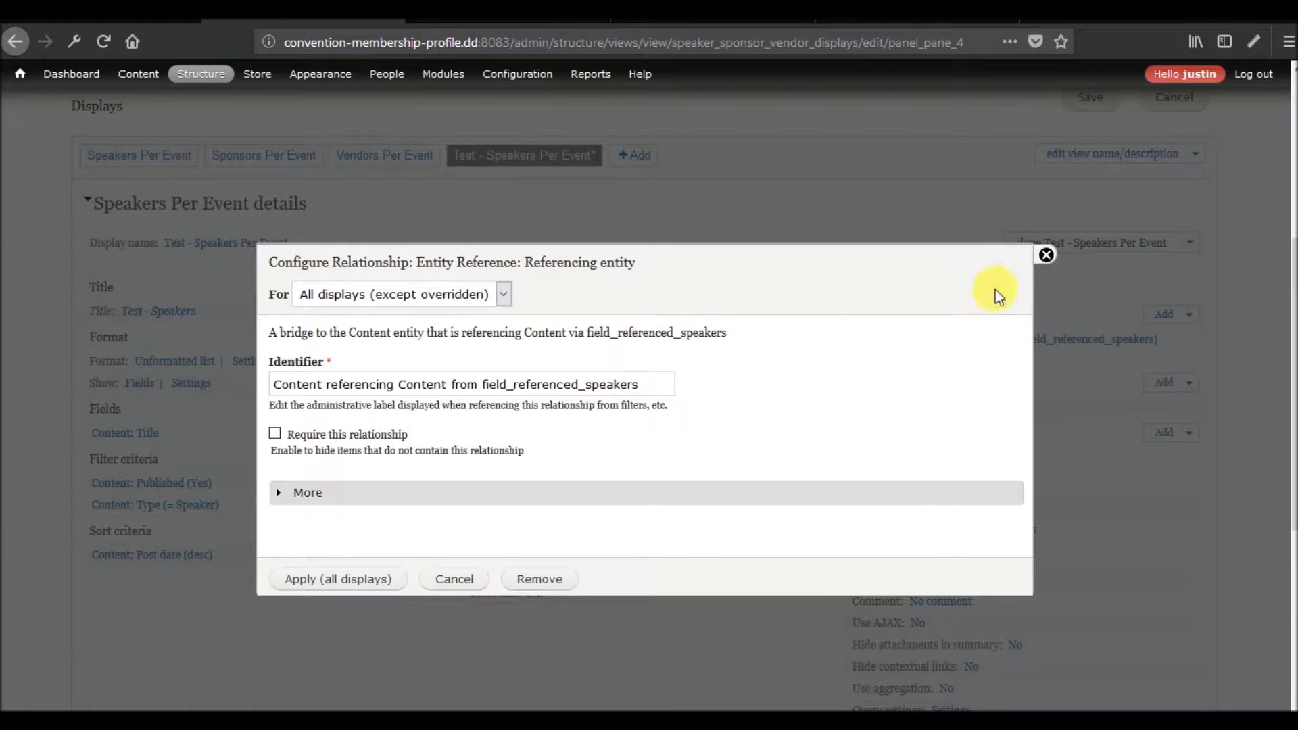
{"action": "left_click", "coordinate": [1046, 257]}
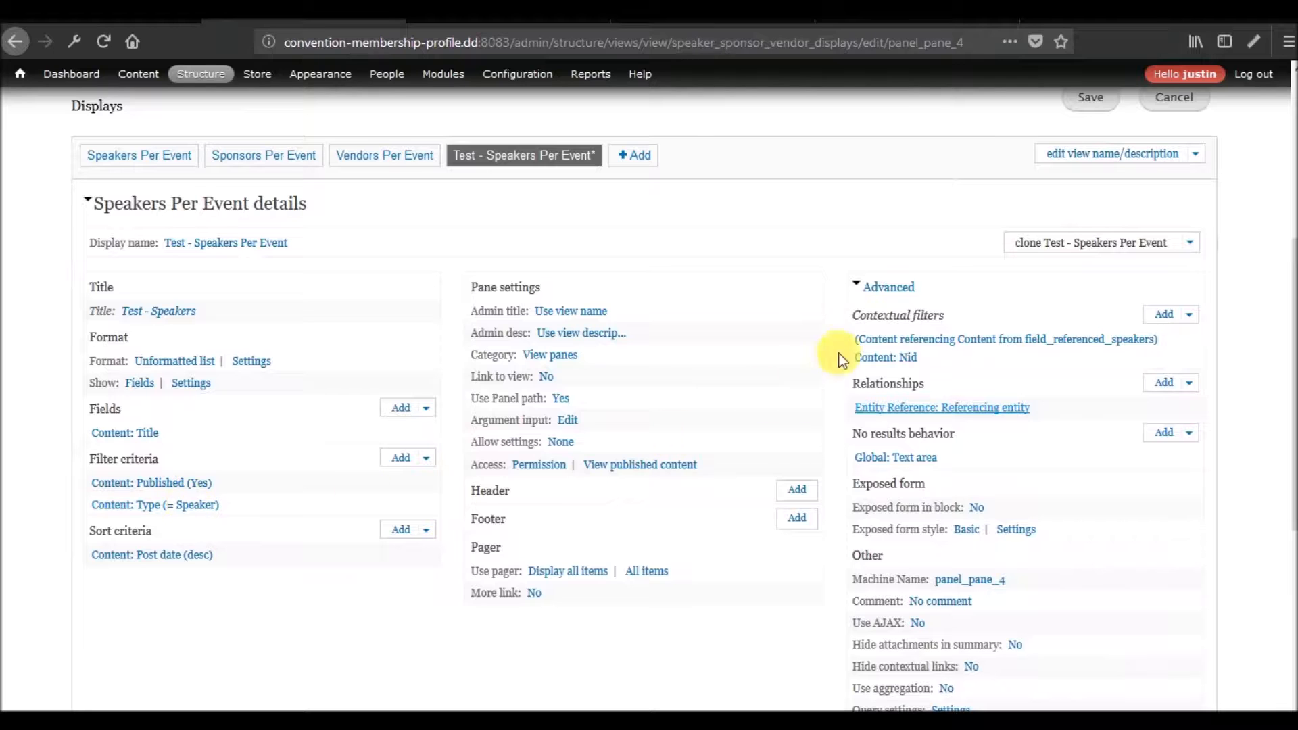
Set the Content: Nid contextual filter to "Do not use a relationship" for this display and check the preview.
{"action": "left_click", "coordinate": [894, 349]}
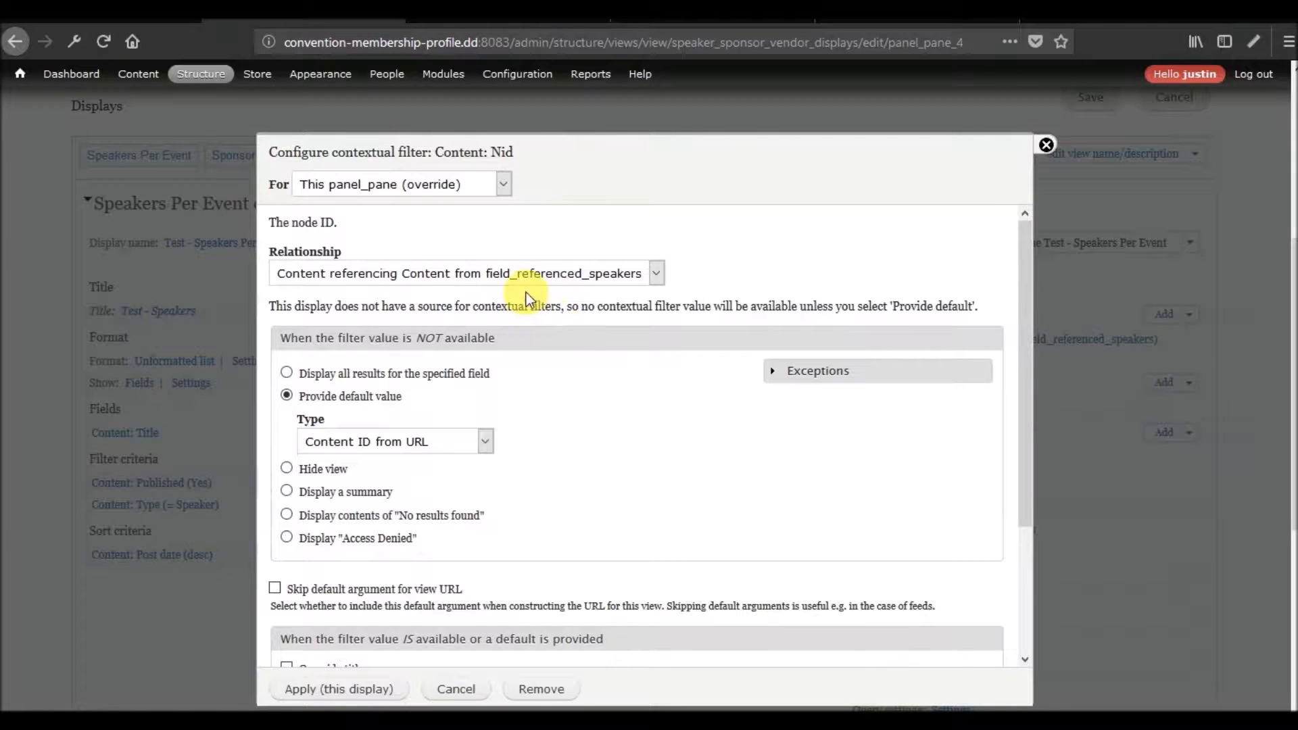
{"action": "left_click", "coordinate": [534, 278]}
{"action": "left_click", "coordinate": [477, 297]}
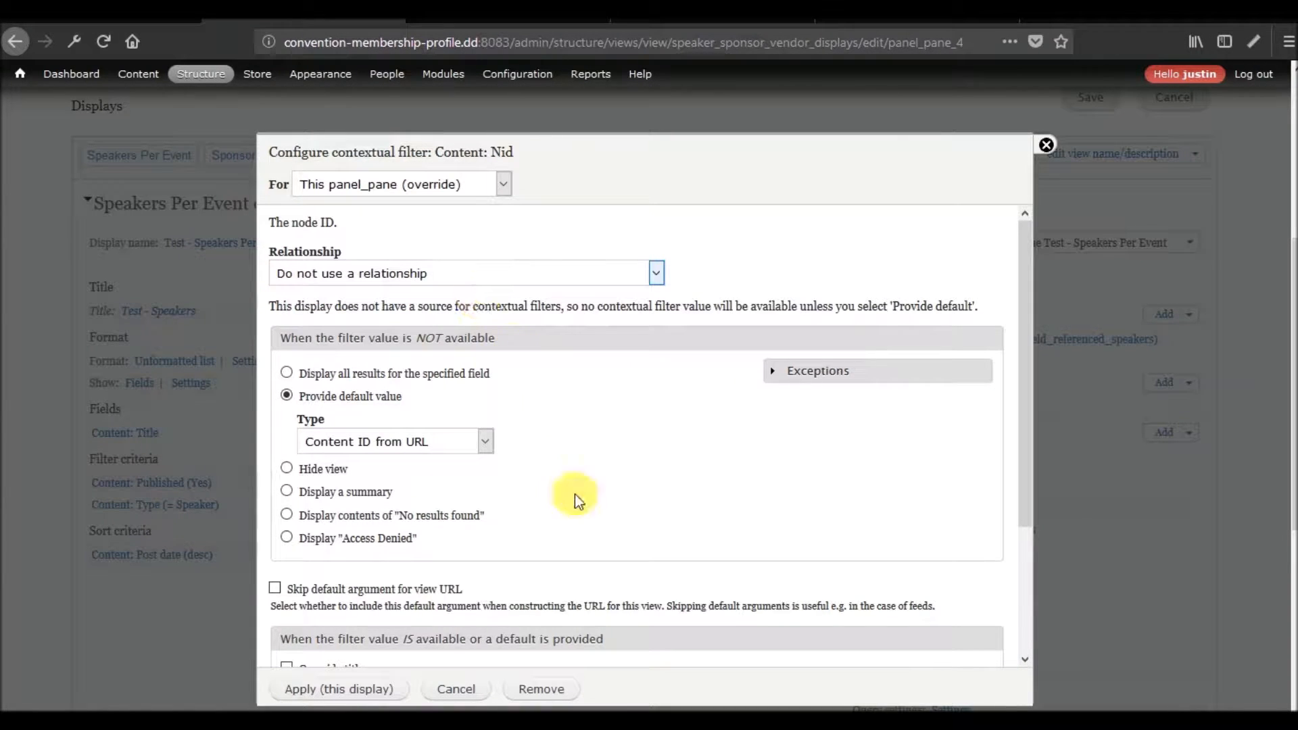
{"action": "left_click", "coordinate": [314, 689]}
{"action": "scroll", "coordinate": [318, 591], "scroll_direction": "down", "scroll_amount": 8}
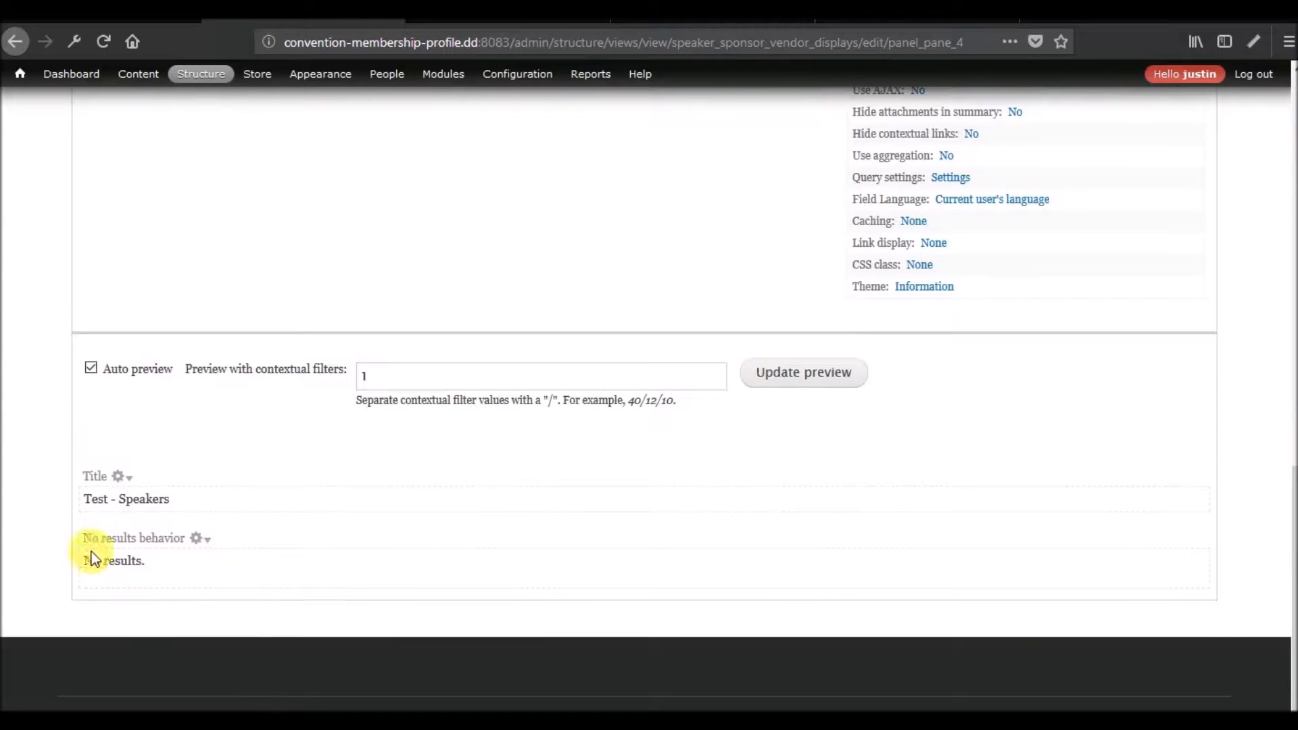
Override the Content: Type filter for this panel pane and select Registration Event as its content type.
{"action": "scroll", "coordinate": [325, 624], "scroll_direction": "up", "scroll_amount": 4}
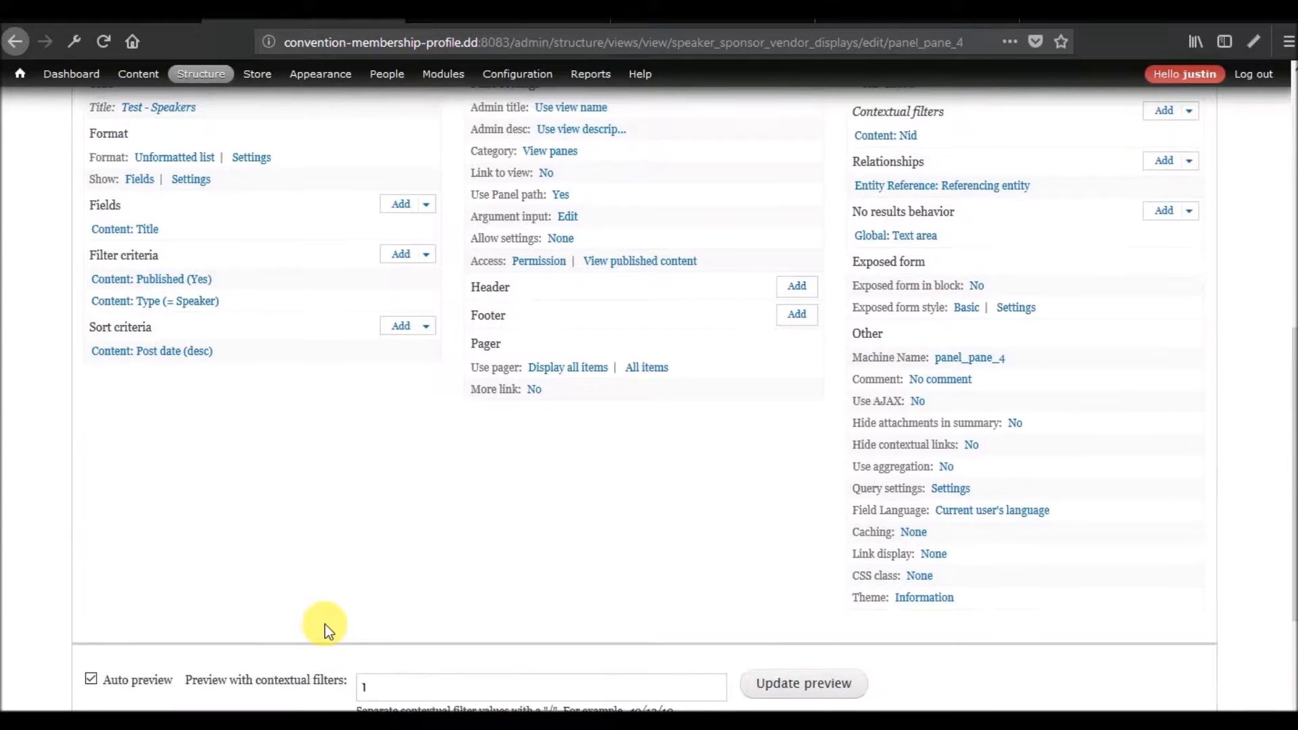
{"action": "left_click", "coordinate": [189, 301]}
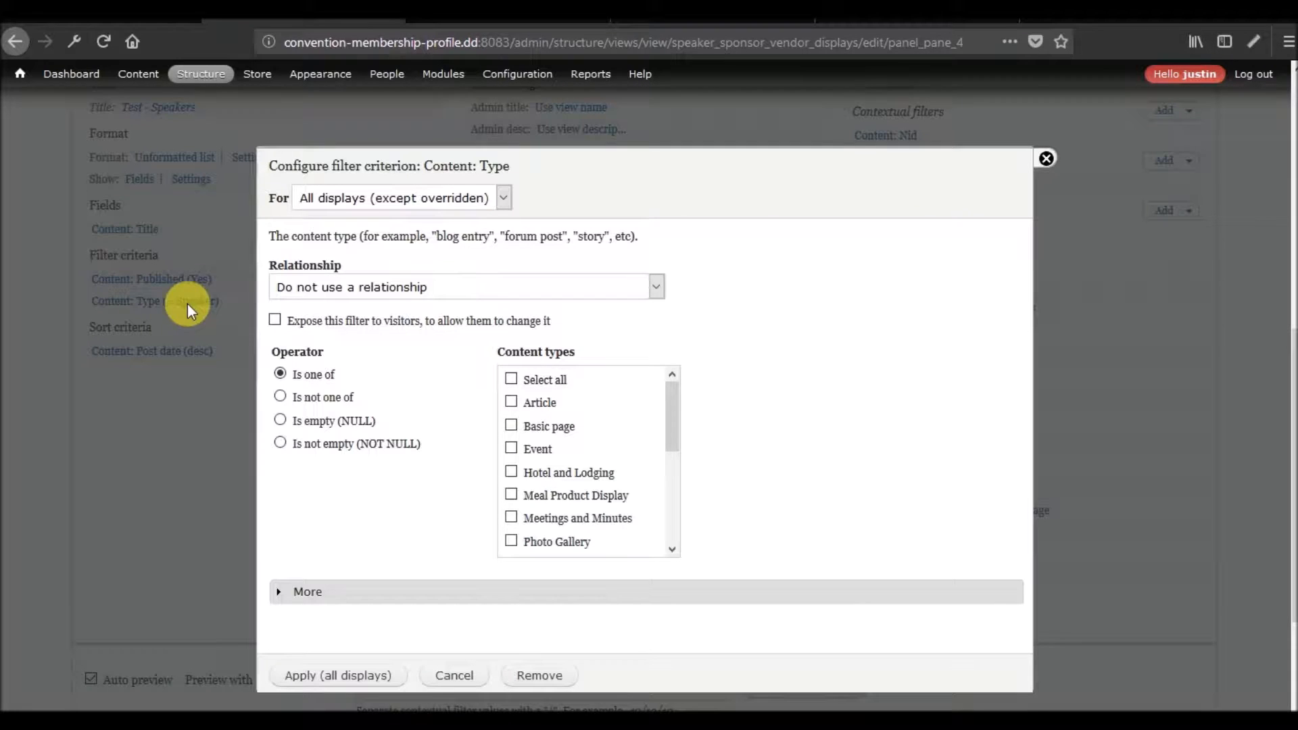
{"action": "left_click", "coordinate": [508, 194]}
{"action": "left_click", "coordinate": [463, 241]}
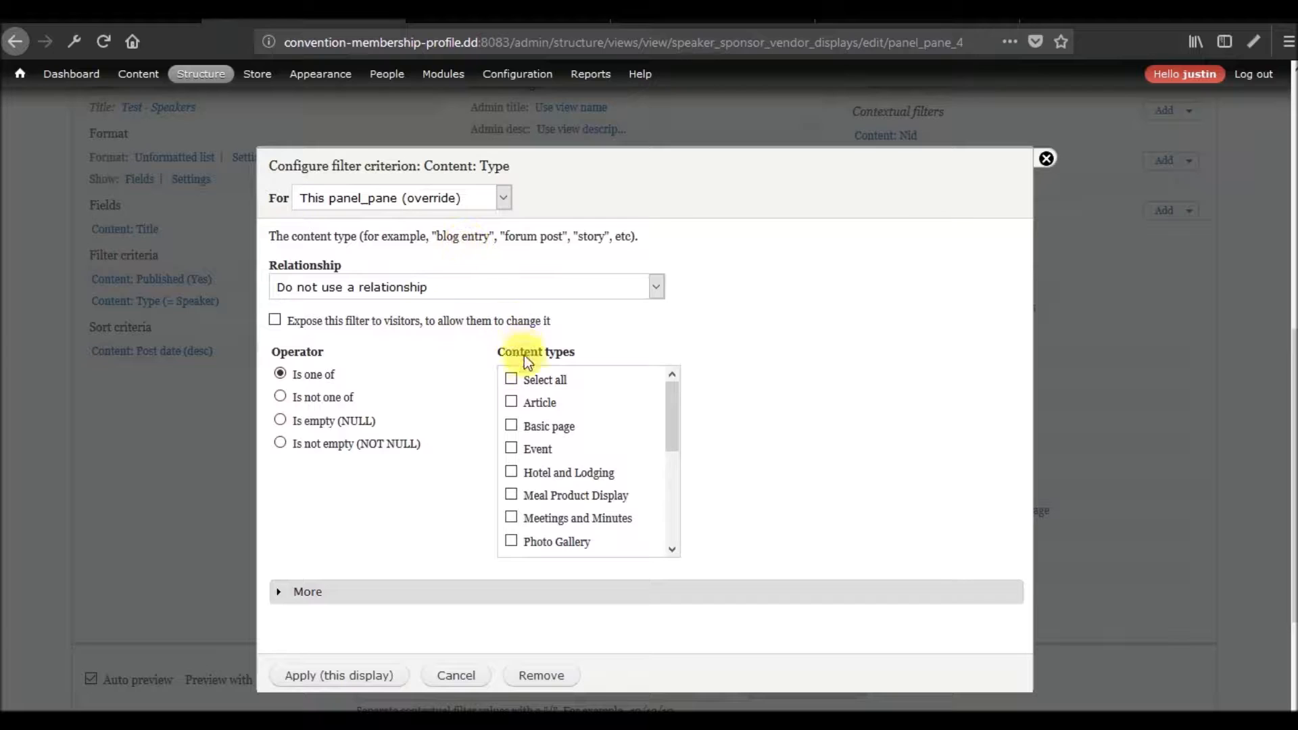
{"action": "scroll", "coordinate": [643, 460], "scroll_direction": "down", "scroll_amount": 5}
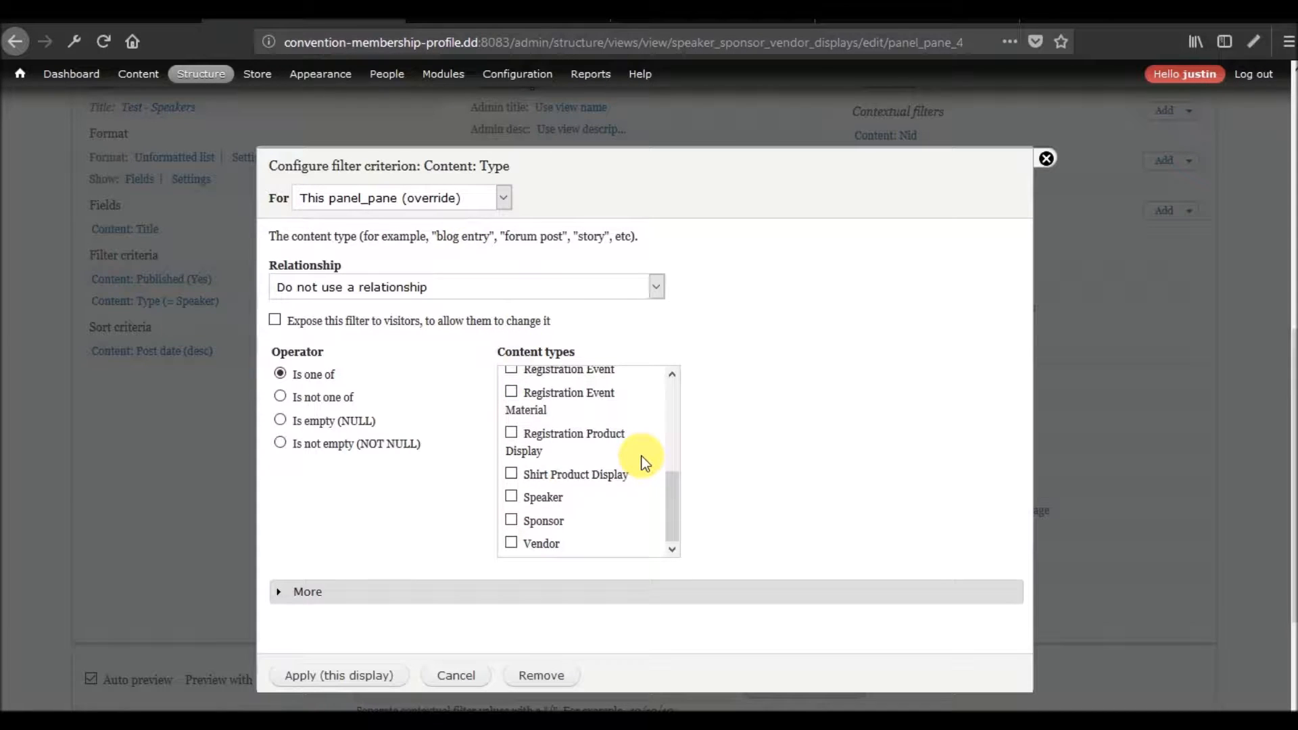
{"action": "left_click", "coordinate": [554, 373]}
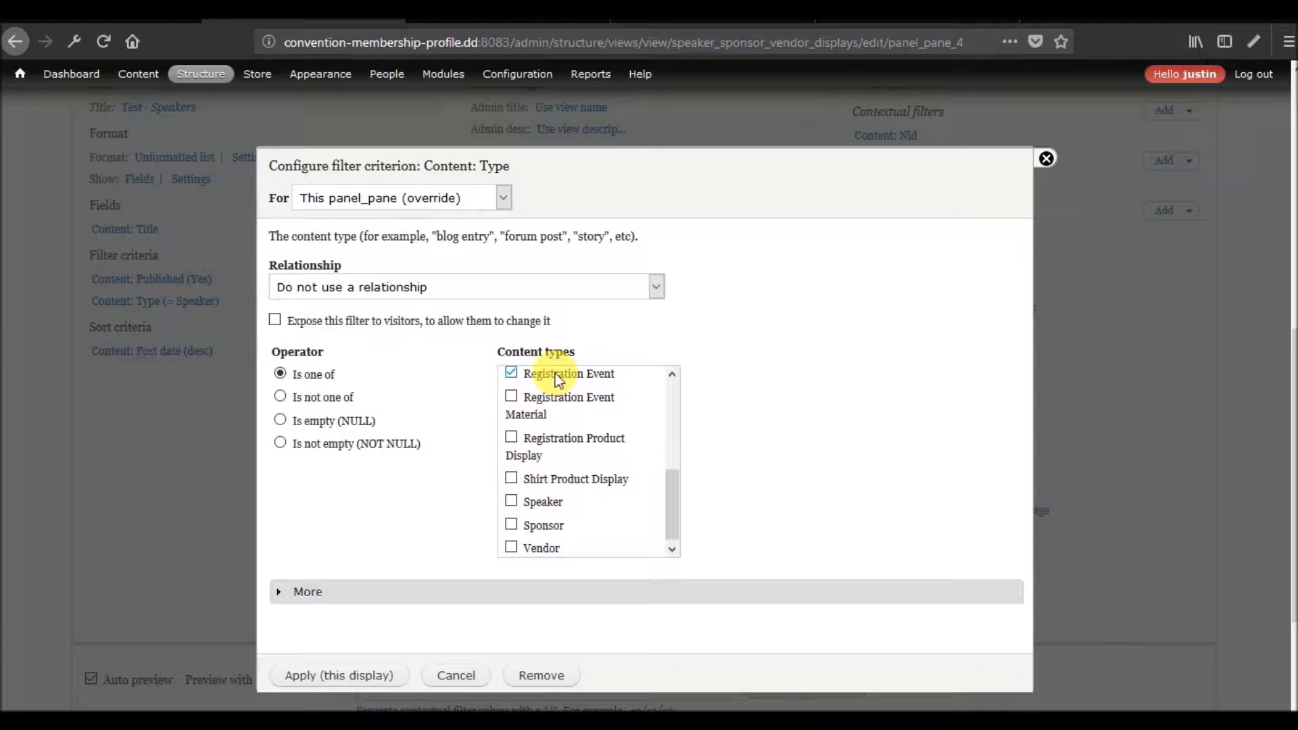
{"action": "left_click", "coordinate": [338, 674]}
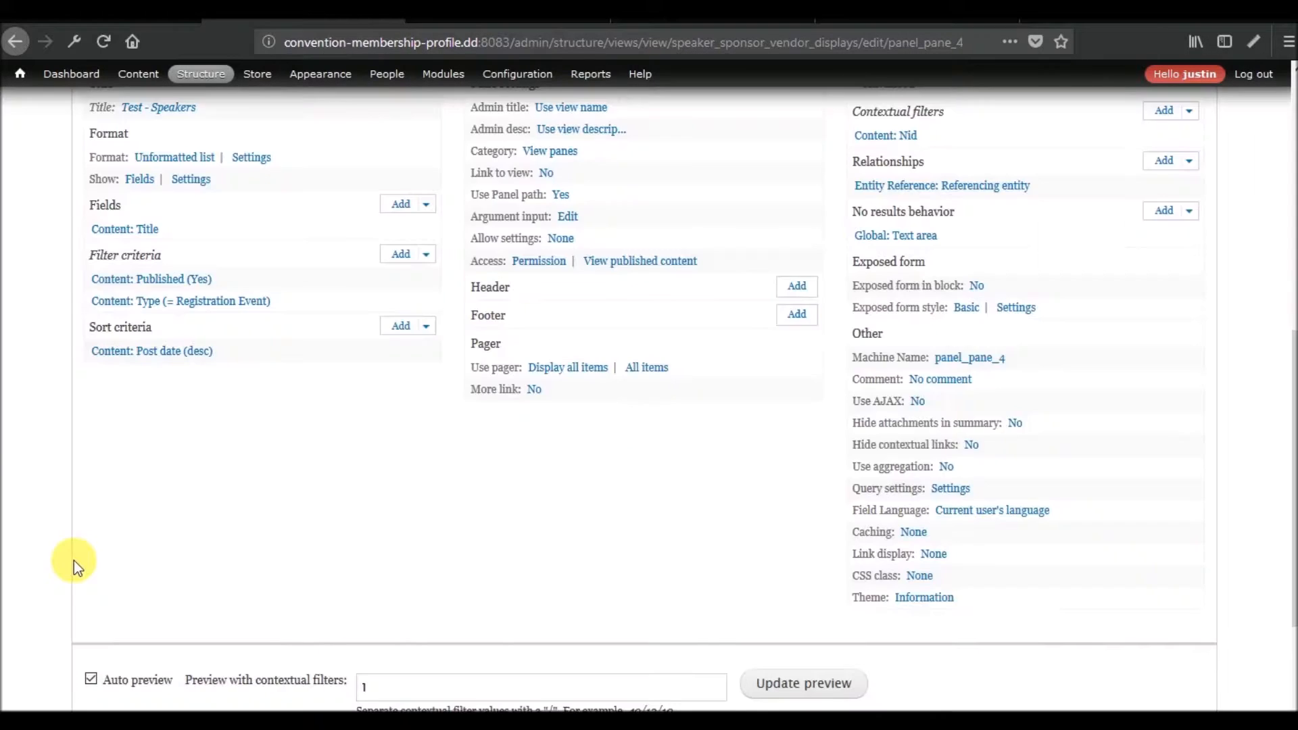
Compare the test display's preview output with its contextual filter, relationship and content type settings.
{"action": "scroll", "coordinate": [74, 561], "scroll_direction": "down", "scroll_amount": 5}
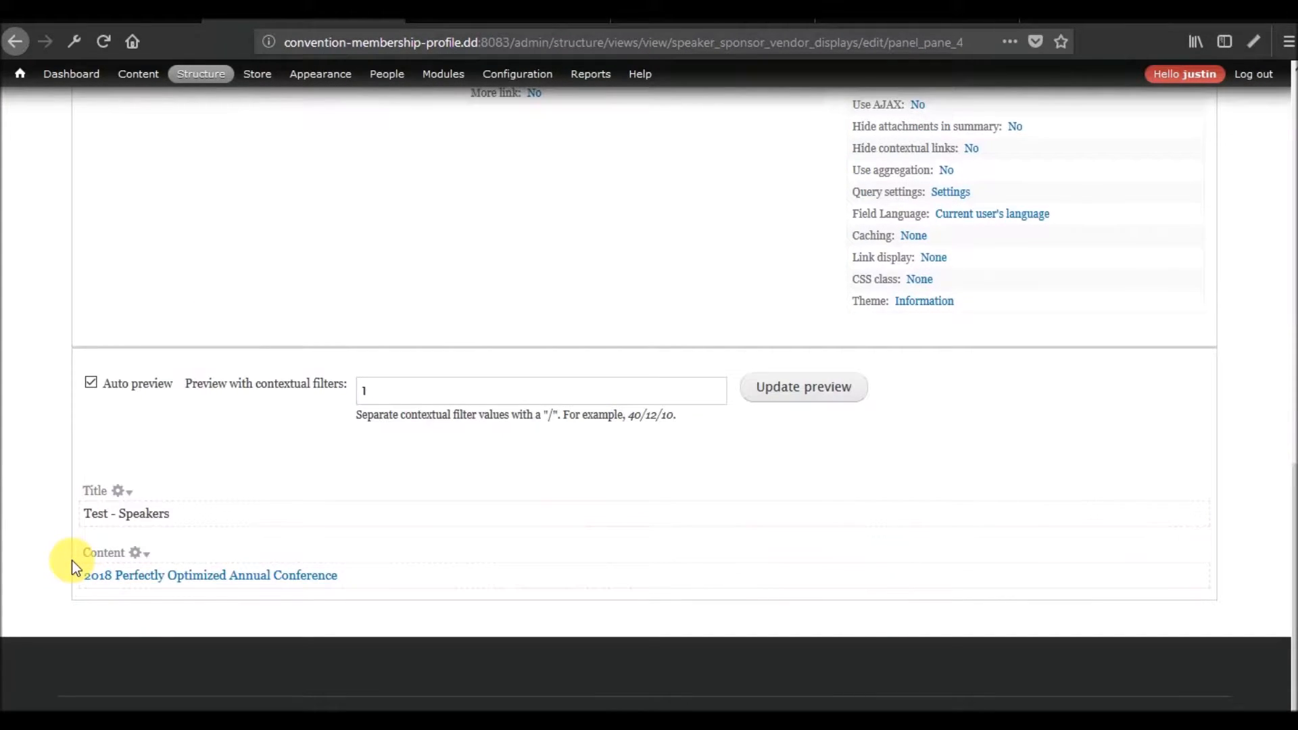
{"action": "scroll", "coordinate": [72, 560], "scroll_direction": "up", "scroll_amount": 3}
{"action": "scroll", "coordinate": [71, 560], "scroll_direction": "down", "scroll_amount": 3}
{"action": "scroll", "coordinate": [580, 486], "scroll_direction": "up", "scroll_amount": 8}
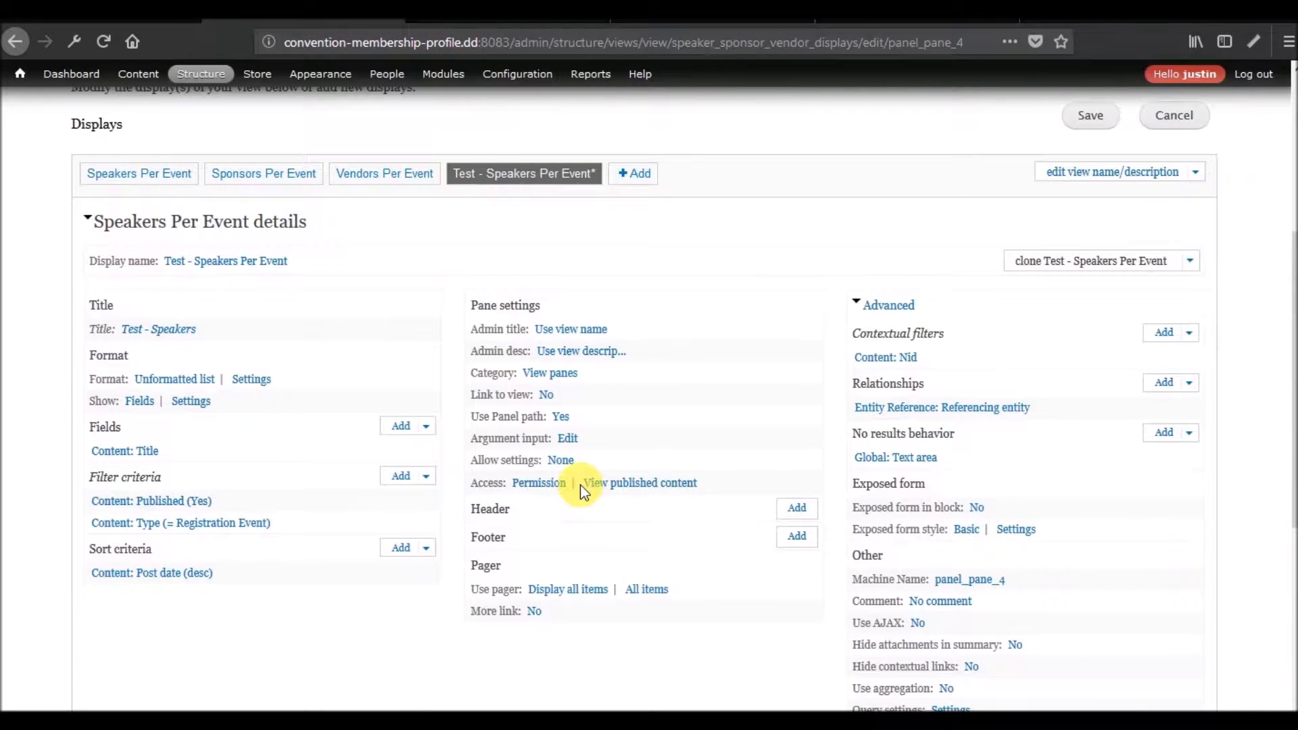
{"action": "scroll", "coordinate": [580, 486], "scroll_direction": "down", "scroll_amount": 6}
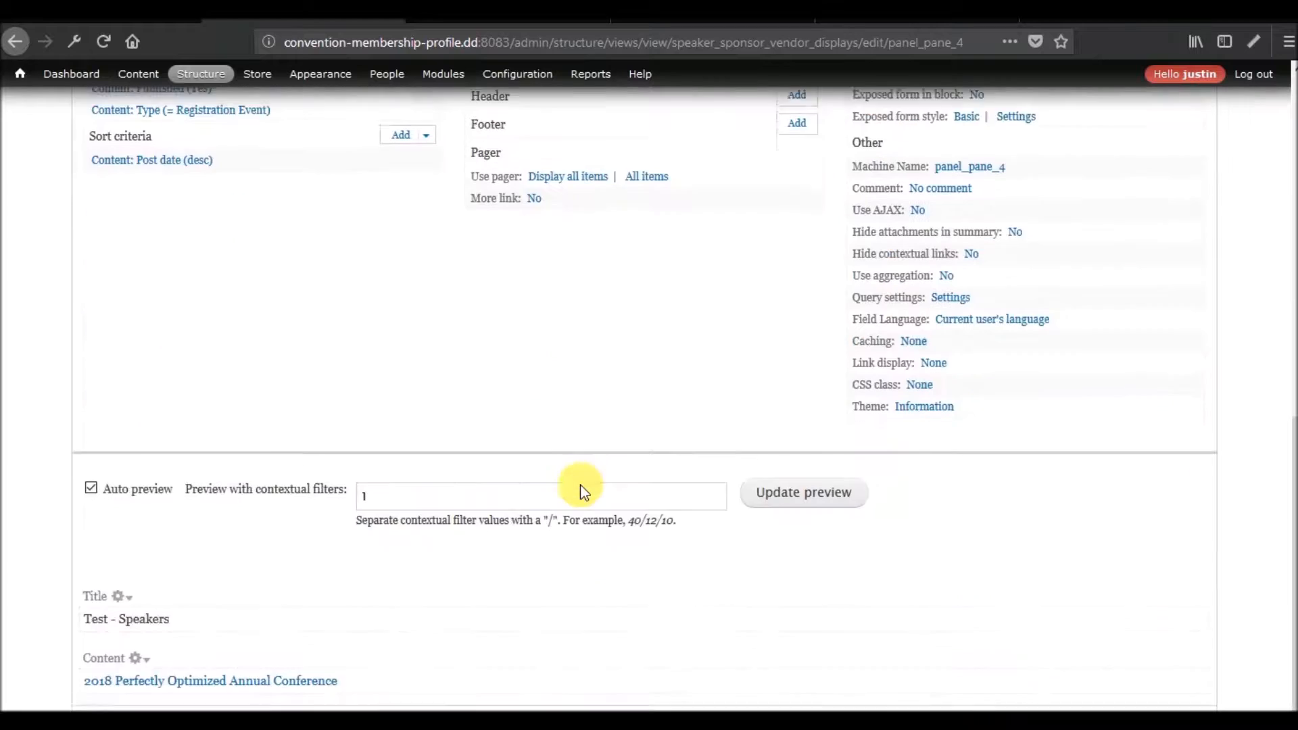
{"action": "scroll", "coordinate": [580, 485], "scroll_direction": "up", "scroll_amount": 6}
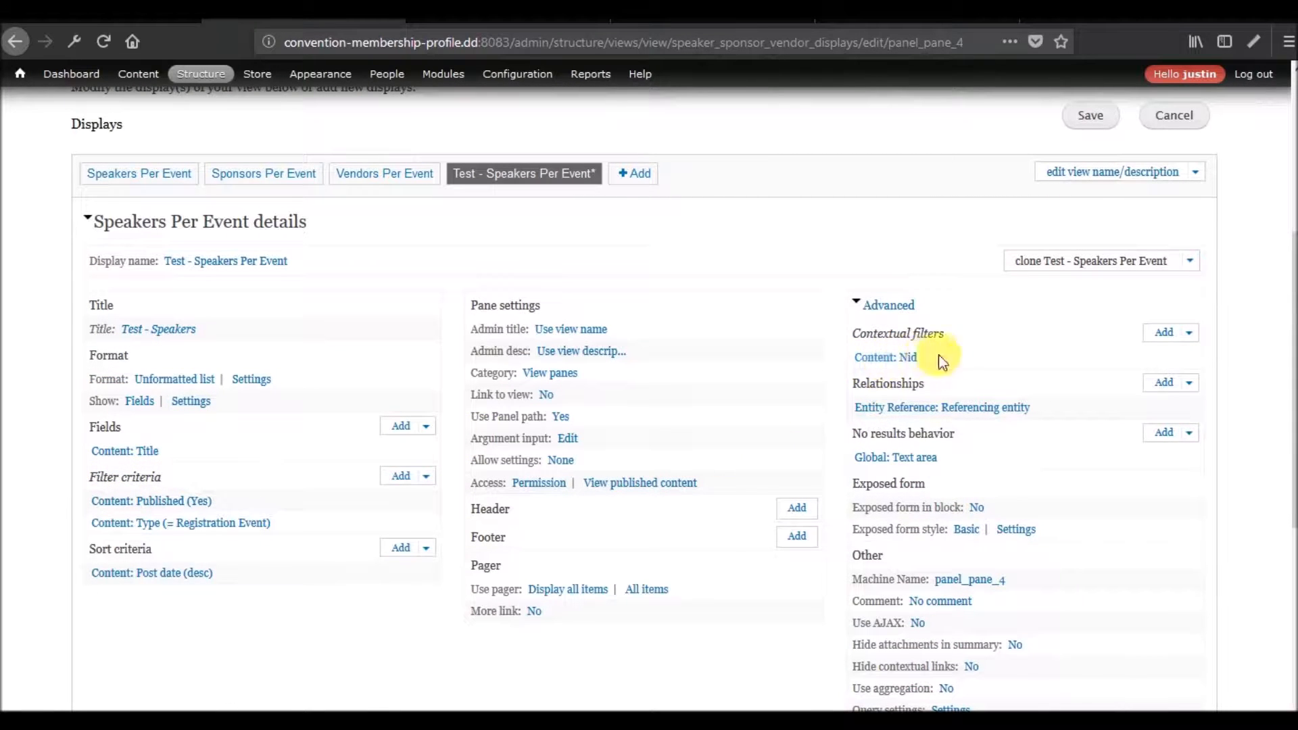
{"action": "scroll", "coordinate": [854, 419], "scroll_direction": "down", "scroll_amount": 7}
{"action": "scroll", "coordinate": [853, 419], "scroll_direction": "down", "scroll_amount": 1}
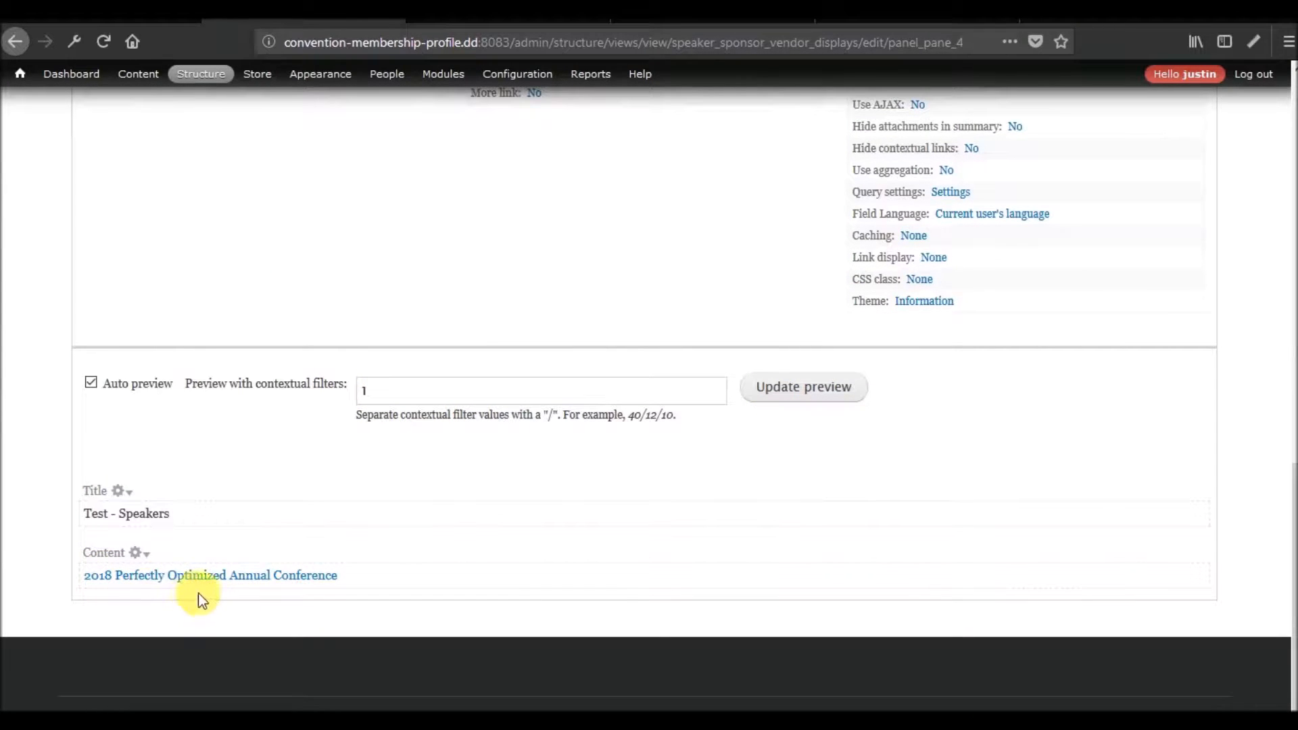
{"action": "scroll", "coordinate": [459, 565], "scroll_direction": "up", "scroll_amount": 5}
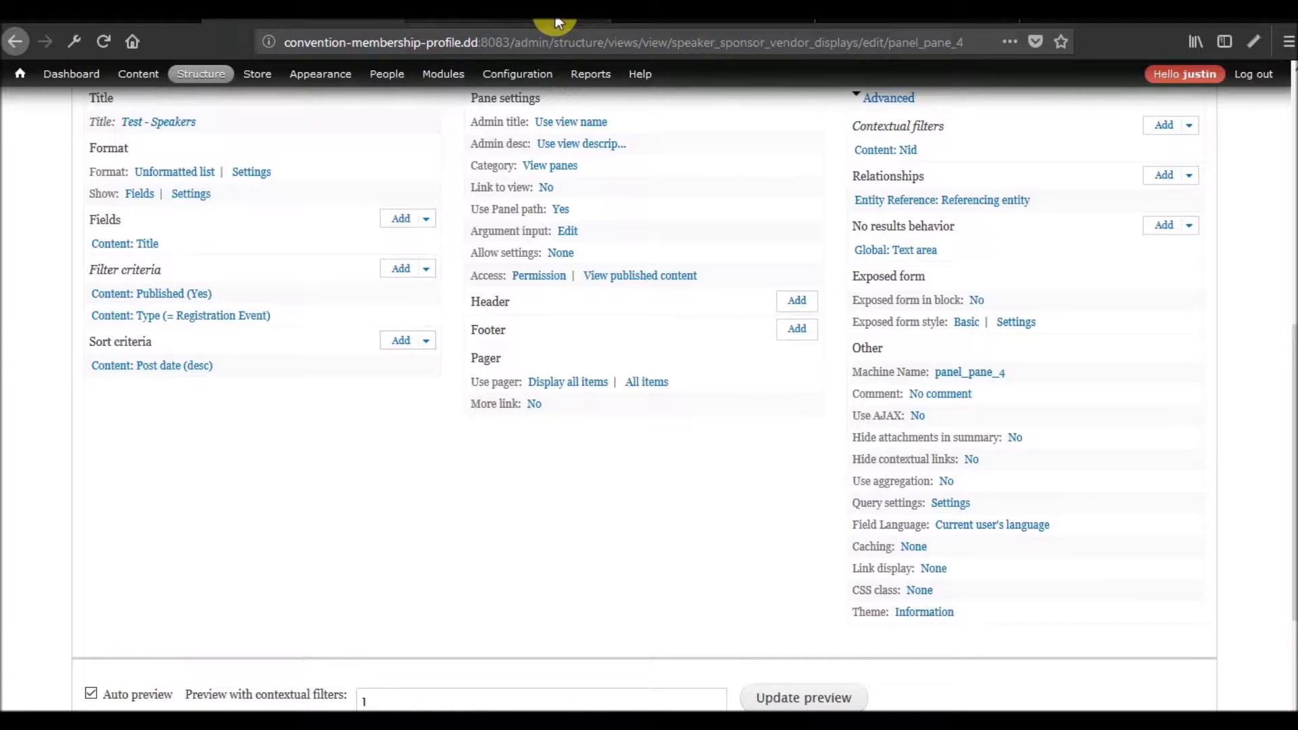
Open the Registration Event content type's field management page in a new browser tab and examine its reference fields.
{"action": "mouse_move", "coordinate": [201, 74]}
{"action": "mouse_move", "coordinate": [290, 138]}
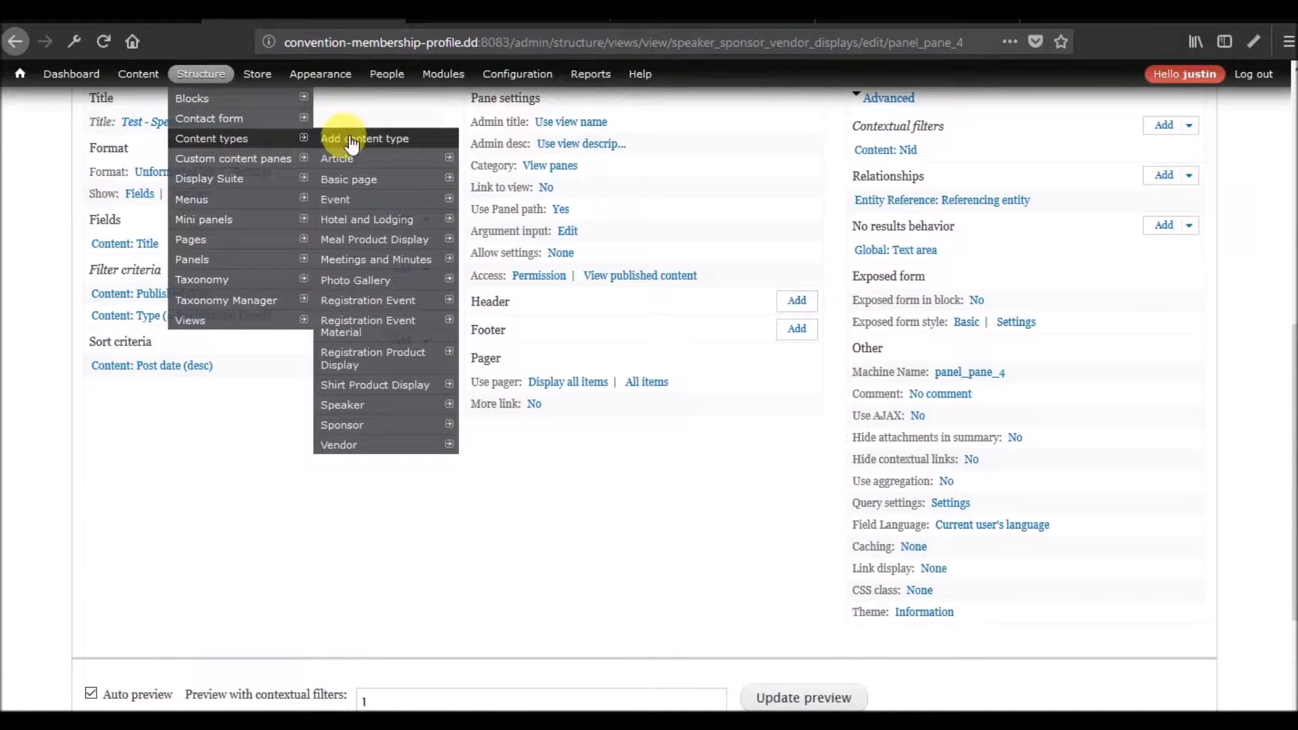
{"action": "mouse_move", "coordinate": [414, 300]}
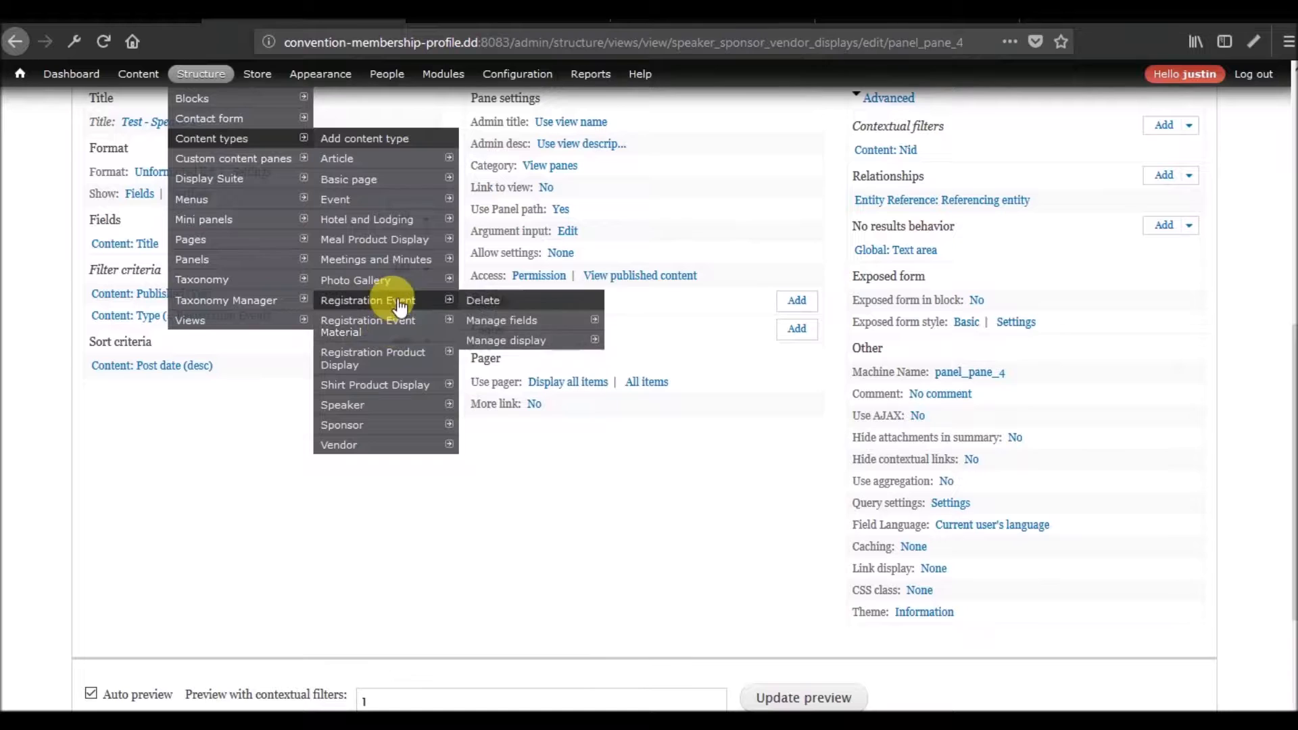
{"action": "right_click", "coordinate": [509, 319]}
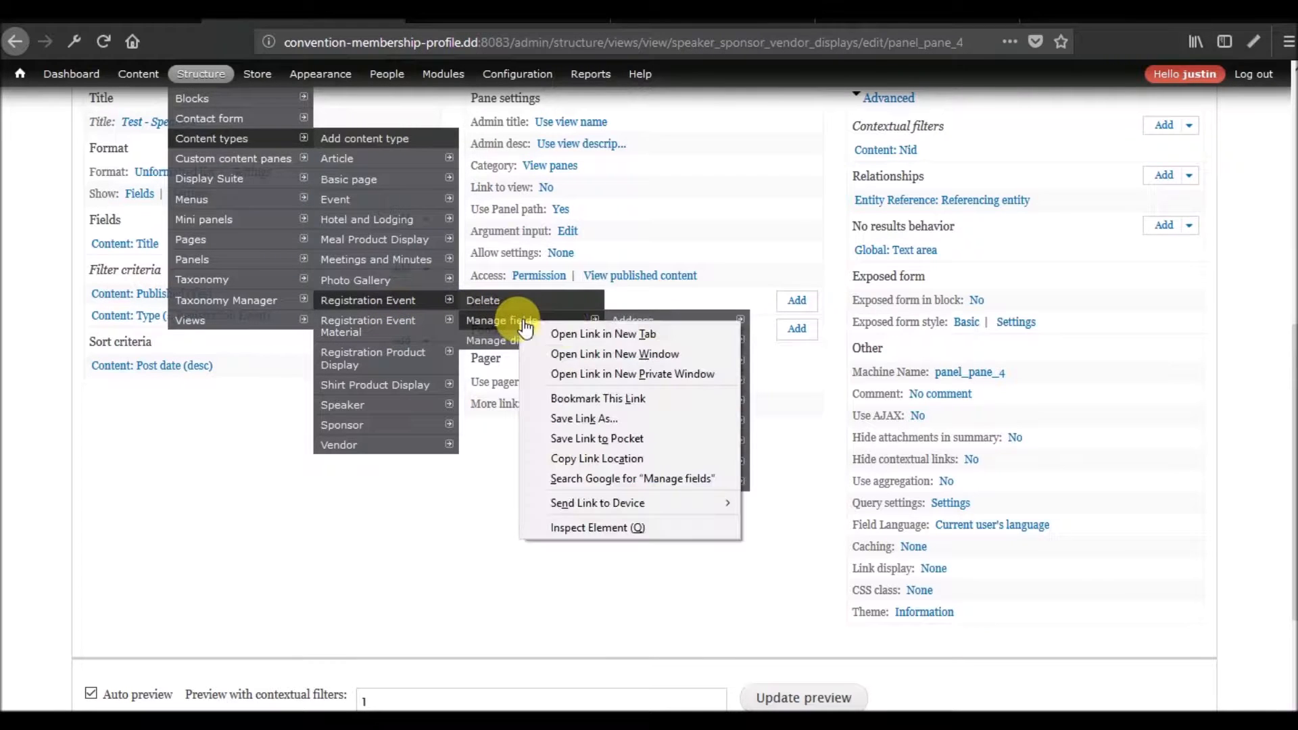
{"action": "left_click", "coordinate": [574, 327]}
{"action": "left_click", "coordinate": [462, 11]}
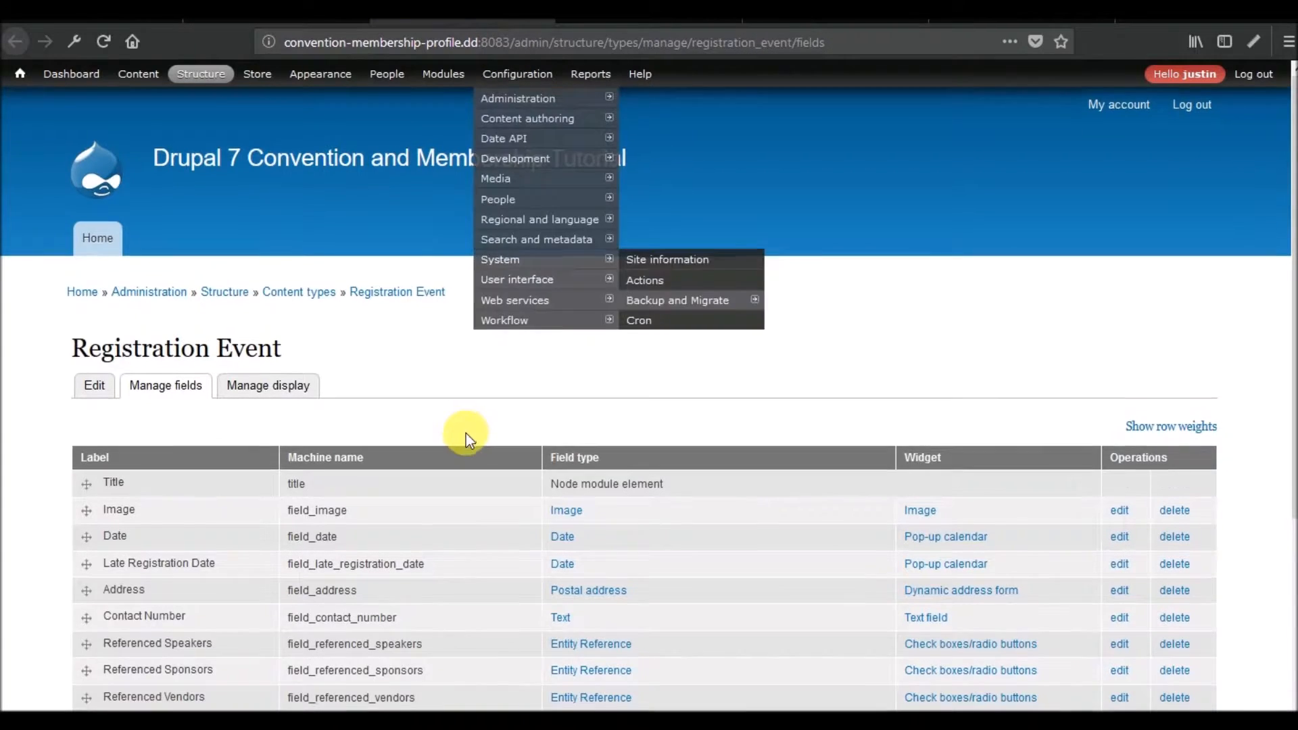
{"action": "scroll", "coordinate": [464, 434], "scroll_direction": "down", "scroll_amount": 3}
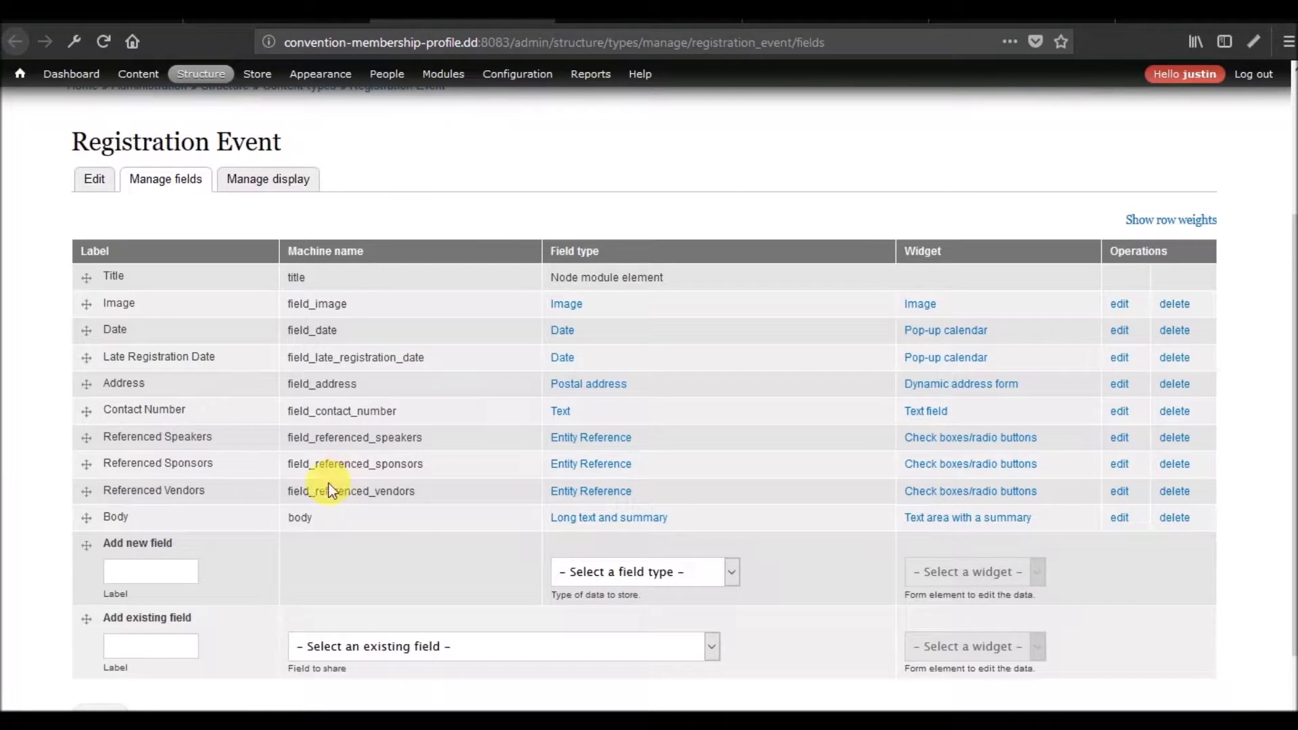
Return to the view's editing page and exclude the Content: Title field from display for all displays.
{"action": "left_click", "coordinate": [277, 11]}
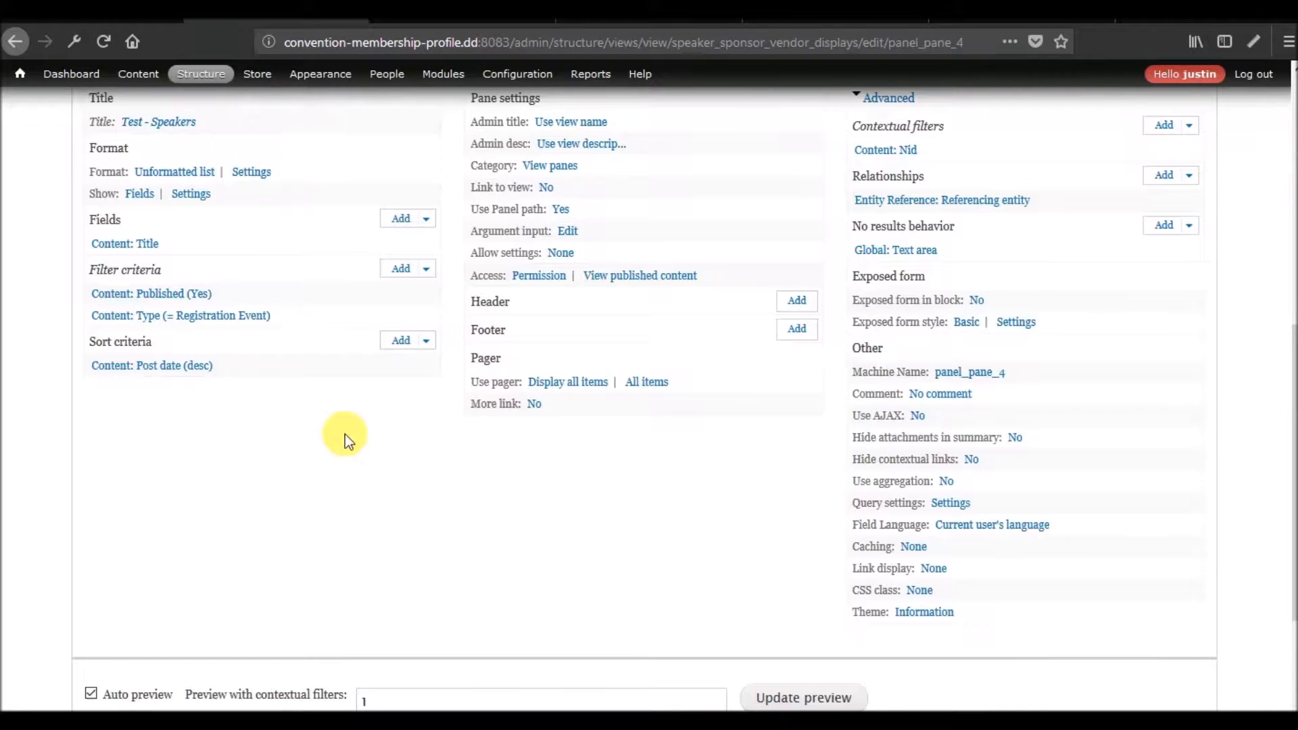
{"action": "left_click", "coordinate": [141, 247]}
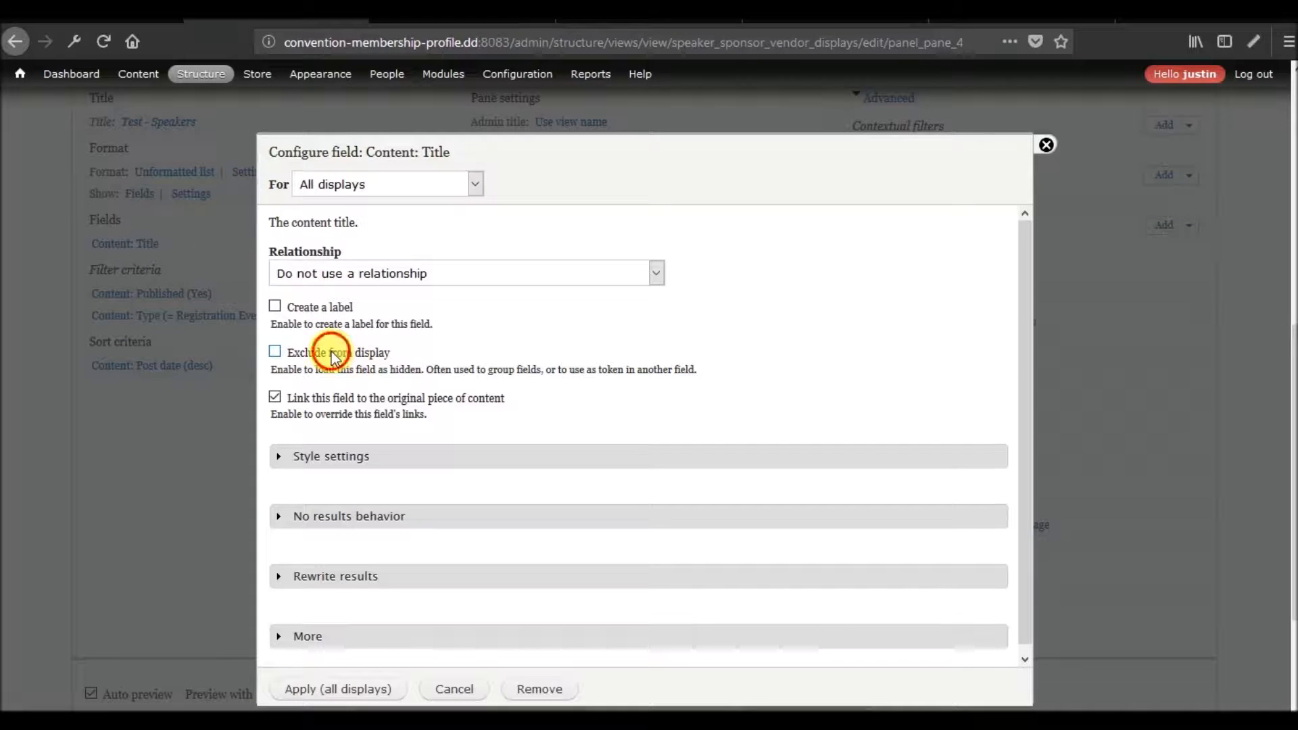
{"action": "left_click", "coordinate": [331, 352]}
{"action": "left_click", "coordinate": [345, 688]}
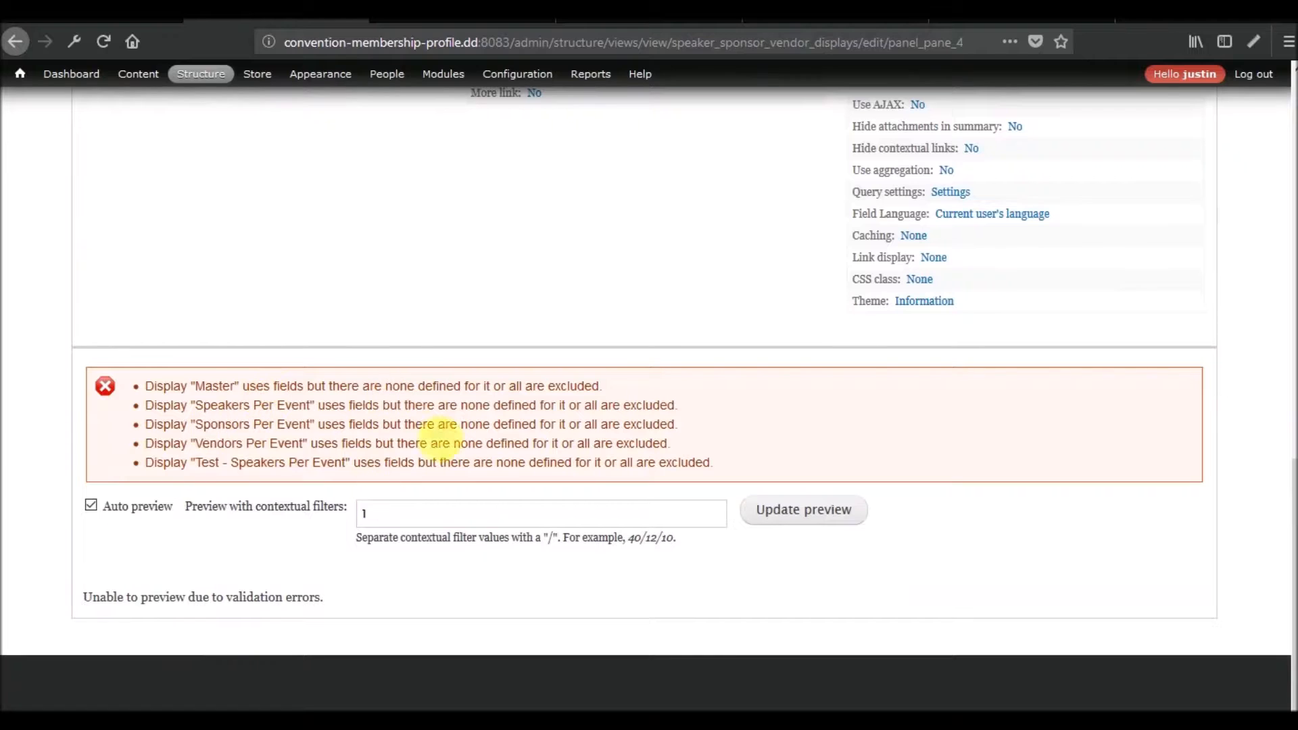
{"action": "scroll", "coordinate": [281, 524], "scroll_direction": "up", "scroll_amount": 5}
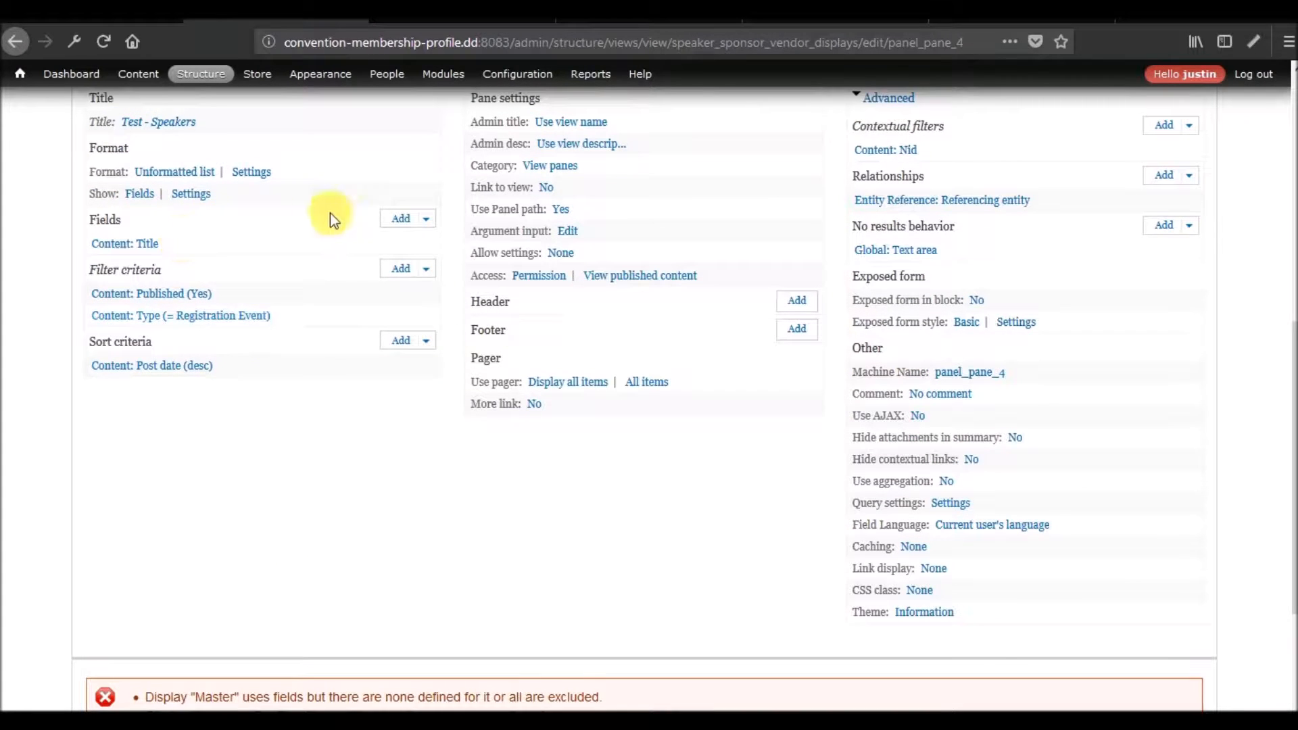
Override the fields for this panel pane and try to add the Referenced Speakers field.
{"action": "left_click", "coordinate": [400, 220]}
{"action": "left_click", "coordinate": [461, 186]}
{"action": "left_click", "coordinate": [401, 229]}
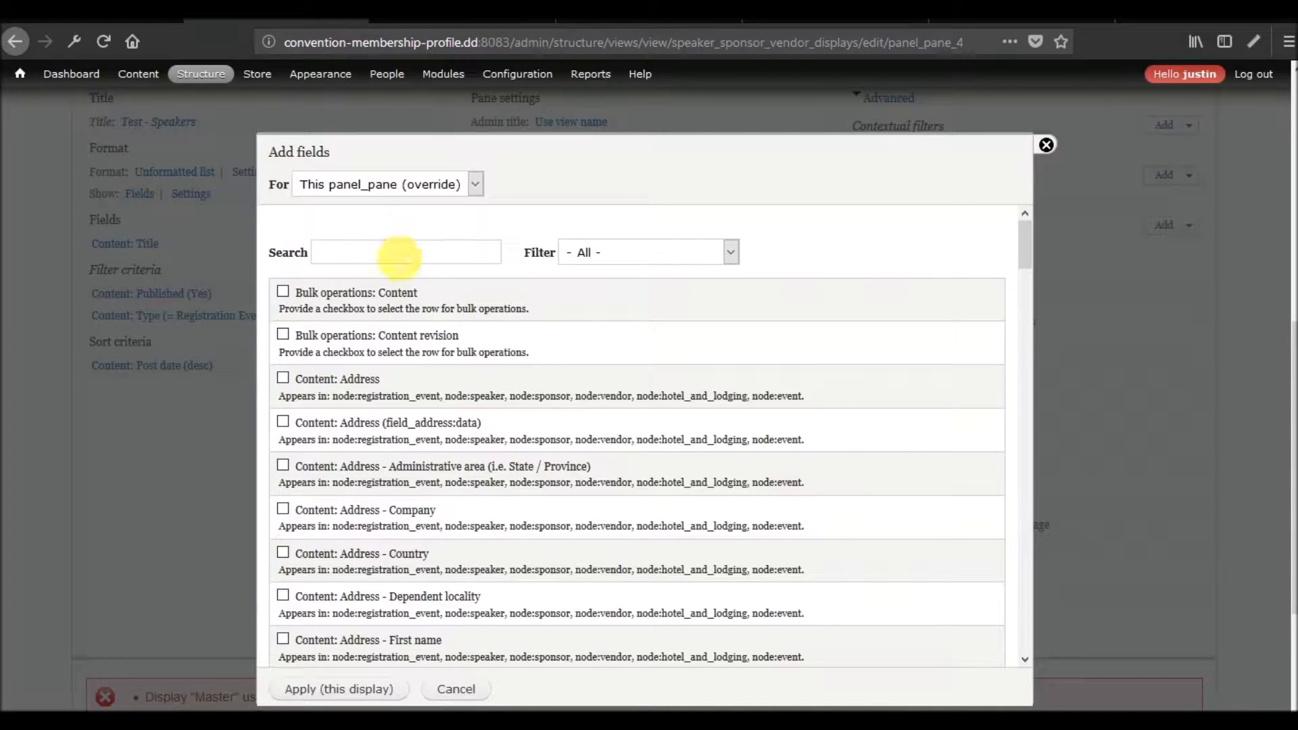
{"action": "type", "text": "referenced"}
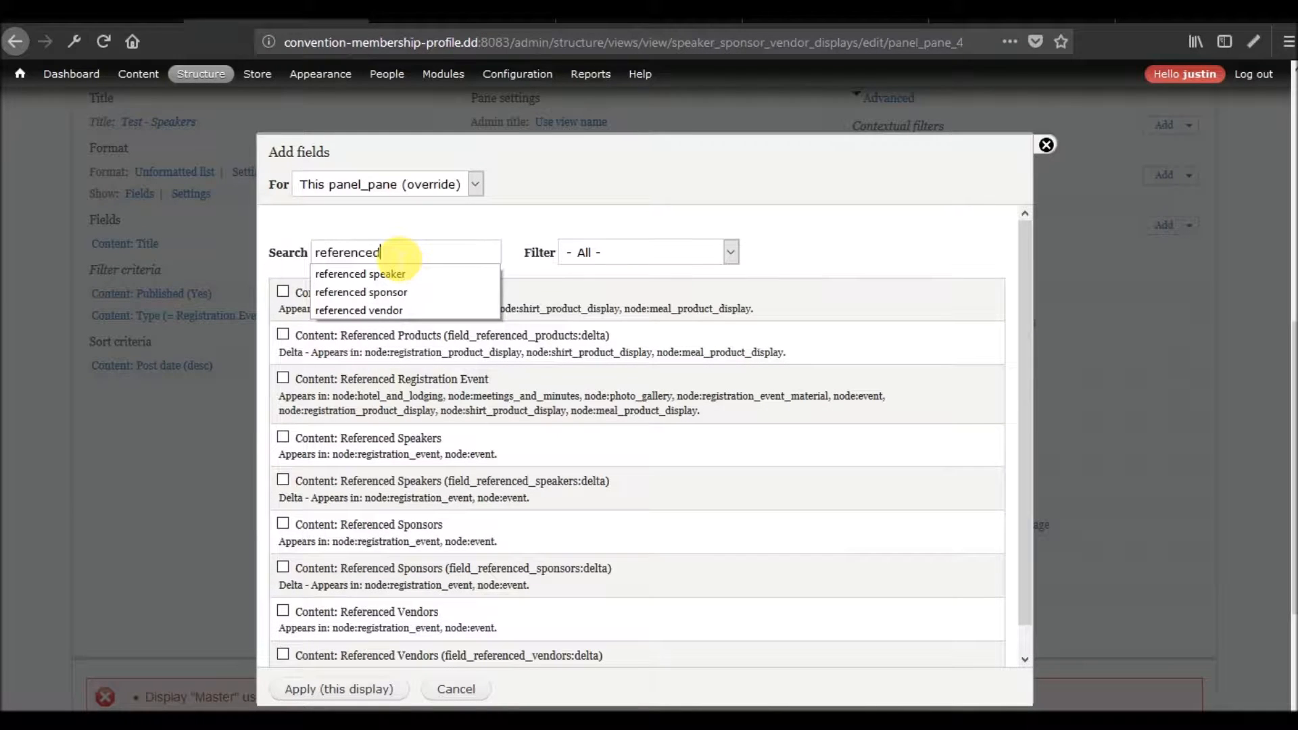
{"action": "left_click", "coordinate": [392, 276]}
{"action": "left_click", "coordinate": [335, 691]}
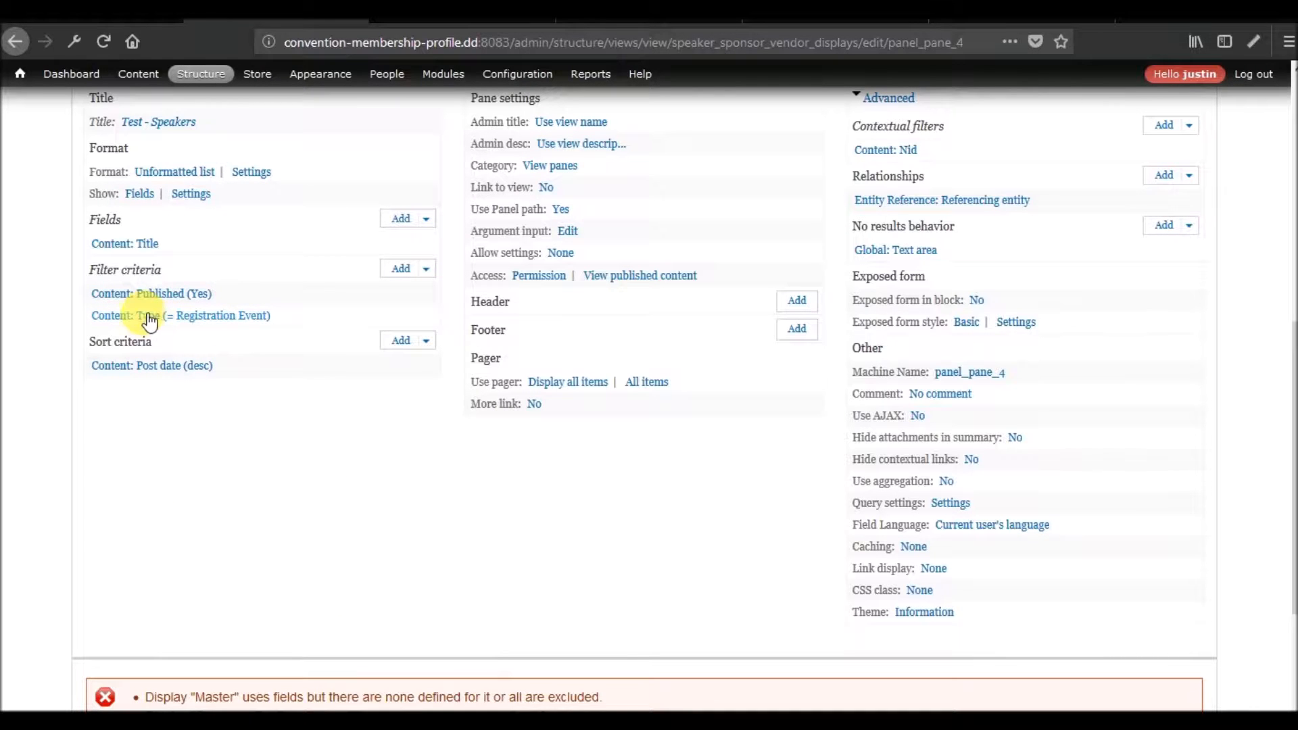
{"action": "scroll", "coordinate": [258, 401], "scroll_direction": "down", "scroll_amount": 5}
{"action": "scroll", "coordinate": [261, 416], "scroll_direction": "up", "scroll_amount": 5}
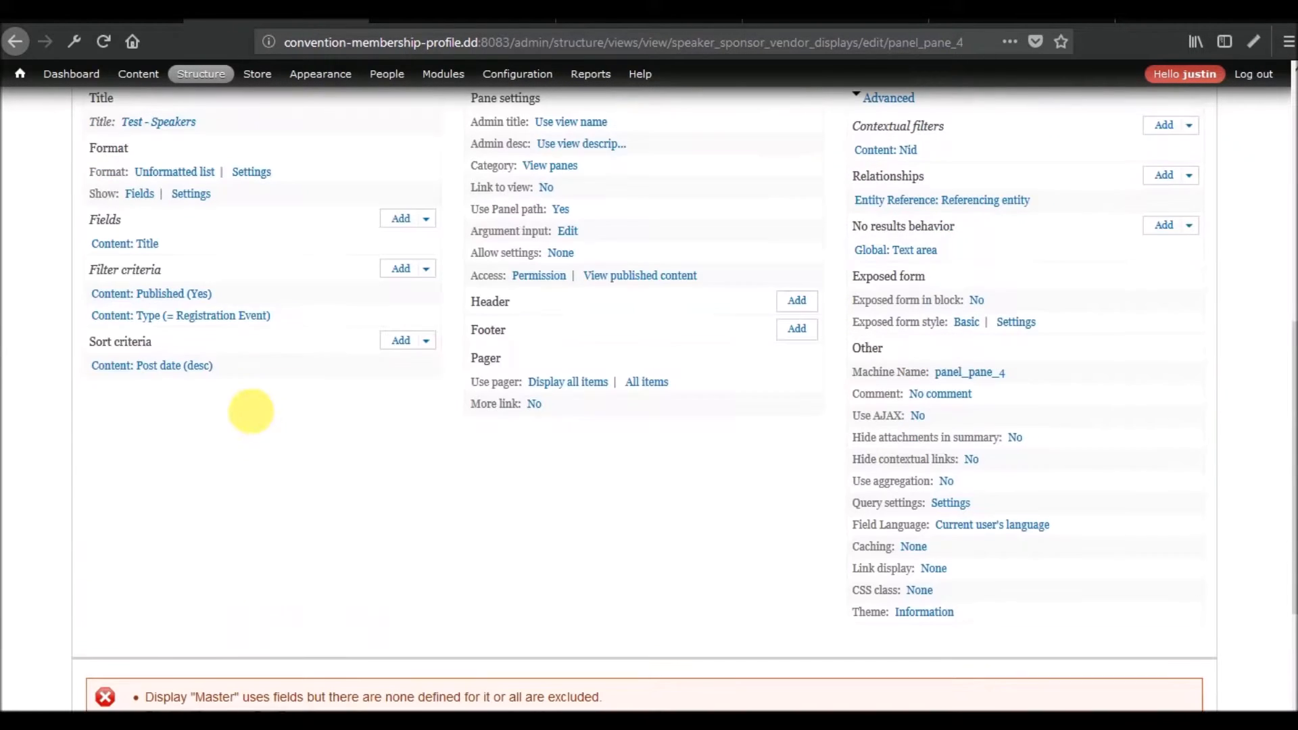
Search the available fields for "referenced speaker" and add Content: Referenced Speakers to this display.
{"action": "left_click", "coordinate": [402, 220]}
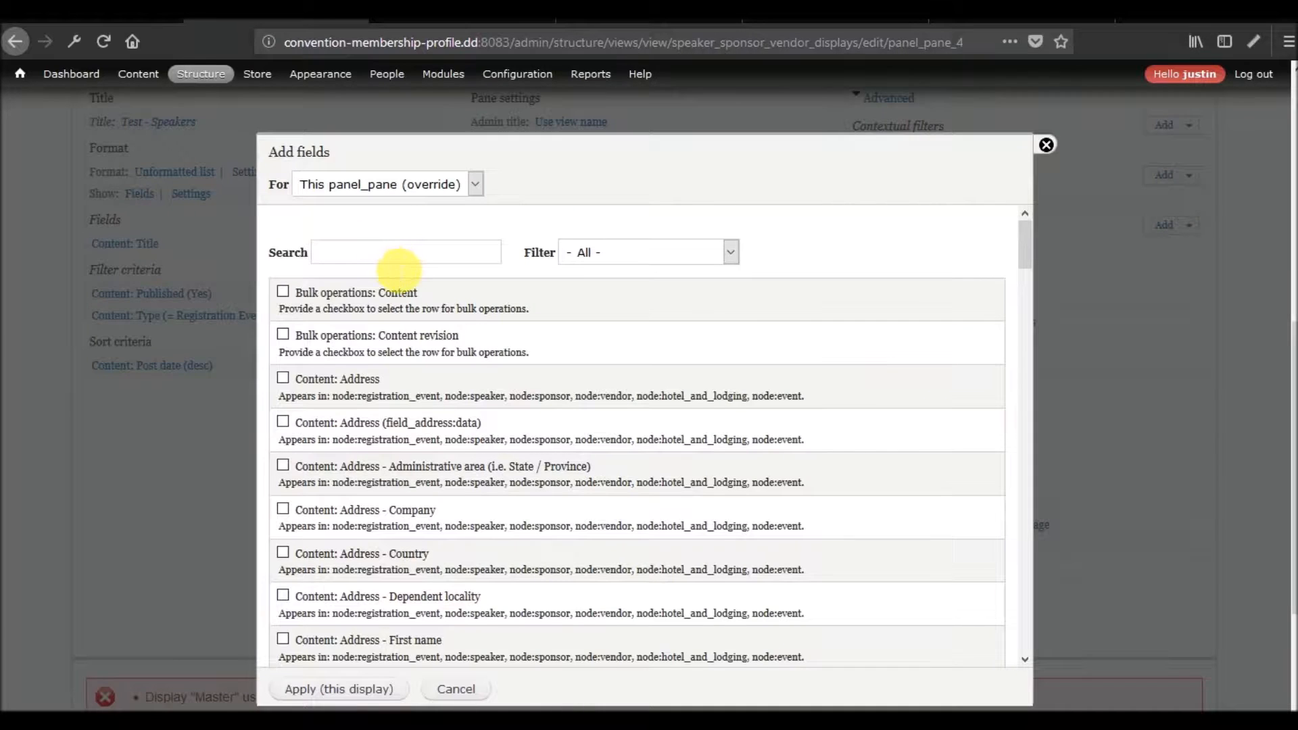
{"action": "type", "text": "ref"}
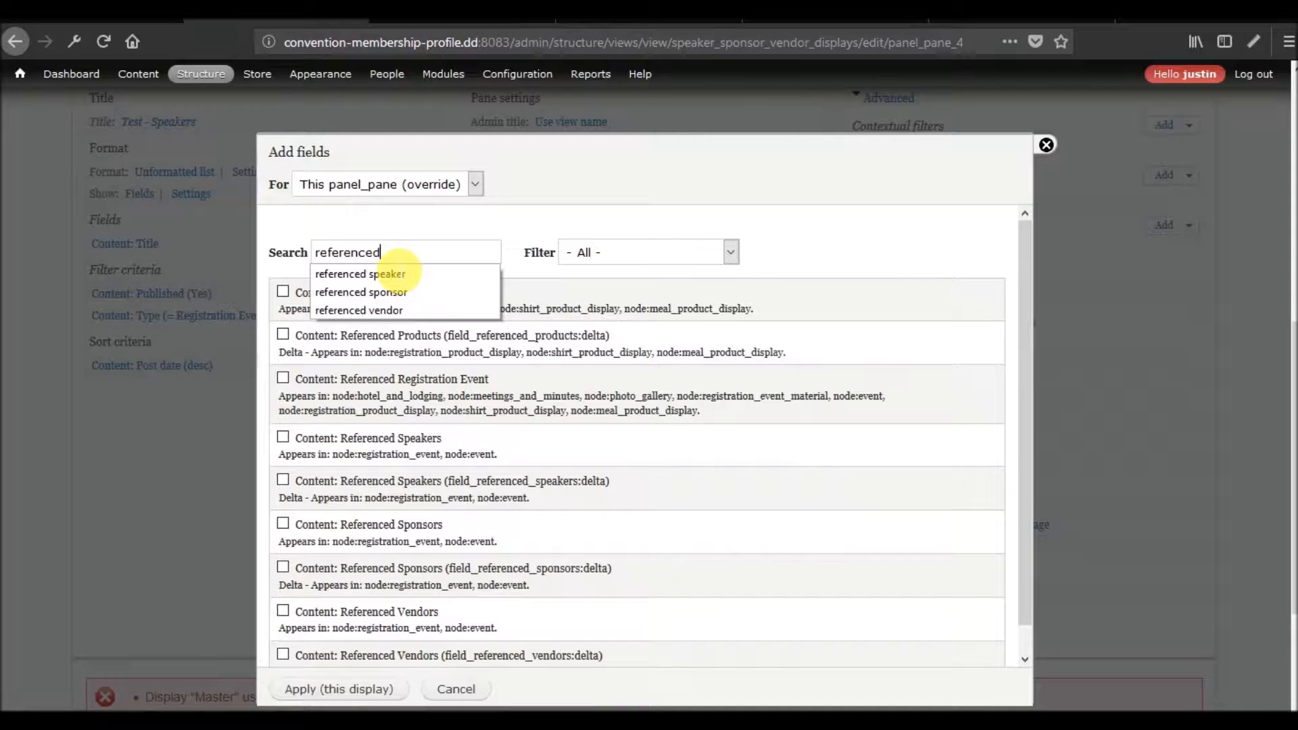
{"action": "type", "text": "erenced"}
{"action": "left_click", "coordinate": [388, 274]}
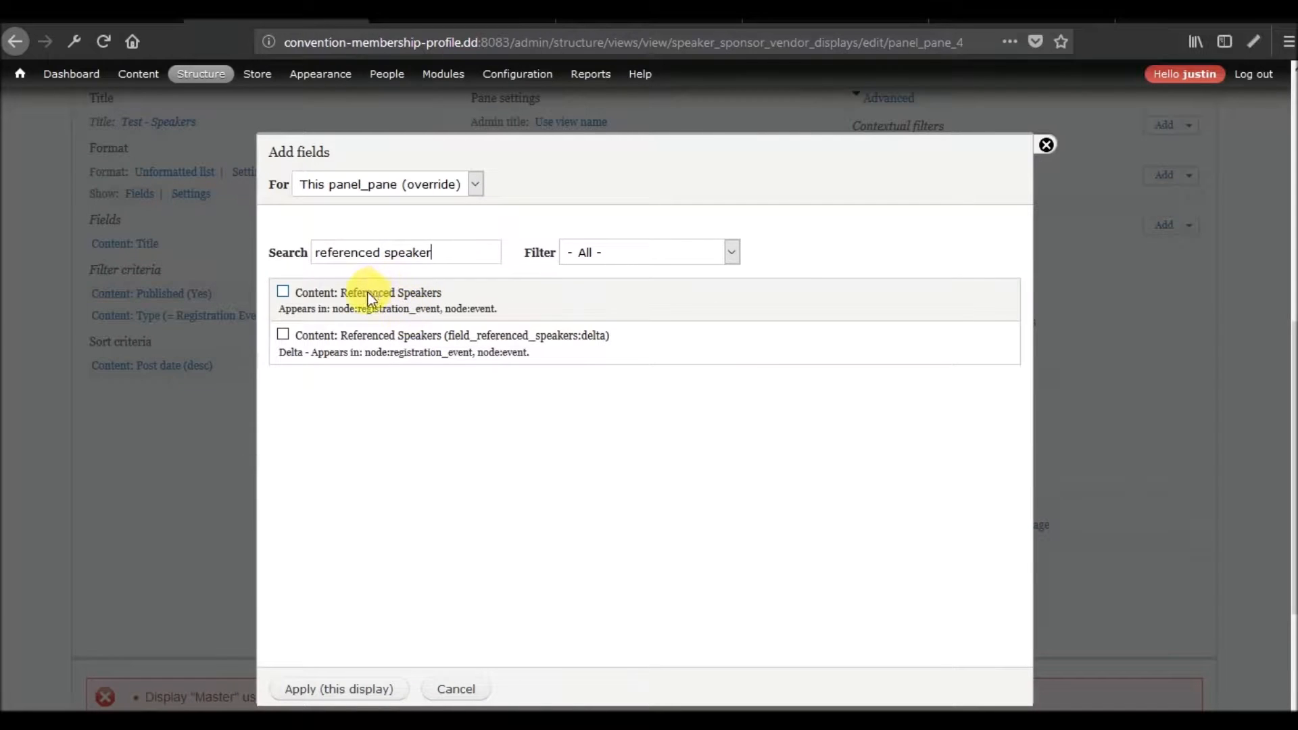
{"action": "left_click", "coordinate": [370, 300]}
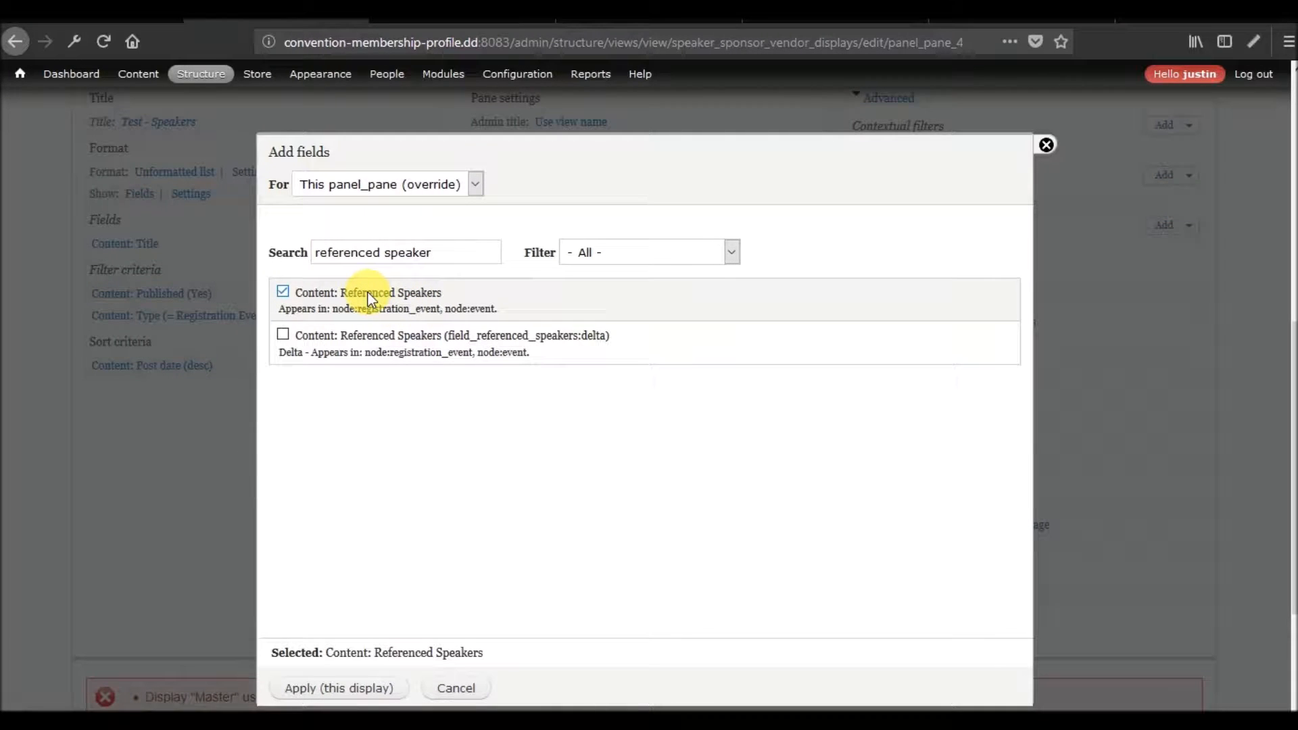
{"action": "left_click", "coordinate": [346, 691]}
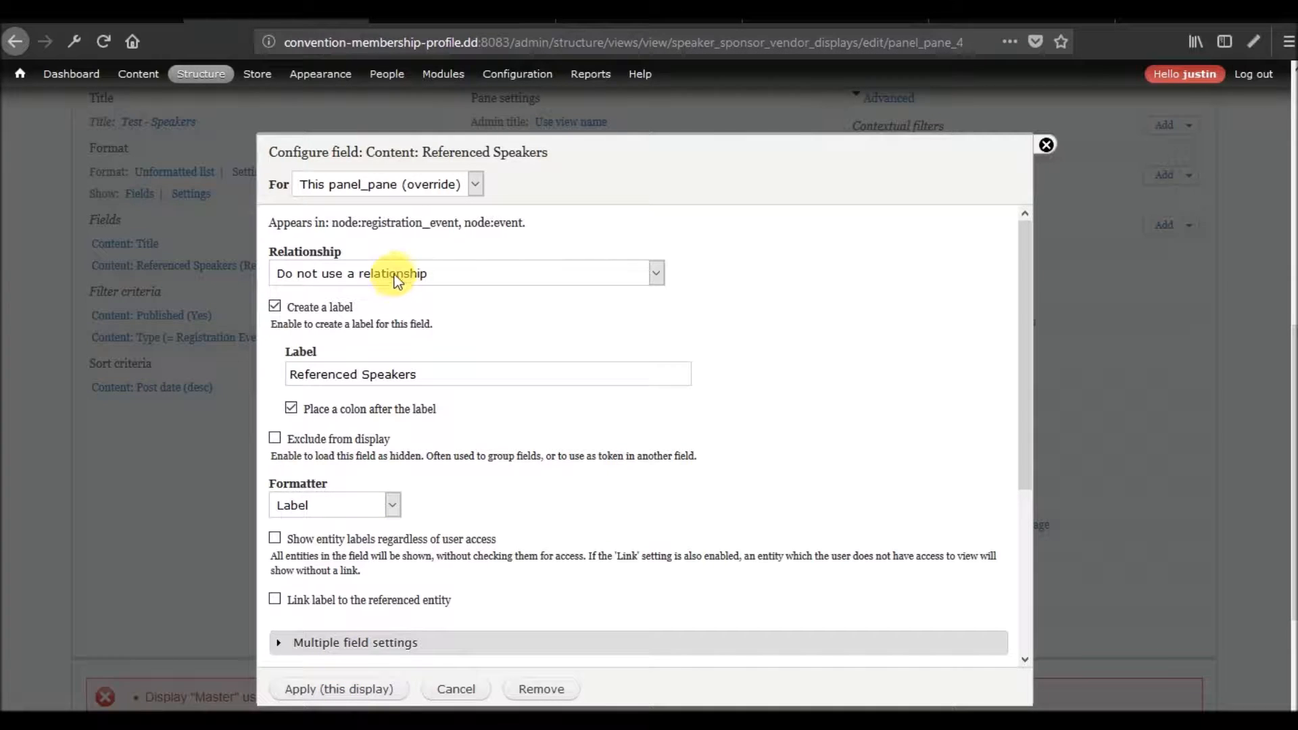
Keep the Referenced Speakers field on "Do not use a relationship" and review its formatter options.
{"action": "left_click", "coordinate": [397, 274]}
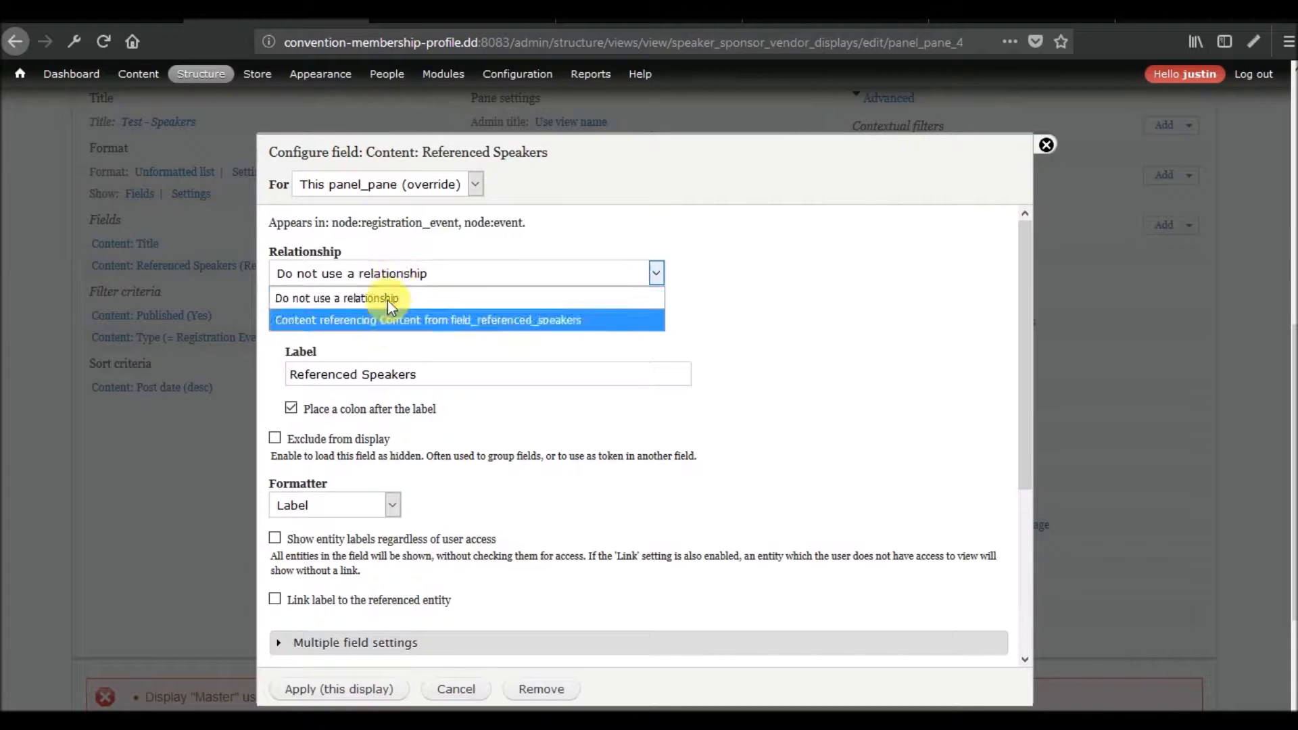
{"action": "left_click", "coordinate": [384, 296]}
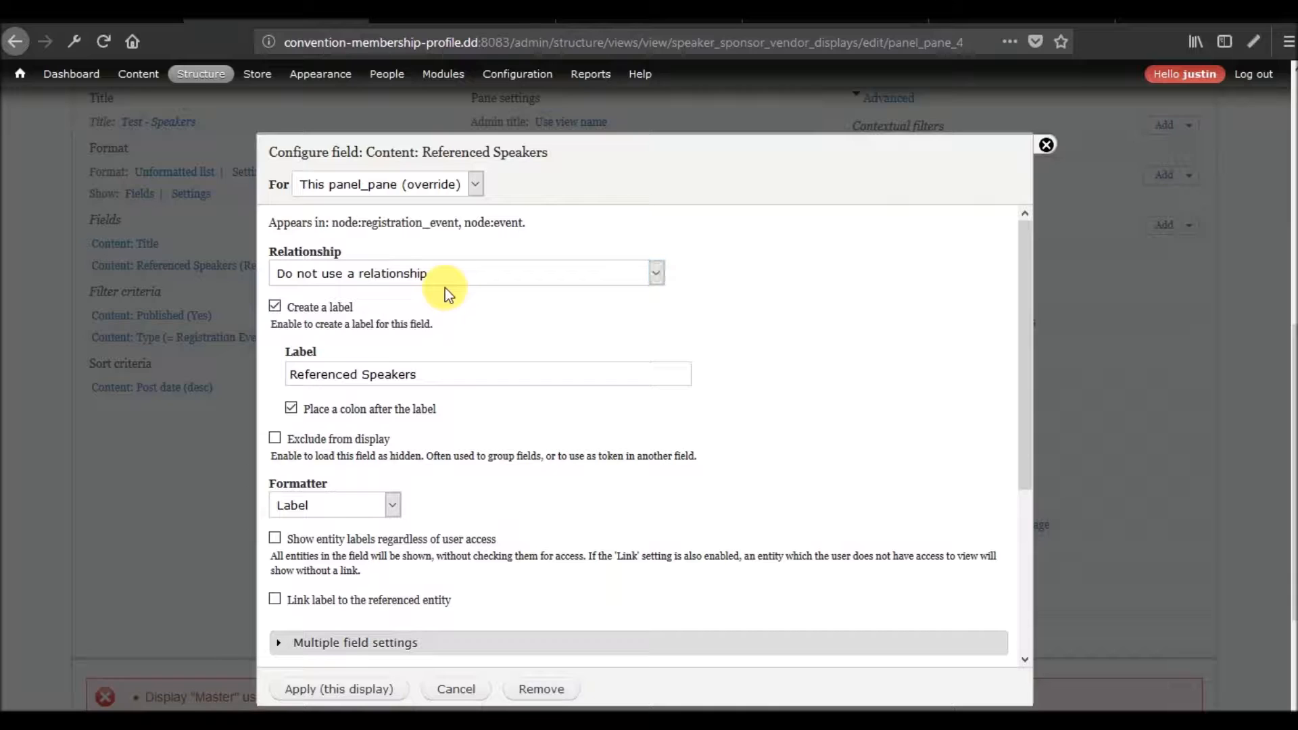
{"action": "left_click", "coordinate": [448, 272]}
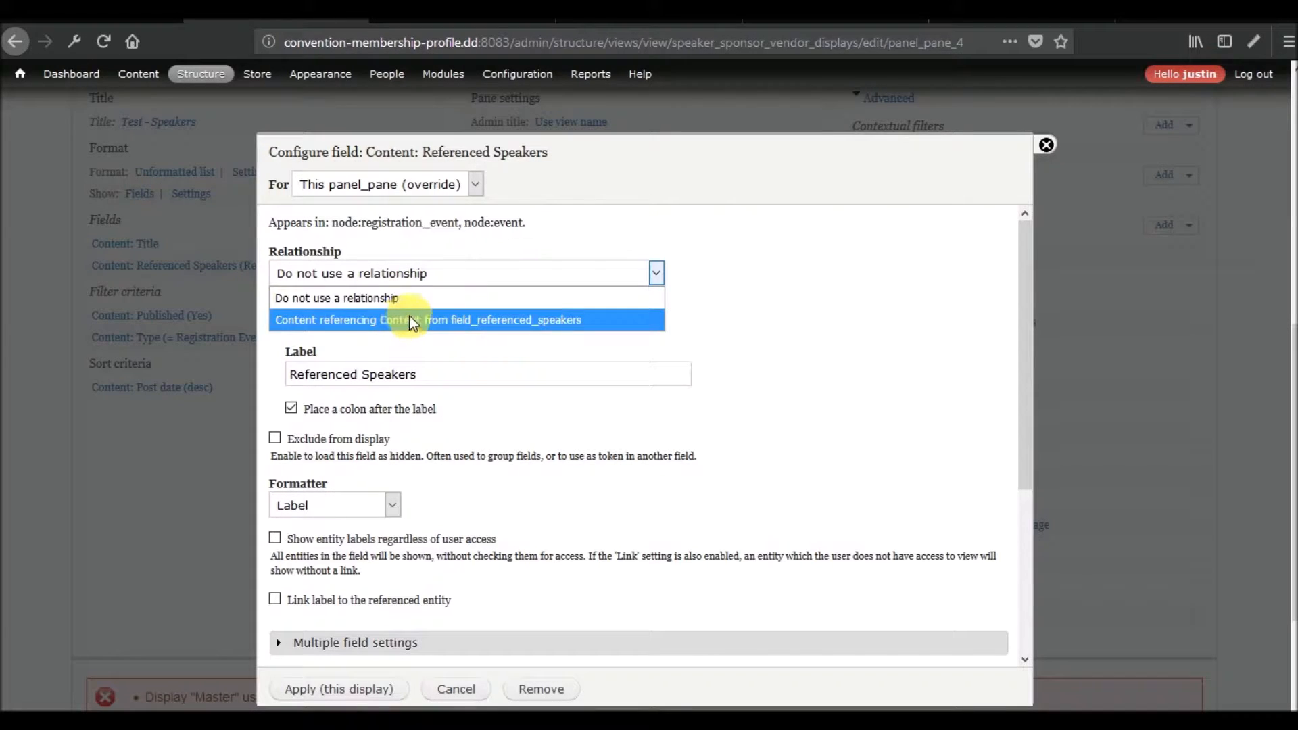
{"action": "left_click", "coordinate": [399, 299]}
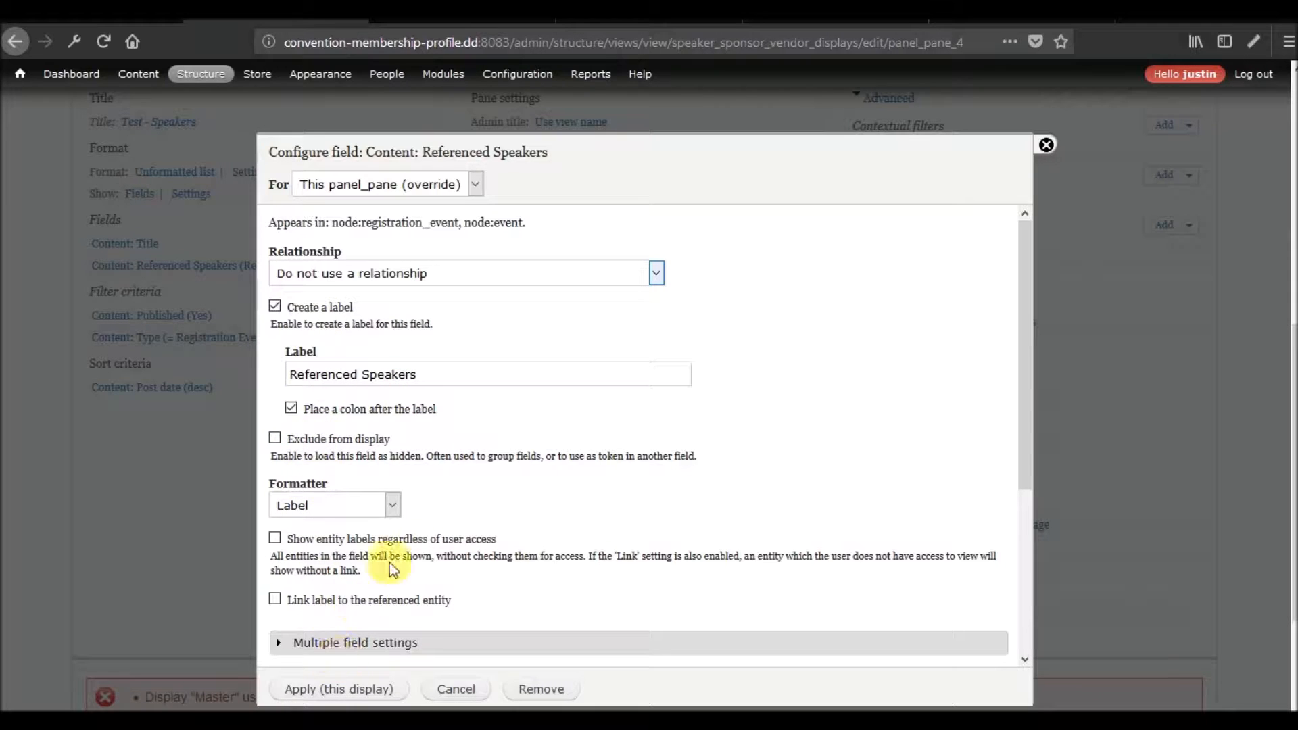
{"action": "left_click", "coordinate": [389, 508]}
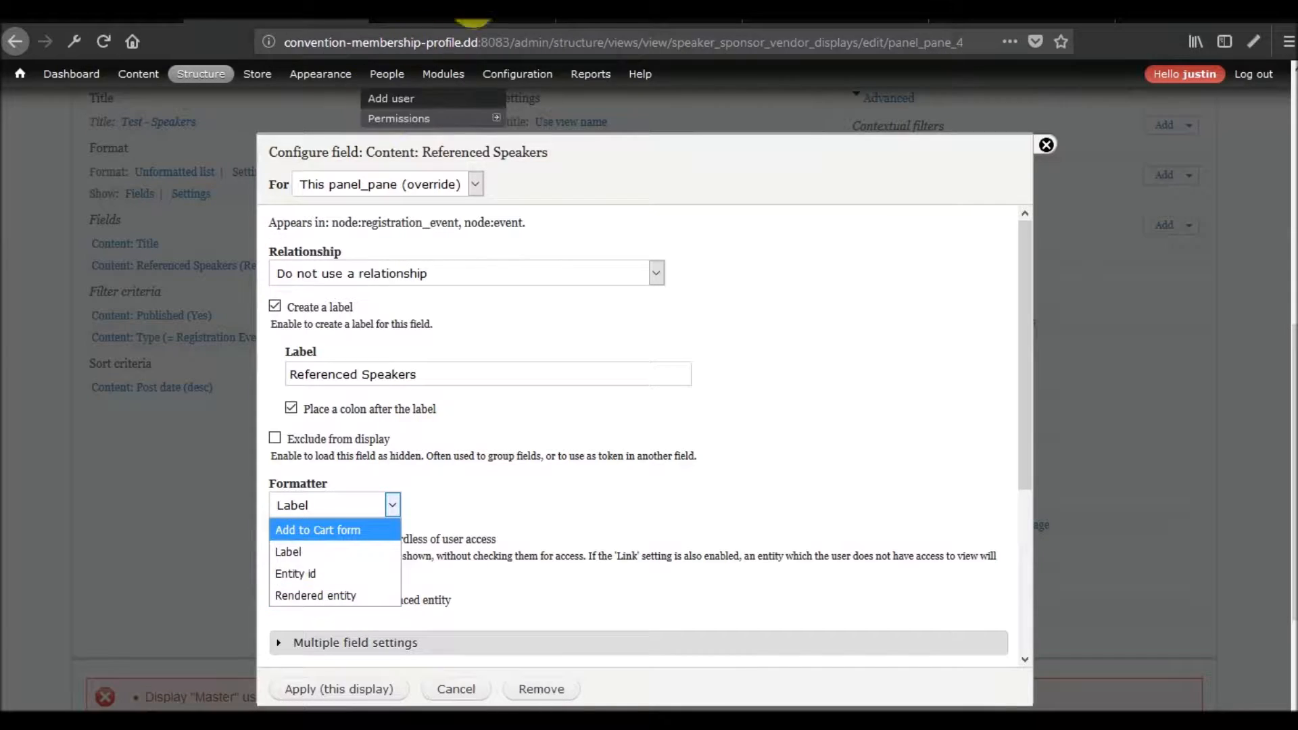
{"action": "left_click", "coordinate": [453, 14]}
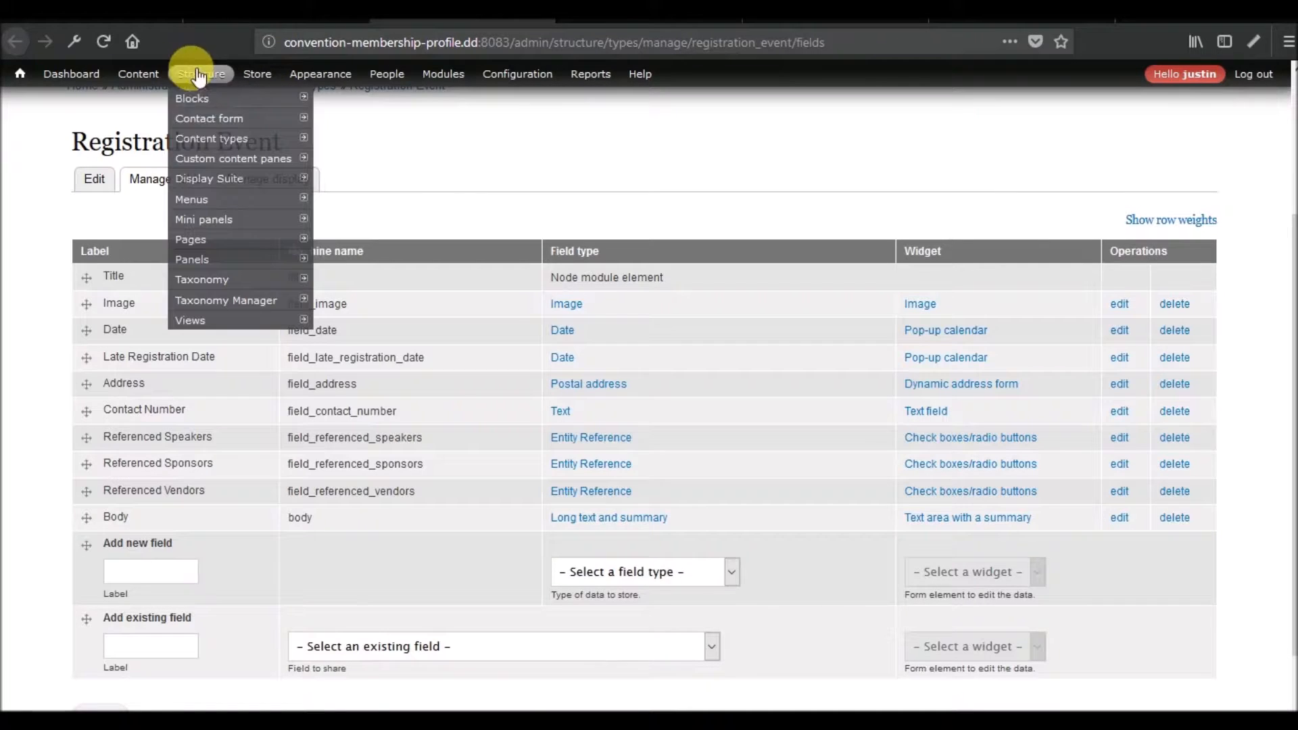
{"action": "mouse_move", "coordinate": [215, 144]}
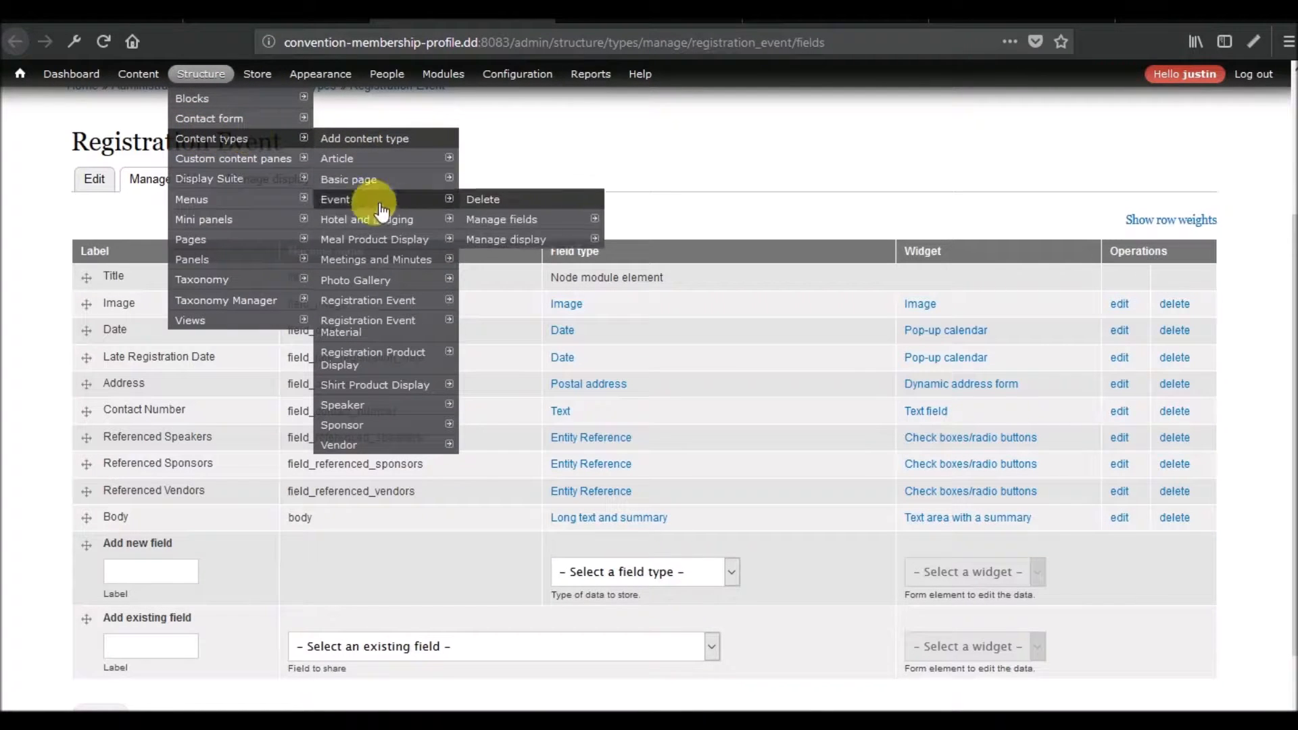
{"action": "mouse_move", "coordinate": [433, 219]}
{"action": "mouse_move", "coordinate": [530, 269]}
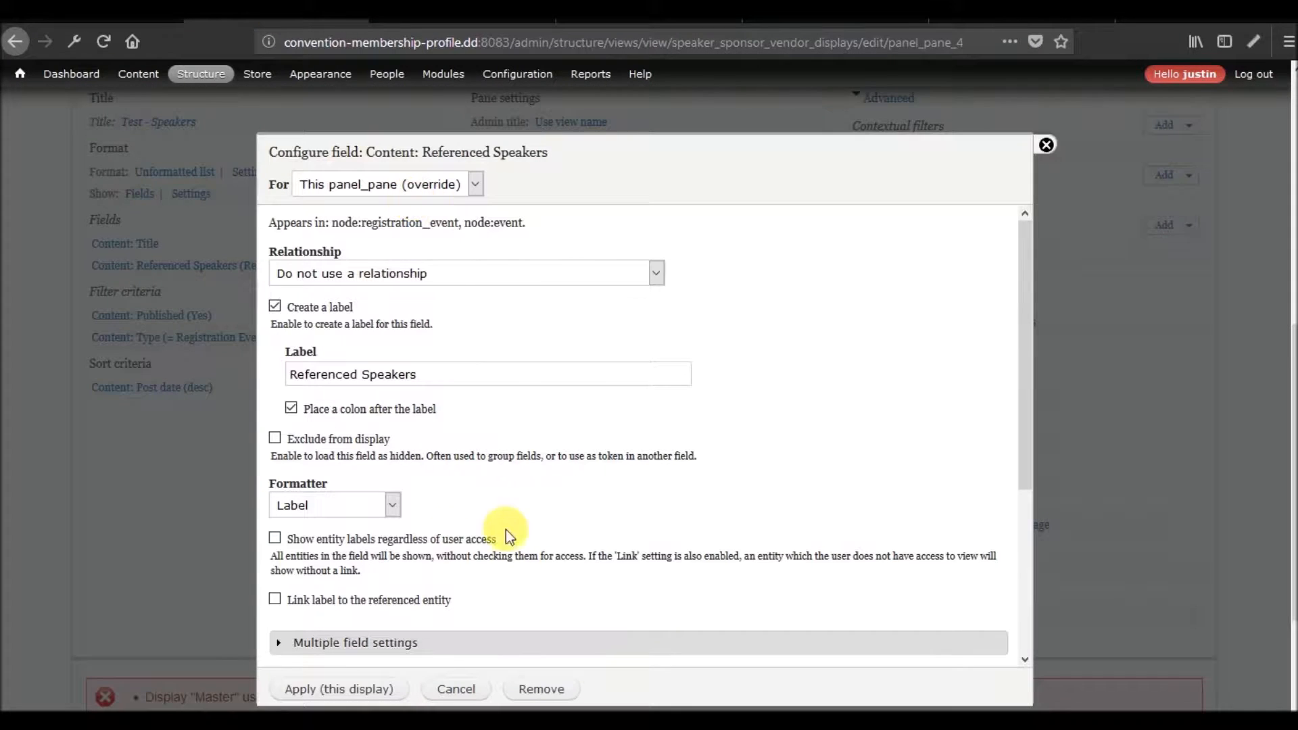
Apply the Referenced Speakers field with the Label formatter to this display and check the preview area.
{"action": "left_click", "coordinate": [343, 688]}
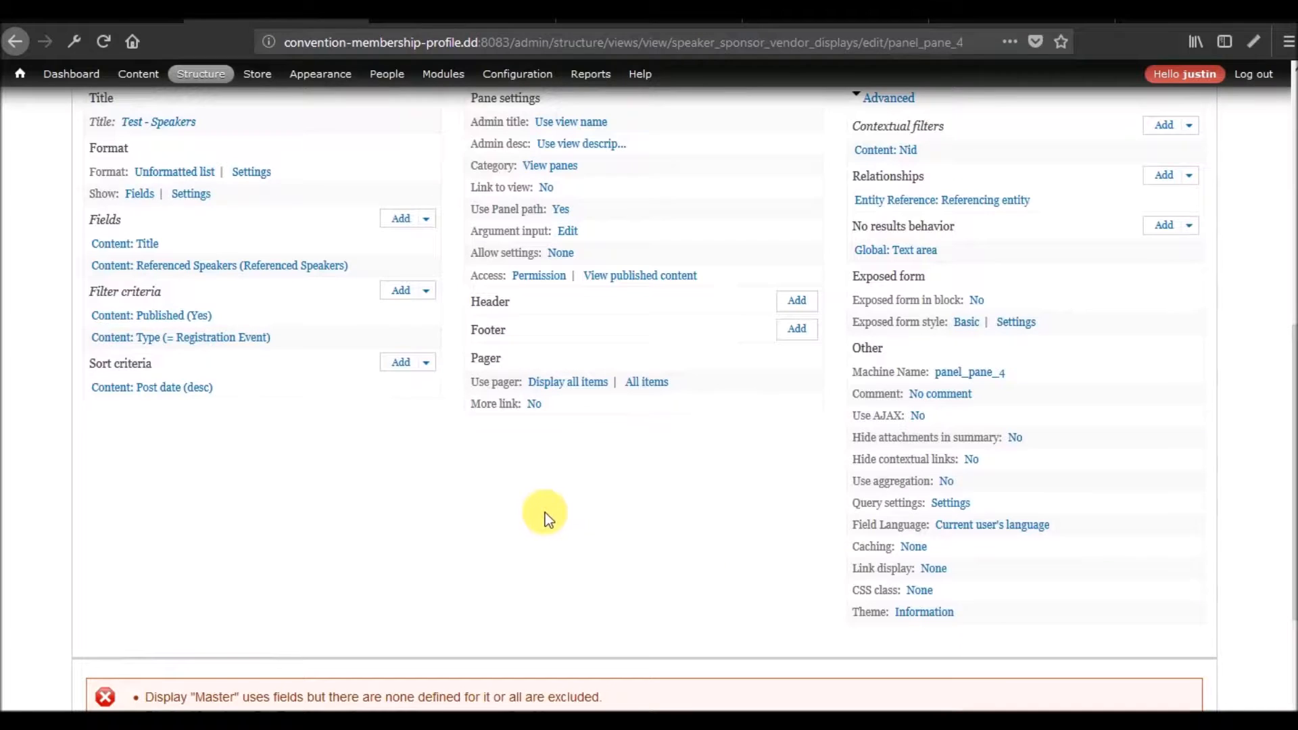
{"action": "scroll", "coordinate": [527, 501], "scroll_direction": "down", "scroll_amount": 5}
{"action": "scroll", "coordinate": [534, 507], "scroll_direction": "up", "scroll_amount": 10}
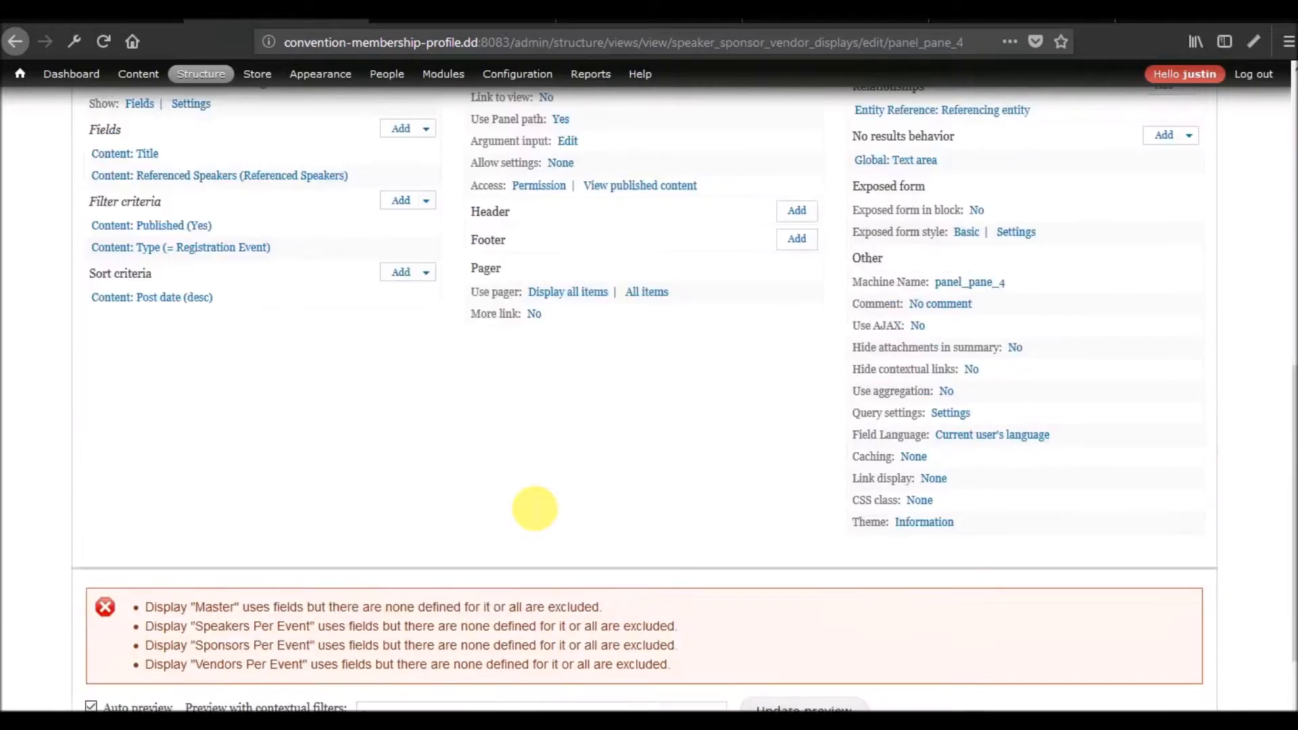
{"action": "scroll", "coordinate": [368, 507], "scroll_direction": "down", "scroll_amount": 2}
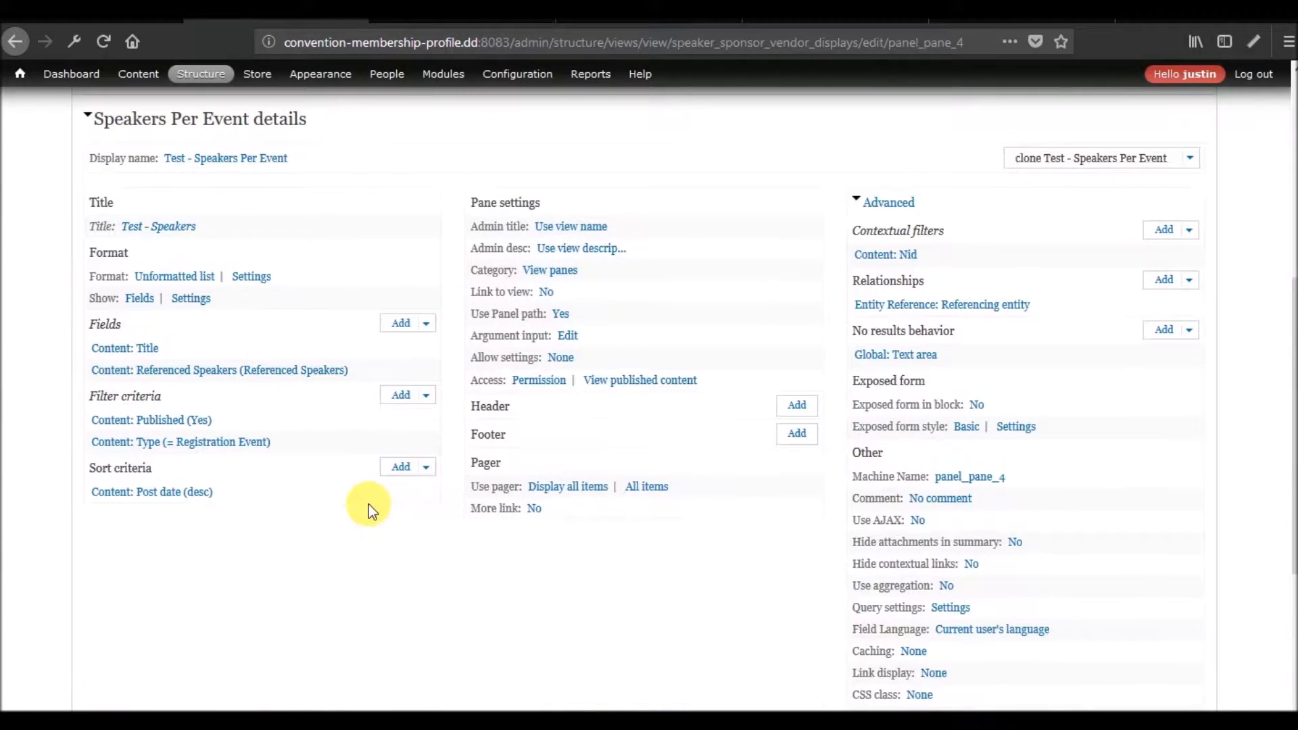
Inspect the Content: Title field settings and override options in the Vendors Per Event display, leaving them as they are.
{"action": "scroll", "coordinate": [348, 361], "scroll_direction": "up", "scroll_amount": 4}
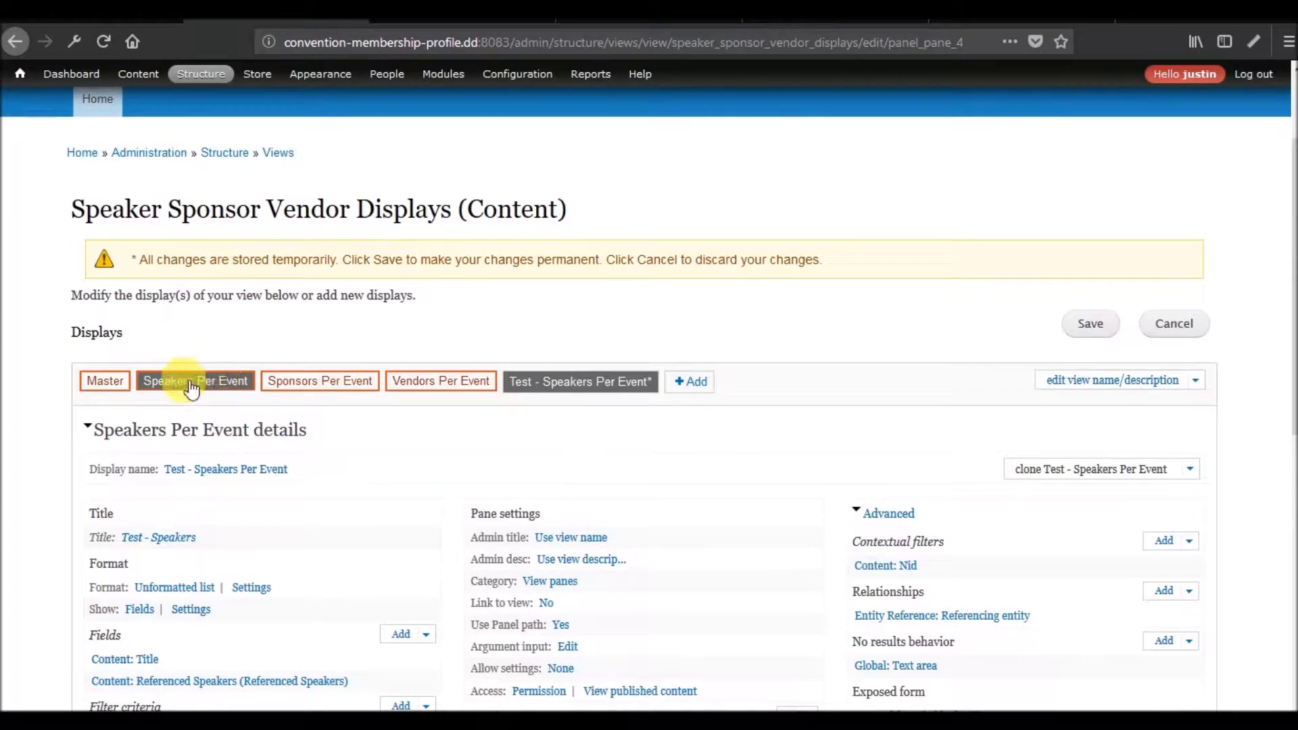
{"action": "left_click", "coordinate": [429, 382]}
{"action": "scroll", "coordinate": [333, 404], "scroll_direction": "down", "scroll_amount": 8}
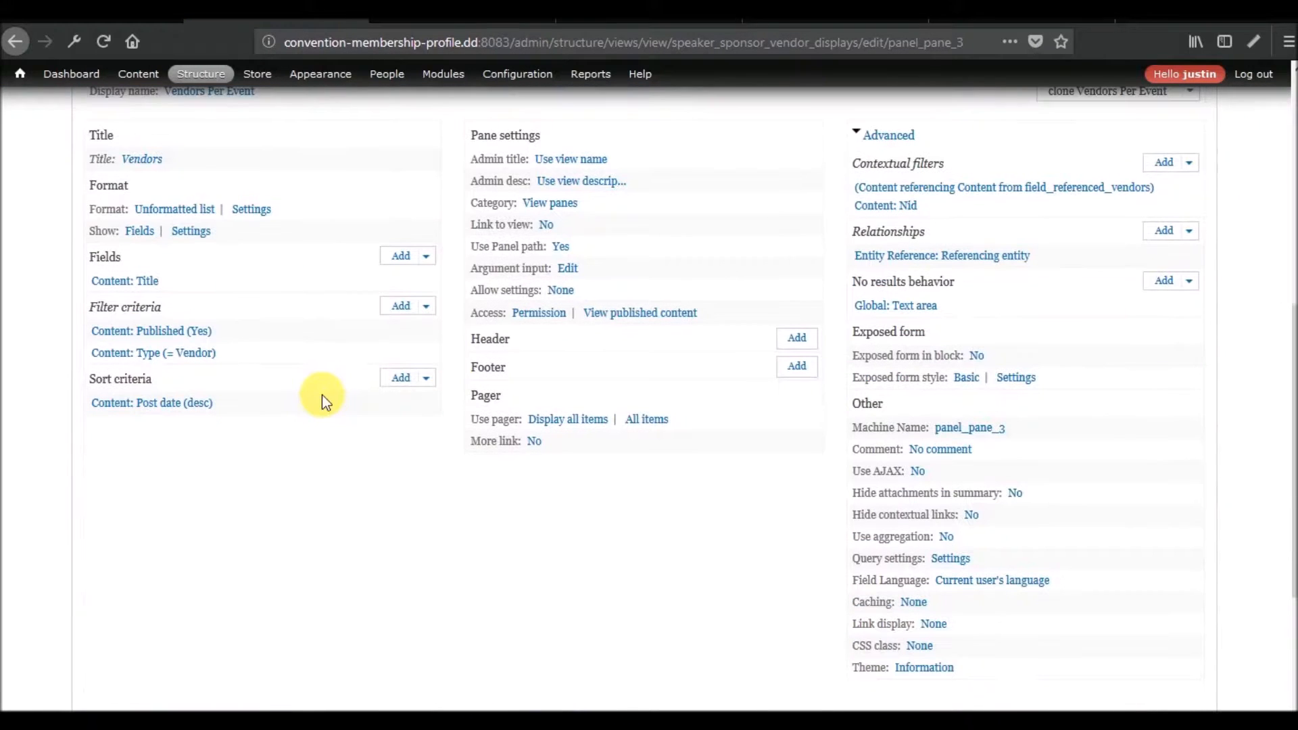
{"action": "scroll", "coordinate": [203, 375], "scroll_direction": "up", "scroll_amount": 2}
{"action": "left_click", "coordinate": [109, 383]}
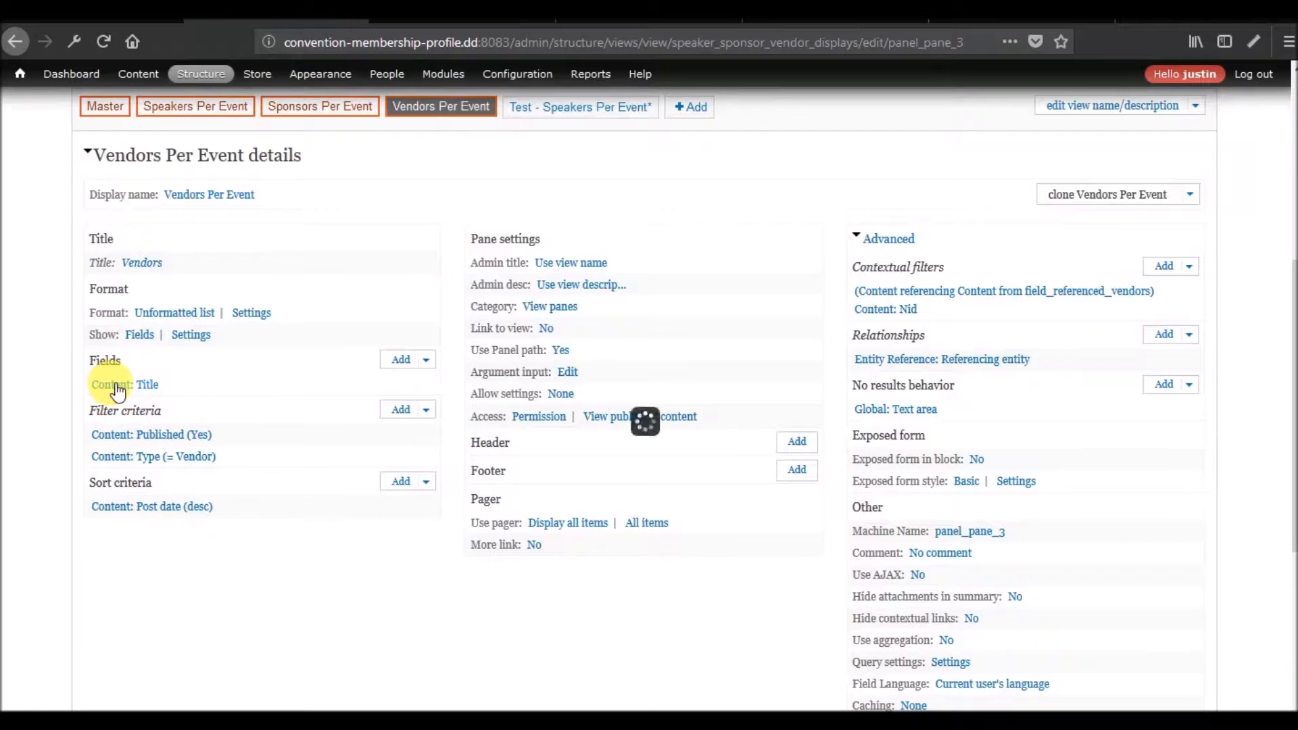
{"action": "left_click", "coordinate": [495, 184]}
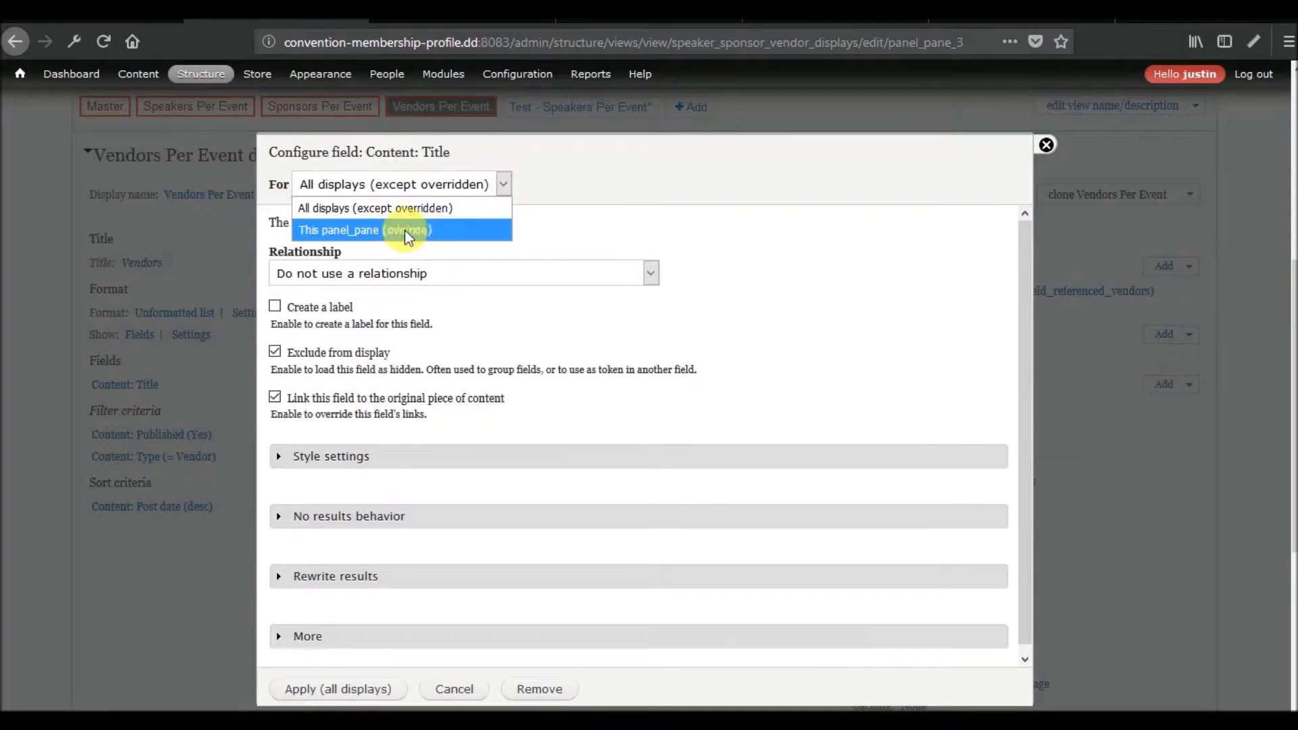
{"action": "left_click", "coordinate": [732, 218]}
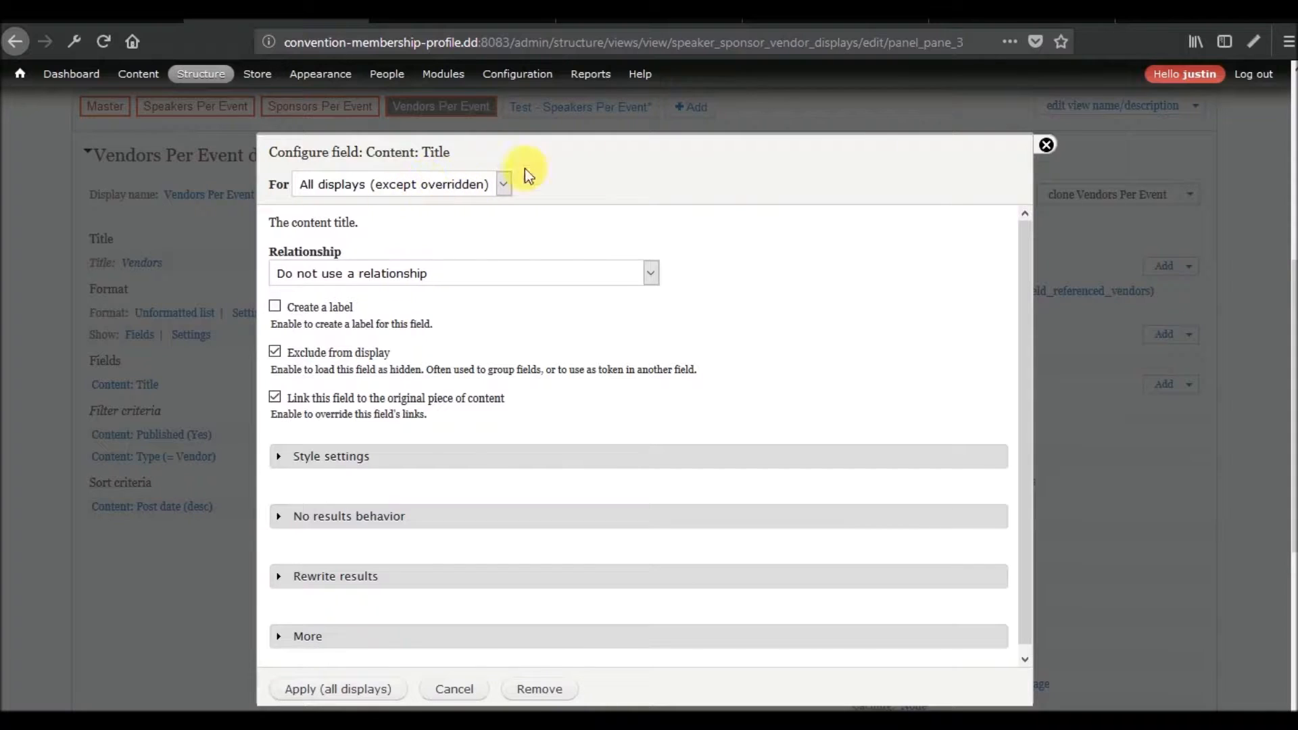
{"action": "left_click", "coordinate": [1046, 145]}
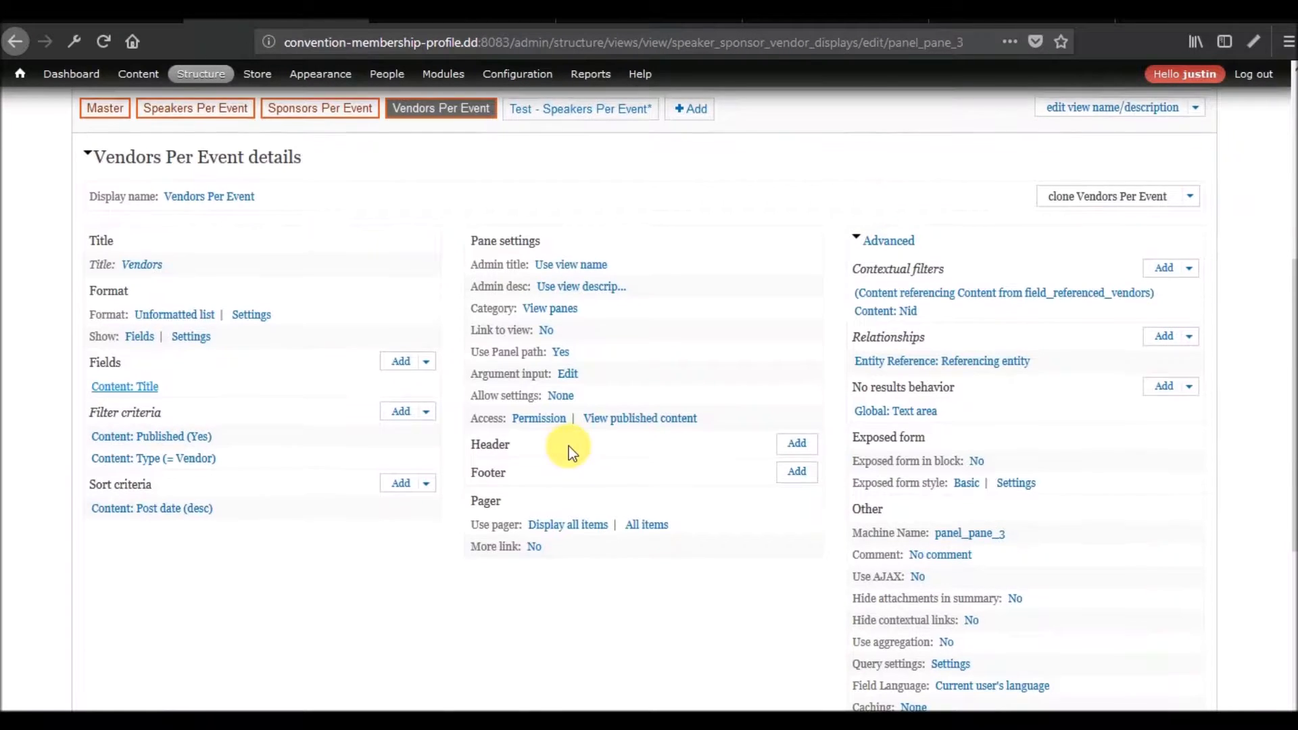
{"action": "scroll", "coordinate": [569, 446], "scroll_direction": "up", "scroll_amount": 3}
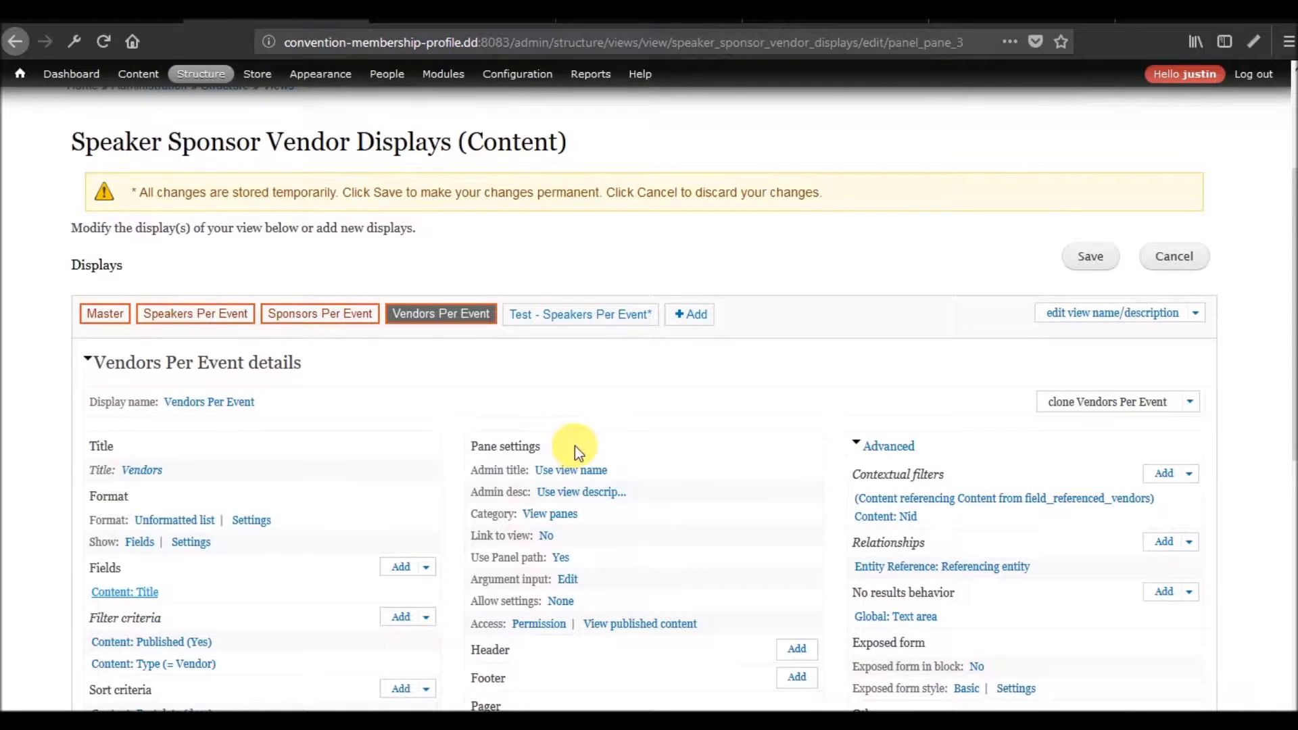
Review the Referenced Speakers field settings in the Test - Speakers Per Event display and reapply them unchanged.
{"action": "left_click", "coordinate": [590, 315]}
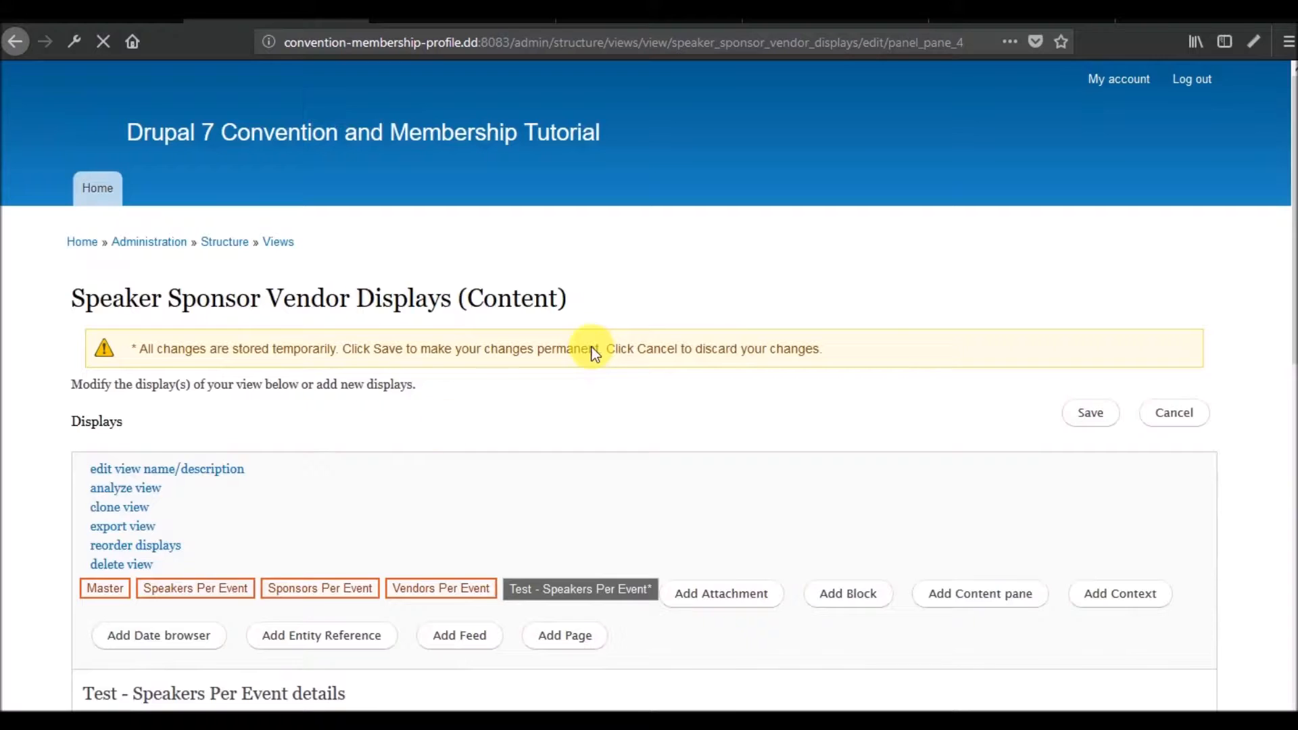
{"action": "scroll", "coordinate": [268, 436], "scroll_direction": "down", "scroll_amount": 10}
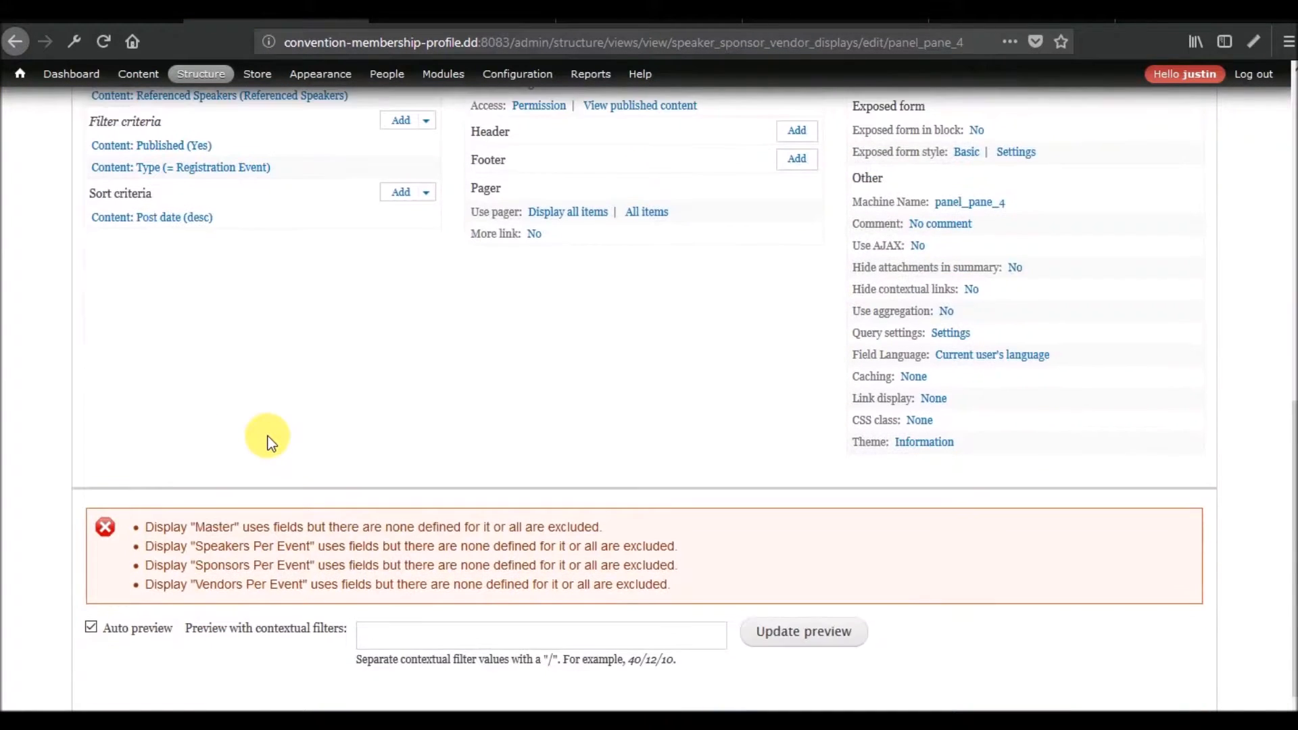
{"action": "scroll", "coordinate": [268, 436], "scroll_direction": "up", "scroll_amount": 5}
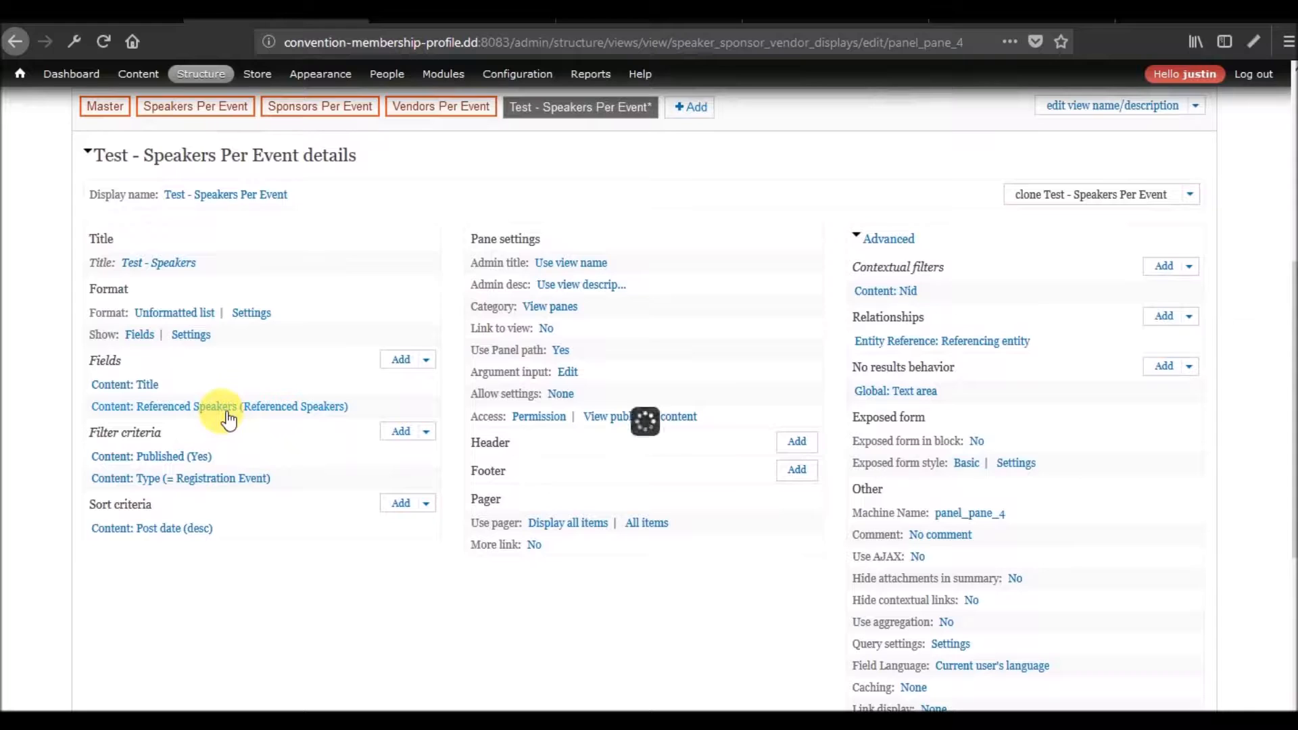
{"action": "left_click", "coordinate": [221, 407]}
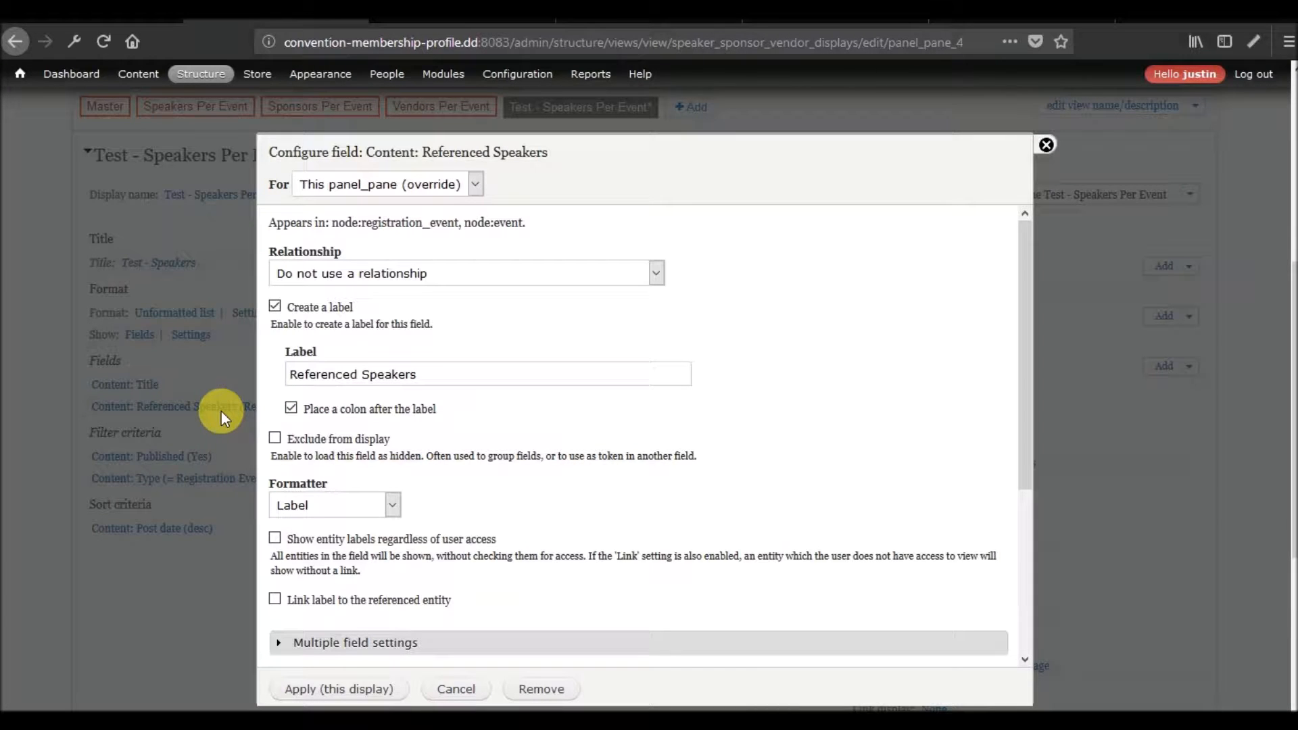
{"action": "left_click", "coordinate": [348, 692]}
{"action": "scroll", "coordinate": [225, 541], "scroll_direction": "down", "scroll_amount": 5}
Discard all unsaved changes to the Speaker Sponsor Vendor Displays view.
{"action": "scroll", "coordinate": [227, 541], "scroll_direction": "up", "scroll_amount": 7}
{"action": "scroll", "coordinate": [269, 514], "scroll_direction": "up", "scroll_amount": 3}
{"action": "left_click", "coordinate": [1179, 359]}
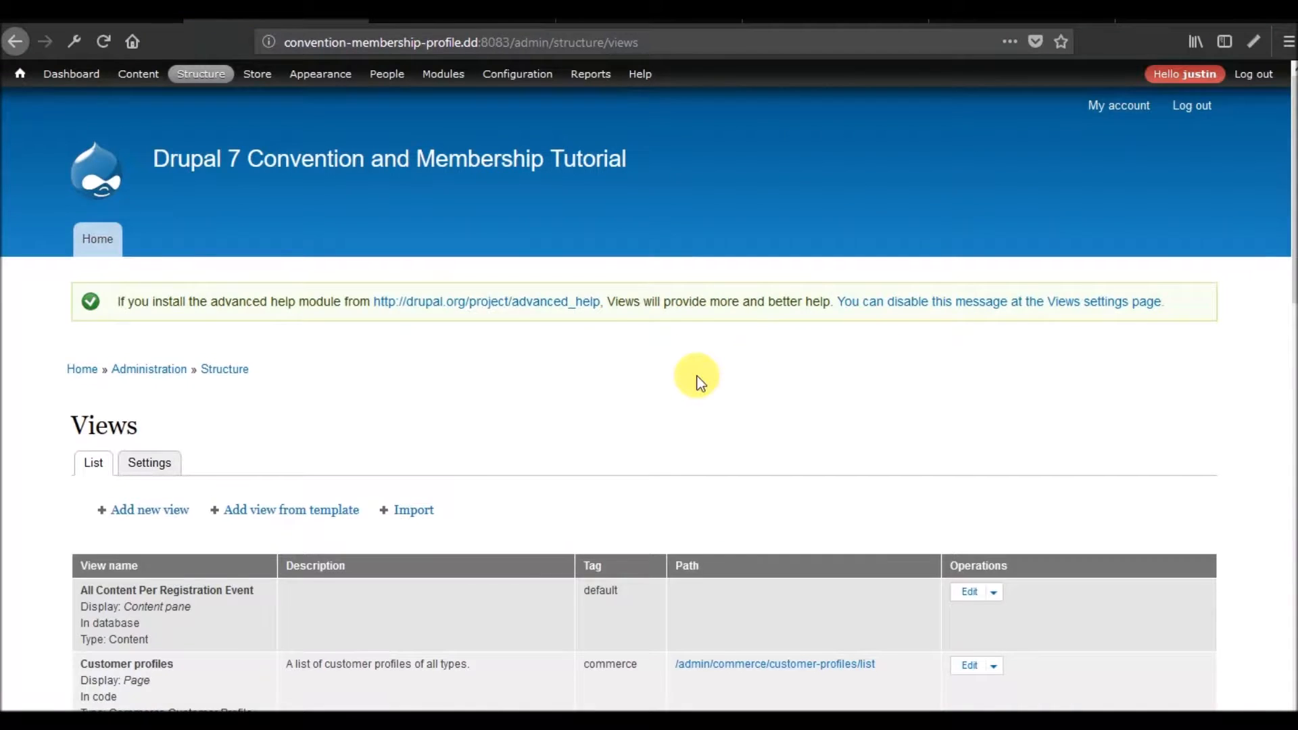
{"action": "scroll", "coordinate": [696, 380], "scroll_direction": "down", "scroll_amount": 3}
{"action": "left_click", "coordinate": [972, 386]}
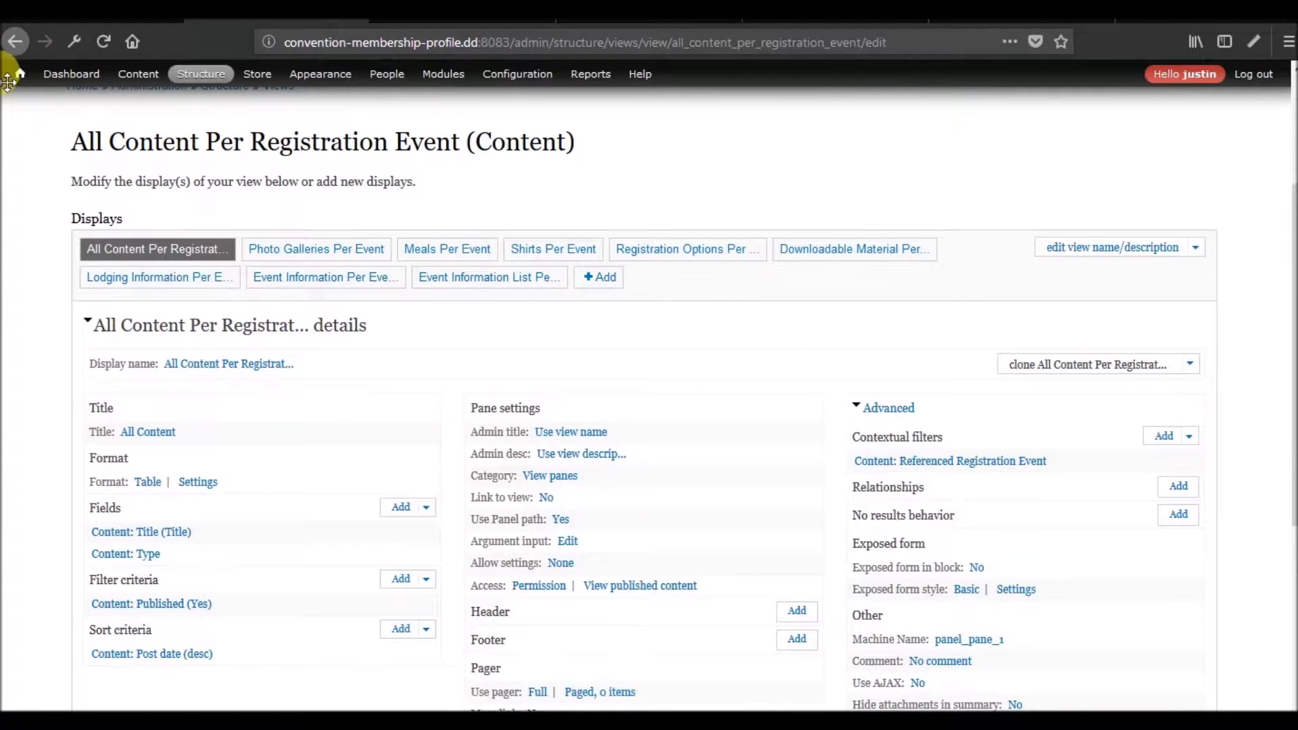
{"action": "left_click", "coordinate": [17, 40]}
Open the Speaker Sponsor Vendor Displays view for editing and clone its Speakers Per Event display.
{"action": "scroll", "coordinate": [634, 391], "scroll_direction": "down", "scroll_amount": 10}
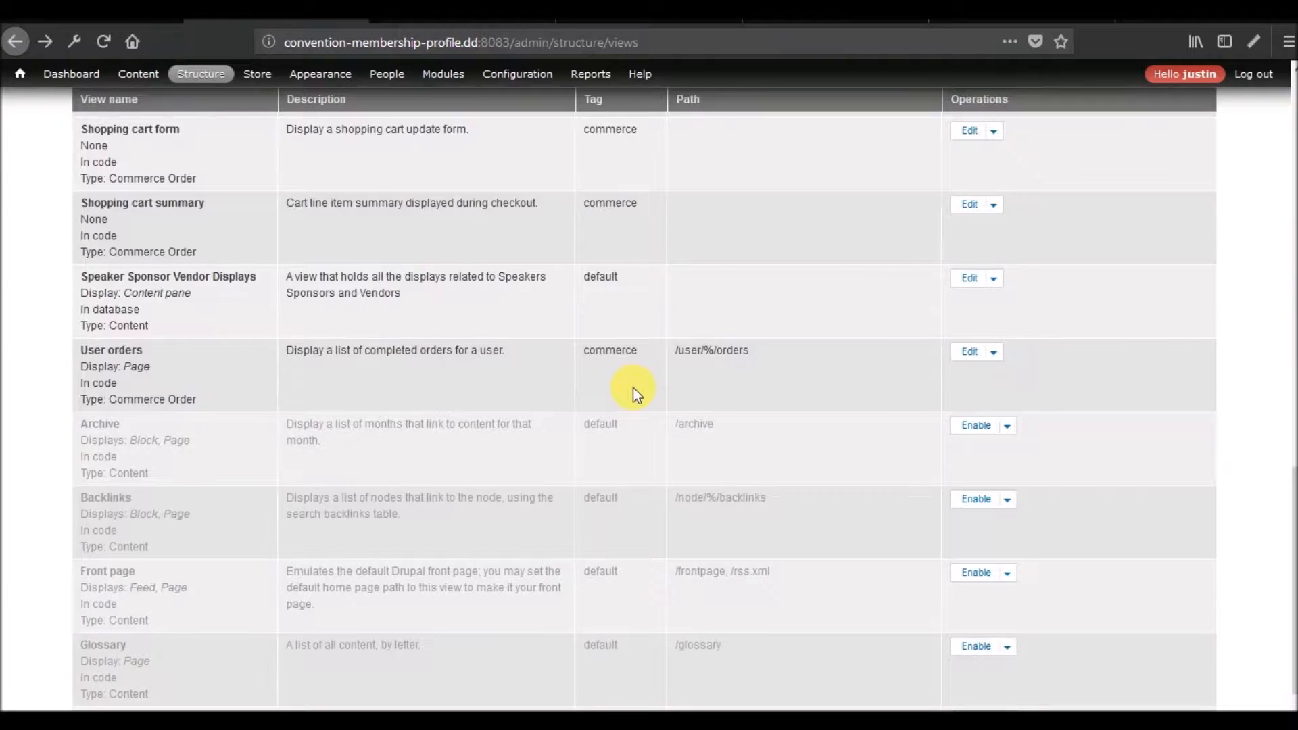
{"action": "scroll", "coordinate": [634, 390], "scroll_direction": "up", "scroll_amount": 10}
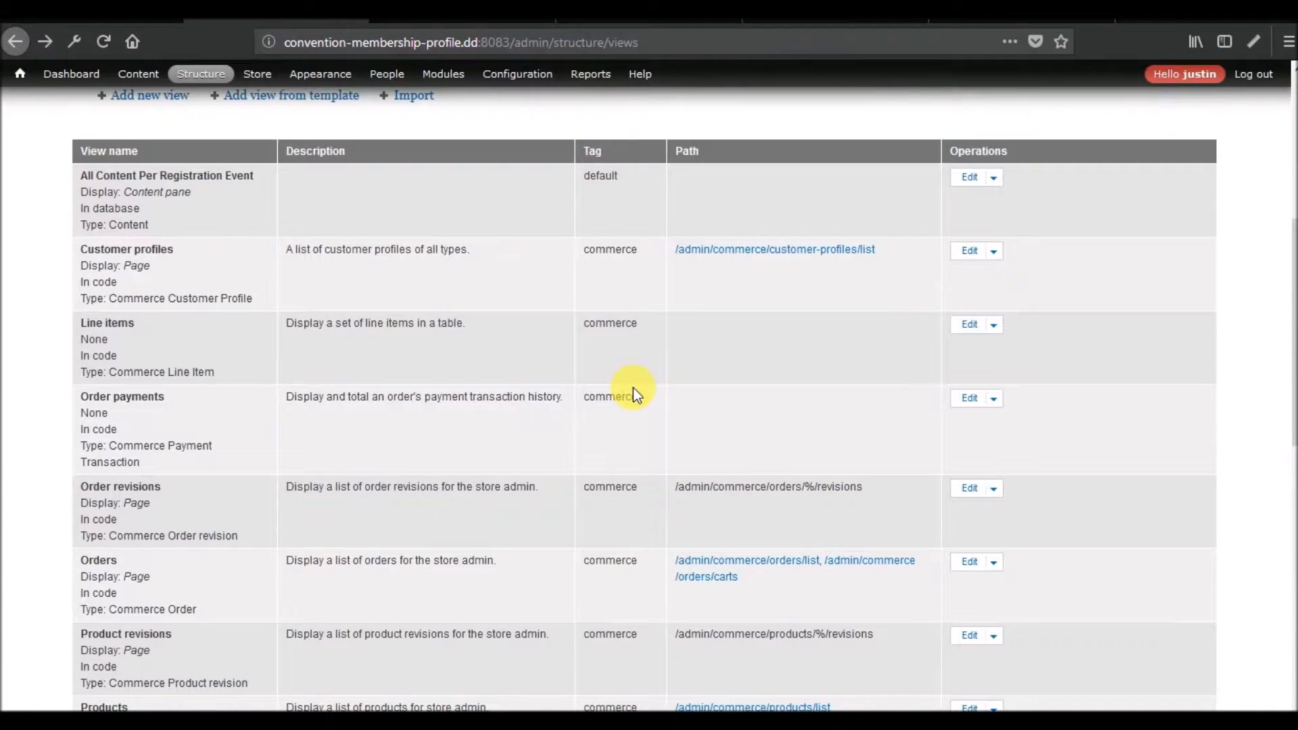
{"action": "scroll", "coordinate": [634, 390], "scroll_direction": "down", "scroll_amount": 3}
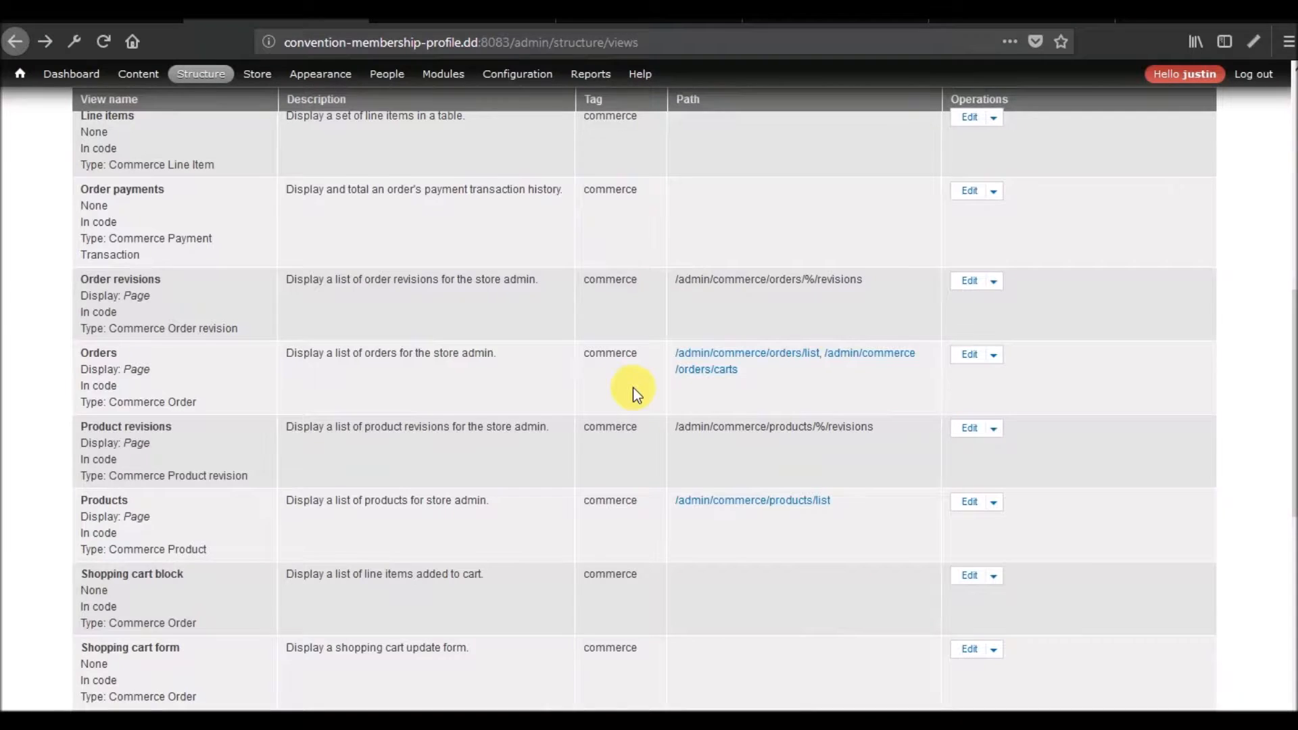
{"action": "scroll", "coordinate": [634, 390], "scroll_direction": "down", "scroll_amount": 8}
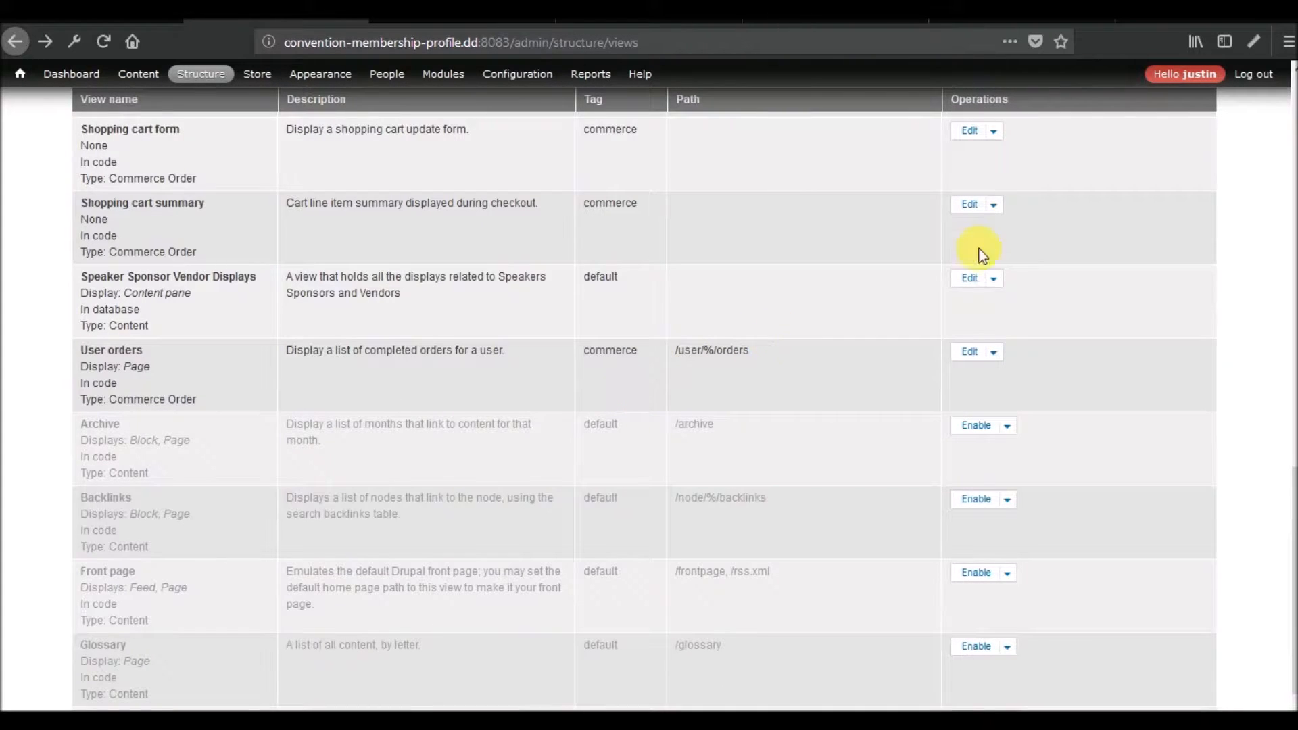
{"action": "left_click", "coordinate": [970, 278]}
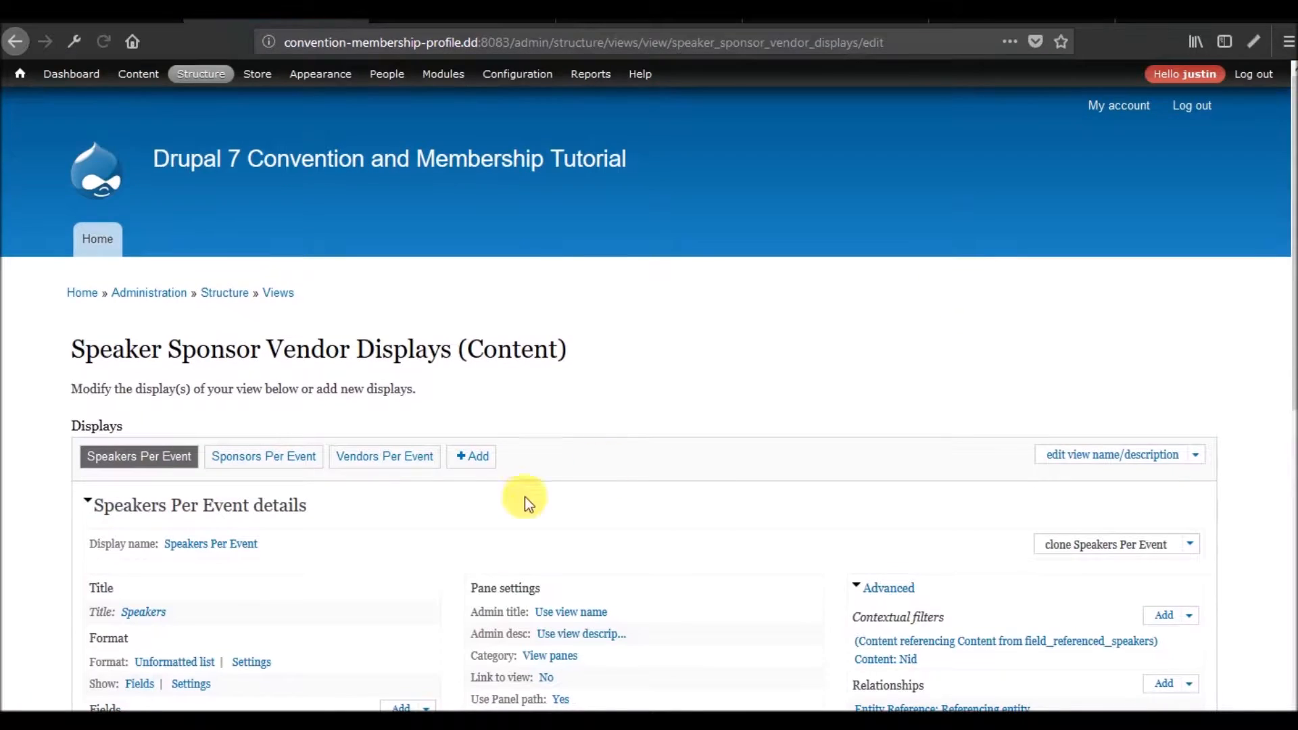
{"action": "left_click", "coordinate": [1078, 541]}
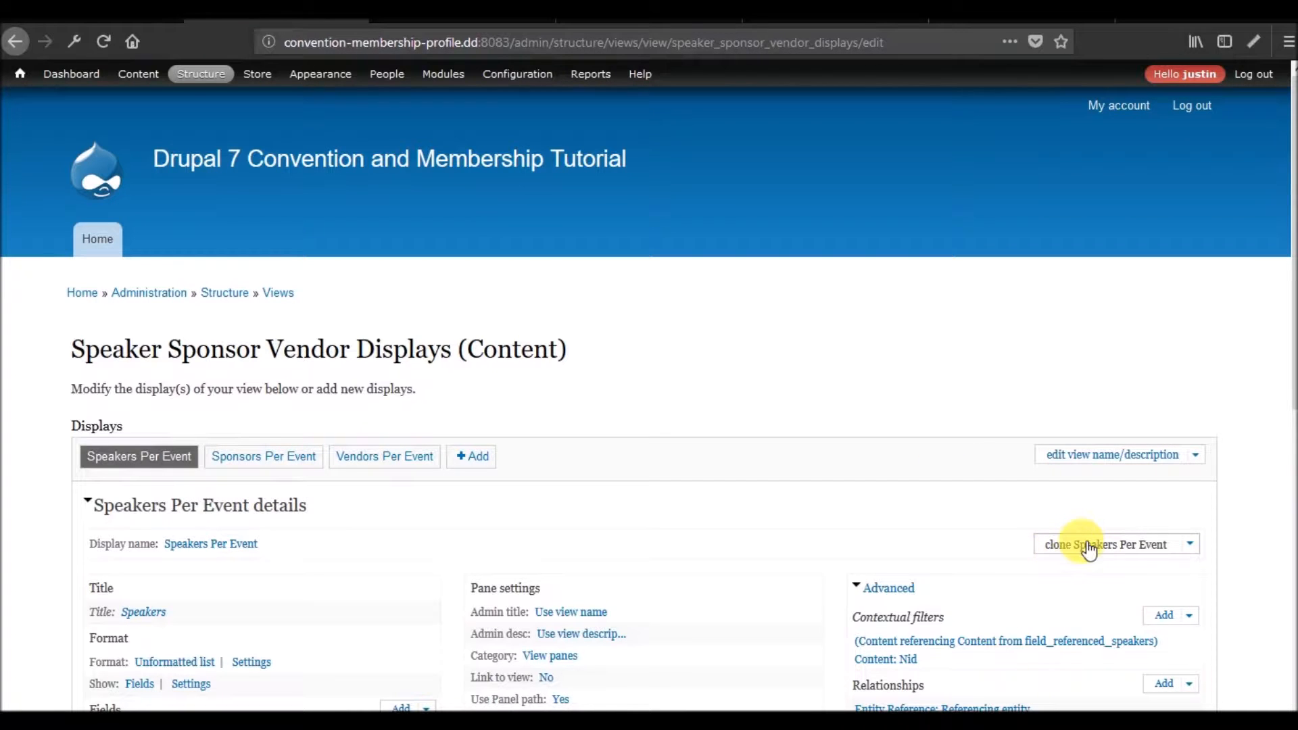
Remove the Entity Reference: Referencing entity relationship from the cloned display, overriding this panel_pane only.
{"action": "scroll", "coordinate": [778, 490], "scroll_direction": "down", "scroll_amount": 5}
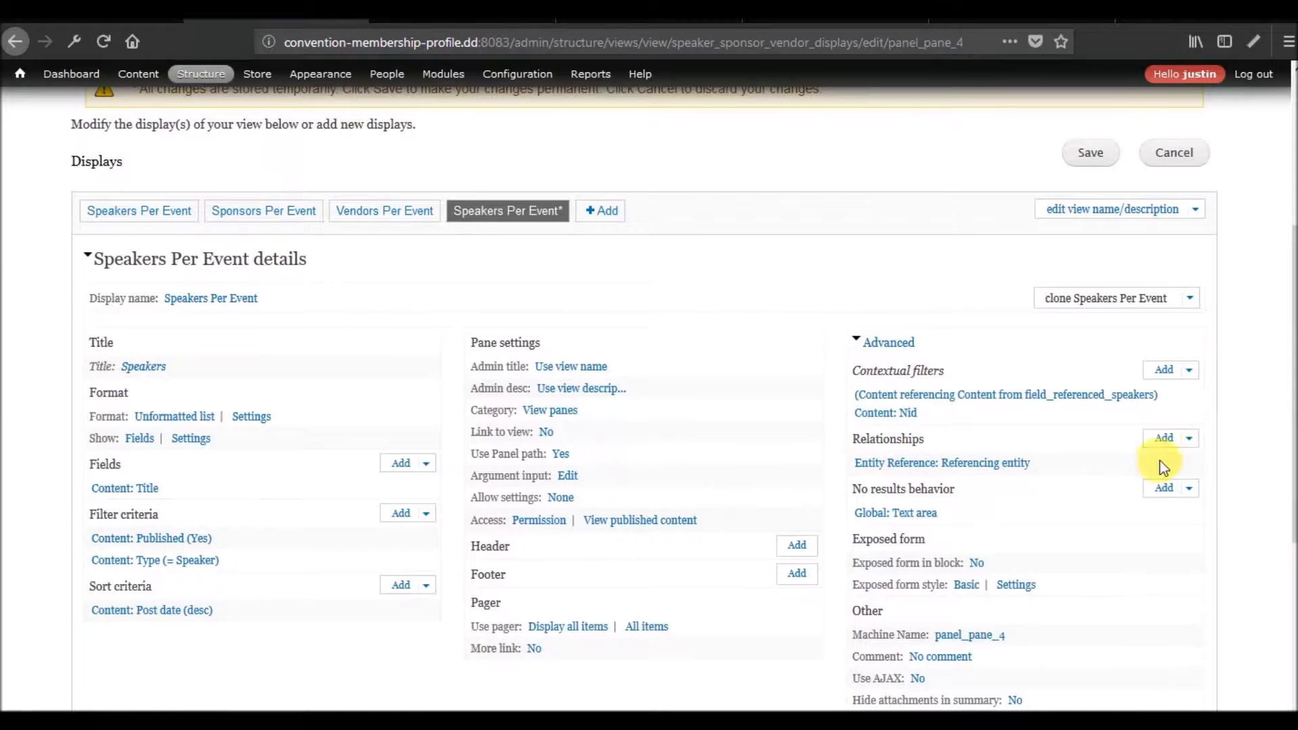
{"action": "left_click", "coordinate": [1189, 440]}
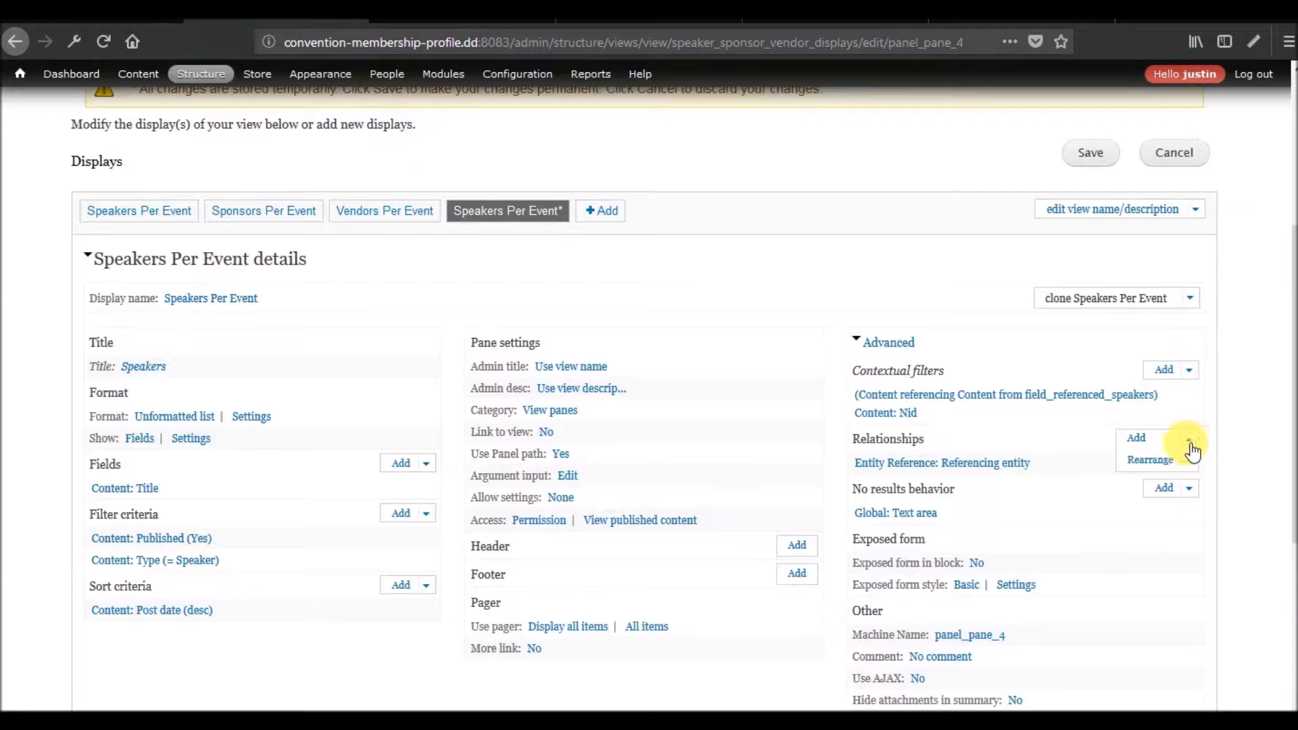
{"action": "left_click", "coordinate": [1138, 463]}
{"action": "left_click", "coordinate": [249, 345]}
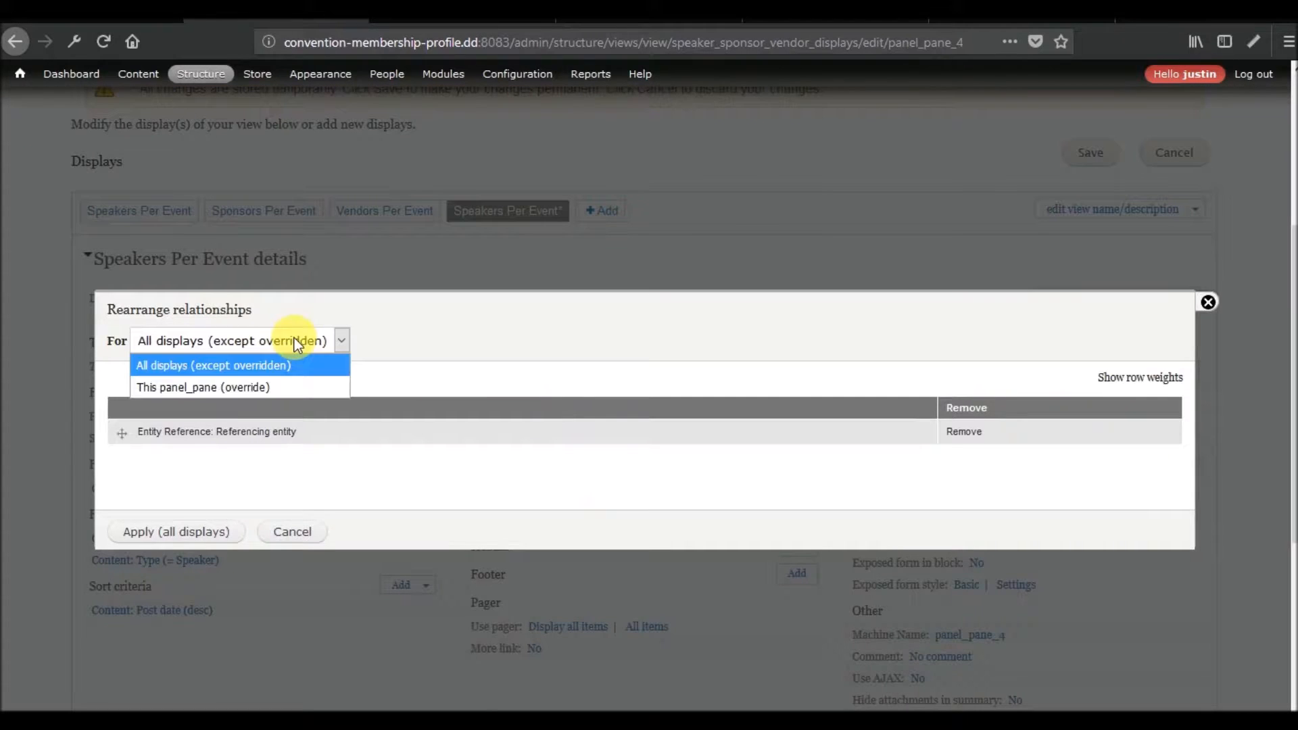
{"action": "left_click", "coordinate": [273, 385]}
{"action": "left_click", "coordinate": [964, 432]}
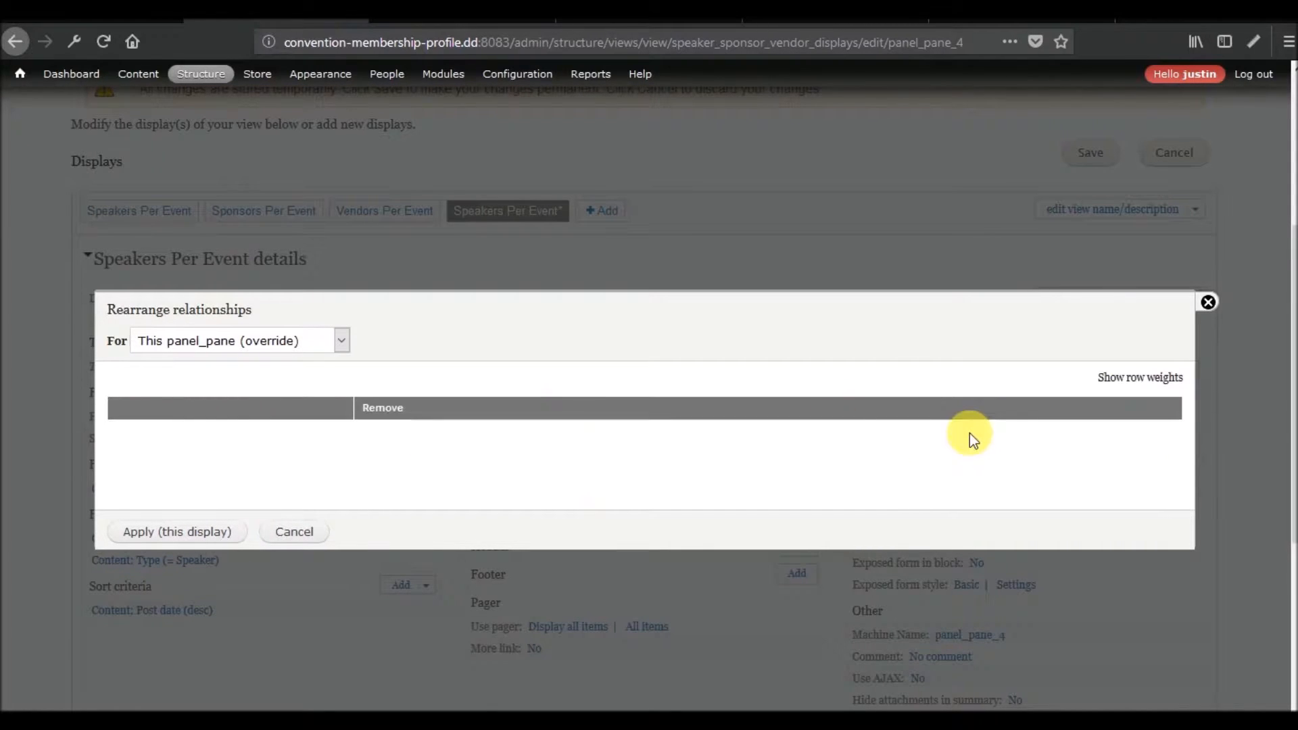
{"action": "left_click", "coordinate": [167, 530]}
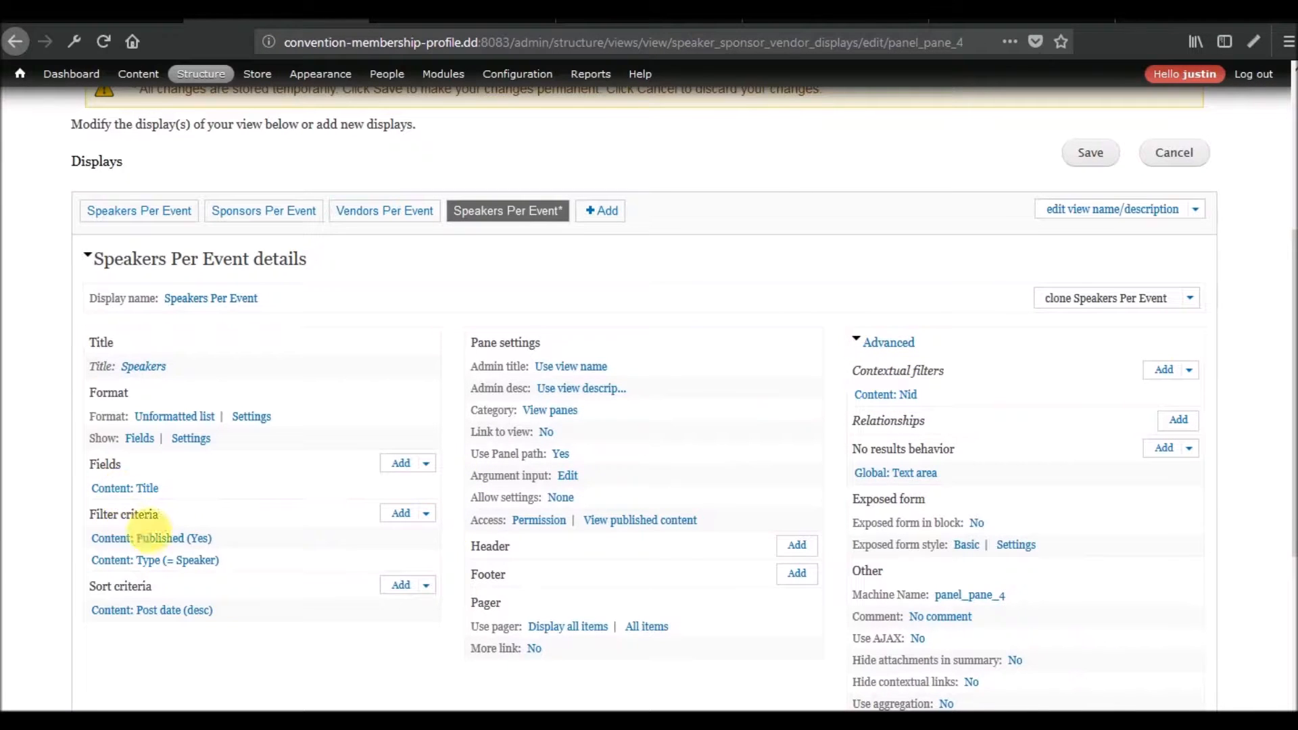
Override the Content: Type filter for this panel_pane and set it to Registration Event.
{"action": "left_click", "coordinate": [201, 565]}
{"action": "left_click", "coordinate": [499, 224]}
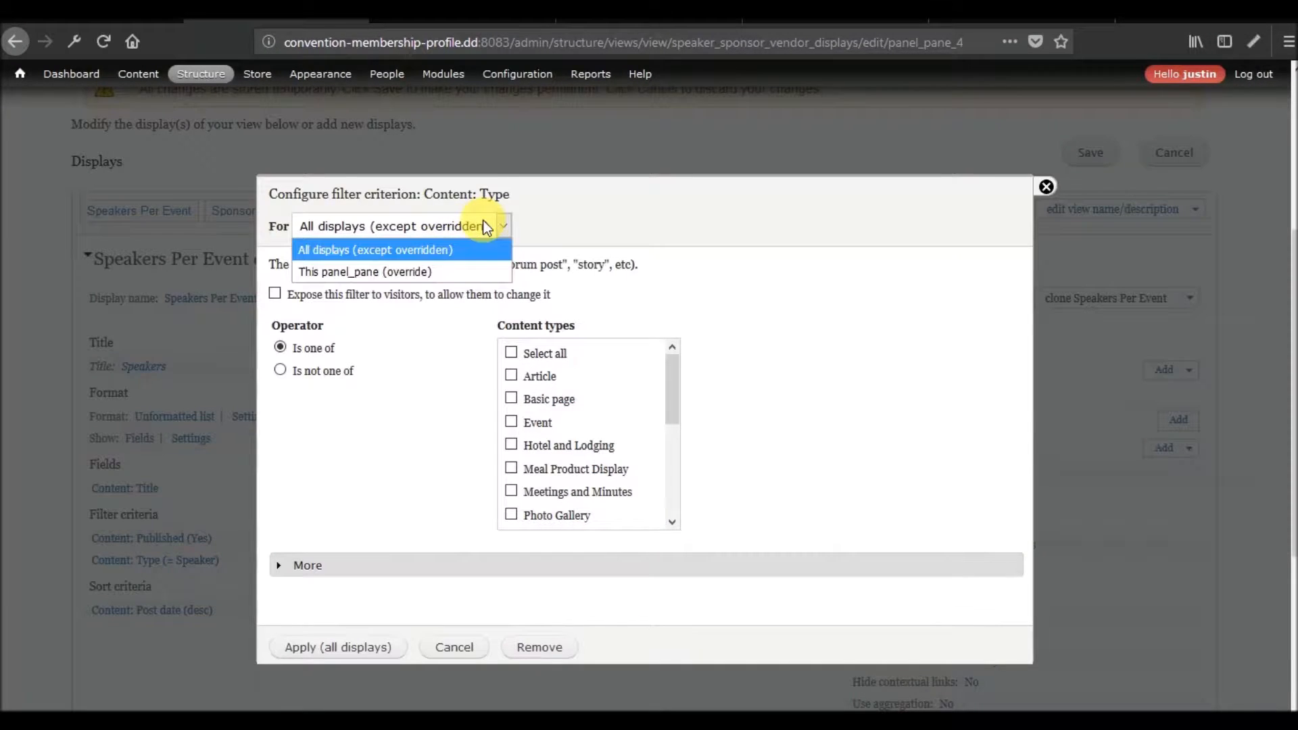
{"action": "left_click", "coordinate": [431, 271]}
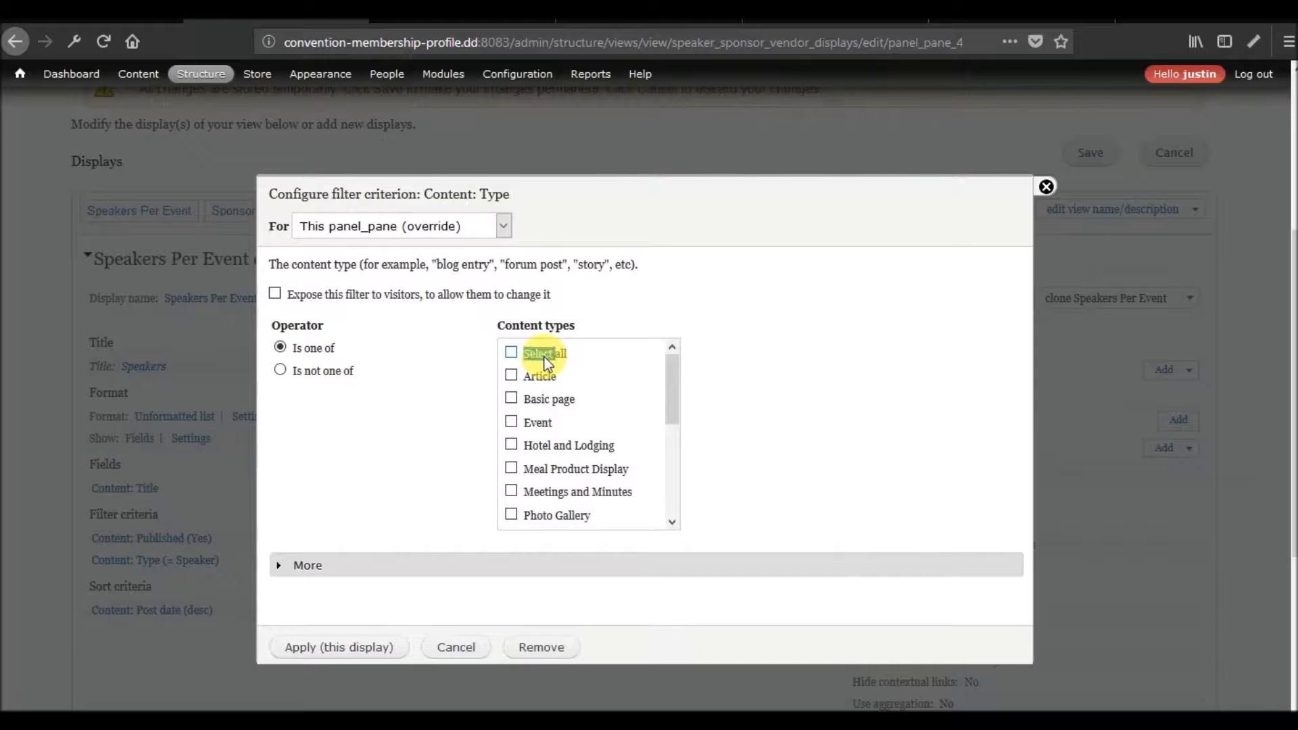
{"action": "scroll", "coordinate": [630, 467], "scroll_direction": "down", "scroll_amount": 3}
{"action": "left_click", "coordinate": [561, 373]}
{"action": "left_click", "coordinate": [316, 647]}
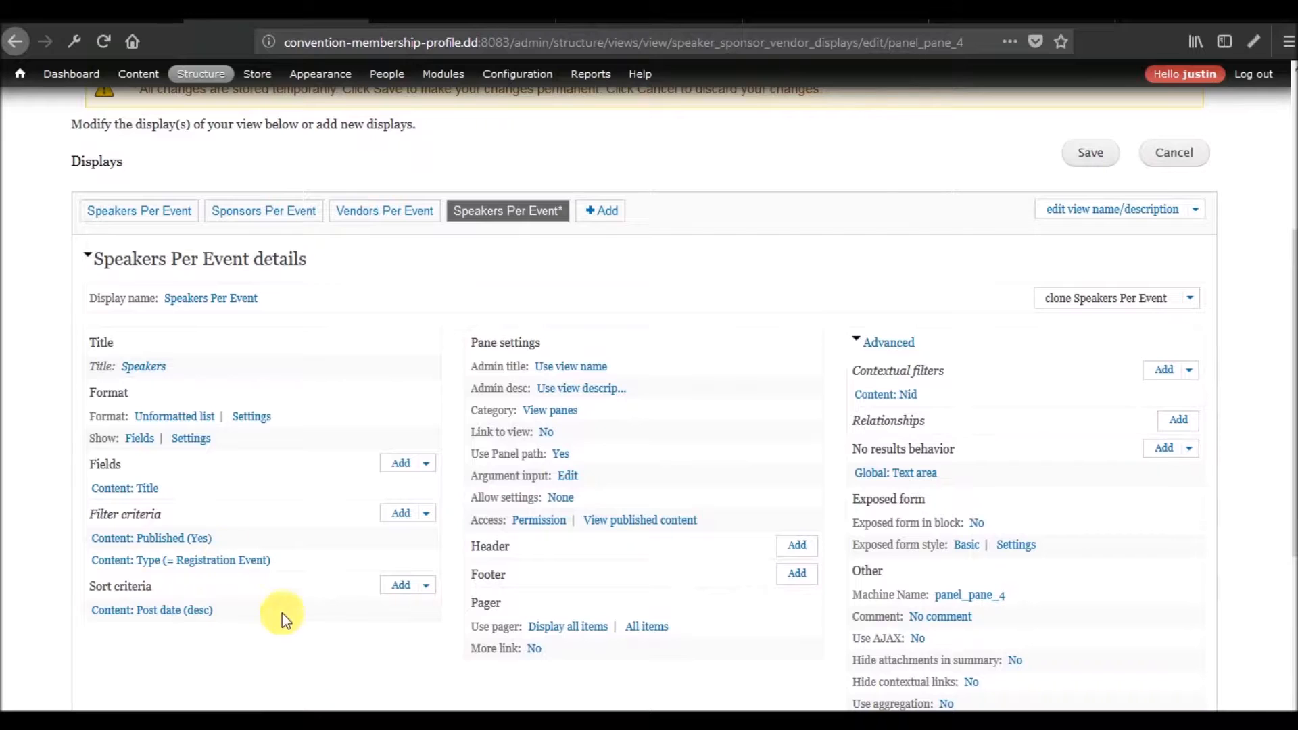
Add the Content: Referenced Speakers field to this panel_pane only, keeping its default label and the Label formatter.
{"action": "left_click", "coordinate": [407, 465]}
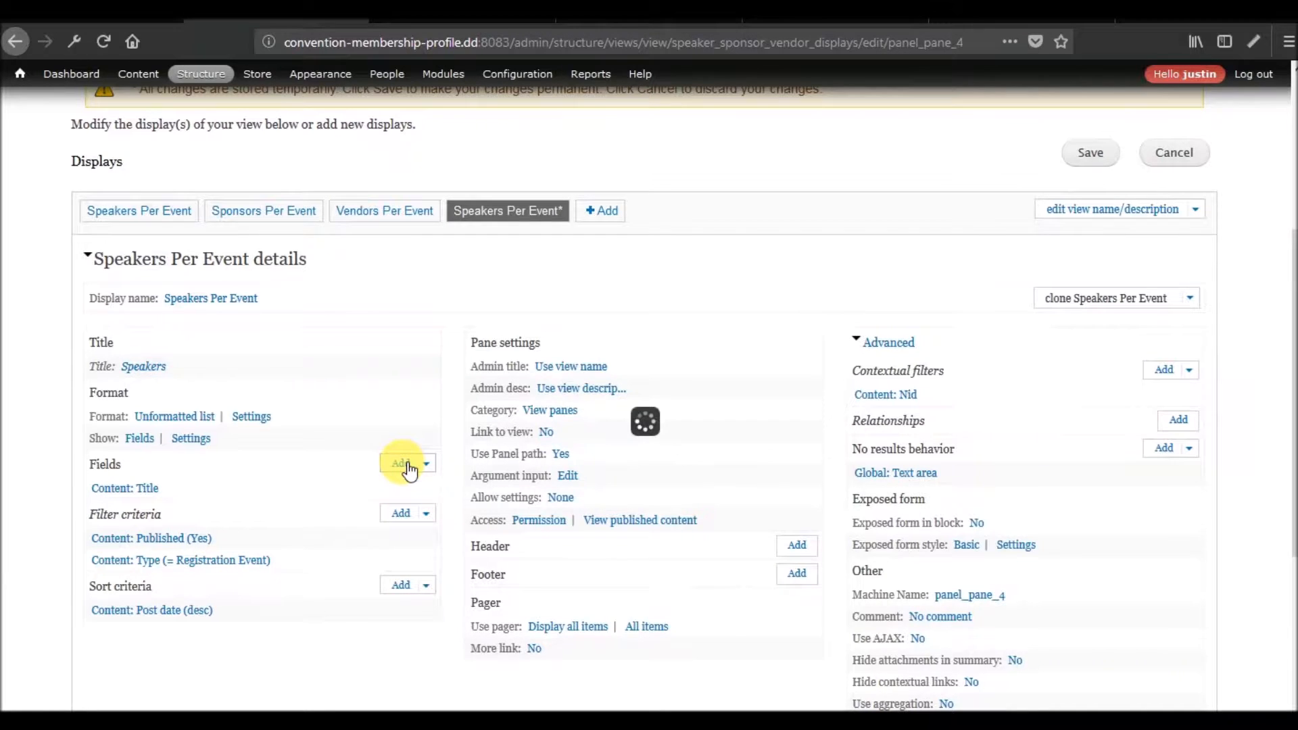
{"action": "left_click", "coordinate": [424, 189]}
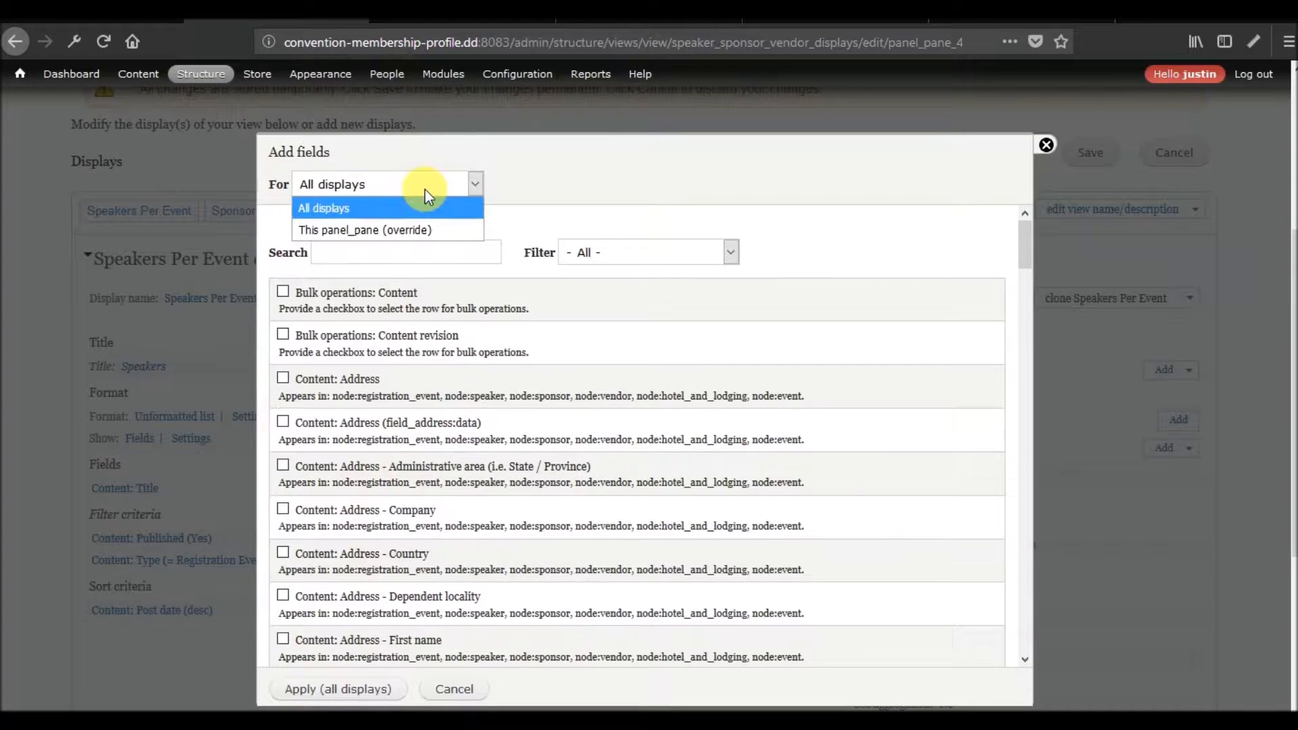
{"action": "left_click", "coordinate": [382, 230]}
{"action": "left_click", "coordinate": [387, 245]}
{"action": "type", "text": "refer"}
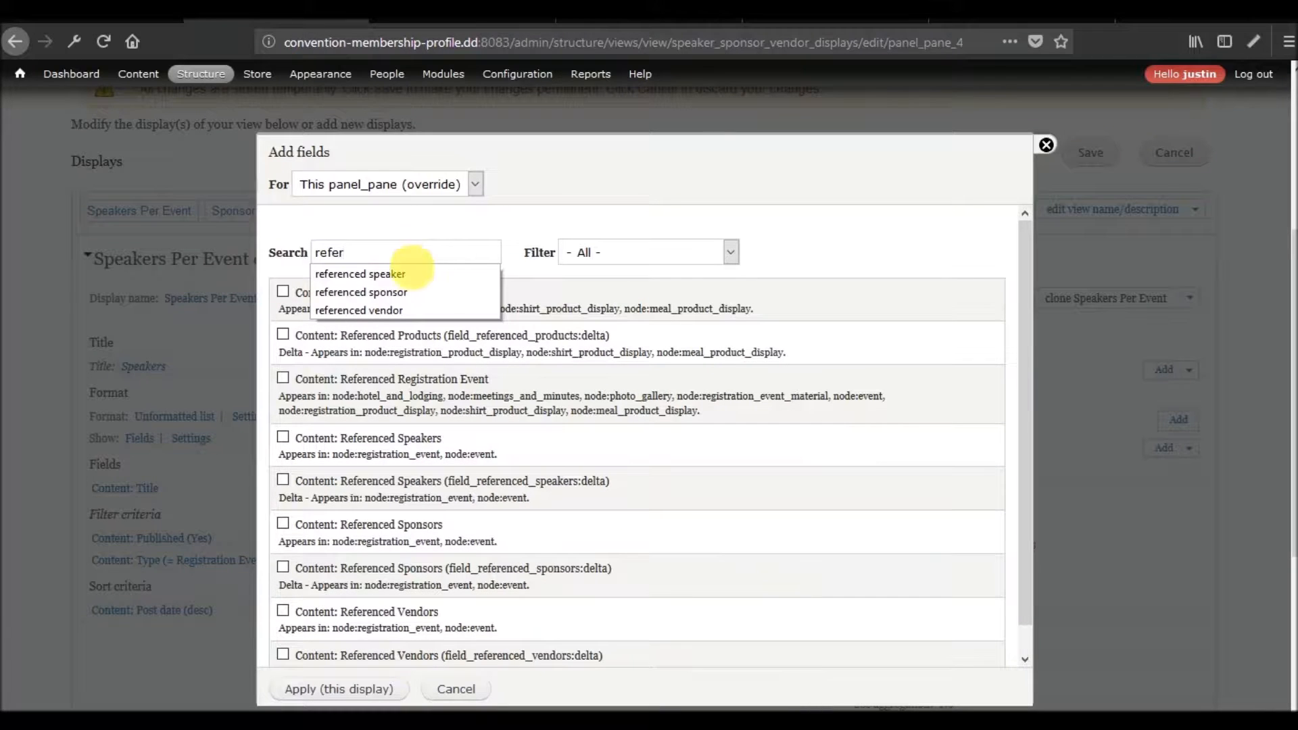
{"action": "left_click", "coordinate": [407, 276]}
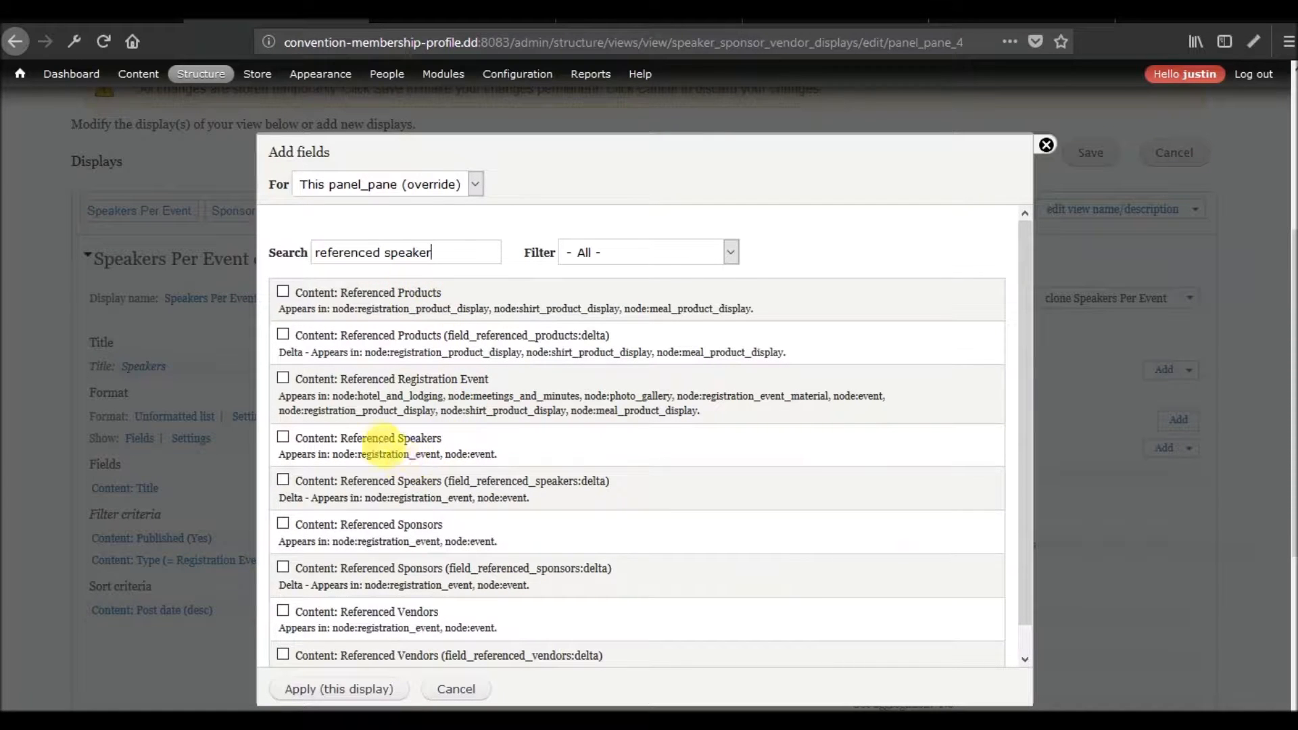
{"action": "left_click", "coordinate": [373, 438]}
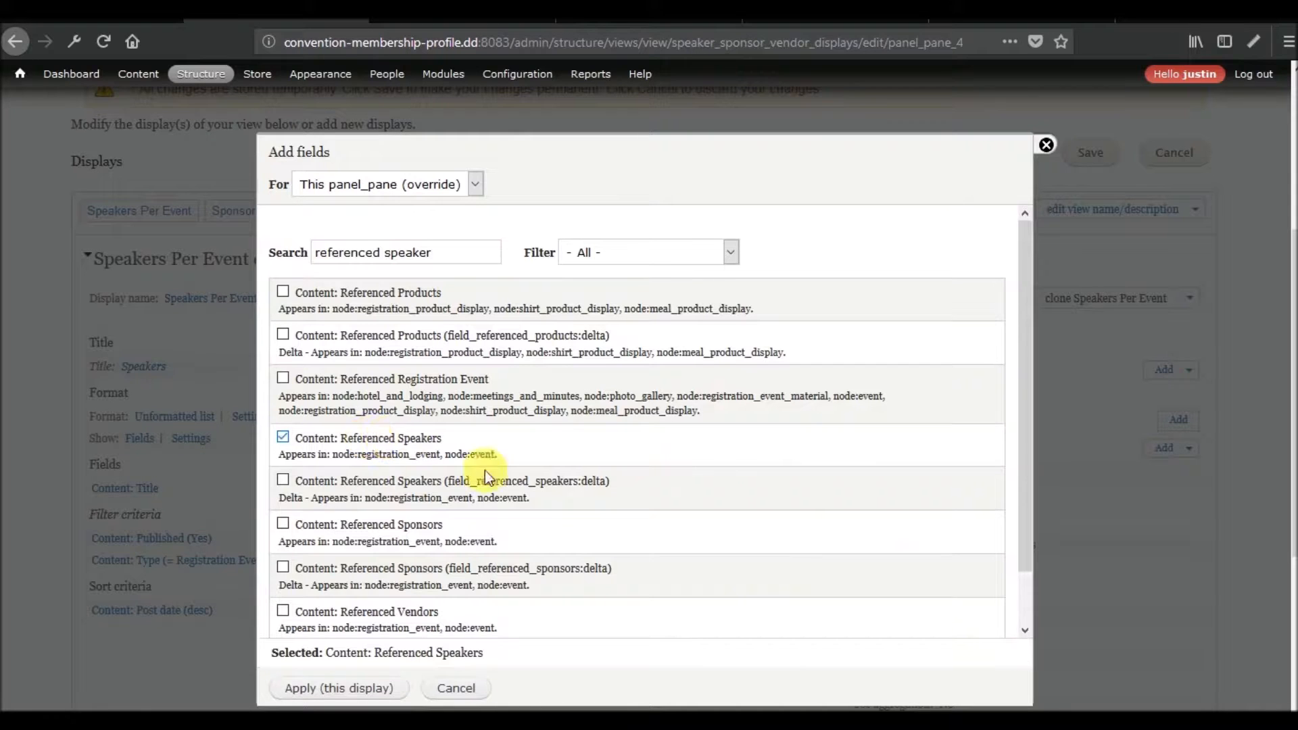
{"action": "left_click", "coordinate": [323, 687]}
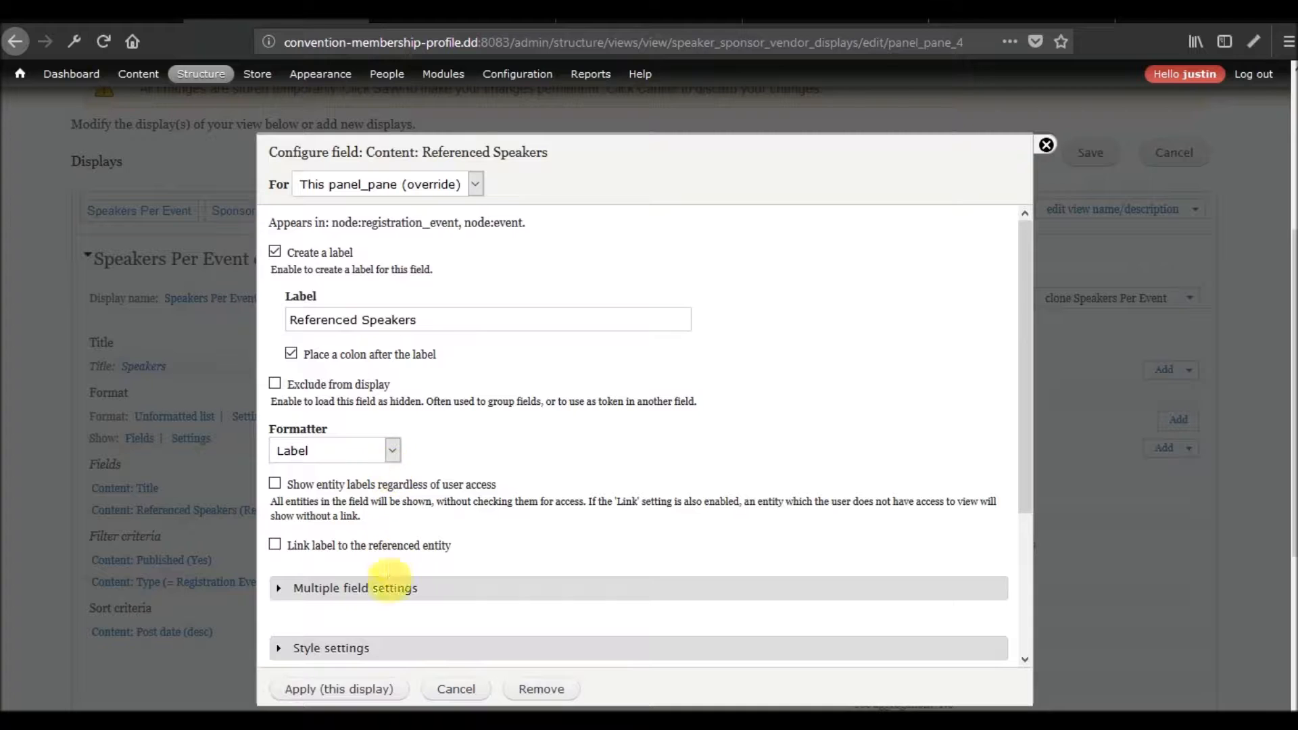
{"action": "left_click", "coordinate": [345, 687]}
Preview the cloned display with contextual filter value 1 and examine the listed event and speakers.
{"action": "scroll", "coordinate": [112, 615], "scroll_direction": "down", "scroll_amount": 5}
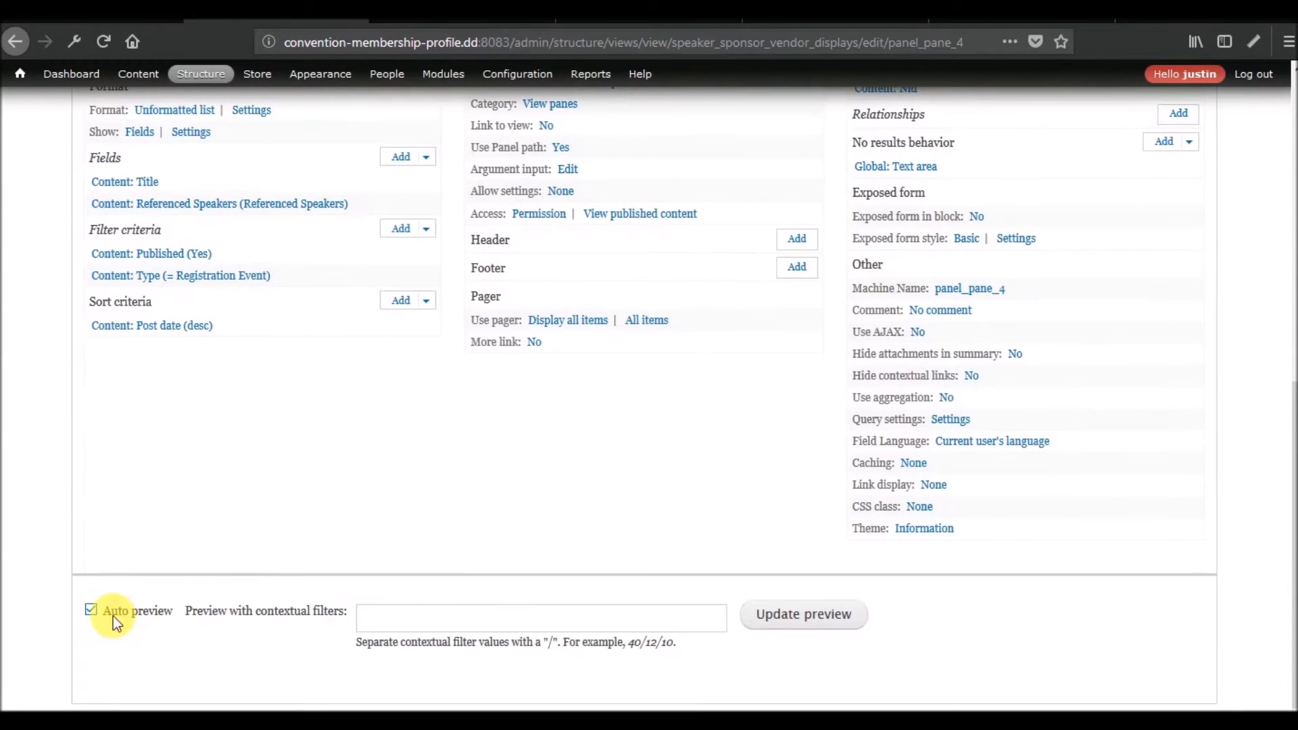
{"action": "type", "text": "1"}
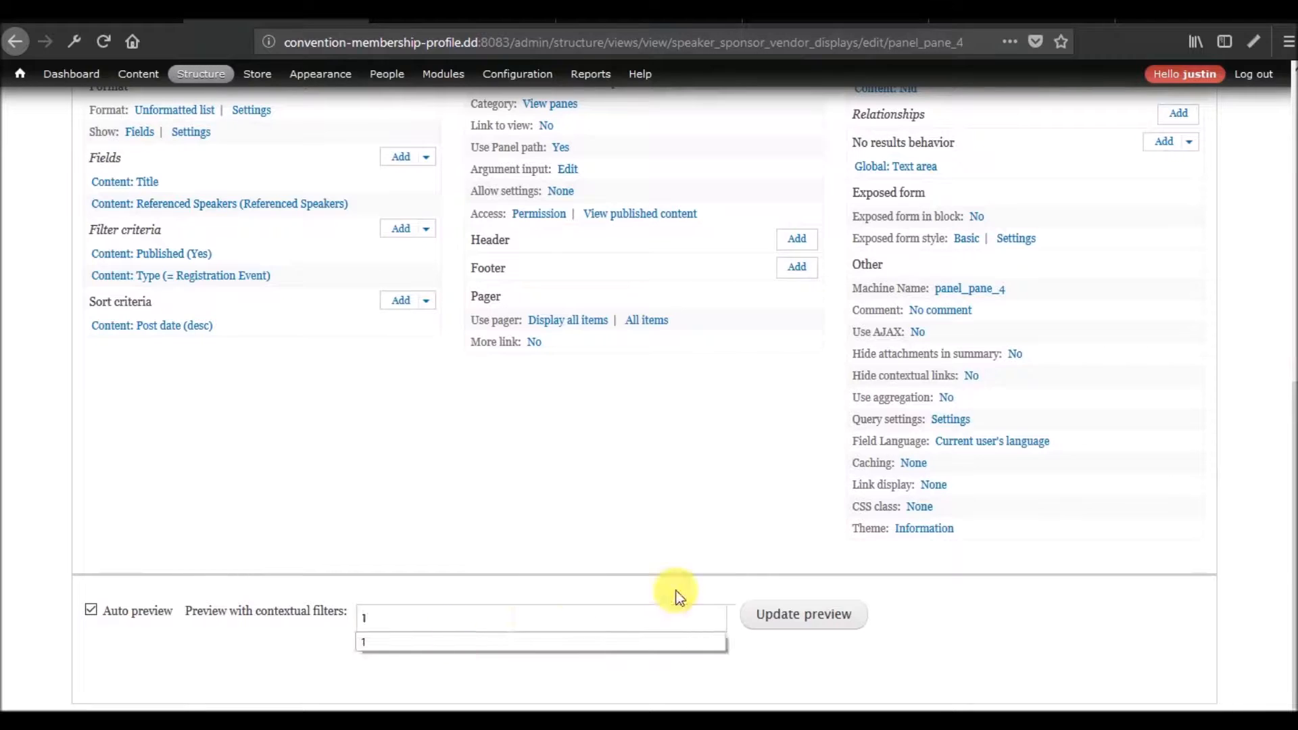
{"action": "left_click", "coordinate": [766, 614]}
{"action": "scroll", "coordinate": [480, 505], "scroll_direction": "down", "scroll_amount": 4}
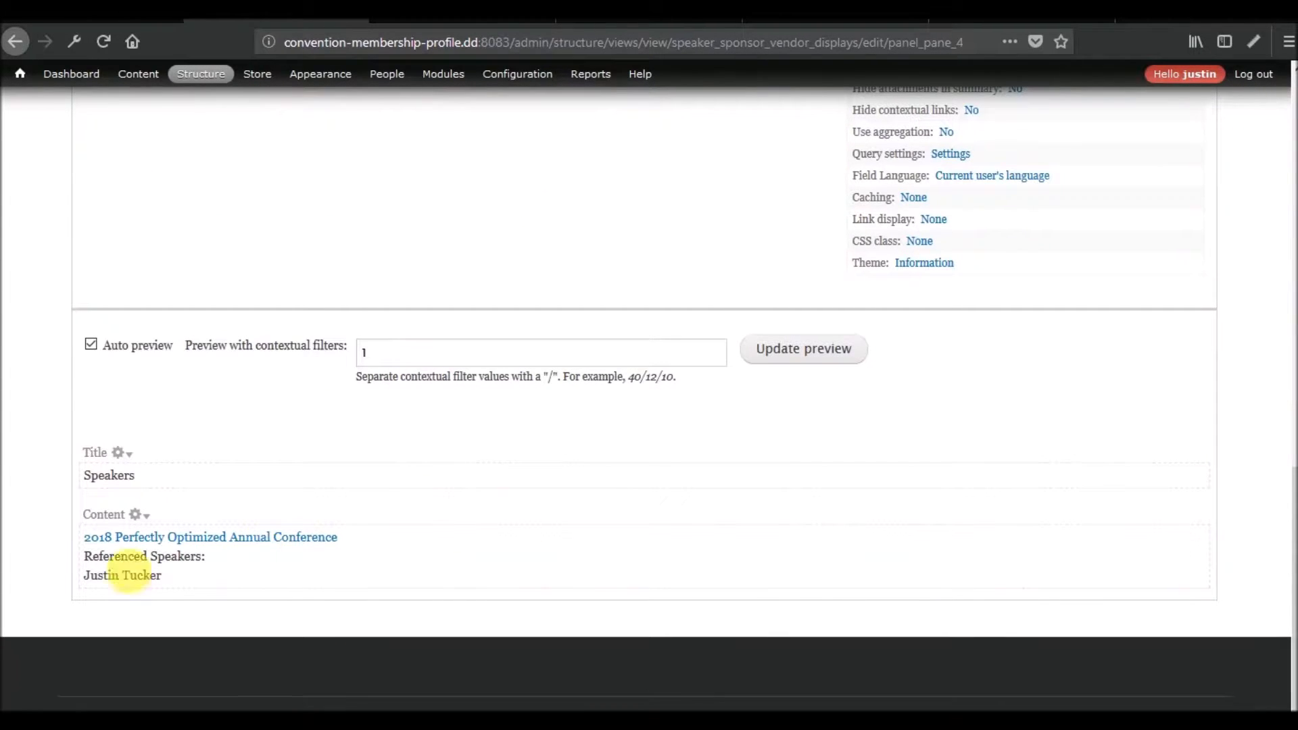
Exclude the Content: Title field from display in this panel_pane and check the preview.
{"action": "scroll", "coordinate": [531, 534], "scroll_direction": "up", "scroll_amount": 6}
{"action": "left_click", "coordinate": [154, 331]}
{"action": "left_click", "coordinate": [323, 295]}
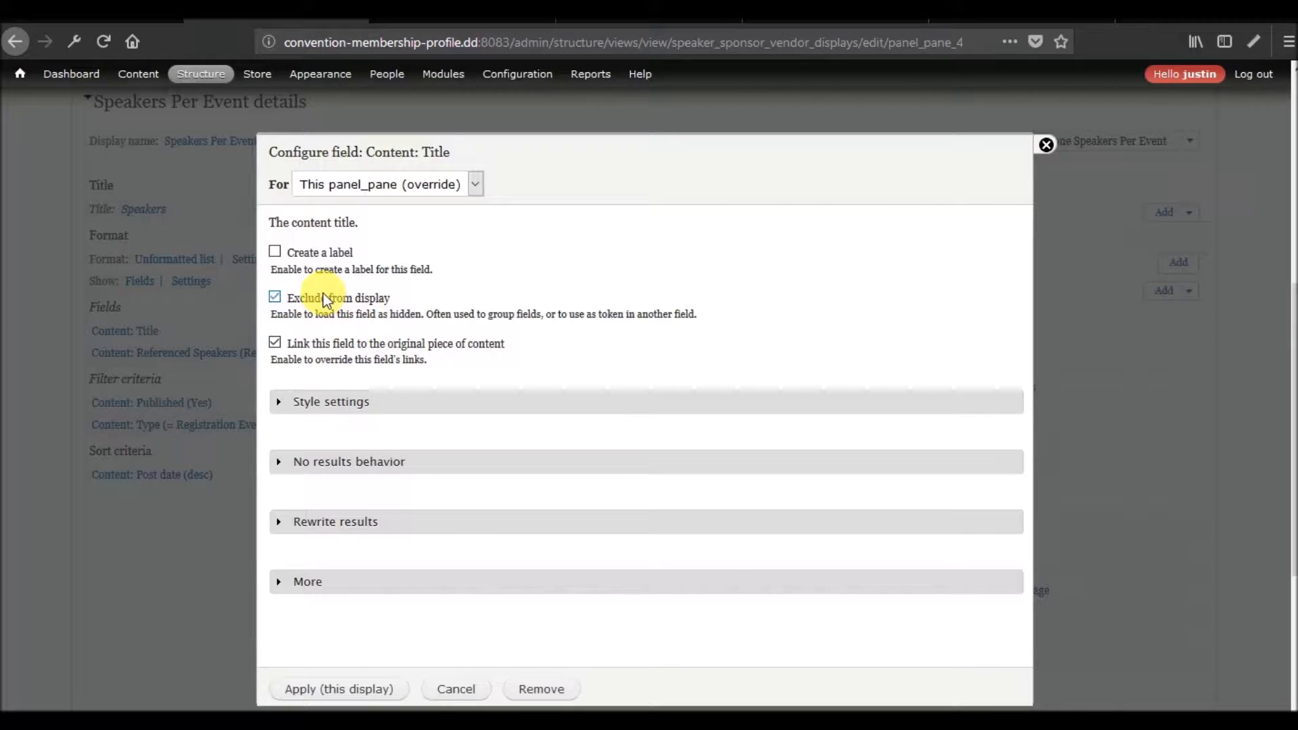
{"action": "left_click", "coordinate": [307, 688]}
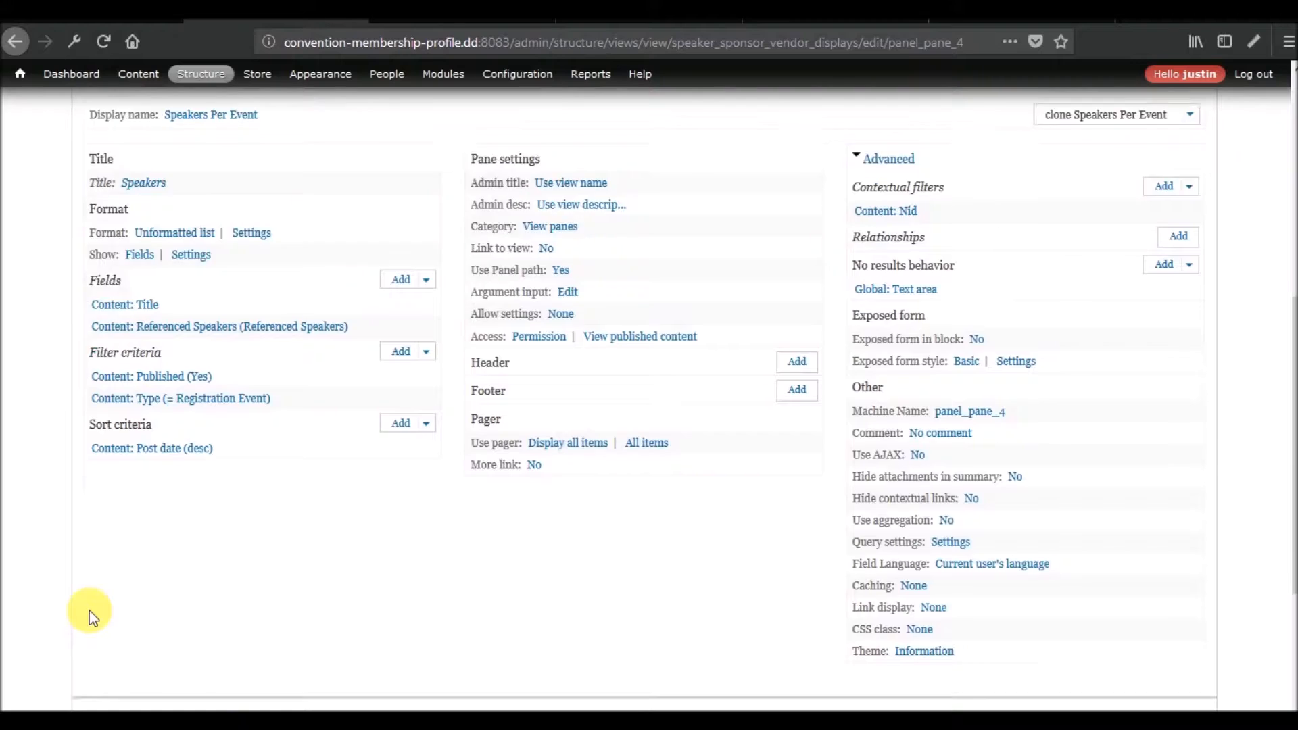
{"action": "scroll", "coordinate": [89, 610], "scroll_direction": "down", "scroll_amount": 5}
Link the Referenced Speakers label to the referenced entity and turn off the field's own label for this display.
{"action": "scroll", "coordinate": [90, 607], "scroll_direction": "up", "scroll_amount": 6}
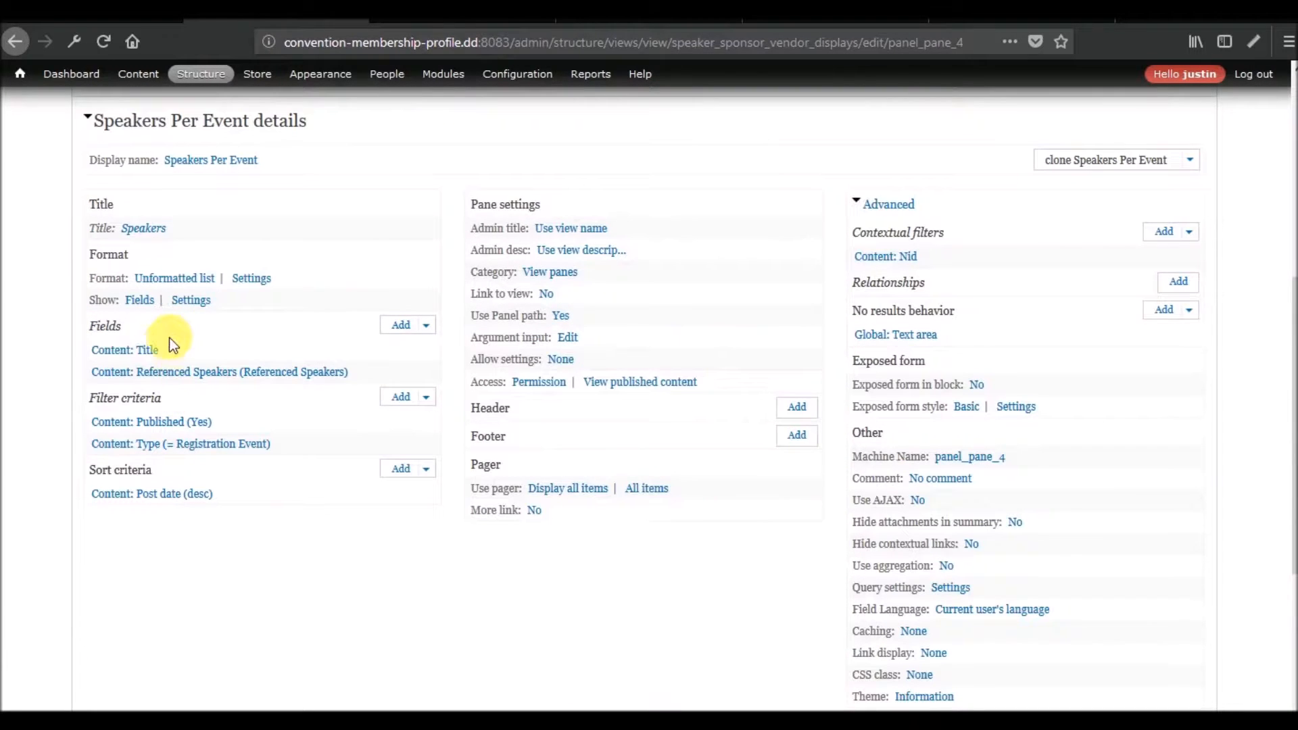
{"action": "left_click", "coordinate": [146, 372]}
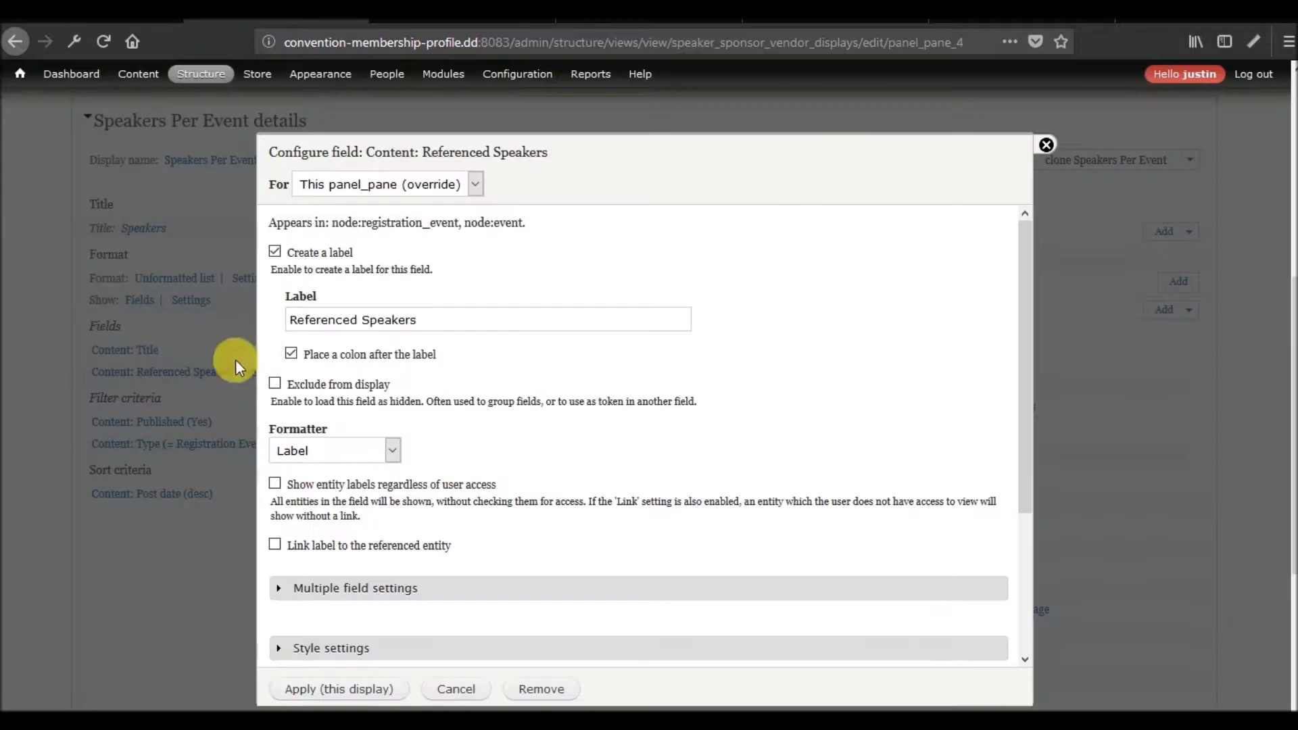
{"action": "left_click", "coordinate": [298, 545]}
{"action": "left_click", "coordinate": [330, 256]}
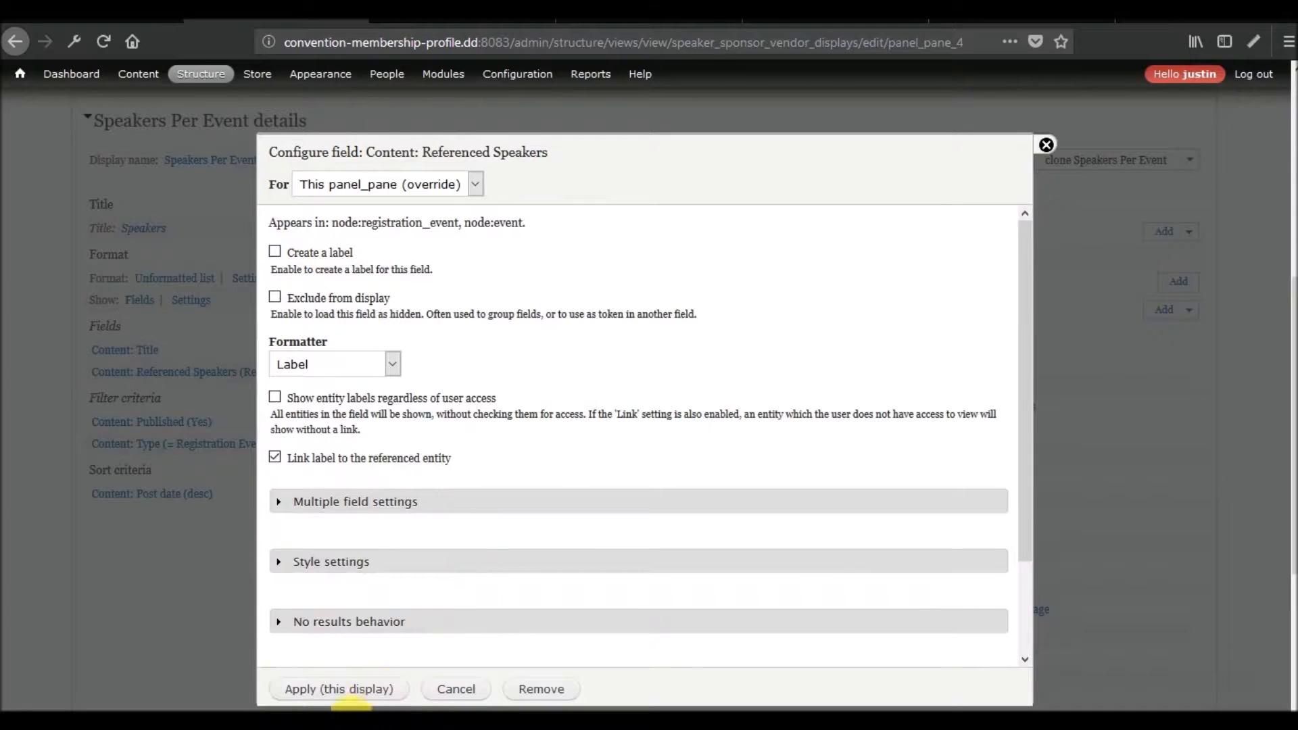
{"action": "left_click", "coordinate": [338, 690]}
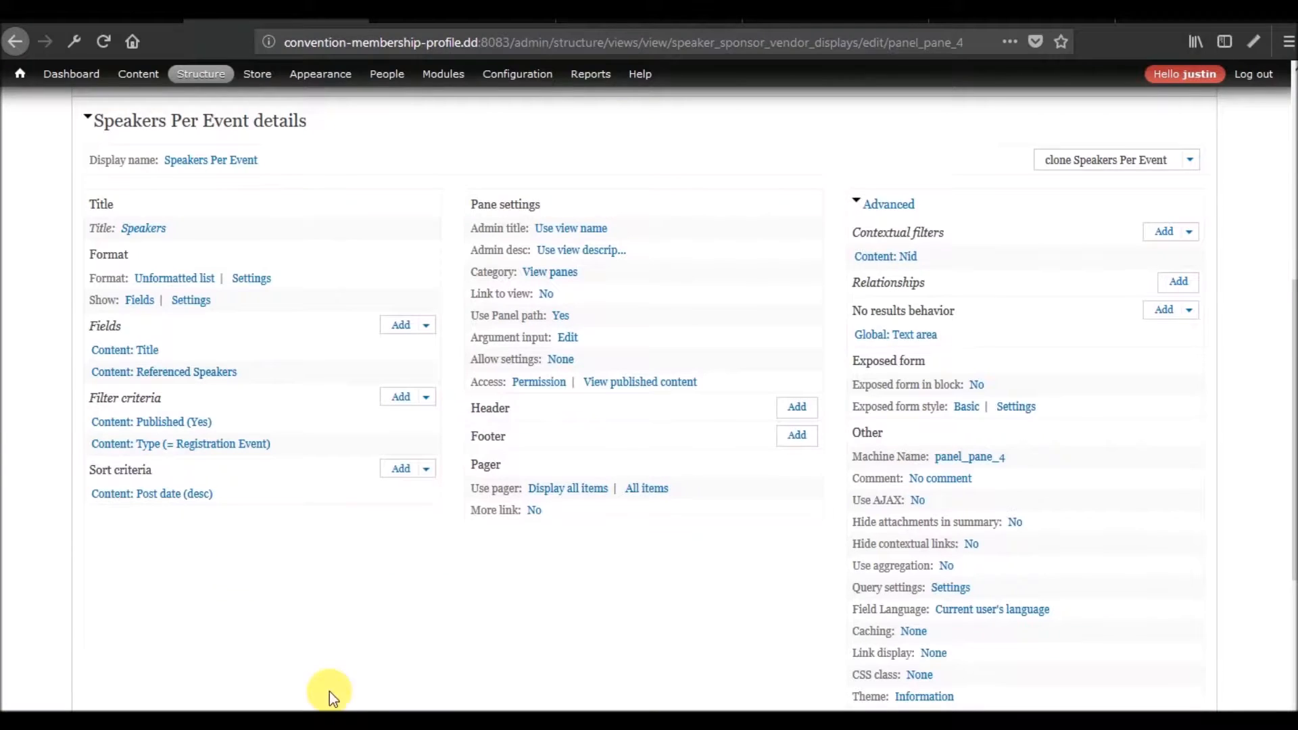
Review the cloned display's fields and filters alongside its preview of linked speakers.
{"action": "scroll", "coordinate": [27, 422], "scroll_direction": "down", "scroll_amount": 4}
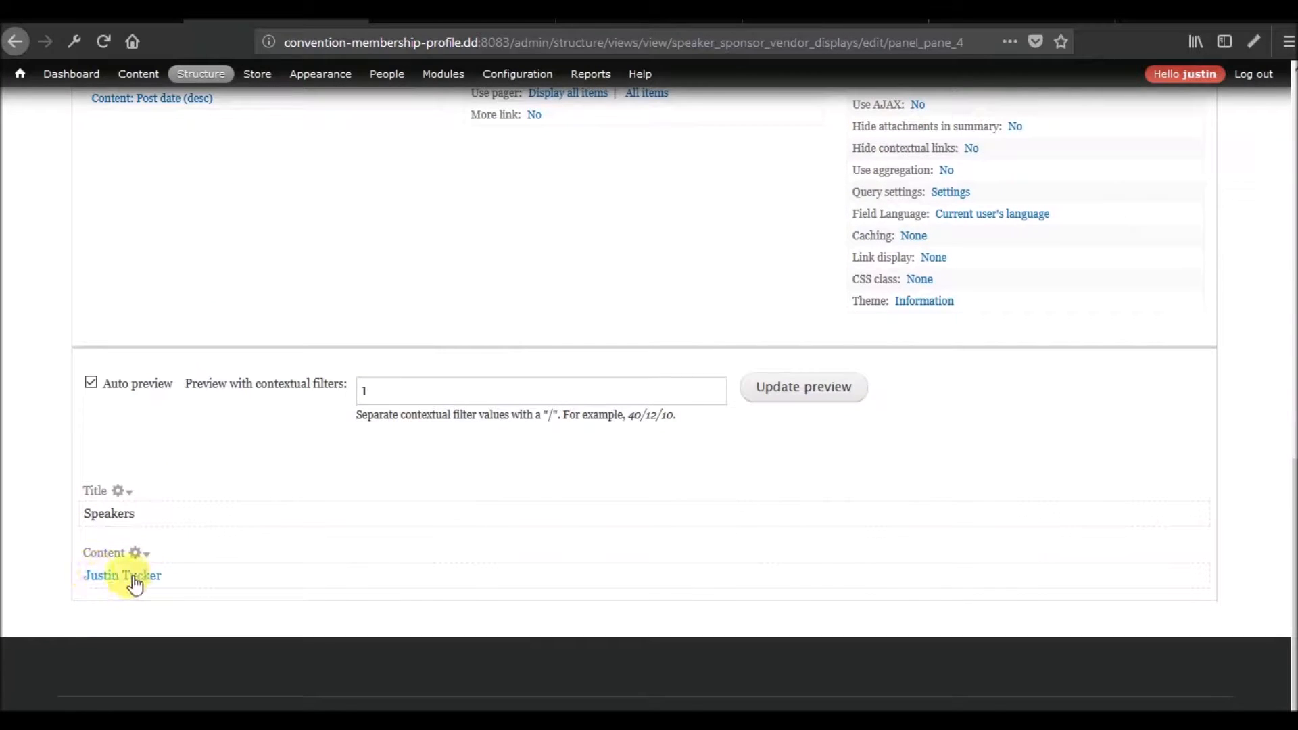
{"action": "scroll", "coordinate": [535, 615], "scroll_direction": "up", "scroll_amount": 12}
{"action": "scroll", "coordinate": [537, 615], "scroll_direction": "down", "scroll_amount": 6}
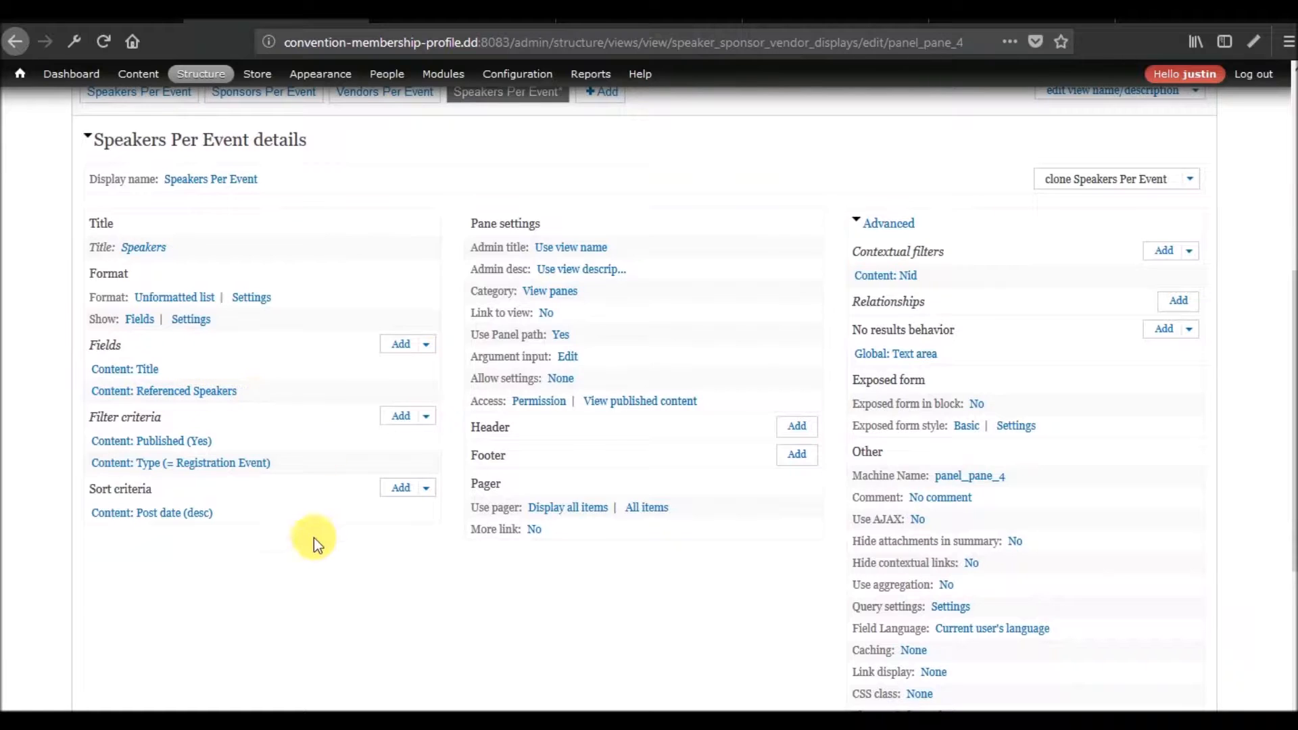
{"action": "scroll", "coordinate": [314, 538], "scroll_direction": "down", "scroll_amount": 6}
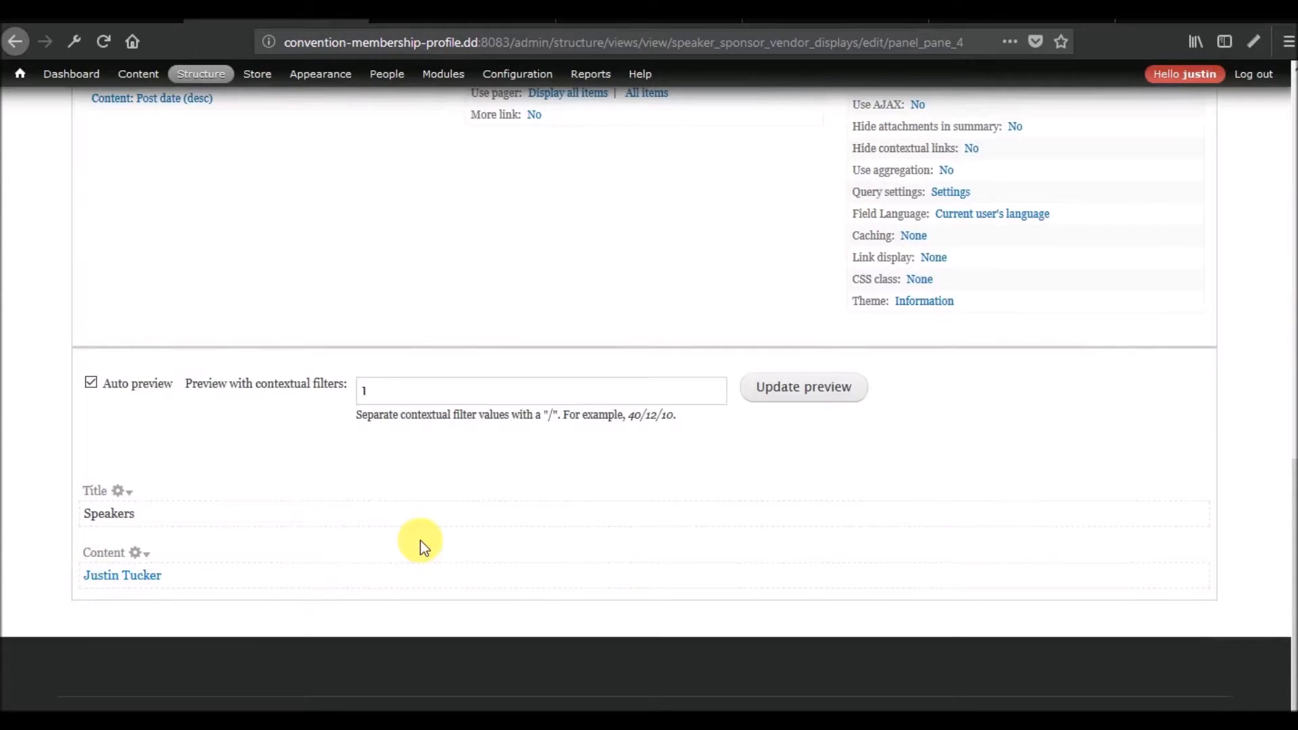
{"action": "scroll", "coordinate": [420, 541], "scroll_direction": "up", "scroll_amount": 10}
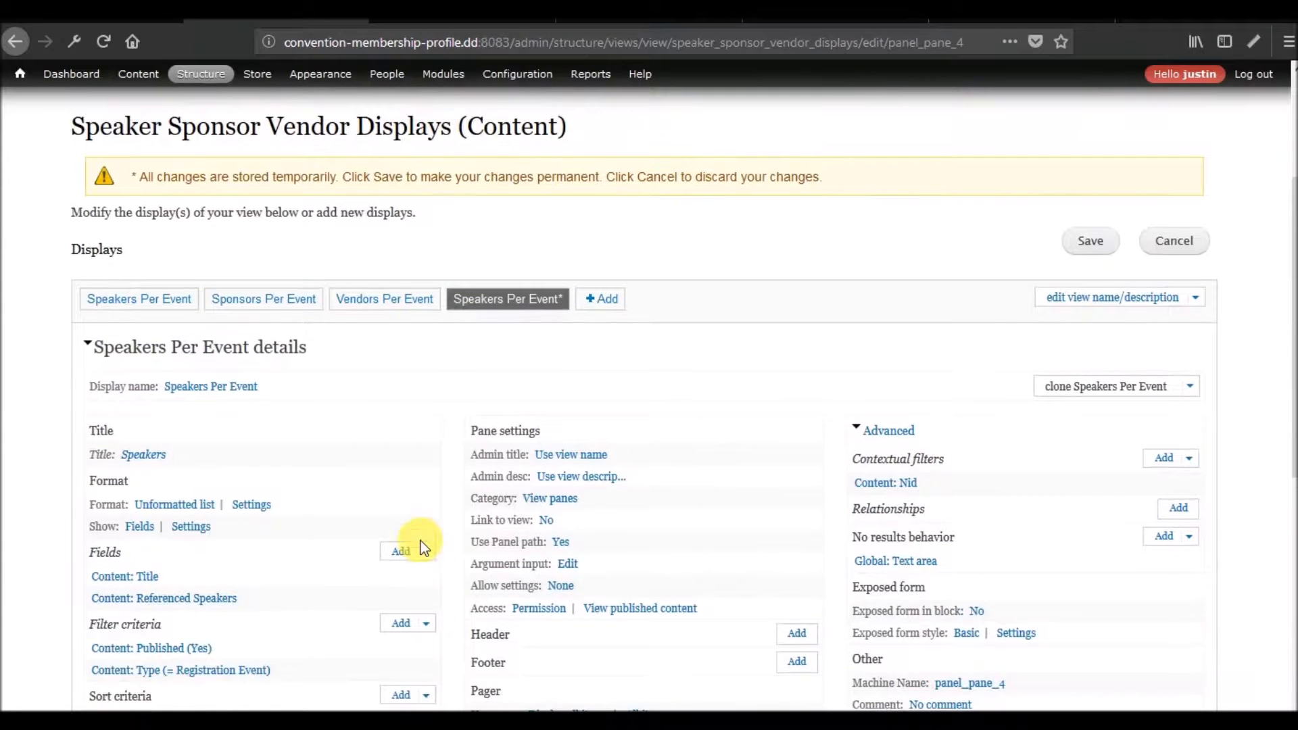
Preview the original Speakers Per Event display with contextual filter value 1 to compare it with the clone.
{"action": "left_click", "coordinate": [132, 301]}
{"action": "scroll", "coordinate": [105, 392], "scroll_direction": "down", "scroll_amount": 4}
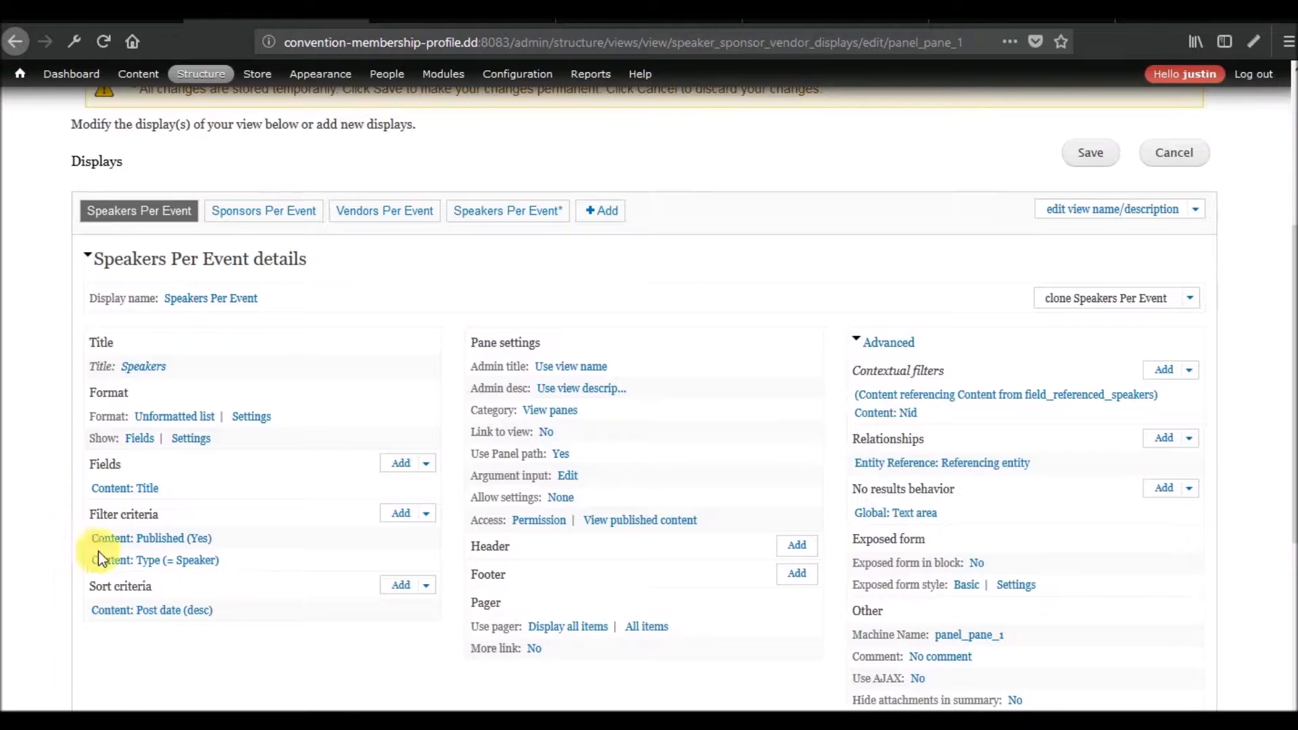
{"action": "scroll", "coordinate": [47, 546], "scroll_direction": "down", "scroll_amount": 6}
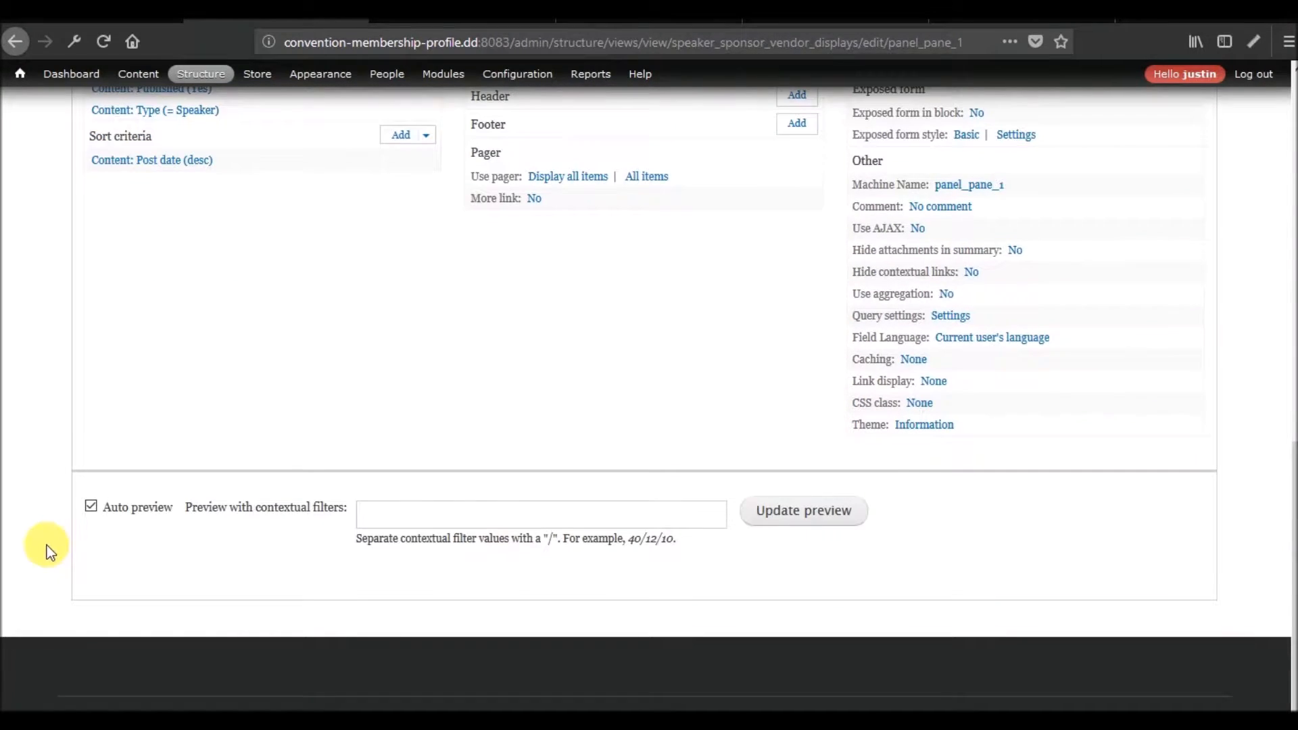
{"action": "type", "text": "1"}
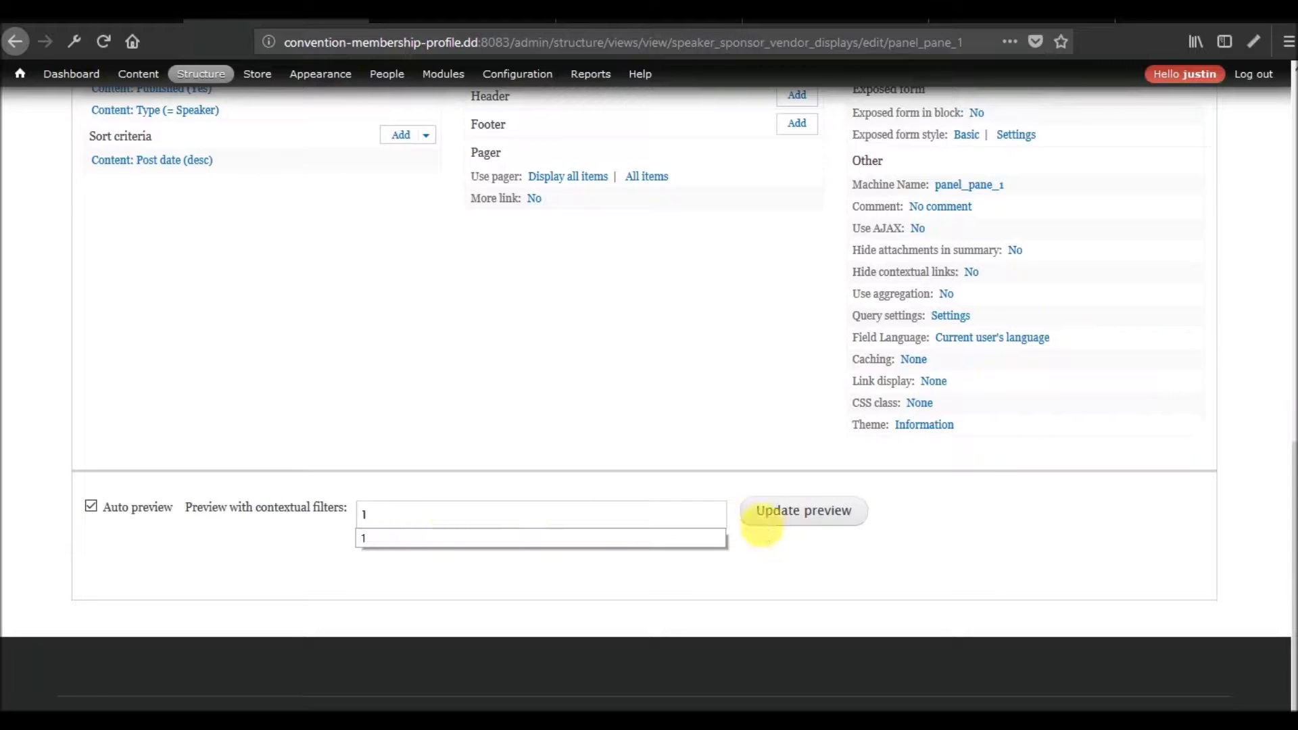
{"action": "left_click", "coordinate": [778, 512]}
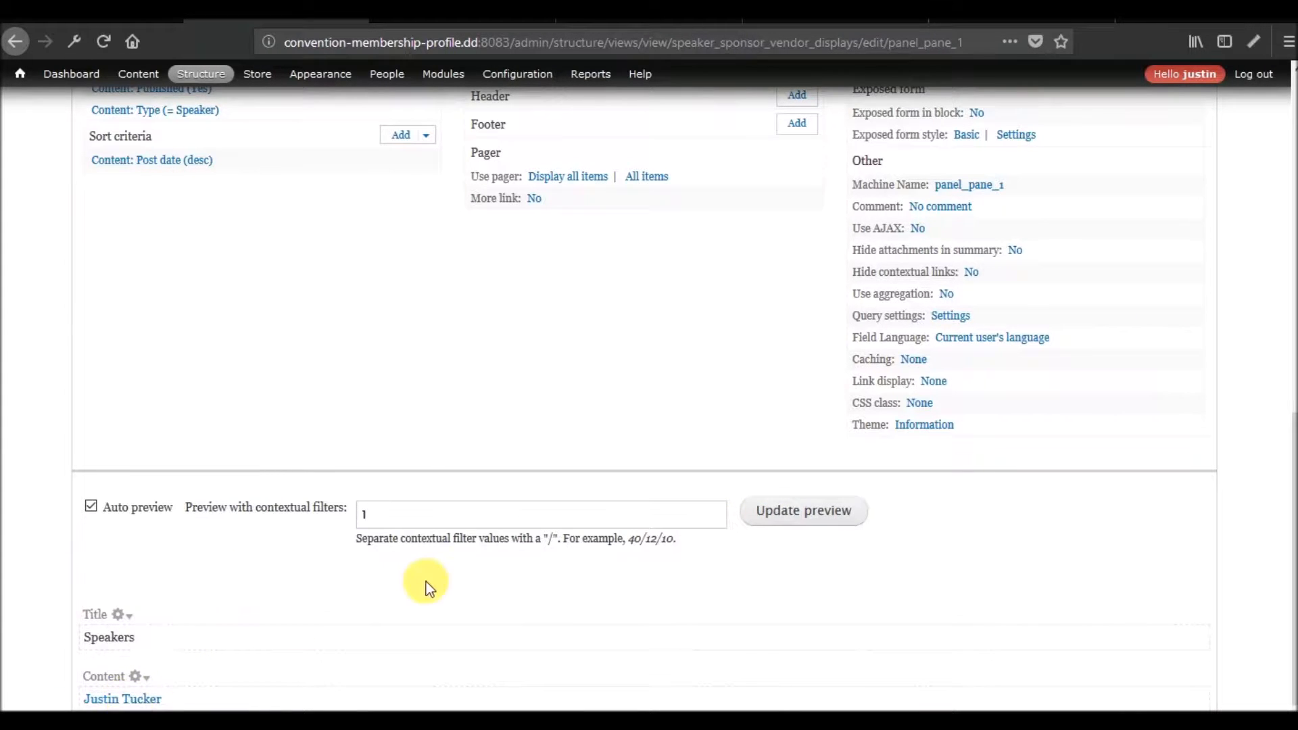
{"action": "scroll", "coordinate": [427, 582], "scroll_direction": "up", "scroll_amount": 7}
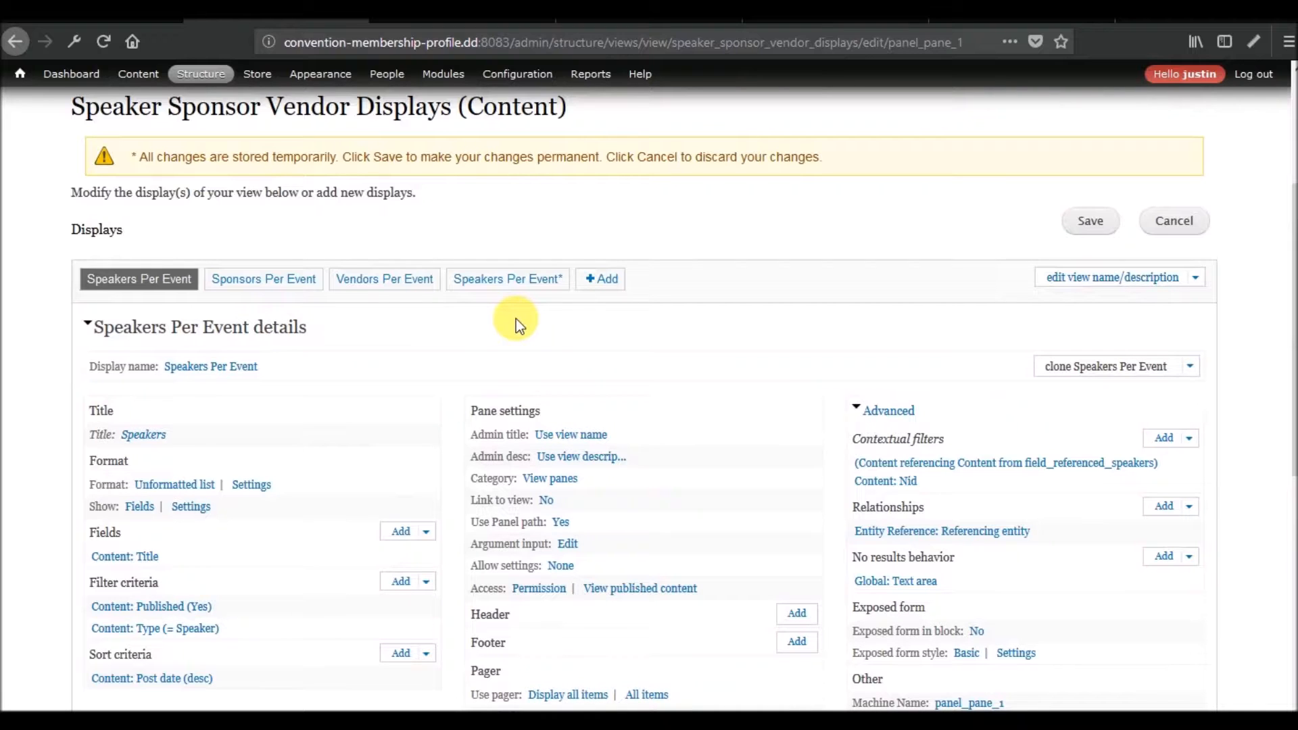
Rename the cloned Speakers Per Event display to "Test - Speakers Per Event".
{"action": "left_click", "coordinate": [529, 280]}
{"action": "scroll", "coordinate": [507, 413], "scroll_direction": "down", "scroll_amount": 6}
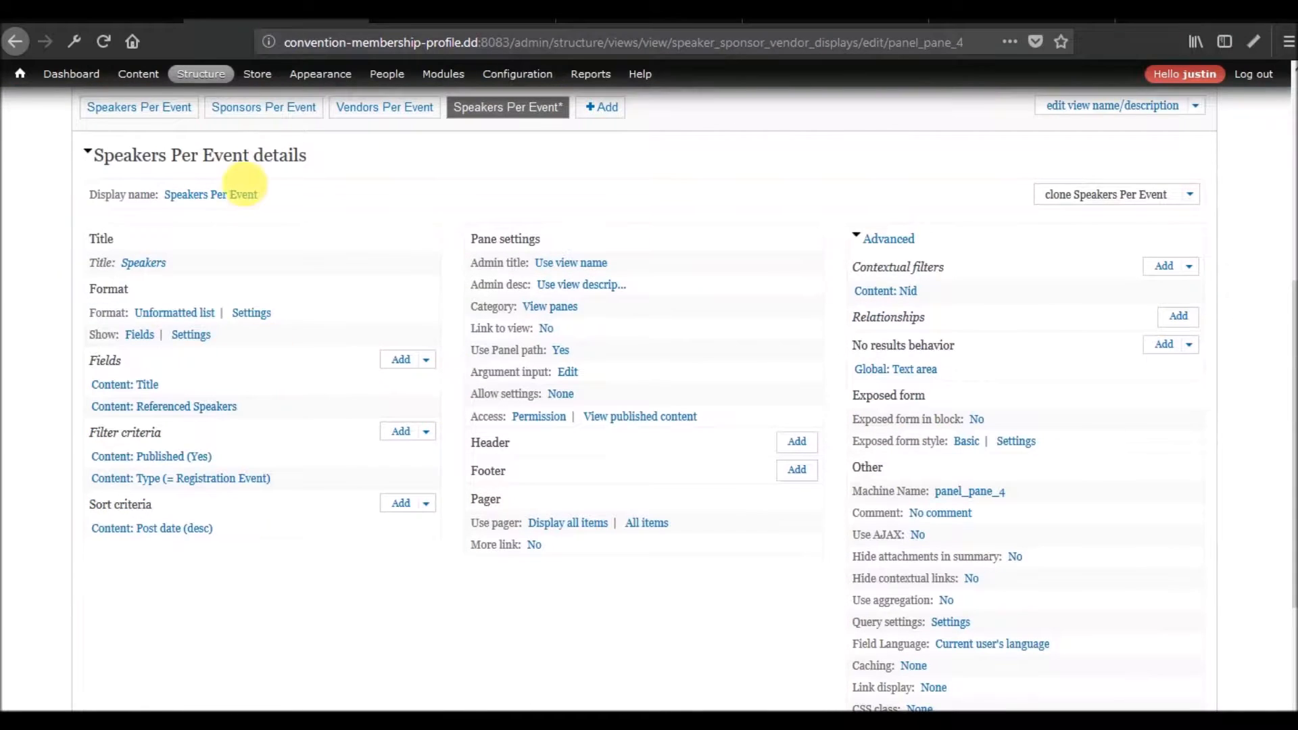
{"action": "left_click", "coordinate": [245, 196]}
{"action": "type", "text": "Test -"}
{"action": "left_click", "coordinate": [309, 536]}
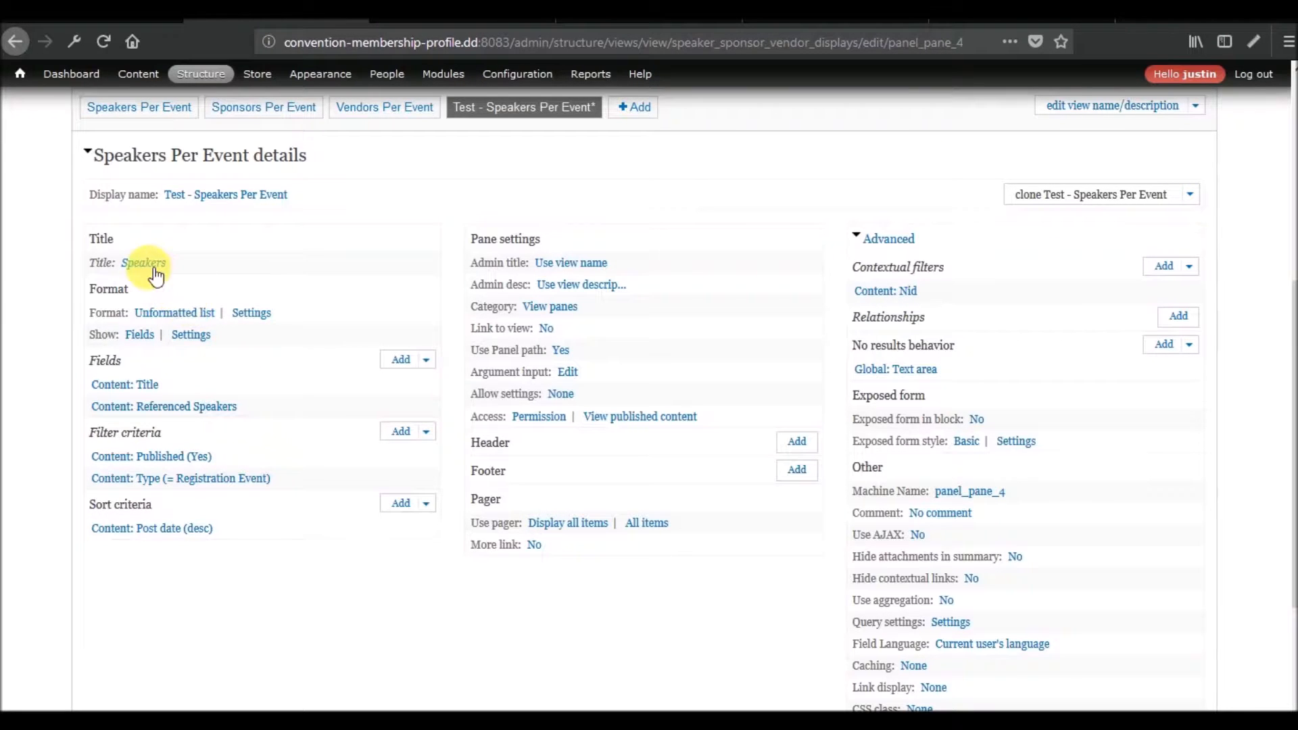
Set the cloned display's title to "Test - Speakers" for this panel_pane only and save the view.
{"action": "left_click", "coordinate": [146, 264]}
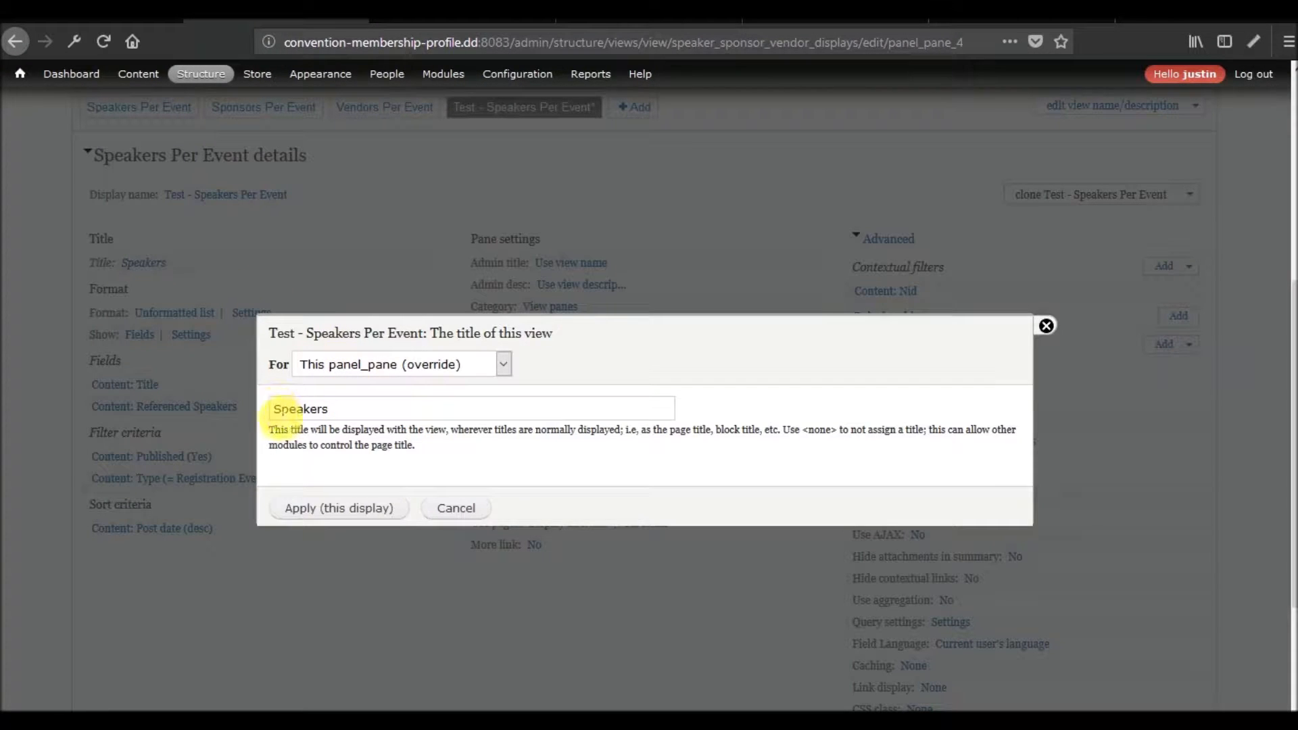
{"action": "type", "text": "Test -"}
{"action": "left_click", "coordinate": [305, 512]}
{"action": "scroll", "coordinate": [839, 504], "scroll_direction": "up", "scroll_amount": 6}
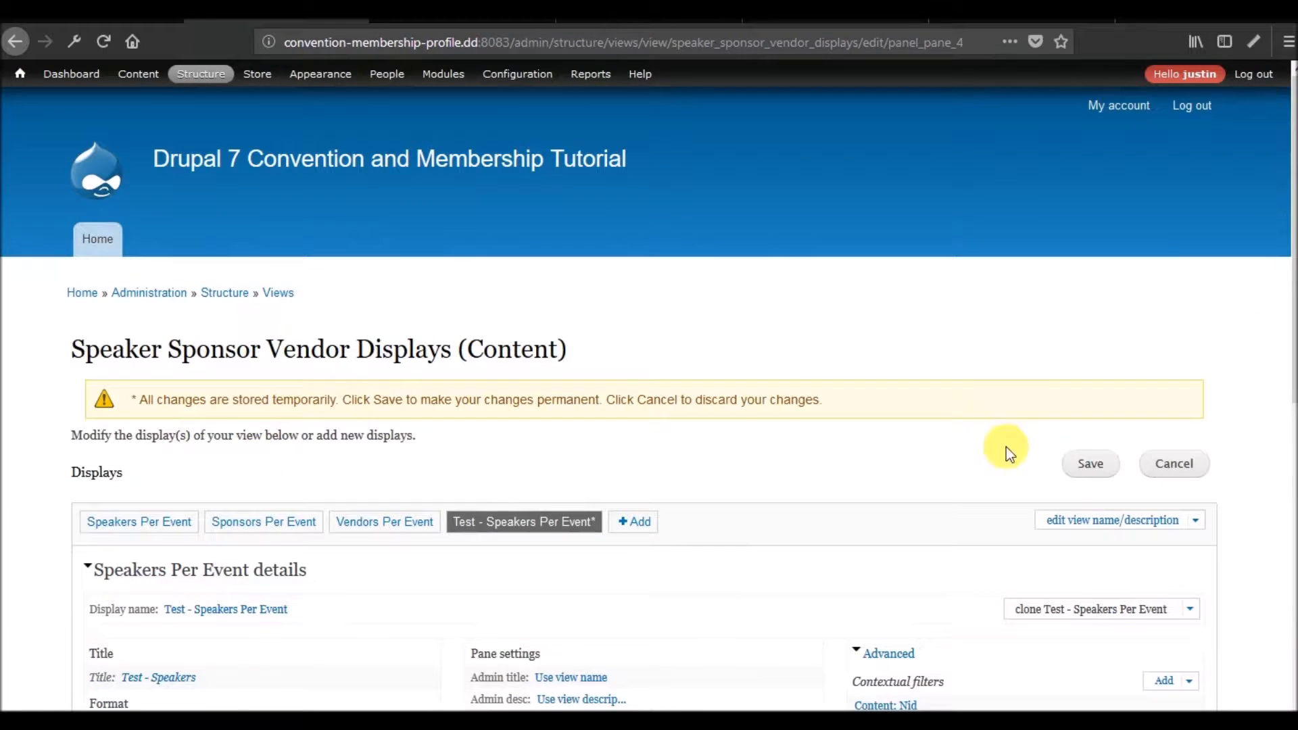
{"action": "left_click", "coordinate": [1091, 463]}
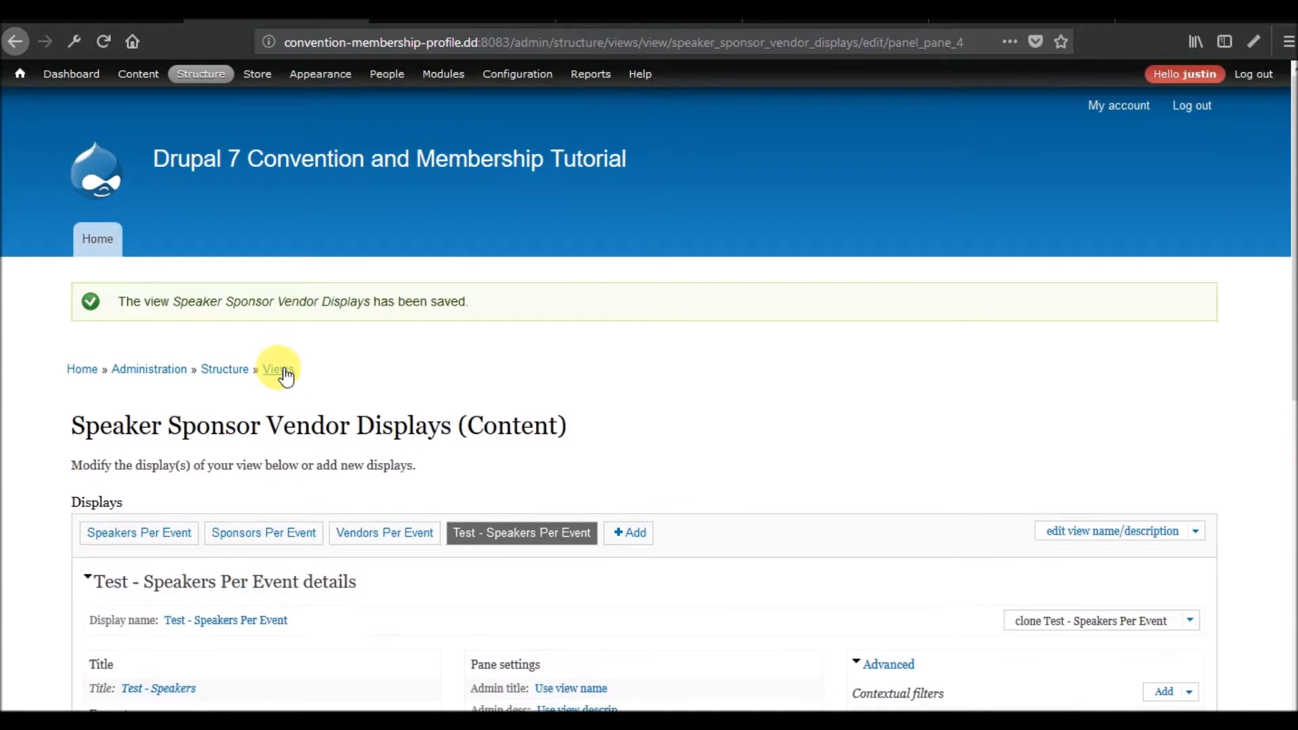
Open the Views administration page in a separate browser tab and go to its basic settings.
{"action": "right_click", "coordinate": [284, 369]}
{"action": "left_click", "coordinate": [312, 378]}
{"action": "left_click", "coordinate": [399, 20]}
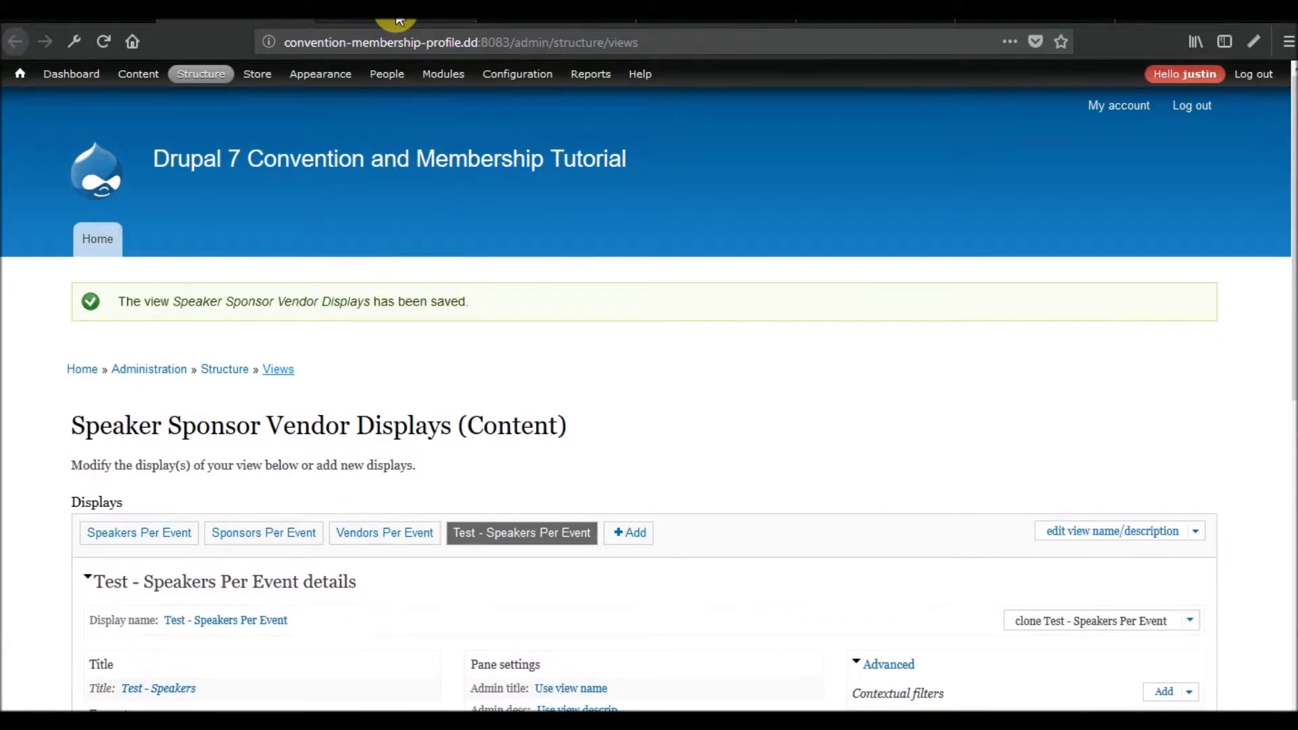
{"action": "scroll", "coordinate": [697, 386], "scroll_direction": "down", "scroll_amount": 6}
{"action": "scroll", "coordinate": [588, 302], "scroll_direction": "up", "scroll_amount": 6}
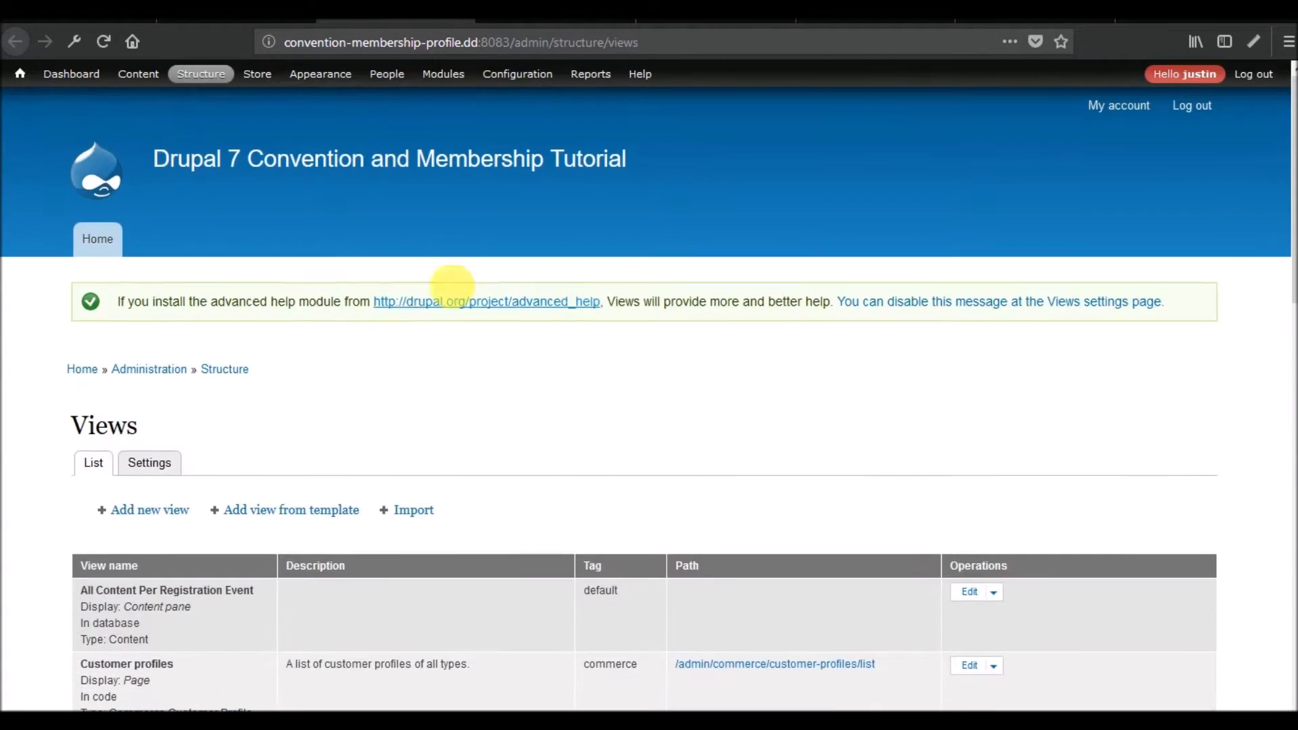
{"action": "left_click", "coordinate": [149, 466]}
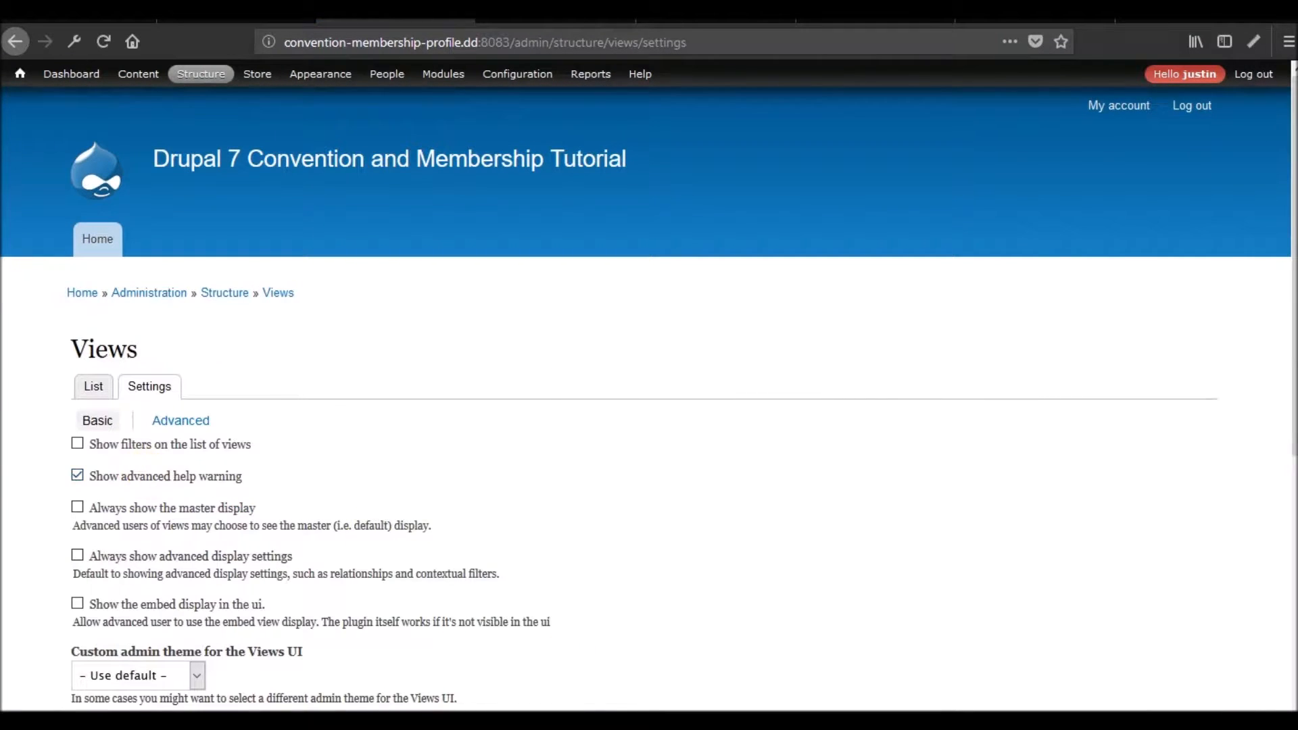
Enable showing the SQL query and performance statistics in the live preview and save the settings.
{"action": "scroll", "coordinate": [611, 530], "scroll_direction": "down", "scroll_amount": 6}
{"action": "scroll", "coordinate": [611, 530], "scroll_direction": "up", "scroll_amount": 2}
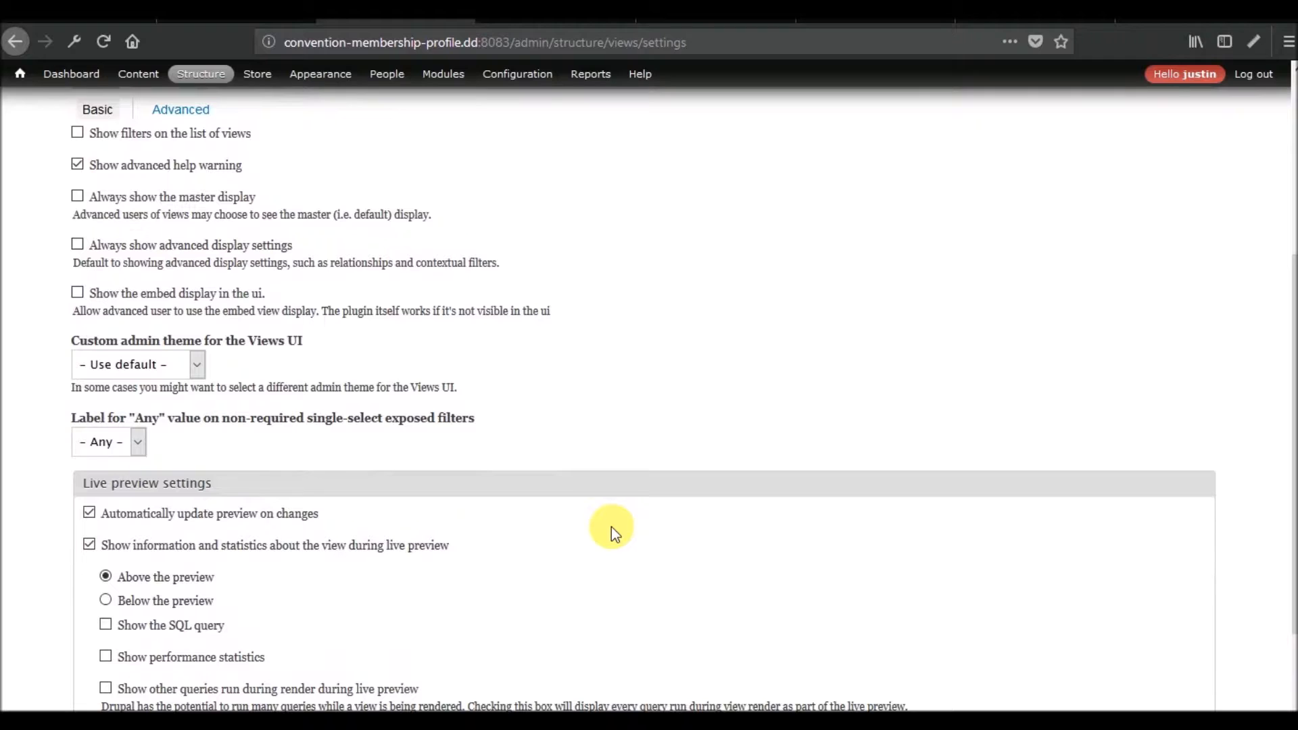
{"action": "left_click", "coordinate": [175, 627]}
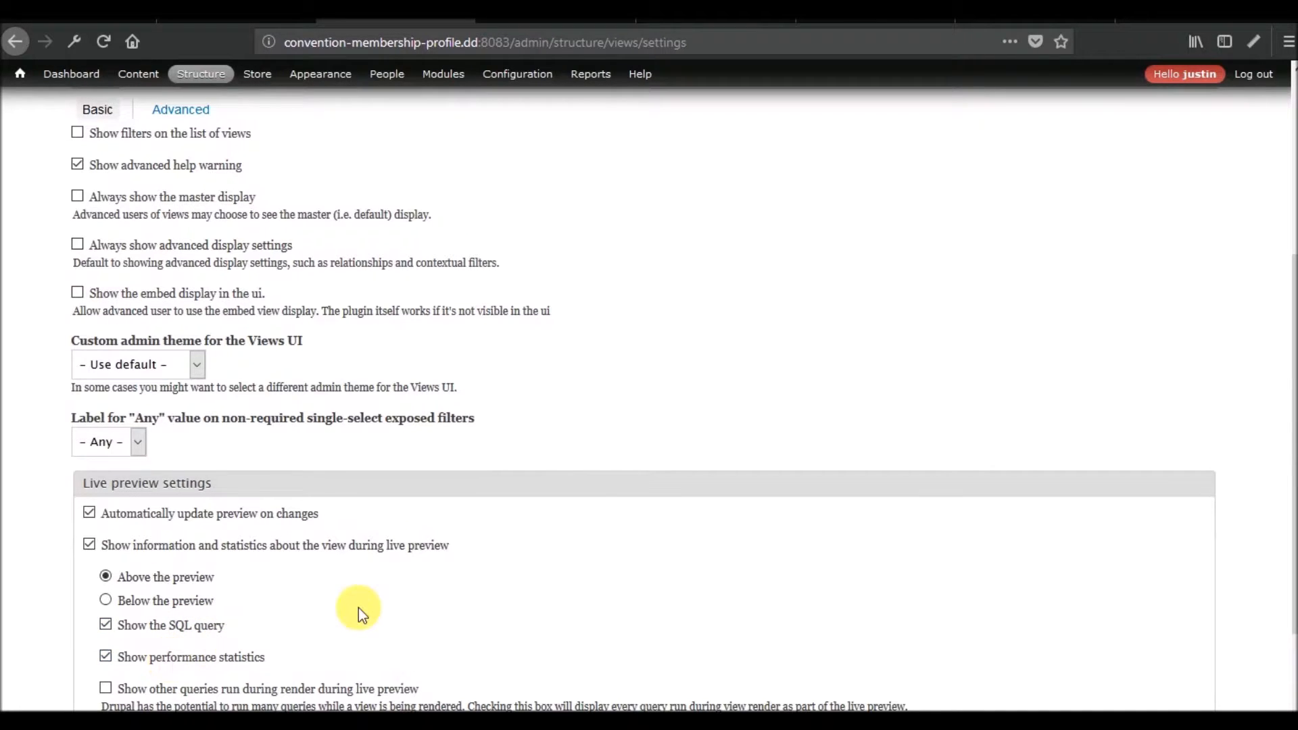
{"action": "scroll", "coordinate": [358, 607], "scroll_direction": "down", "scroll_amount": 3}
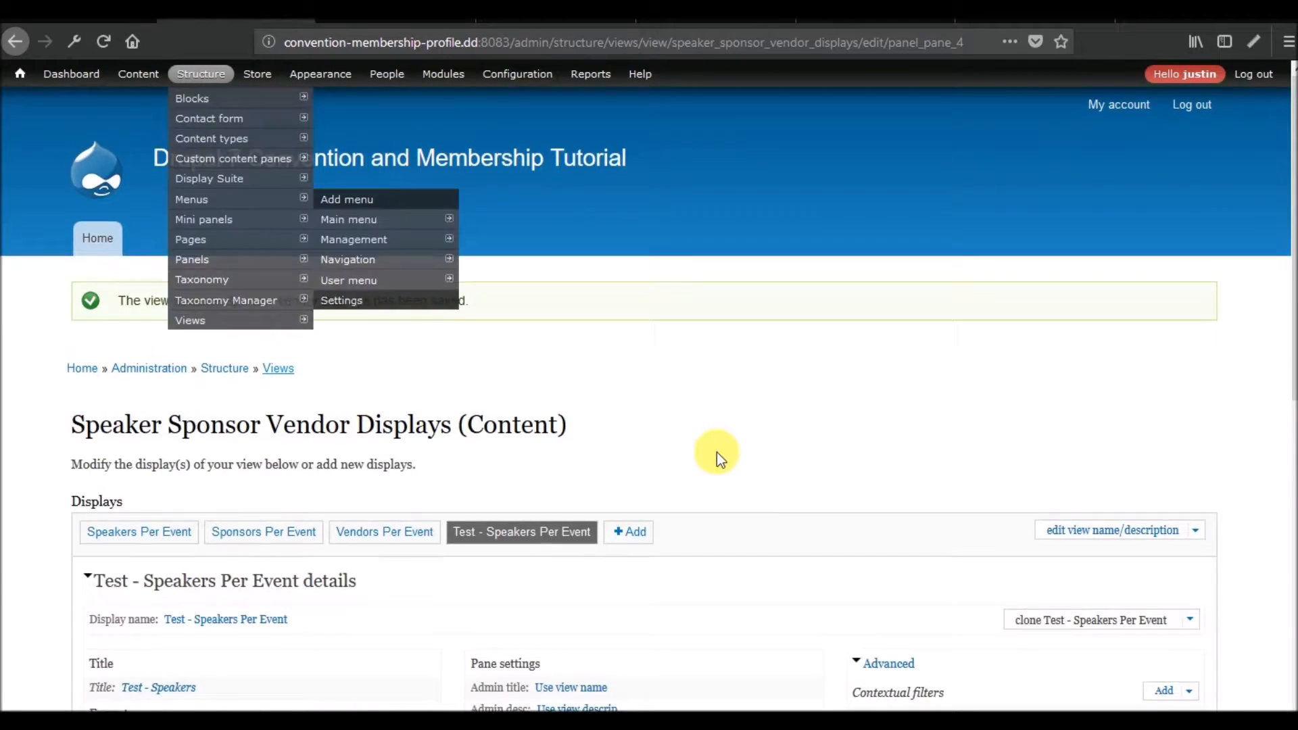
Return to the view and preview the Test - Speakers Per Event display with contextual filter value 1, checking its query and render time.
{"action": "scroll", "coordinate": [716, 453], "scroll_direction": "down", "scroll_amount": 10}
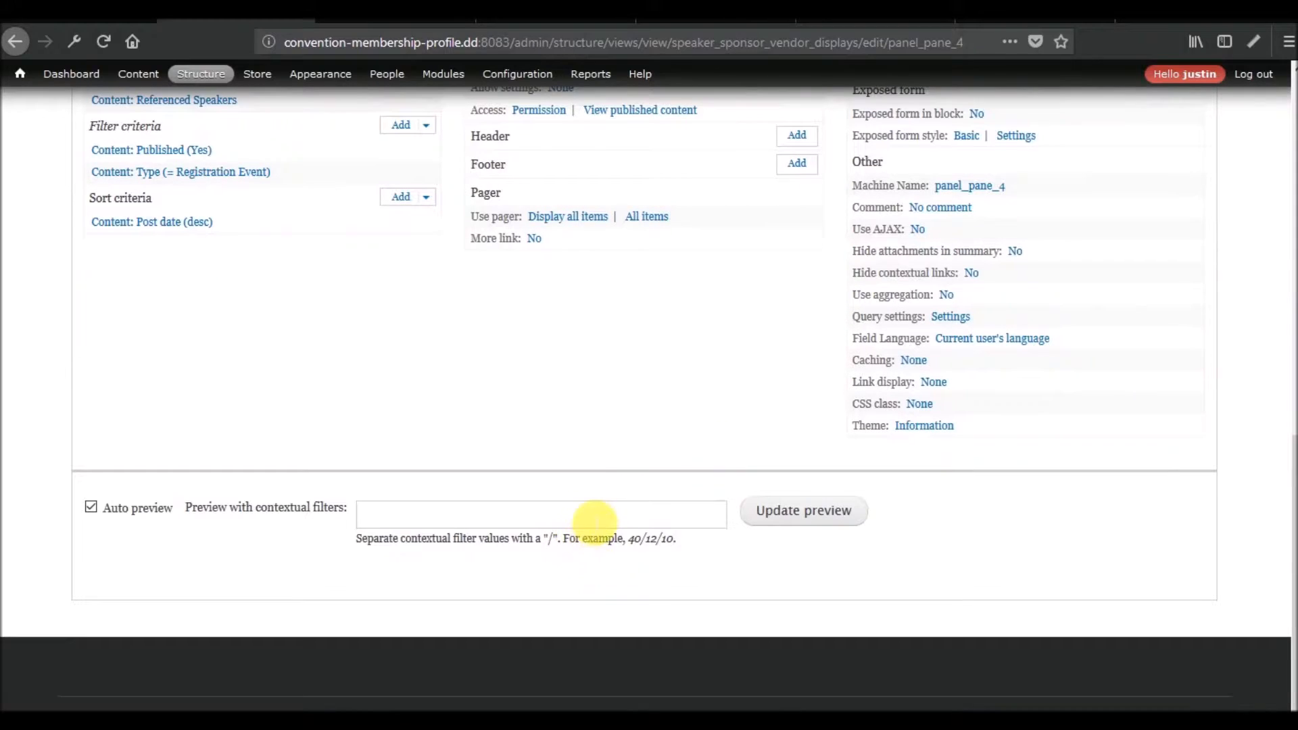
{"action": "left_click", "coordinate": [595, 522]}
{"action": "type", "text": "1"}
{"action": "left_click", "coordinate": [803, 516]}
{"action": "scroll", "coordinate": [695, 426], "scroll_direction": "down", "scroll_amount": 3}
{"action": "scroll", "coordinate": [689, 407], "scroll_direction": "down", "scroll_amount": 2}
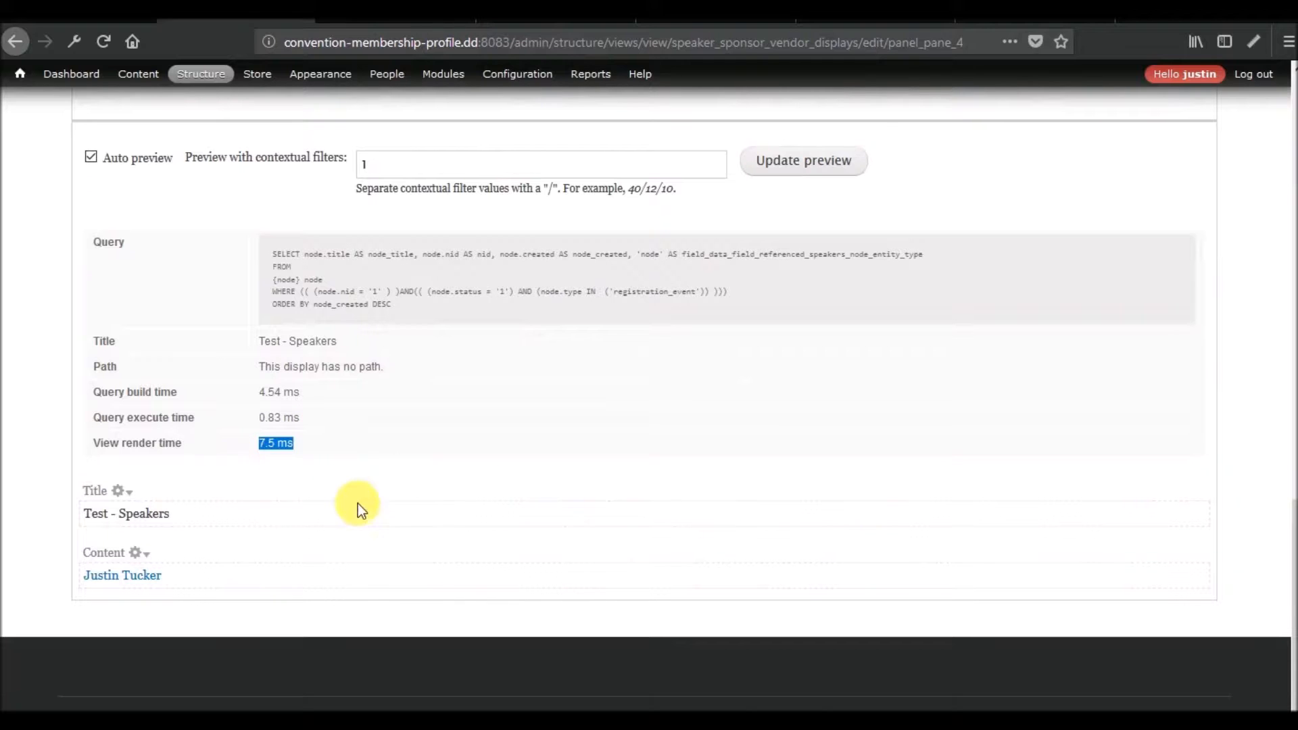
Preview the original Speakers Per Event display with contextual filter value 1 and check its query and view render time.
{"action": "scroll", "coordinate": [342, 499], "scroll_direction": "up", "scroll_amount": 15}
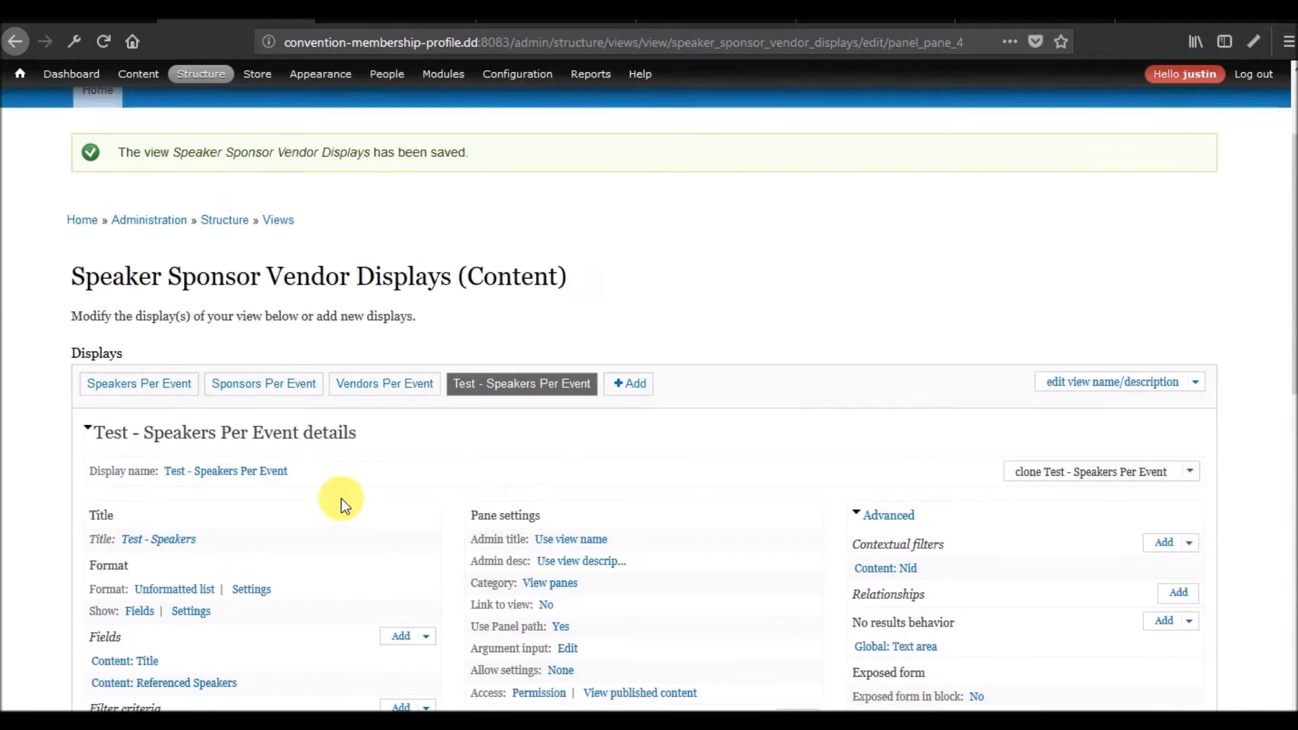
{"action": "scroll", "coordinate": [342, 499], "scroll_direction": "up", "scroll_amount": 2}
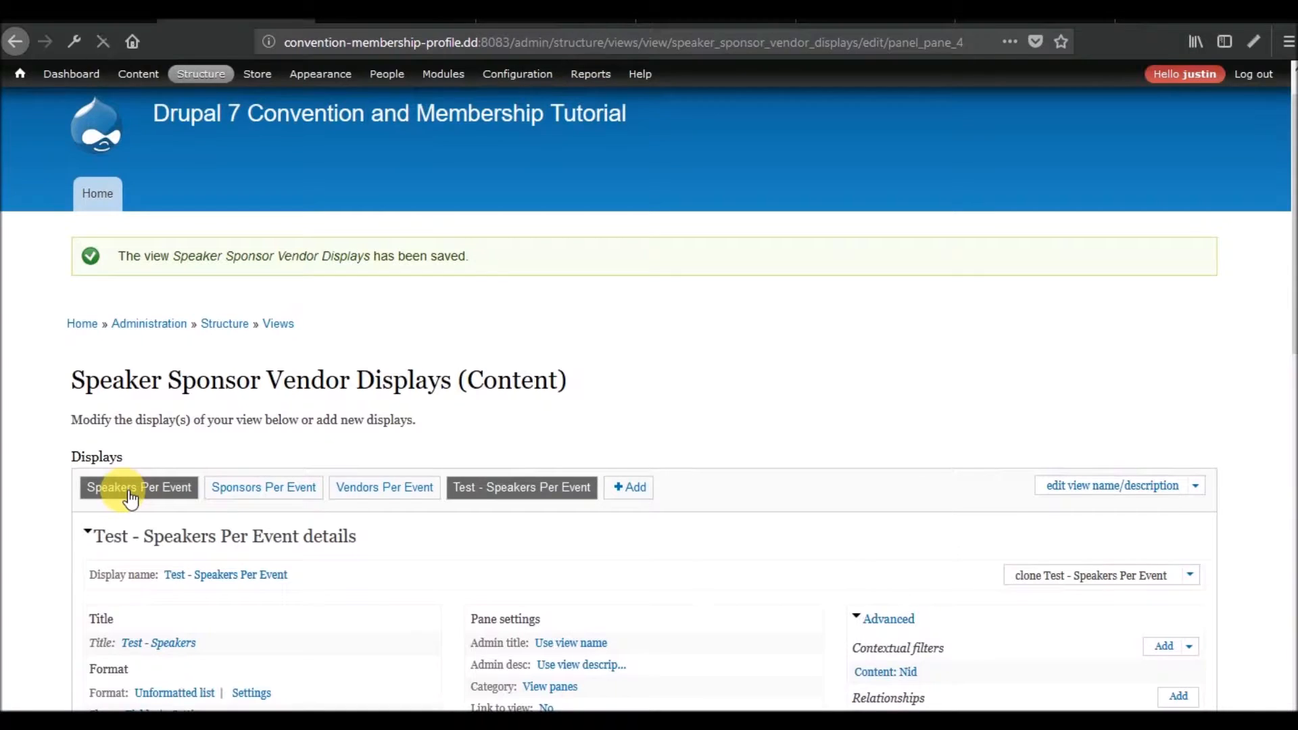
{"action": "scroll", "coordinate": [374, 409], "scroll_direction": "down", "scroll_amount": 10}
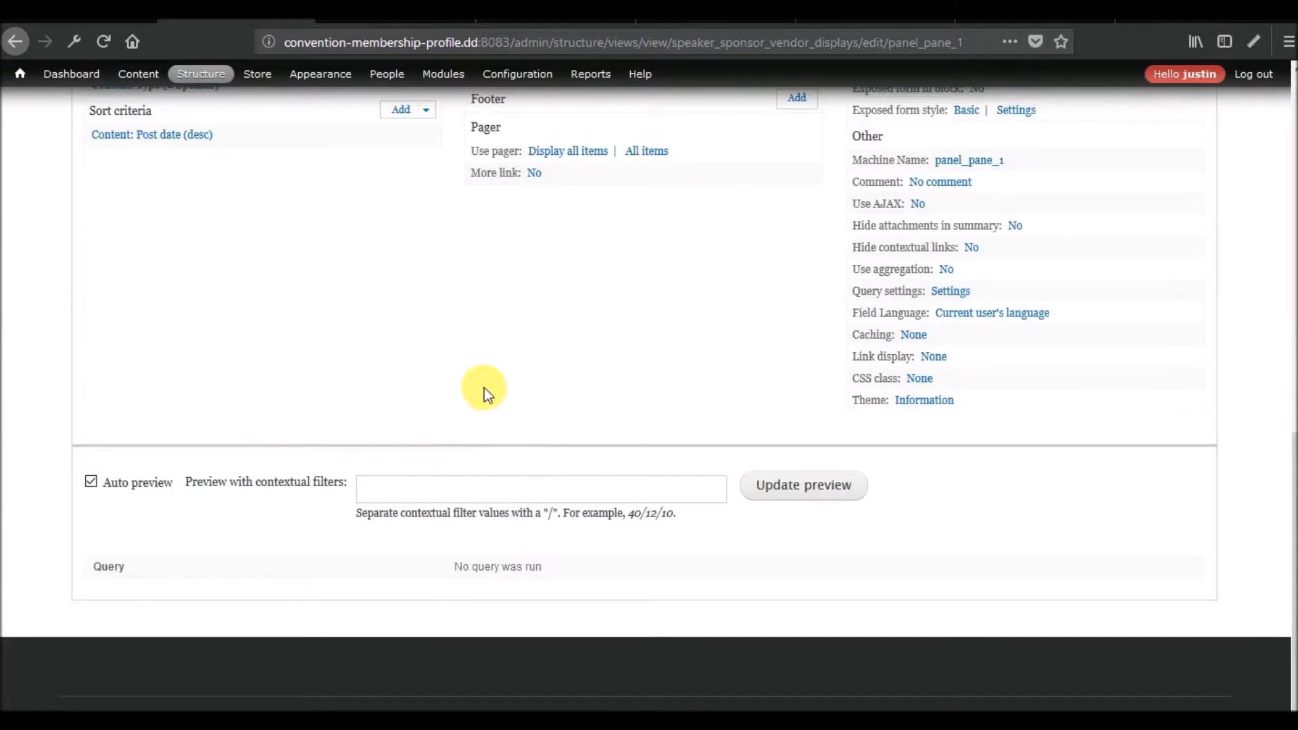
{"action": "left_click", "coordinate": [464, 489]}
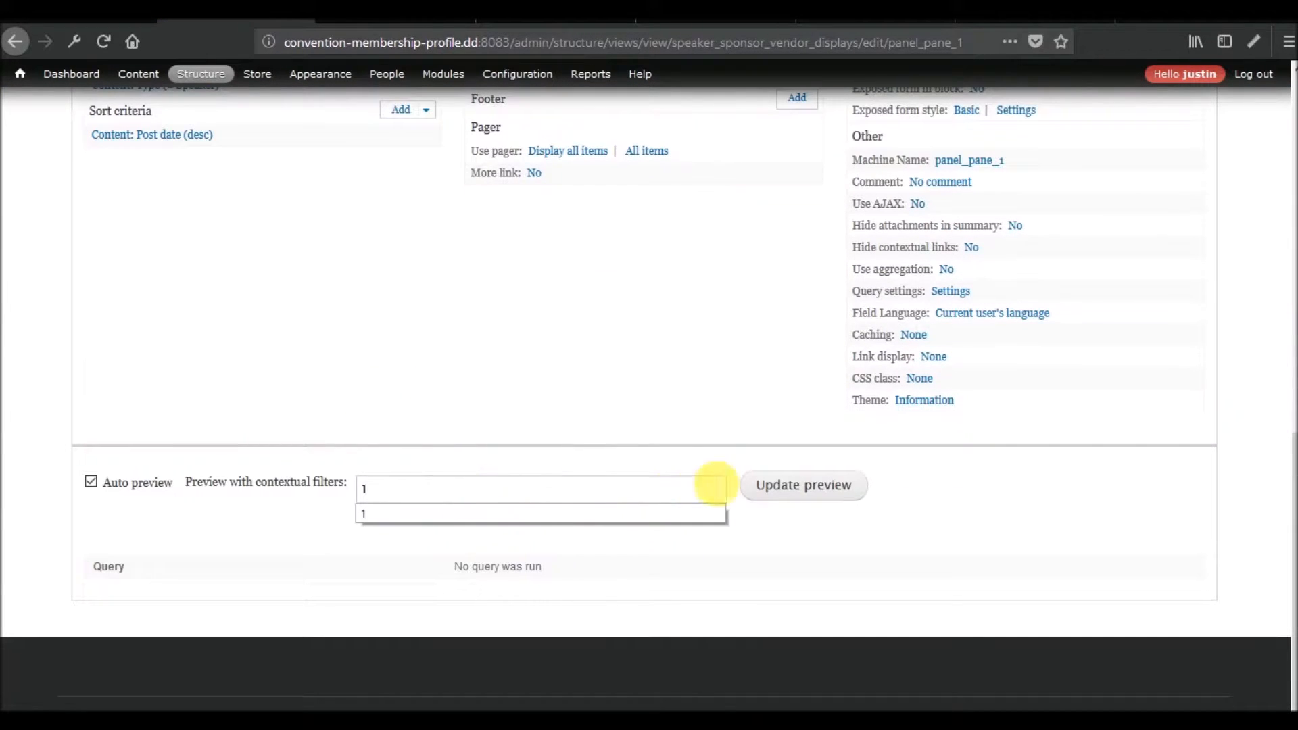
{"action": "left_click", "coordinate": [784, 484]}
{"action": "scroll", "coordinate": [500, 440], "scroll_direction": "down", "scroll_amount": 5}
{"action": "scroll", "coordinate": [484, 447], "scroll_direction": "down", "scroll_amount": 1}
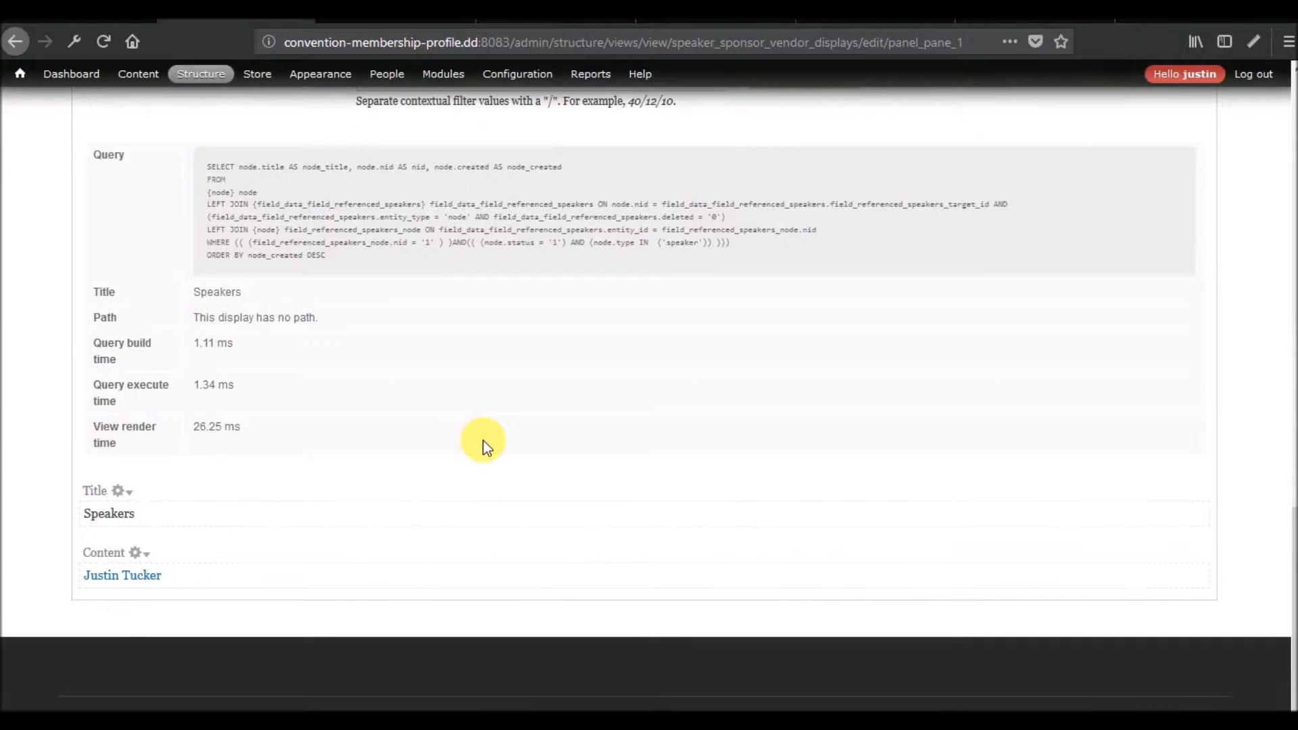
{"action": "left_click_drag", "start_coordinate": [265, 431], "coordinate": [186, 431]}
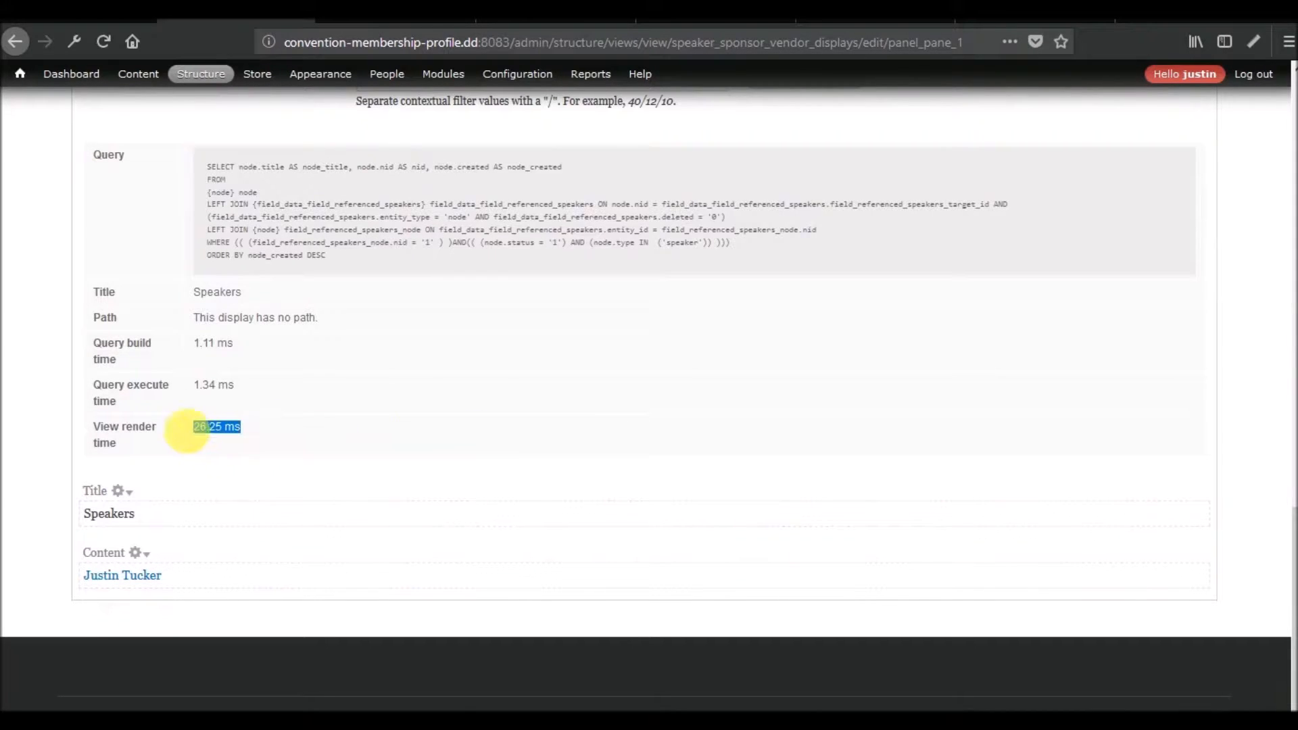
Examine the original display's contextual filter and relationship settings together with its preview query and render time.
{"action": "key", "text": "Home"}
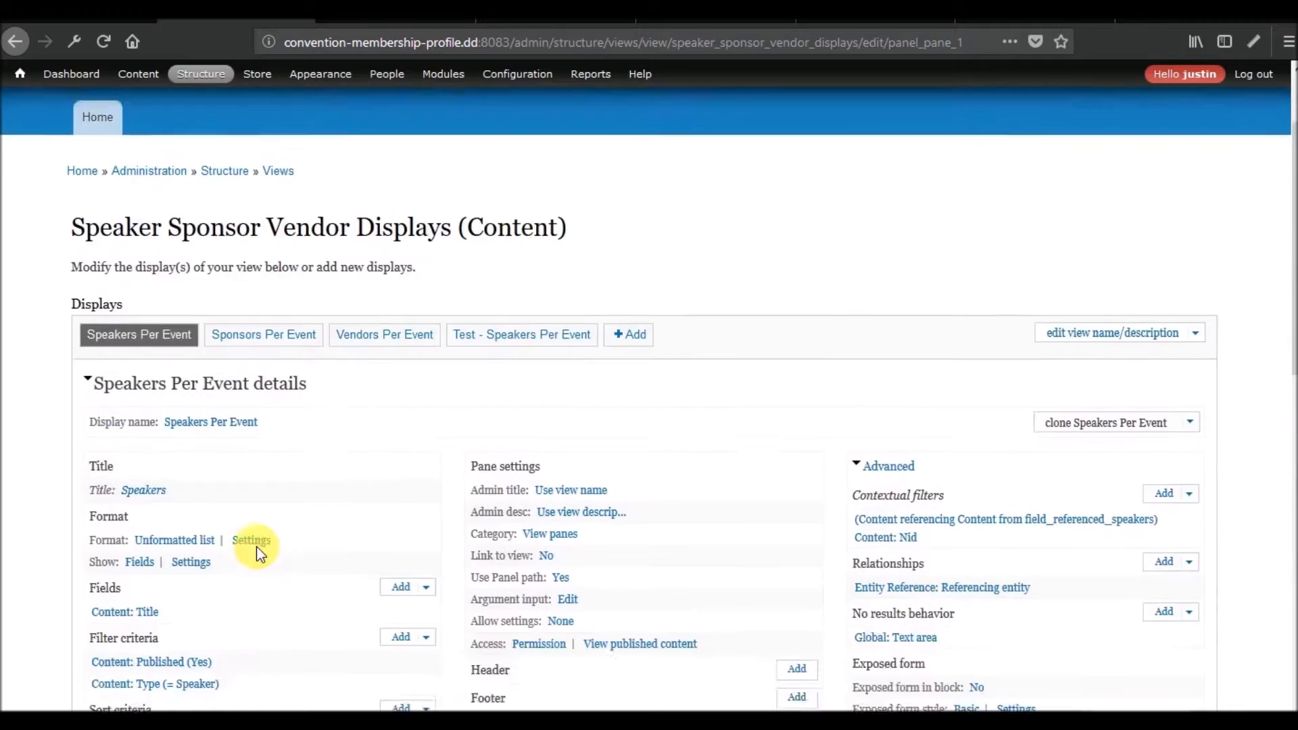
{"action": "scroll", "coordinate": [262, 553], "scroll_direction": "down", "scroll_amount": 12}
{"action": "scroll", "coordinate": [259, 547], "scroll_direction": "up", "scroll_amount": 12}
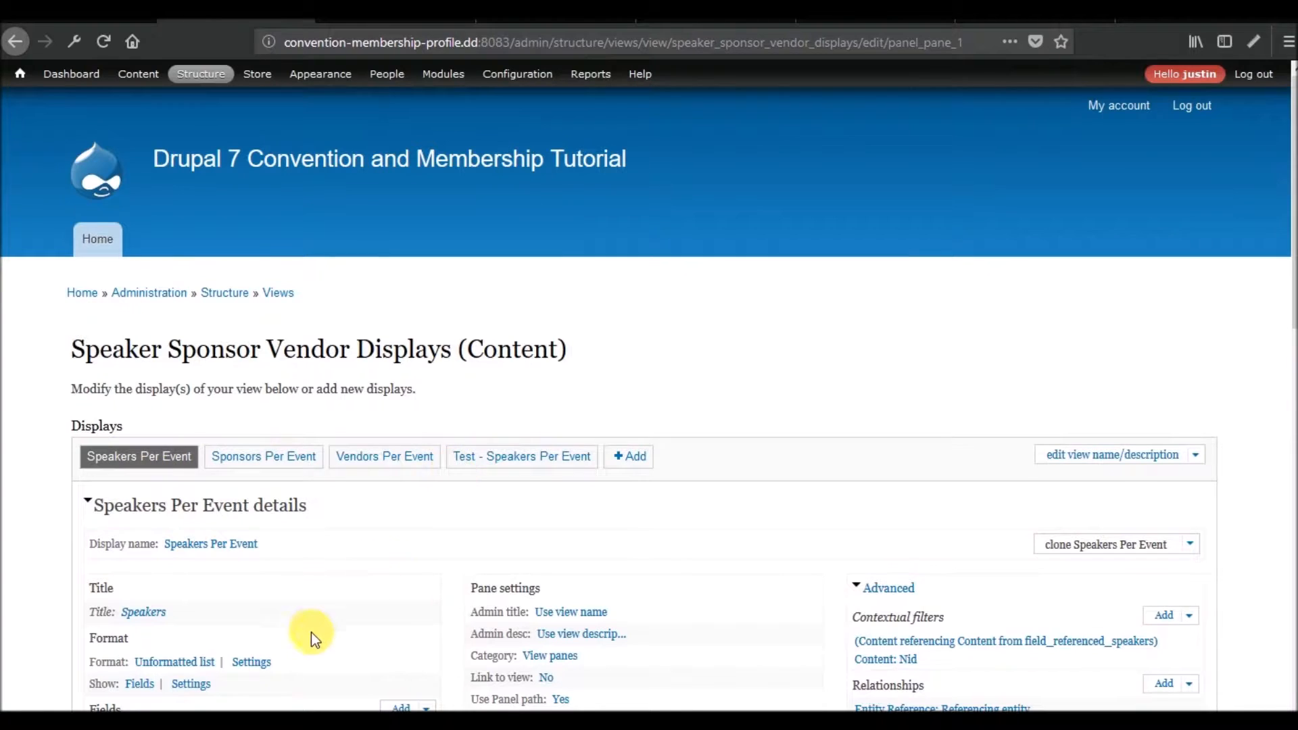
{"action": "scroll", "coordinate": [321, 628], "scroll_direction": "down", "scroll_amount": 5}
{"action": "scroll", "coordinate": [314, 630], "scroll_direction": "down", "scroll_amount": 11}
{"action": "scroll", "coordinate": [318, 514], "scroll_direction": "up", "scroll_amount": 1}
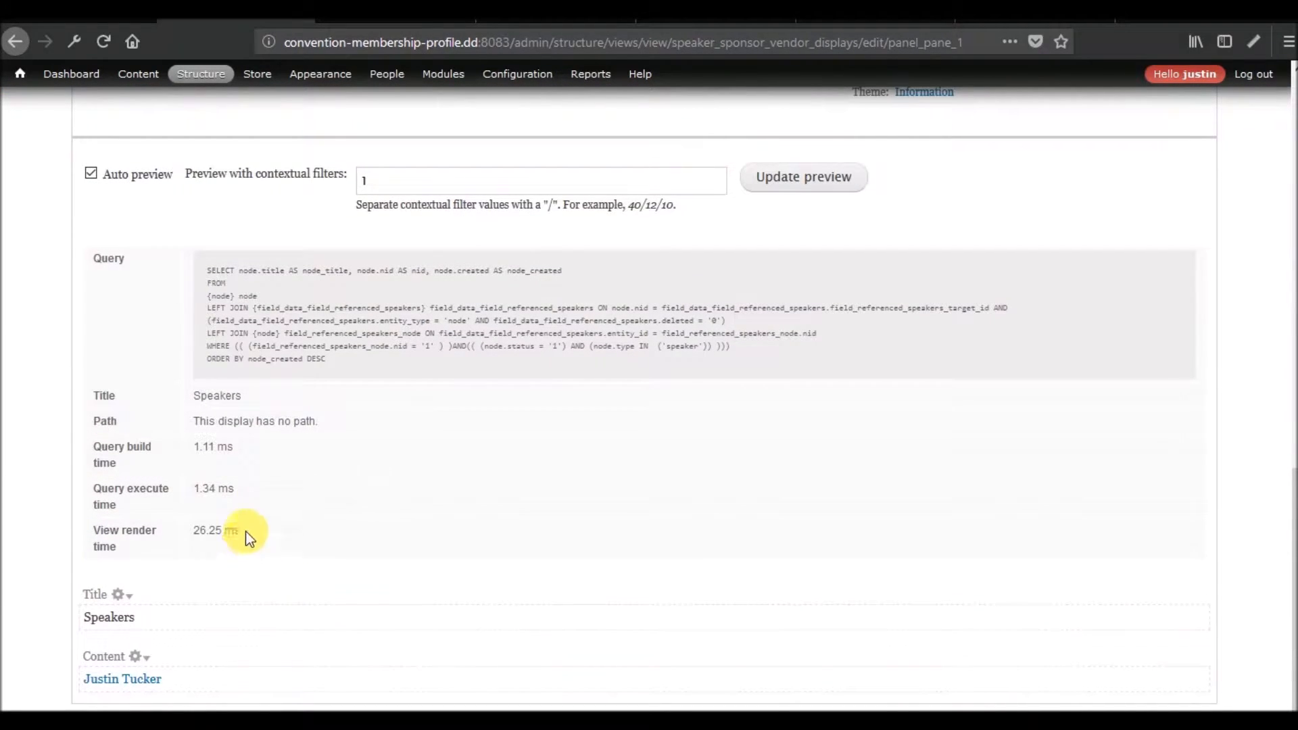
{"action": "left_click_drag", "start_coordinate": [245, 533], "coordinate": [164, 537]}
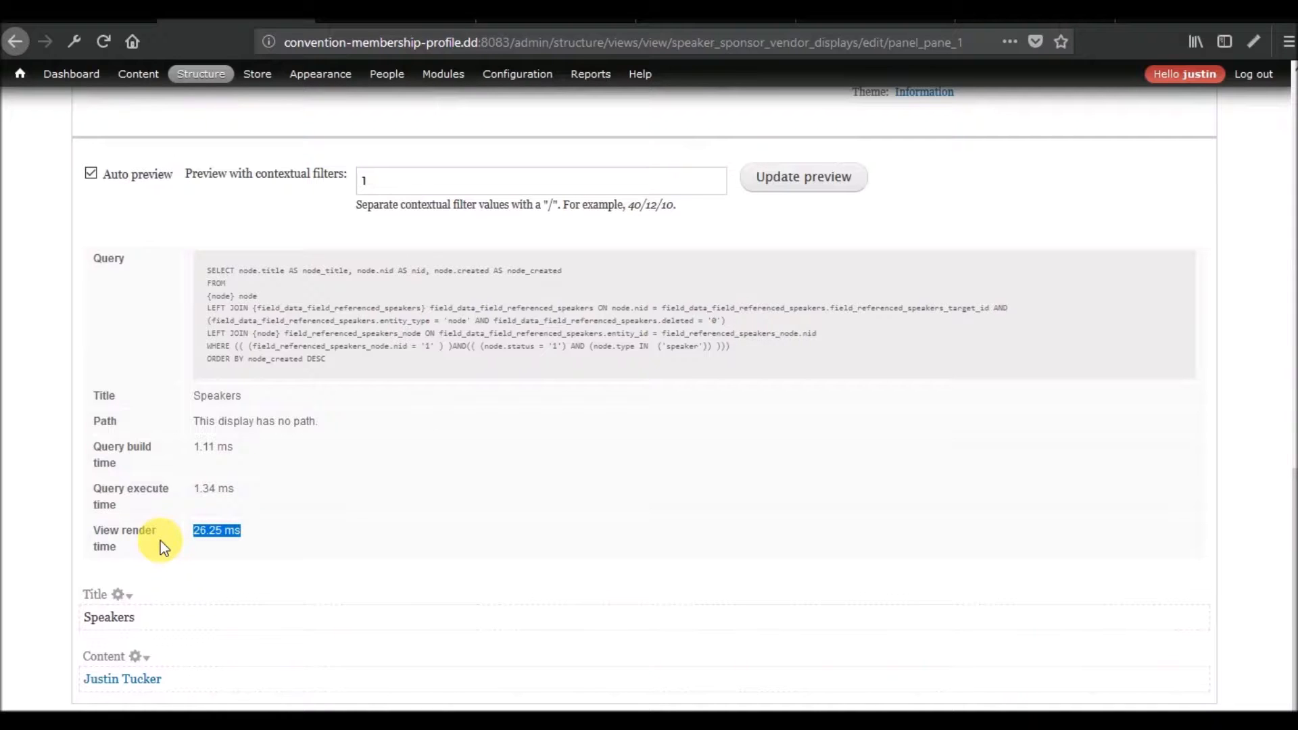
{"action": "scroll", "coordinate": [500, 541], "scroll_direction": "up", "scroll_amount": 15}
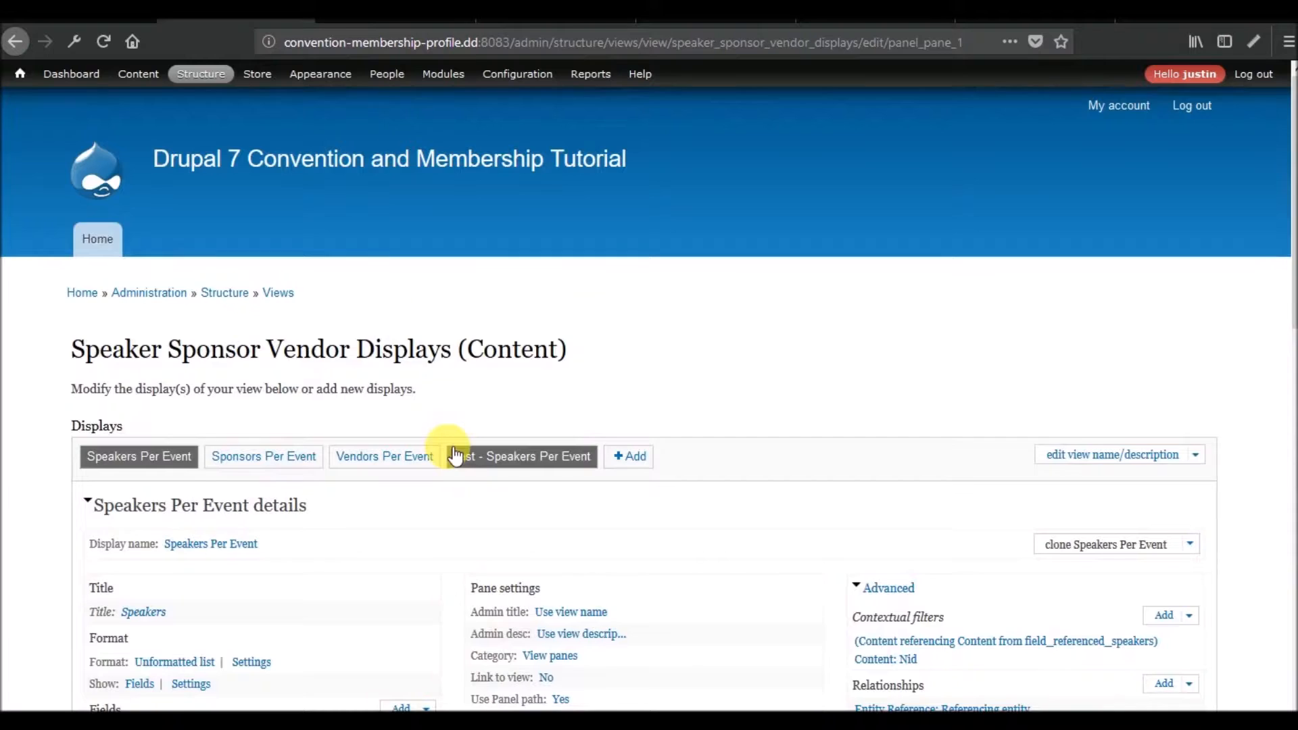
{"action": "scroll", "coordinate": [451, 454], "scroll_direction": "down", "scroll_amount": 6}
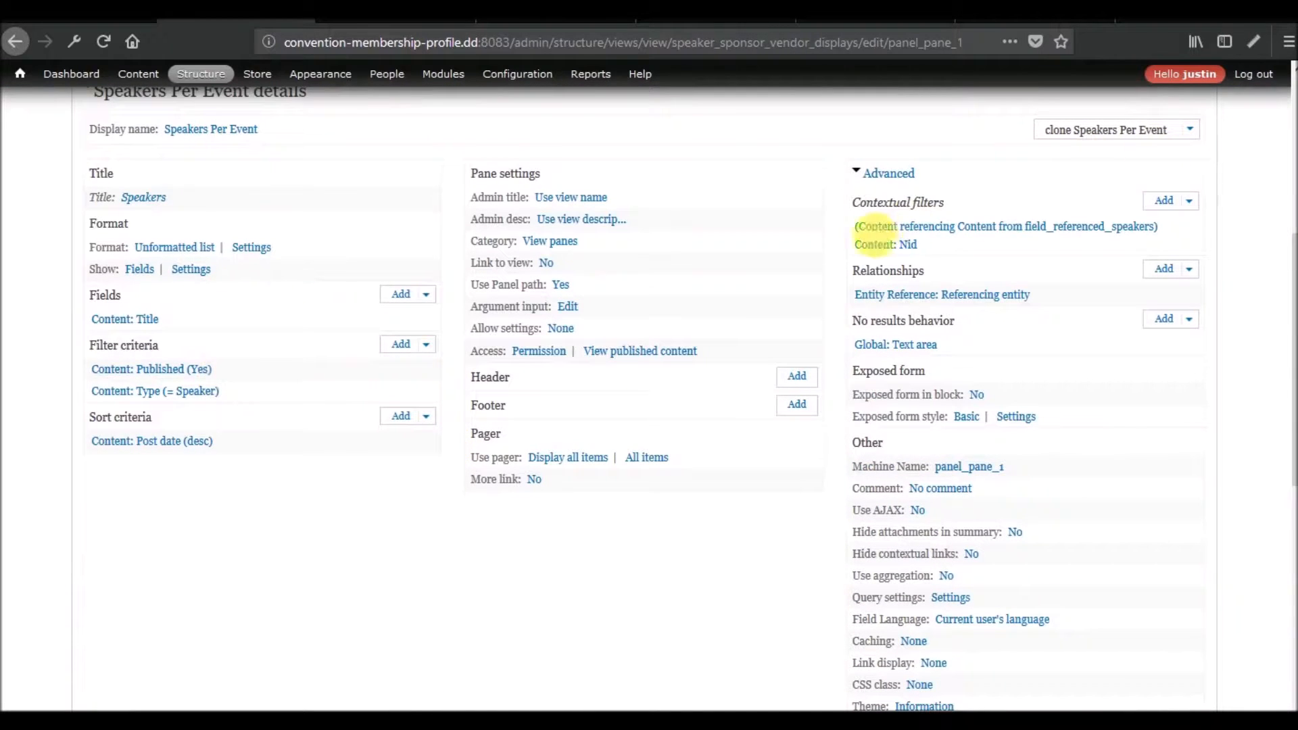
{"action": "scroll", "coordinate": [206, 345], "scroll_direction": "up", "scroll_amount": 6}
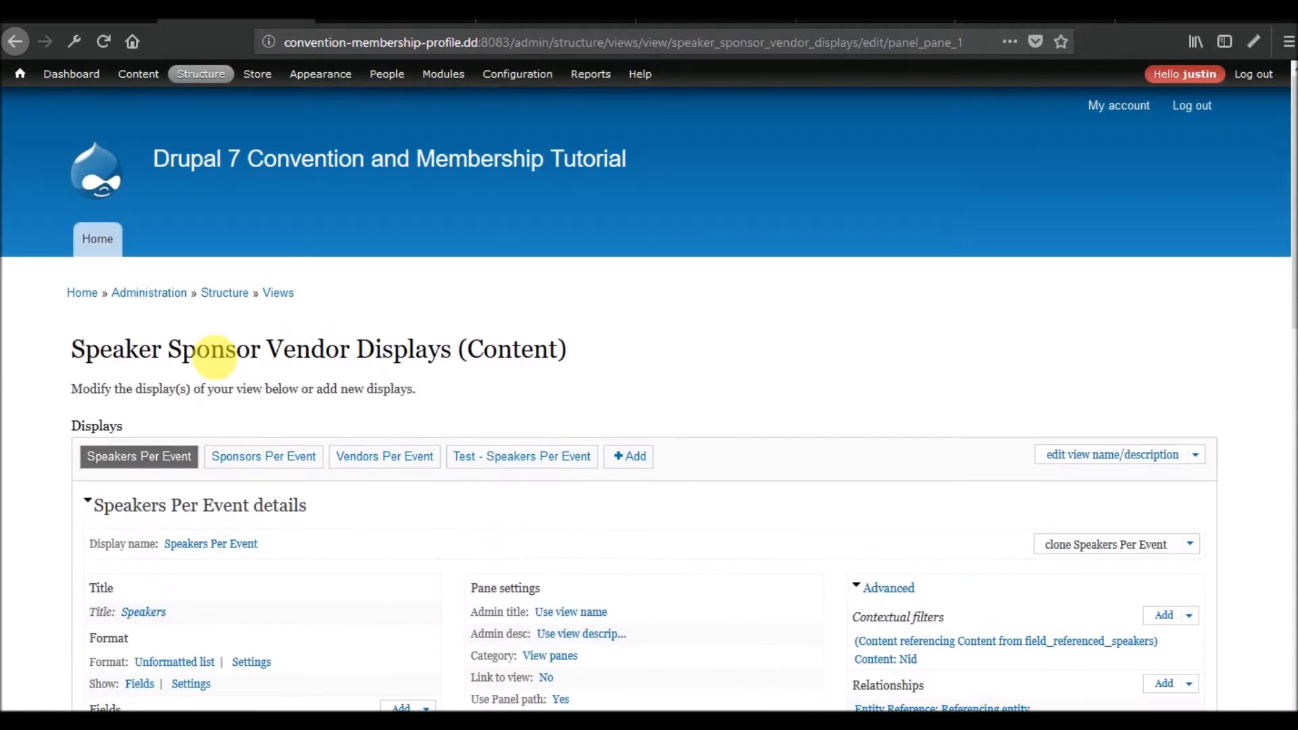
{"action": "left_click", "coordinate": [522, 465]}
{"action": "scroll", "coordinate": [386, 429], "scroll_direction": "down", "scroll_amount": 9}
{"action": "scroll", "coordinate": [385, 428], "scroll_direction": "up", "scroll_amount": 3}
{"action": "scroll", "coordinate": [389, 432], "scroll_direction": "up", "scroll_amount": 2}
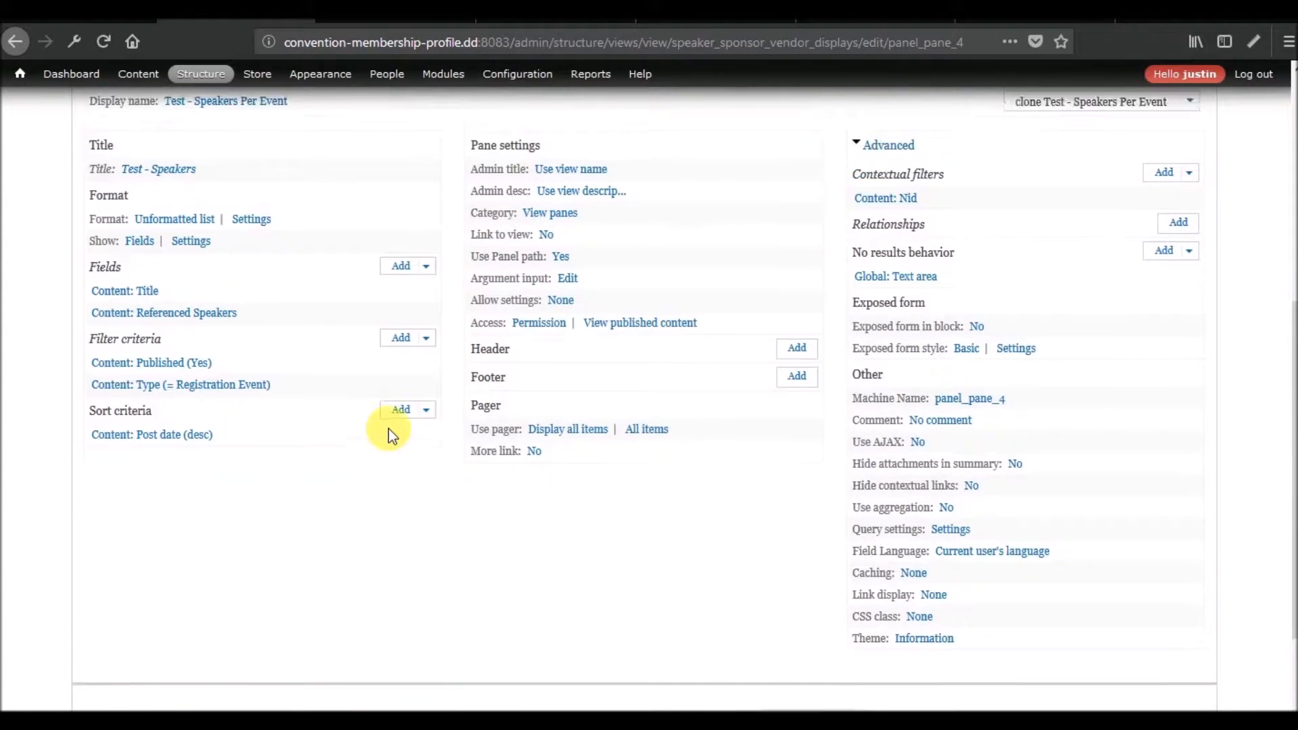
{"action": "scroll", "coordinate": [385, 429], "scroll_direction": "up", "scroll_amount": 2}
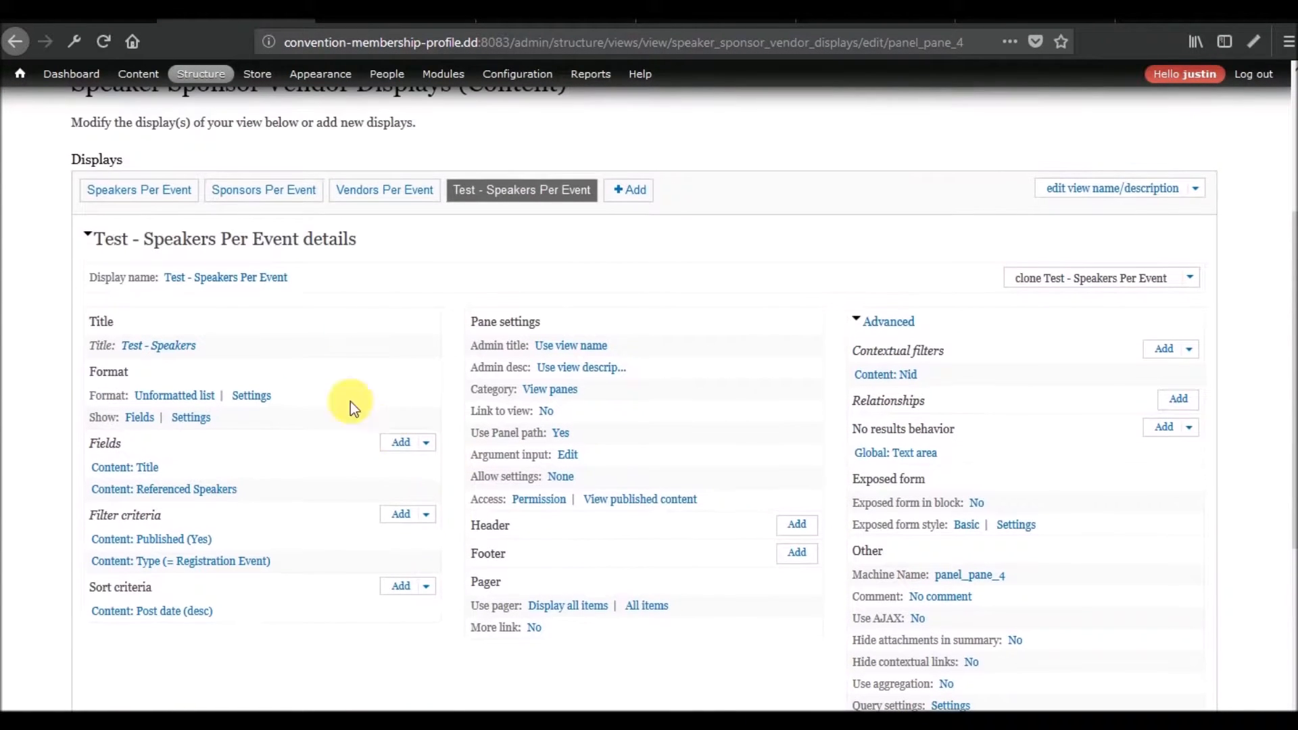
{"action": "left_click", "coordinate": [230, 286]}
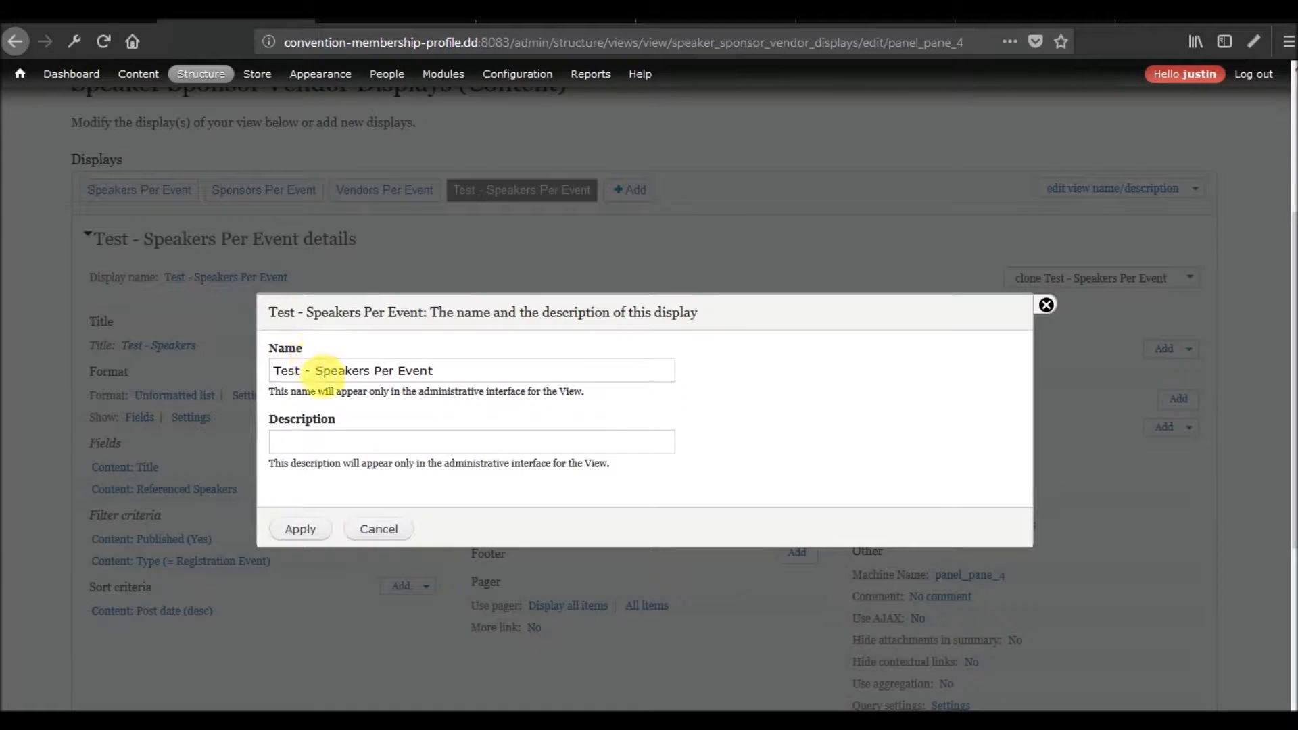
{"action": "left_click", "coordinate": [1047, 314]}
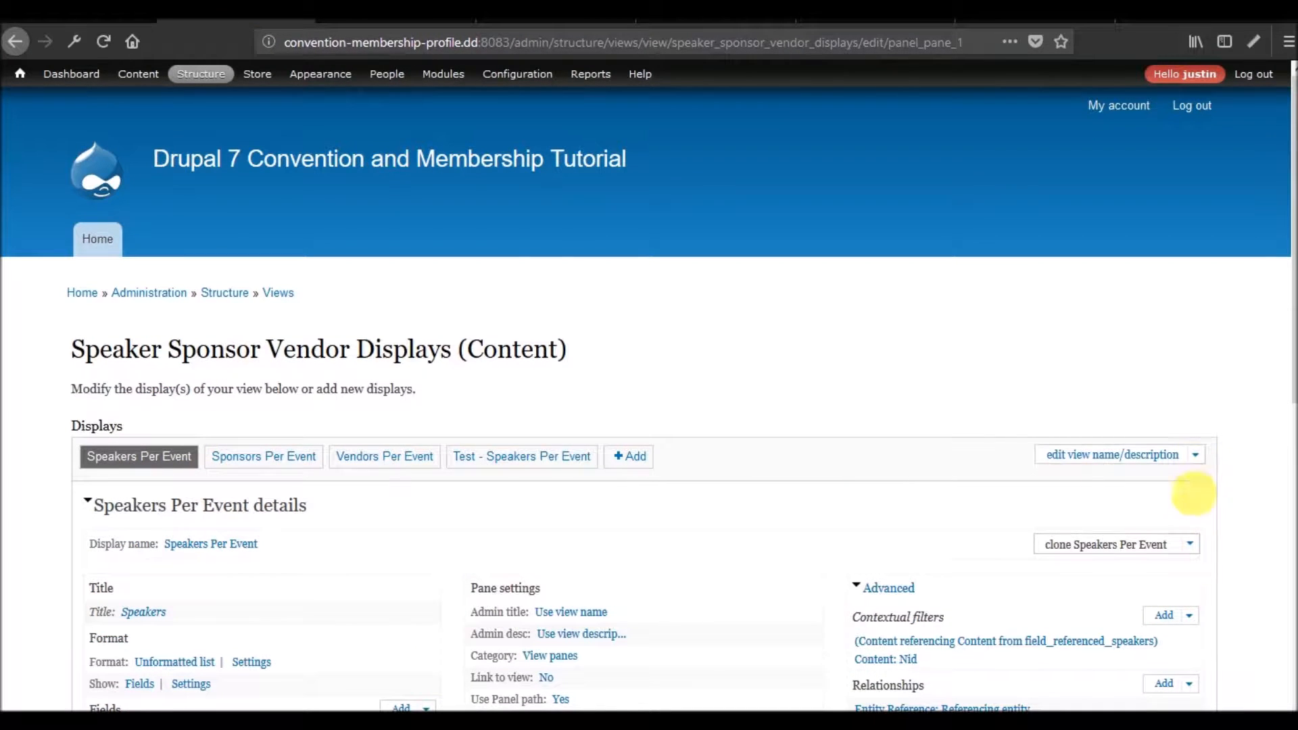
Disable the original Speakers Per Event display and the Sponsors Per Event display.
{"action": "left_click", "coordinate": [1190, 545]}
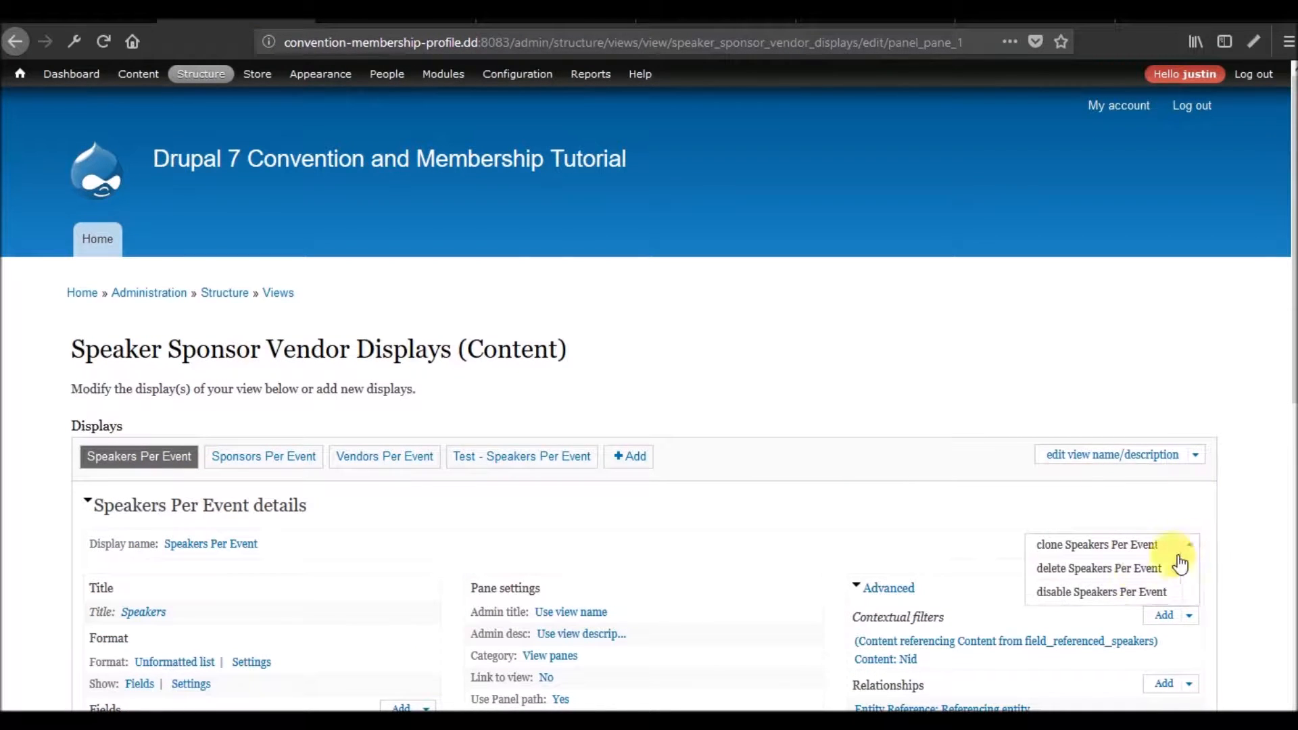
{"action": "left_click", "coordinate": [1090, 594]}
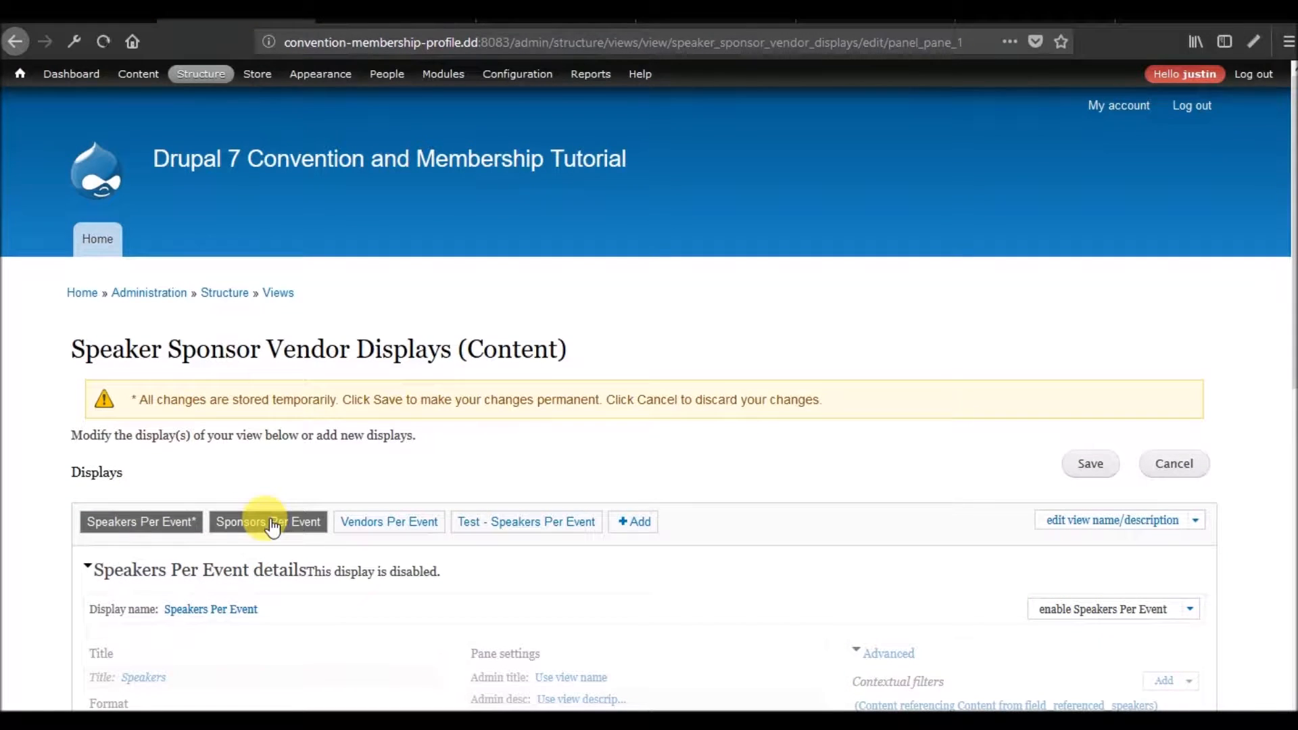
{"action": "left_click", "coordinate": [272, 523]}
{"action": "scroll", "coordinate": [1001, 500], "scroll_direction": "down", "scroll_amount": 2}
{"action": "left_click", "coordinate": [1192, 506]}
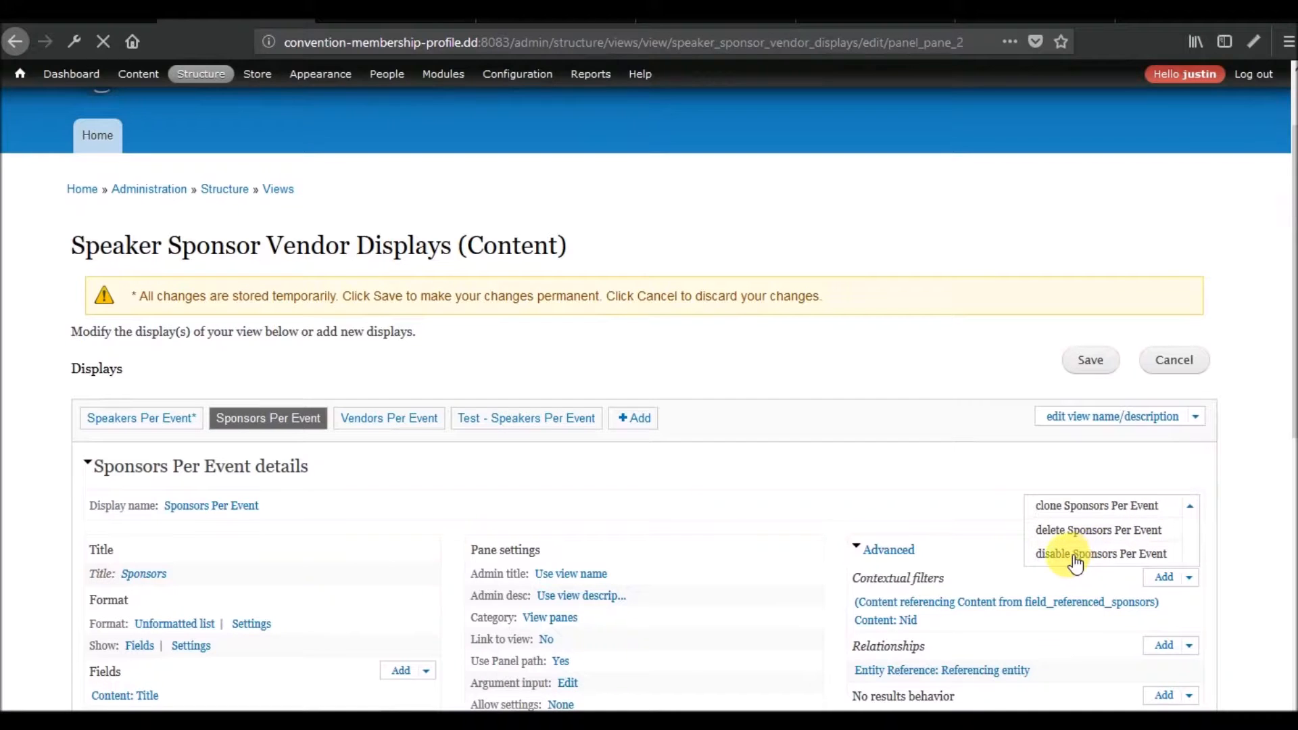
{"action": "left_click", "coordinate": [1075, 554]}
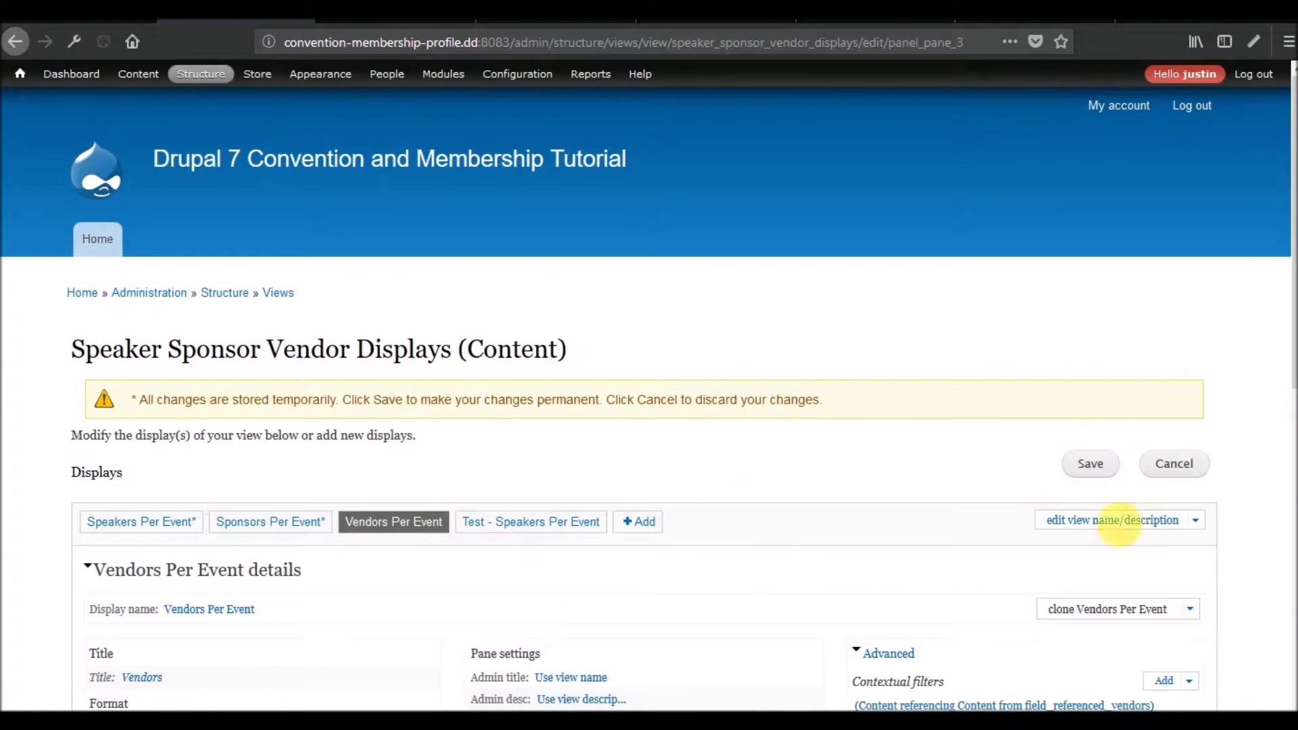
Disable the Vendors Per Event display and save the Speaker Sponsor Vendor Displays view.
{"action": "left_click", "coordinate": [1191, 610]}
{"action": "left_click", "coordinate": [1077, 657]}
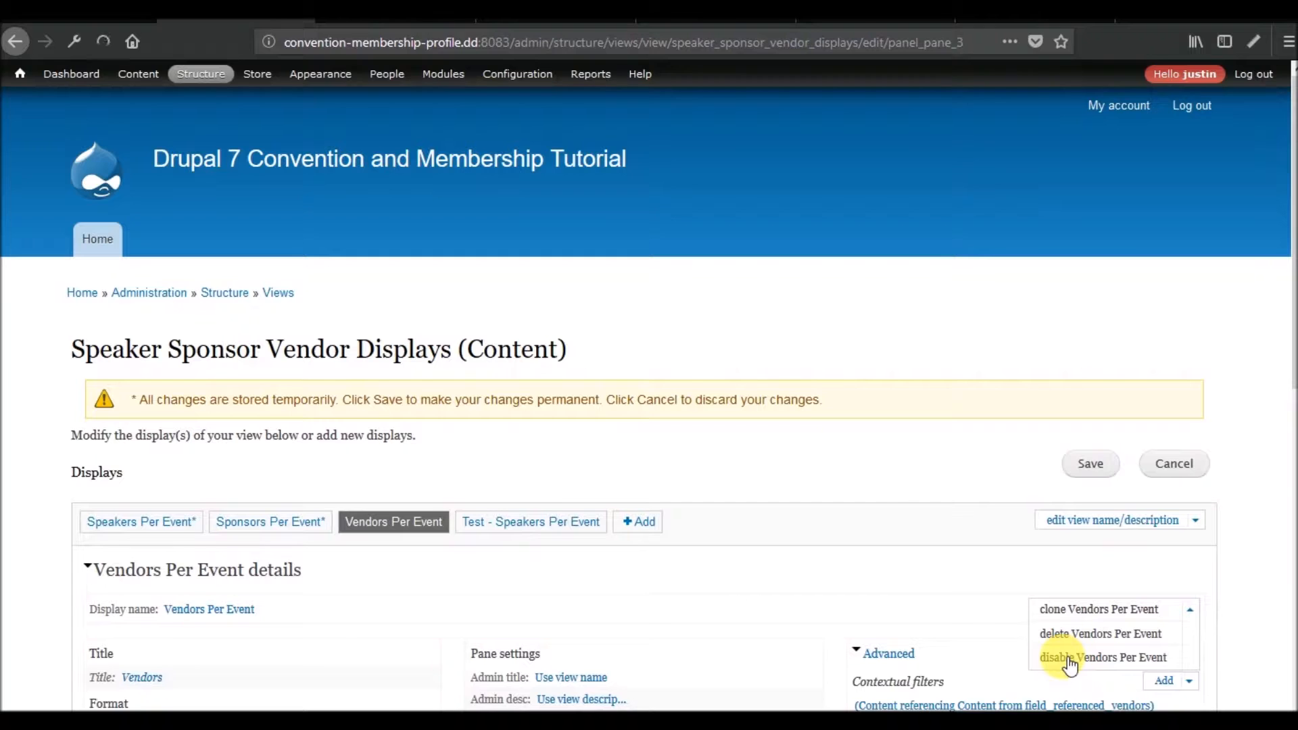
{"action": "scroll", "coordinate": [780, 375], "scroll_direction": "down", "scroll_amount": 7}
{"action": "scroll", "coordinate": [783, 380], "scroll_direction": "up", "scroll_amount": 7}
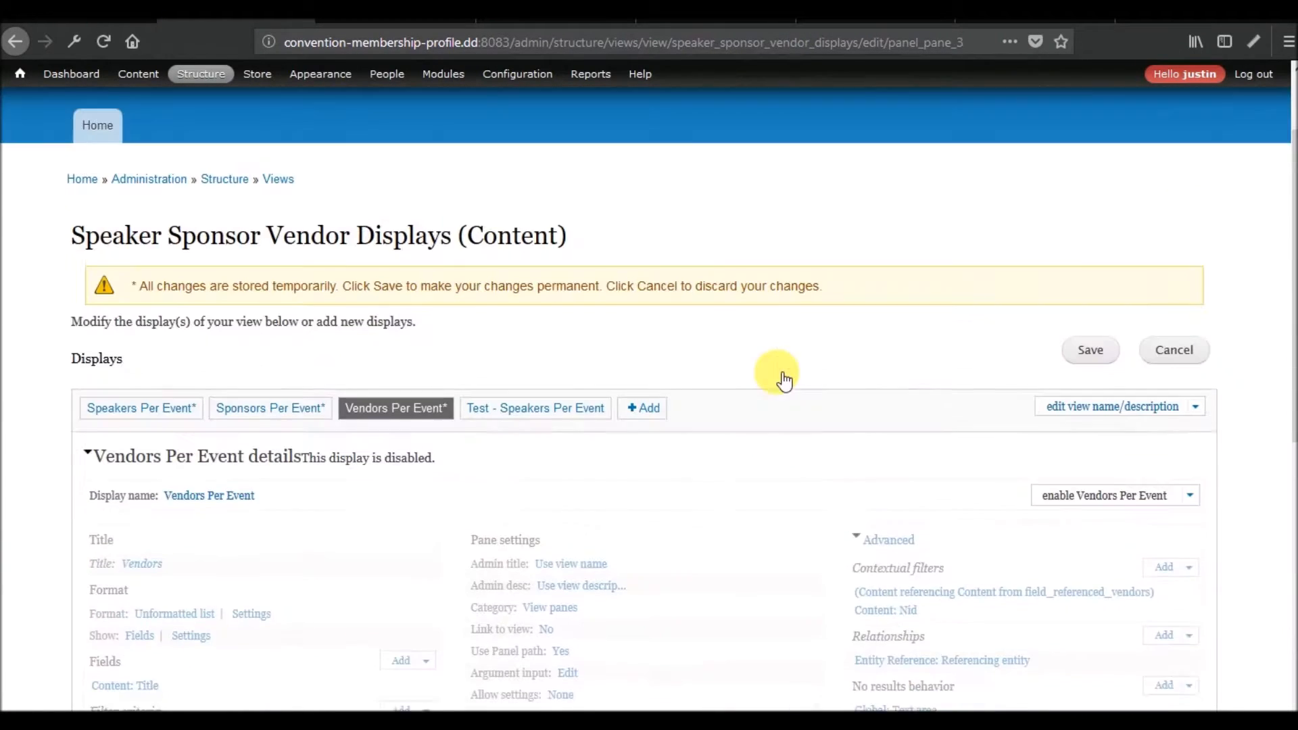
{"action": "left_click", "coordinate": [1079, 353]}
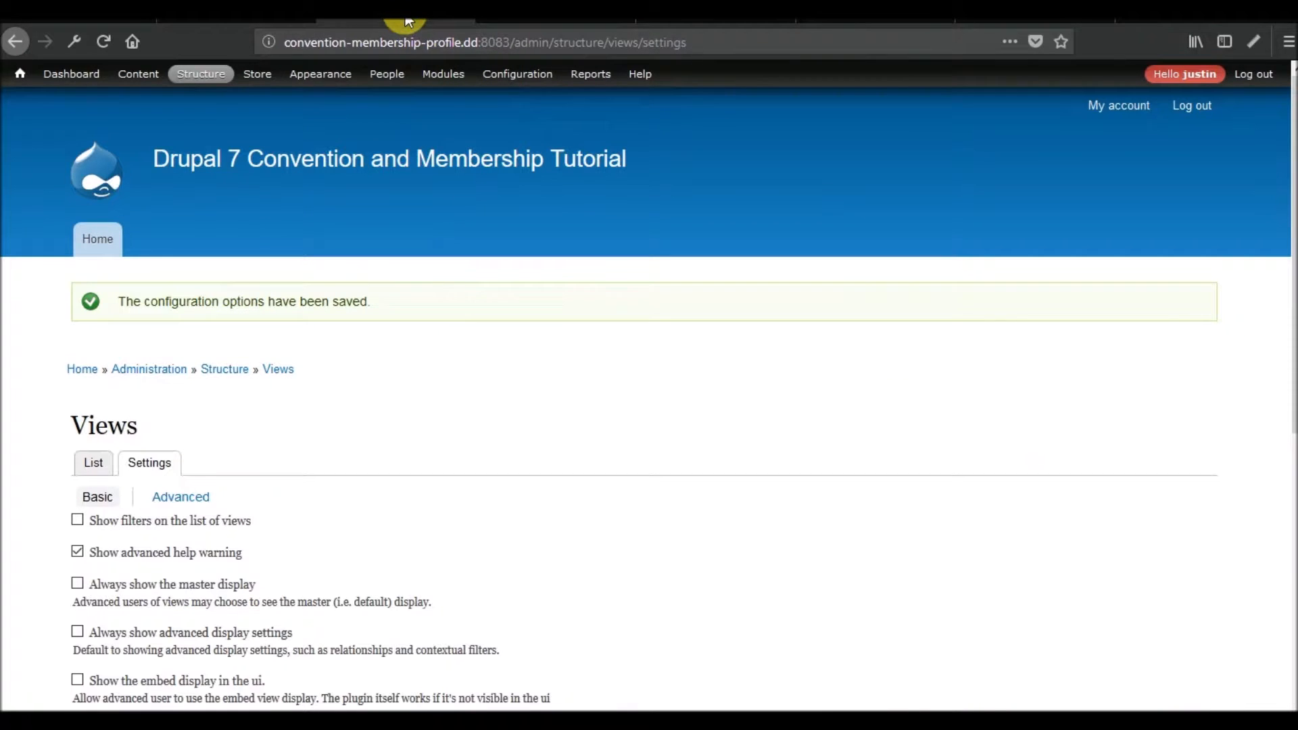
Open the 2018 Perfectly Optimized Annual Conference page from the content list and examine its layout with the three displays disabled.
{"action": "mouse_move", "coordinate": [129, 91]}
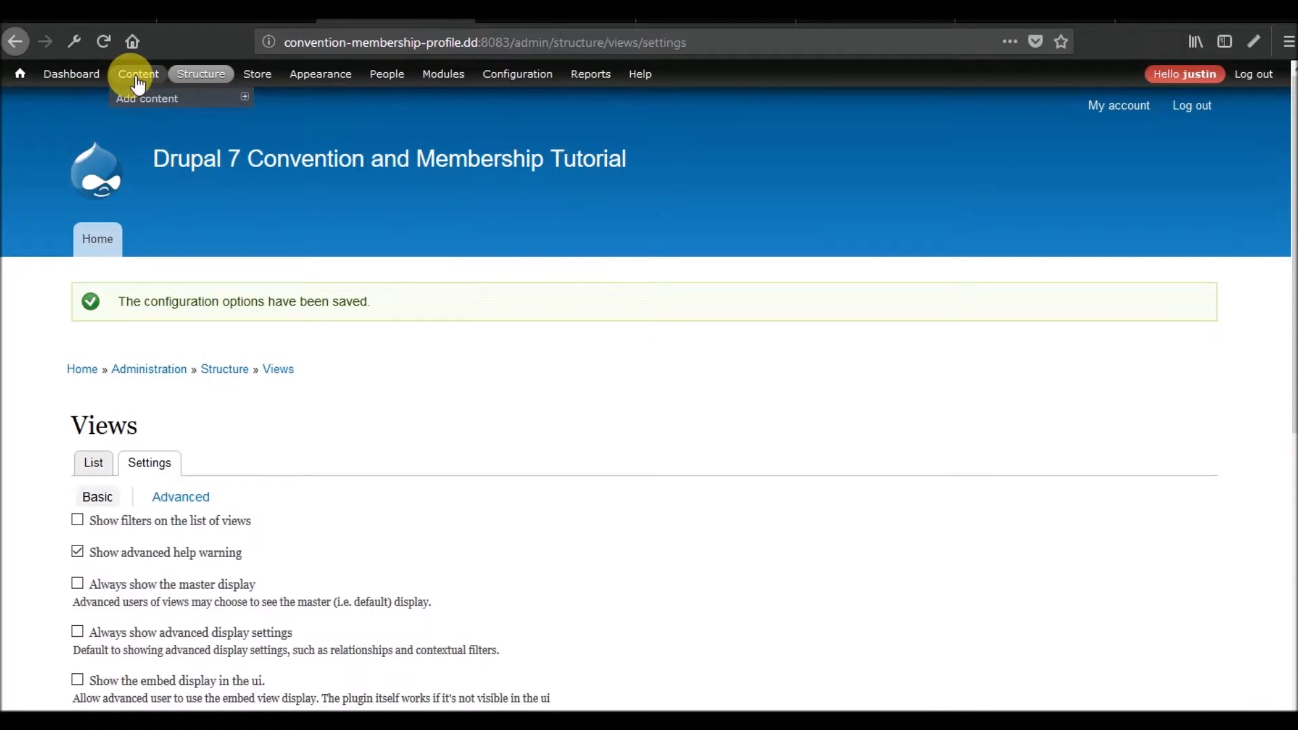
{"action": "left_click", "coordinate": [137, 80]}
{"action": "scroll", "coordinate": [278, 336], "scroll_direction": "down", "scroll_amount": 5}
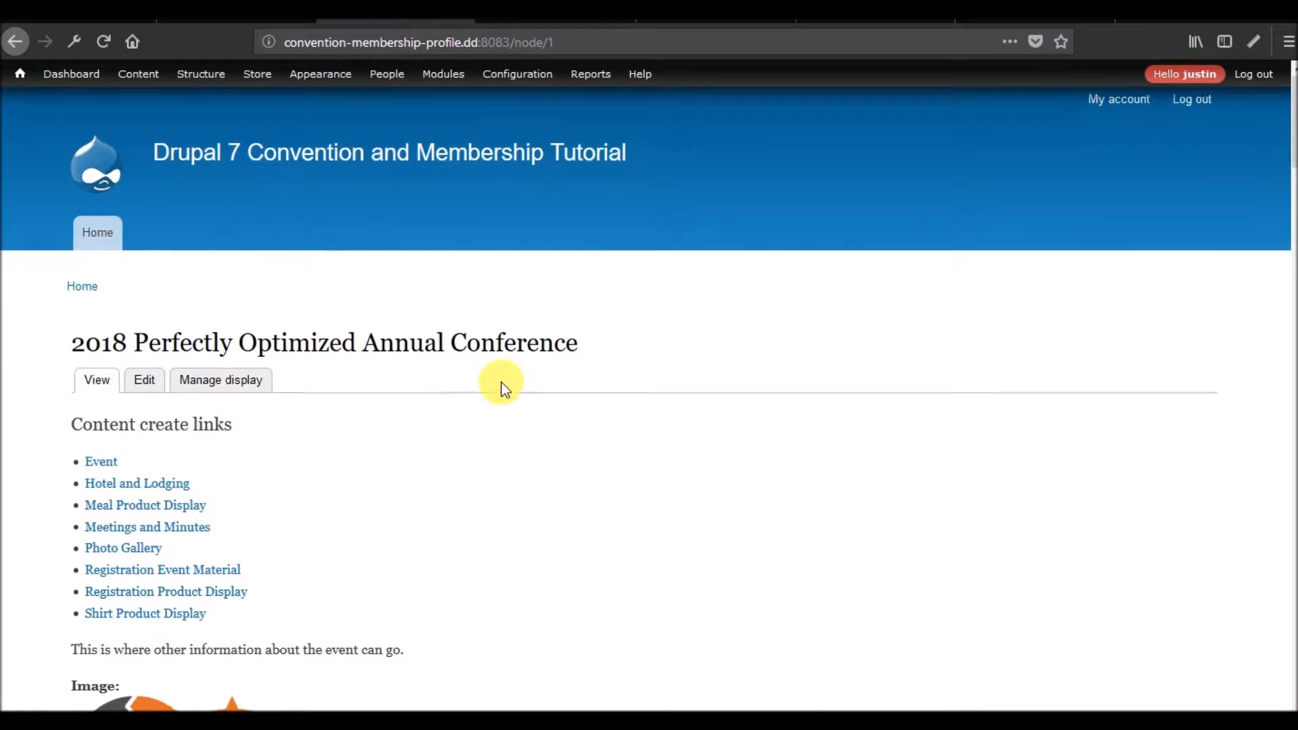
{"action": "scroll", "coordinate": [501, 382], "scroll_direction": "down", "scroll_amount": 3}
{"action": "scroll", "coordinate": [642, 331], "scroll_direction": "down", "scroll_amount": 10}
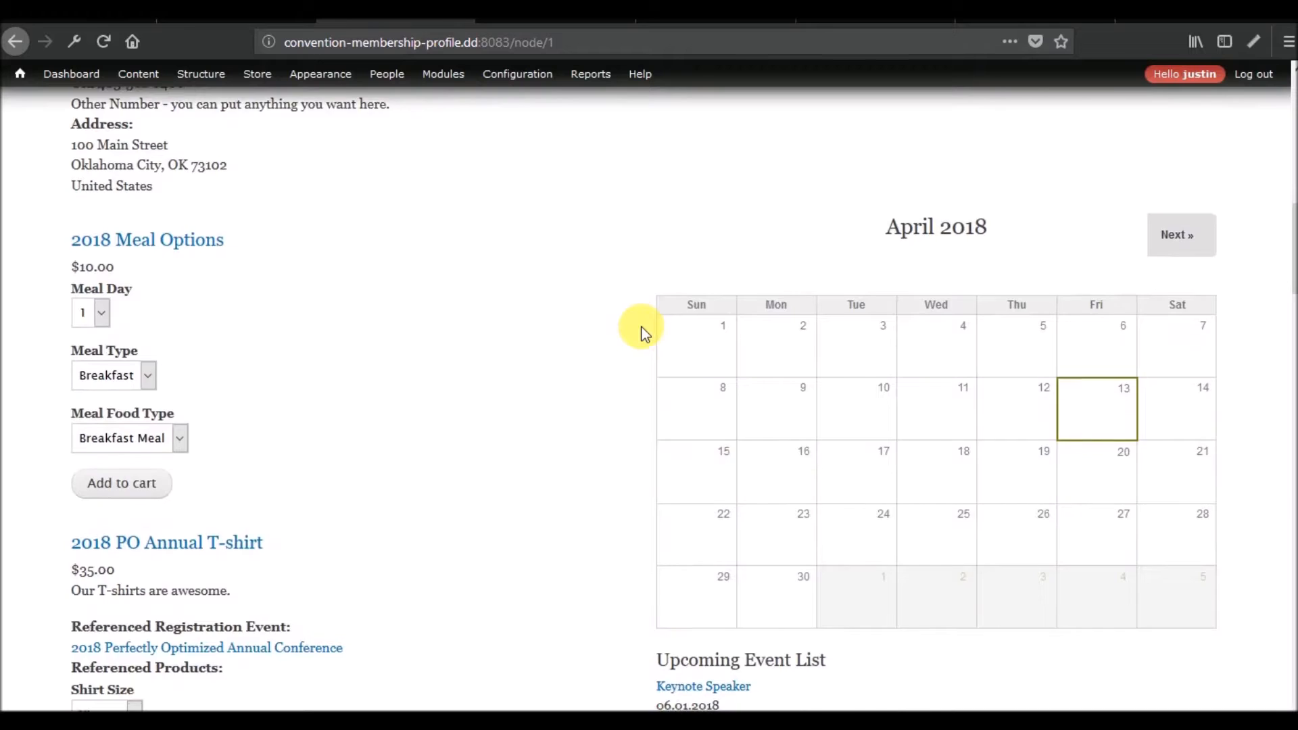
{"action": "scroll", "coordinate": [643, 327], "scroll_direction": "up", "scroll_amount": 4}
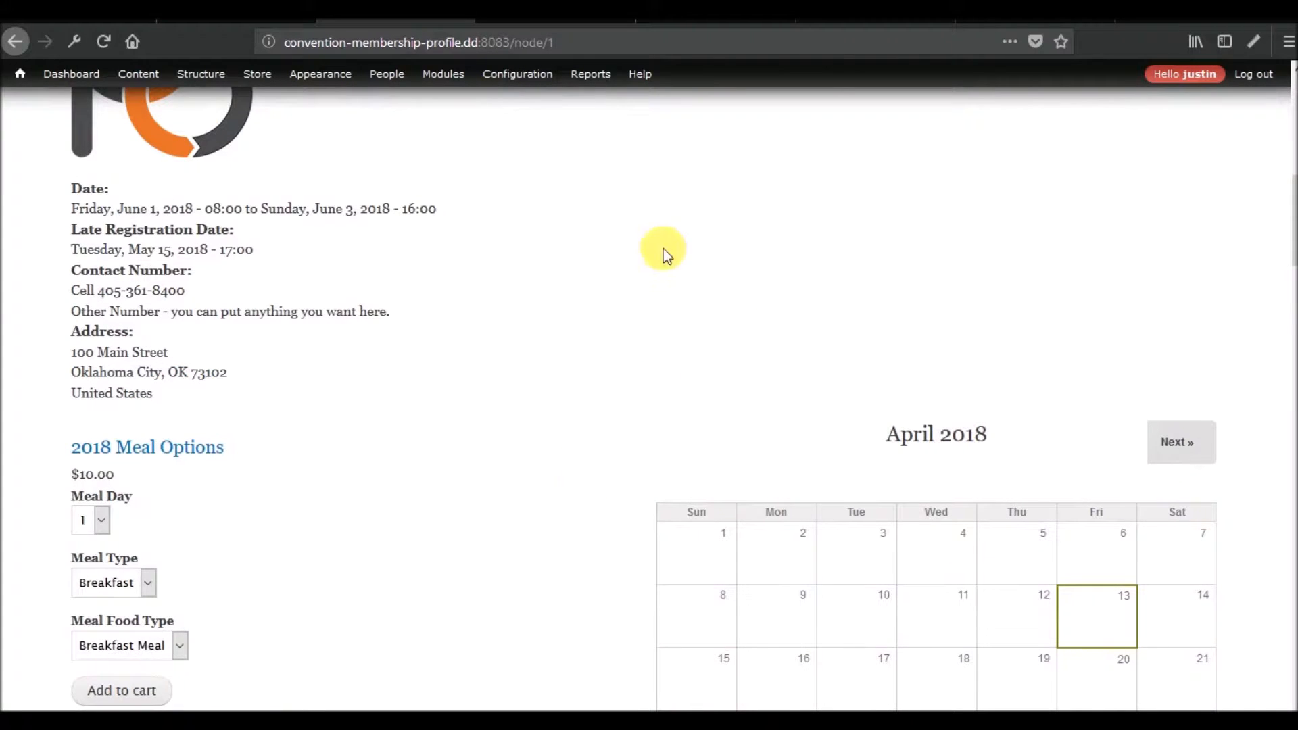
{"action": "scroll", "coordinate": [553, 326], "scroll_direction": "down", "scroll_amount": 8}
{"action": "scroll", "coordinate": [553, 326], "scroll_direction": "up", "scroll_amount": 12}
Return to the view and rename the Test - Speakers Per Event display to Speakers Per Event.
{"action": "left_click", "coordinate": [230, 21]}
{"action": "scroll", "coordinate": [679, 433], "scroll_direction": "down", "scroll_amount": 3}
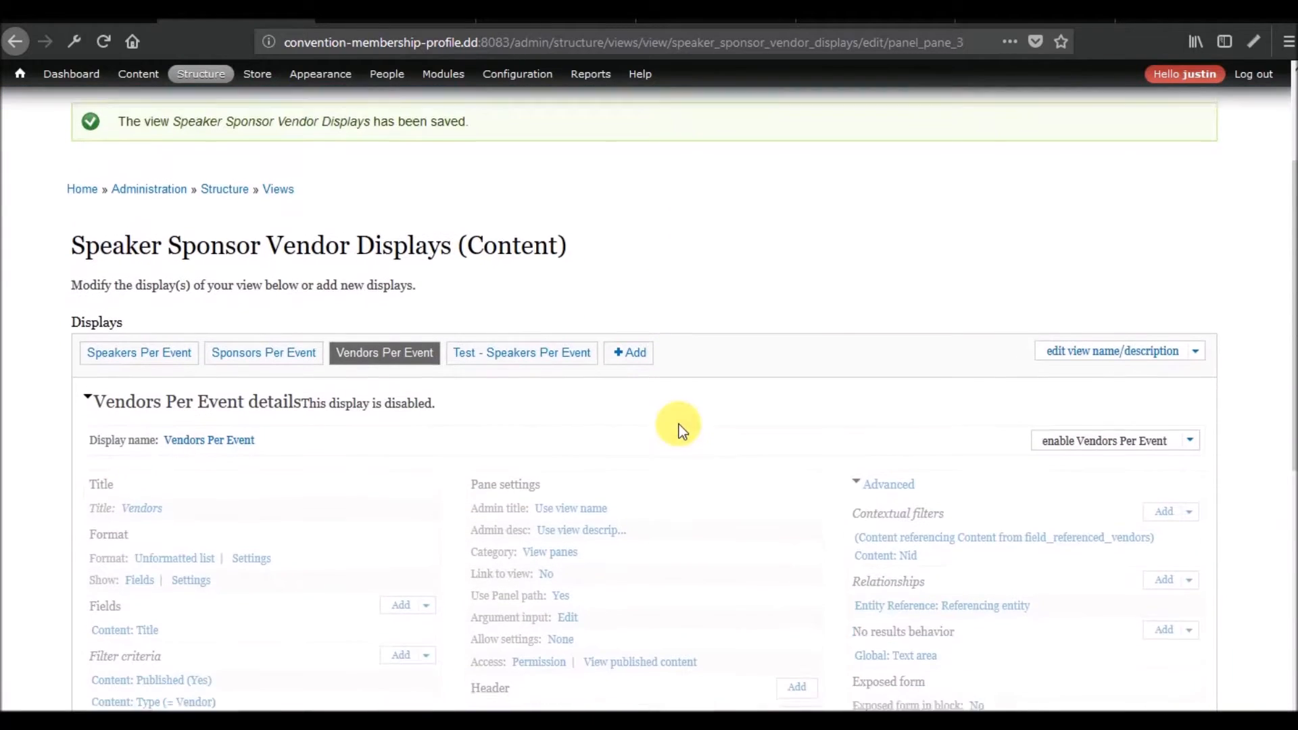
{"action": "left_click", "coordinate": [524, 325]}
{"action": "left_click", "coordinate": [222, 543]}
{"action": "left_click_drag", "start_coordinate": [315, 371], "coordinate": [139, 369]}
{"action": "key", "text": "BackSpace"}
{"action": "left_click", "coordinate": [298, 529]}
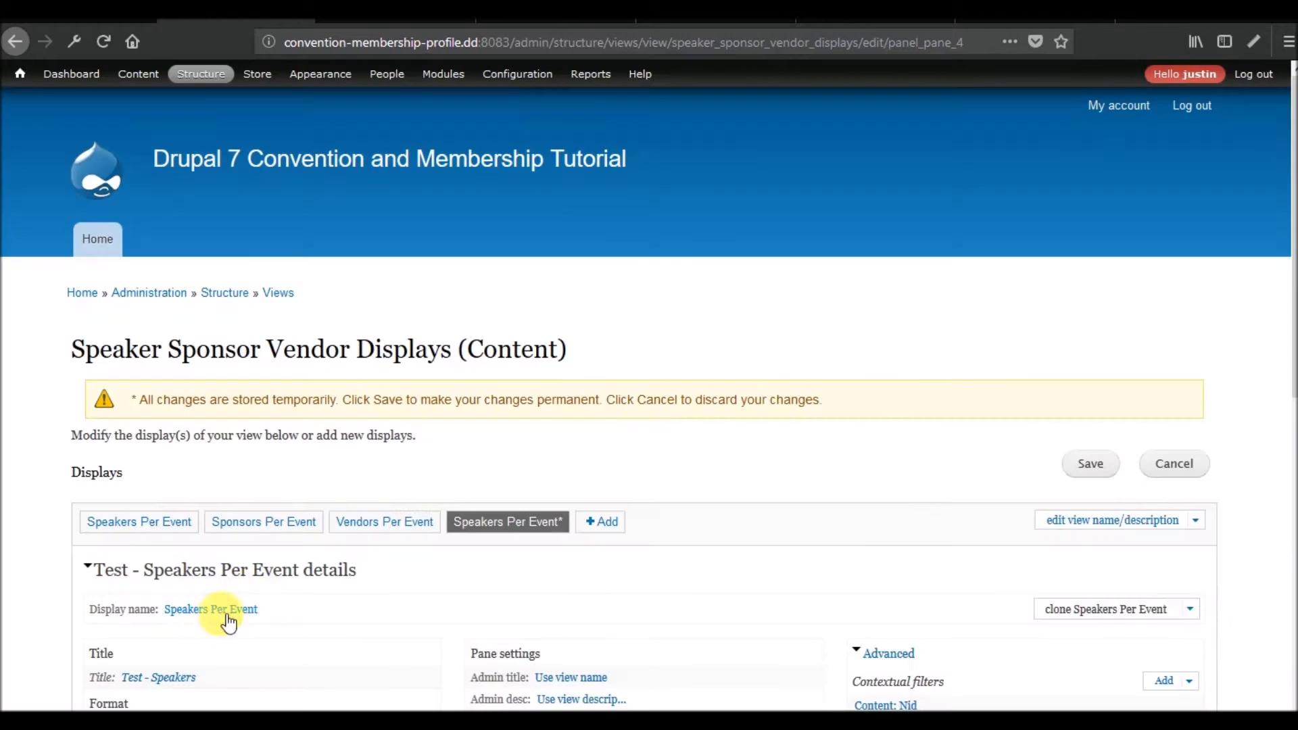
Change the renamed display's title to Speakers, for this display only.
{"action": "left_click", "coordinate": [169, 676]}
{"action": "left_click_drag", "start_coordinate": [318, 409], "coordinate": [226, 405]}
{"action": "key", "text": "BackSpace"}
{"action": "left_click", "coordinate": [351, 505]}
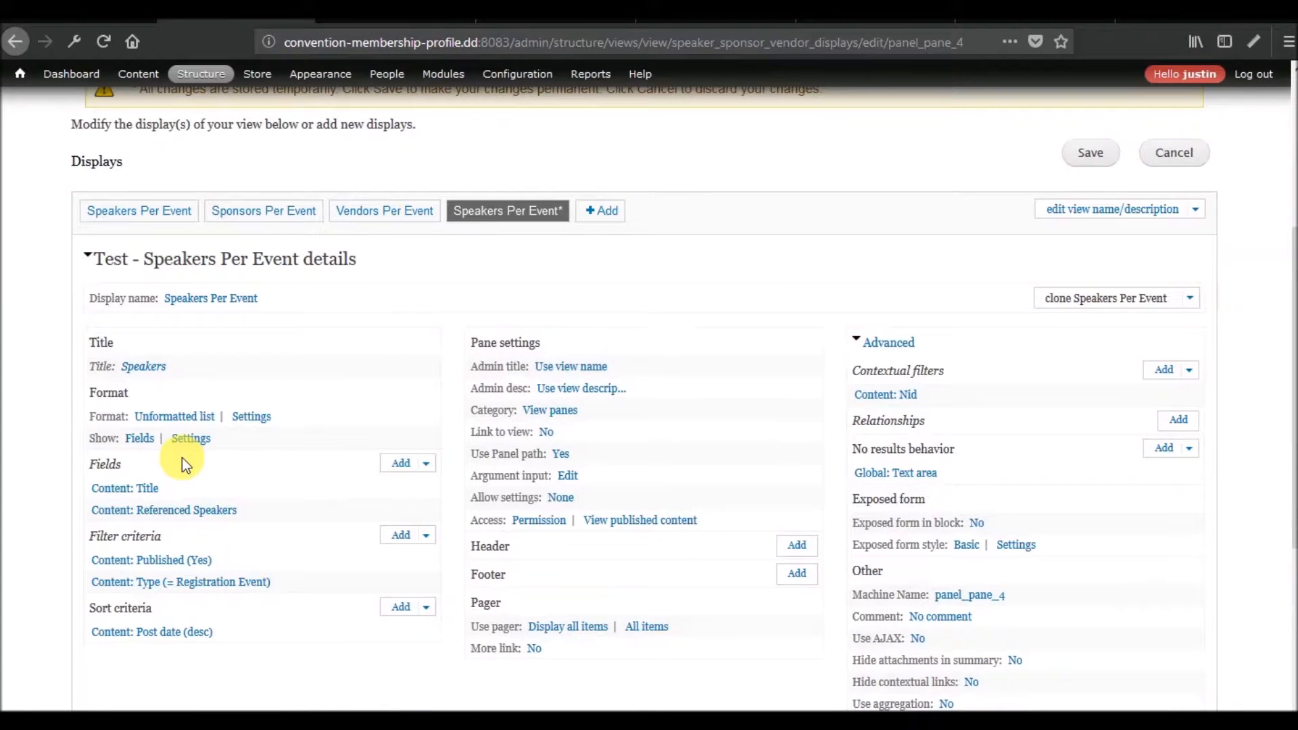
Preview the renamed Speakers Per Event display with contextual filter value 1 and check its query and output.
{"action": "scroll", "coordinate": [181, 457], "scroll_direction": "down", "scroll_amount": 5}
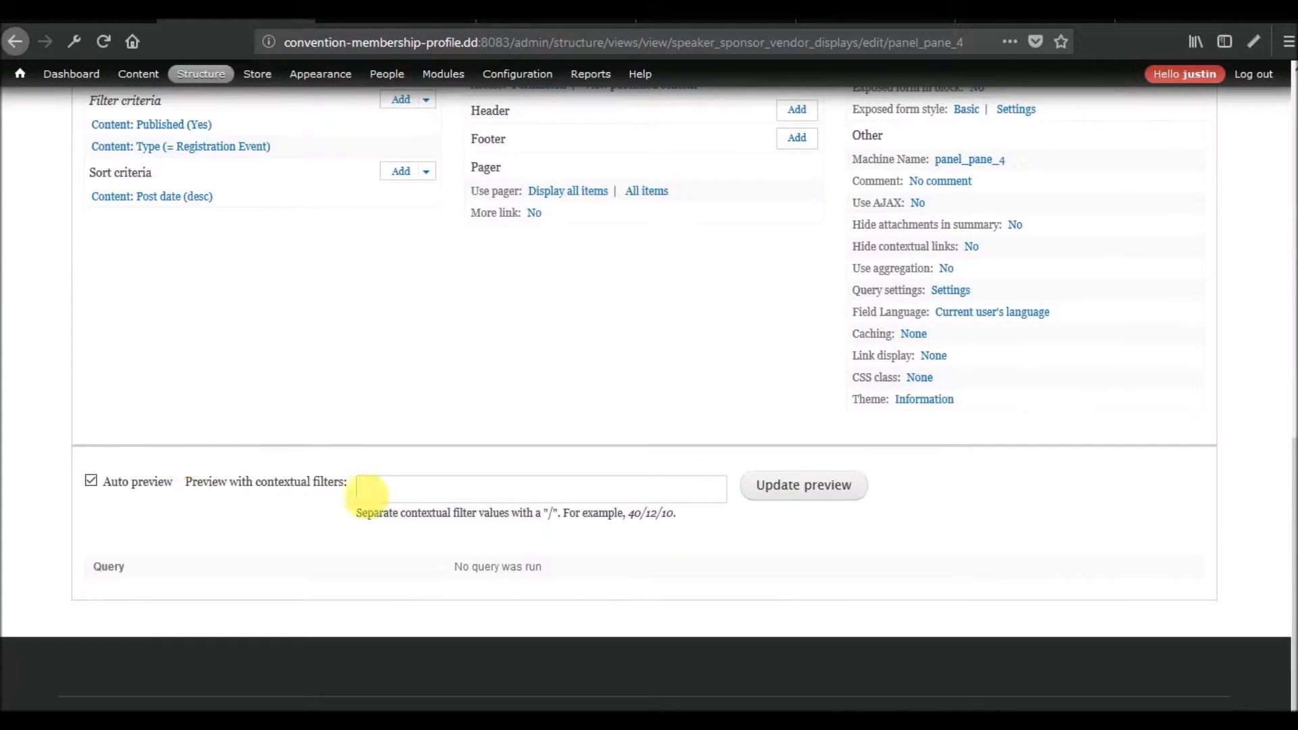
{"action": "left_click", "coordinate": [401, 496]}
{"action": "type", "text": "1"}
{"action": "left_click", "coordinate": [840, 491]}
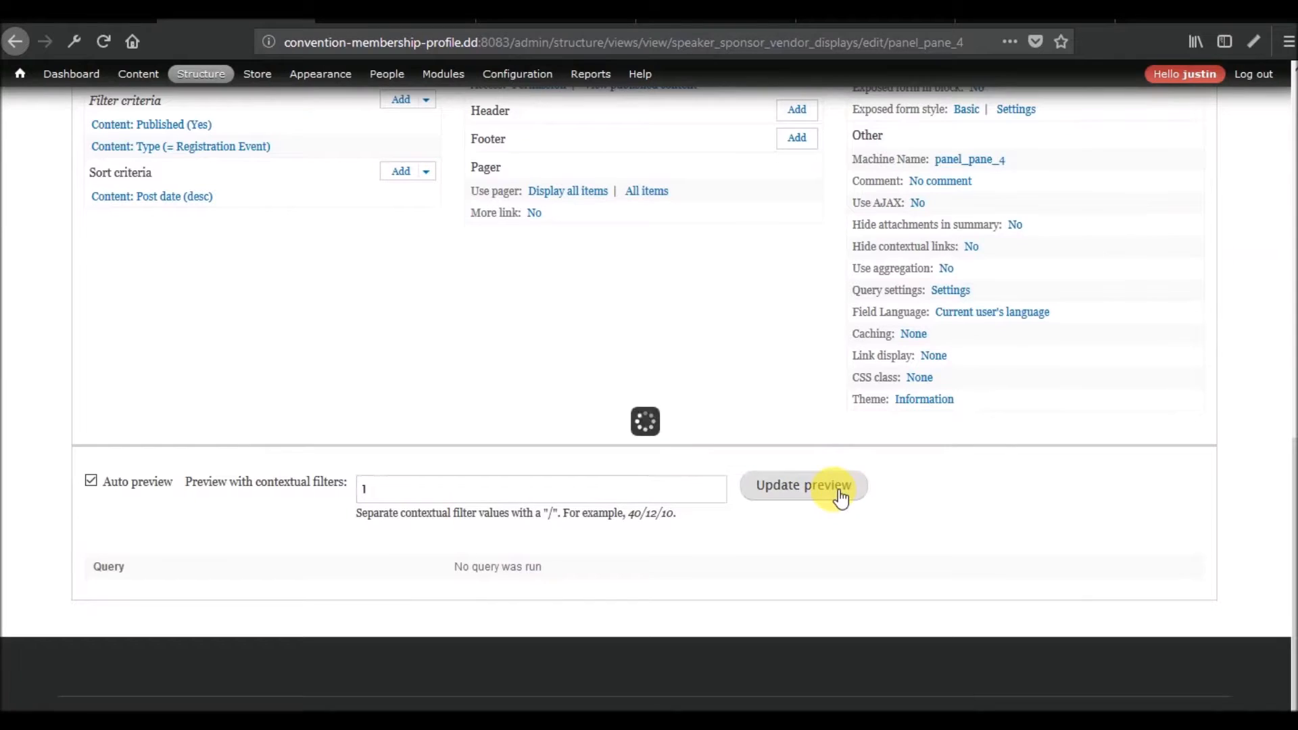
{"action": "scroll", "coordinate": [440, 550], "scroll_direction": "down", "scroll_amount": 3}
{"action": "scroll", "coordinate": [284, 577], "scroll_direction": "up", "scroll_amount": 5}
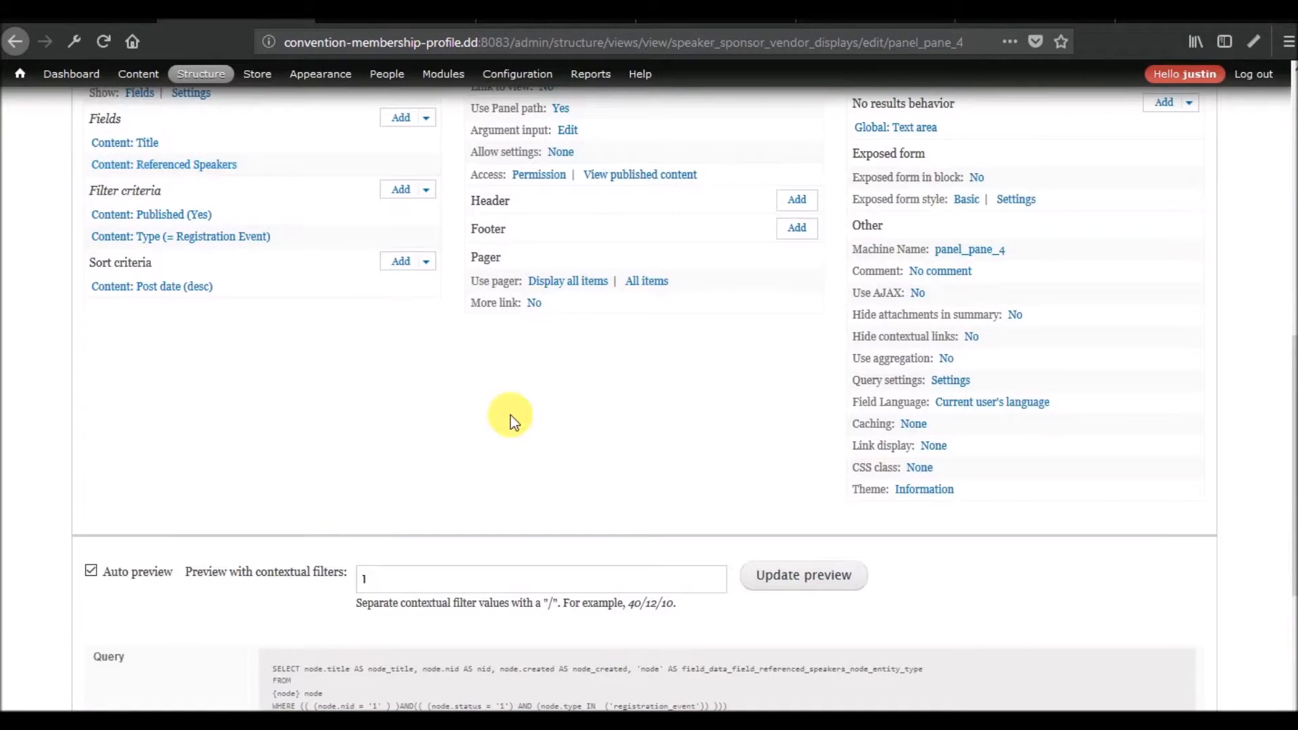
Clone the new Speakers Per Event display and name the copy Sponsors Per Event.
{"action": "scroll", "coordinate": [509, 415], "scroll_direction": "up", "scroll_amount": 8}
{"action": "left_click", "coordinate": [1115, 481]}
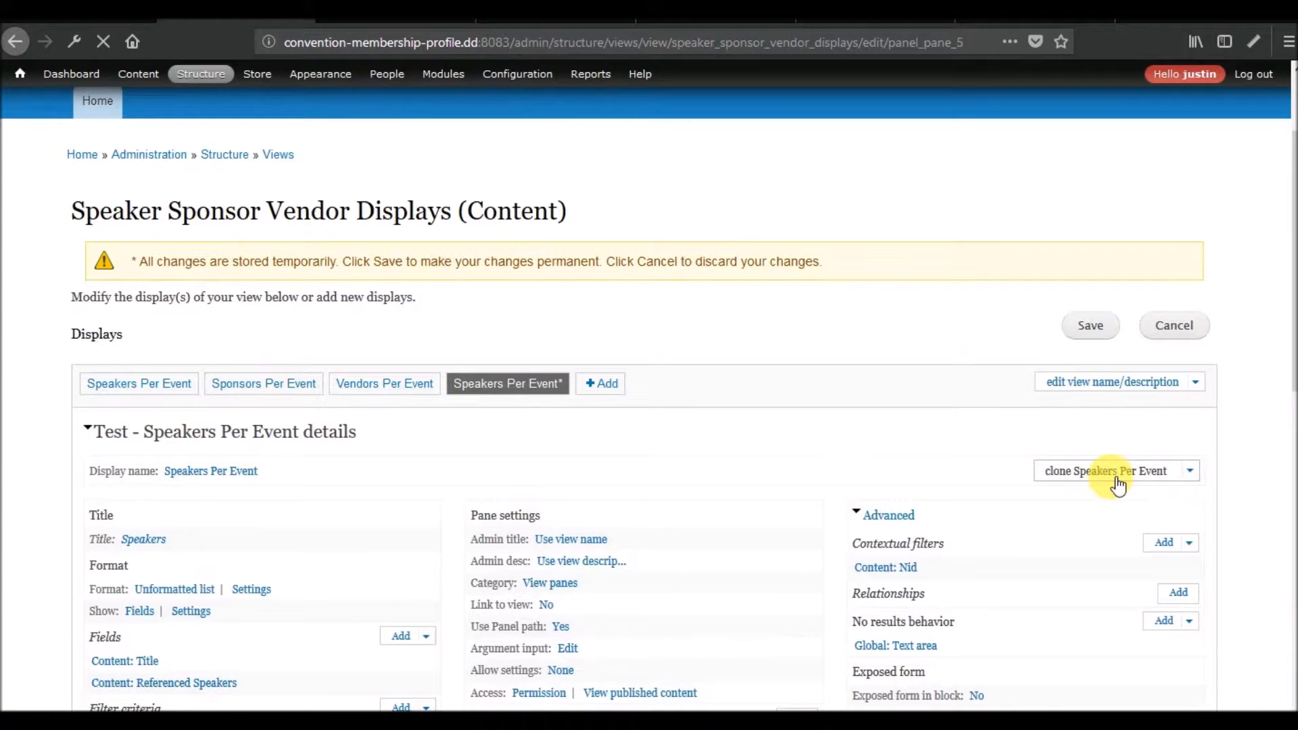
{"action": "scroll", "coordinate": [578, 504], "scroll_direction": "down", "scroll_amount": 3}
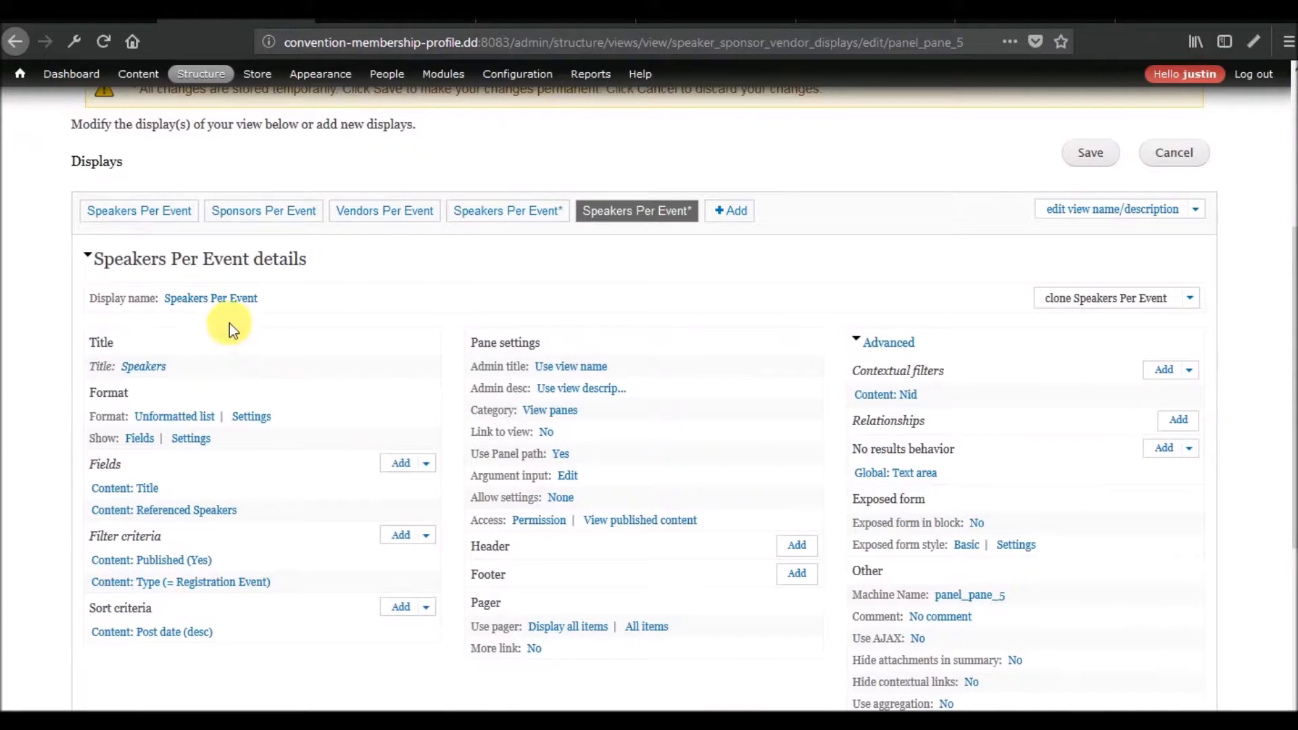
{"action": "left_click", "coordinate": [208, 300]}
{"action": "double_click", "coordinate": [318, 372]}
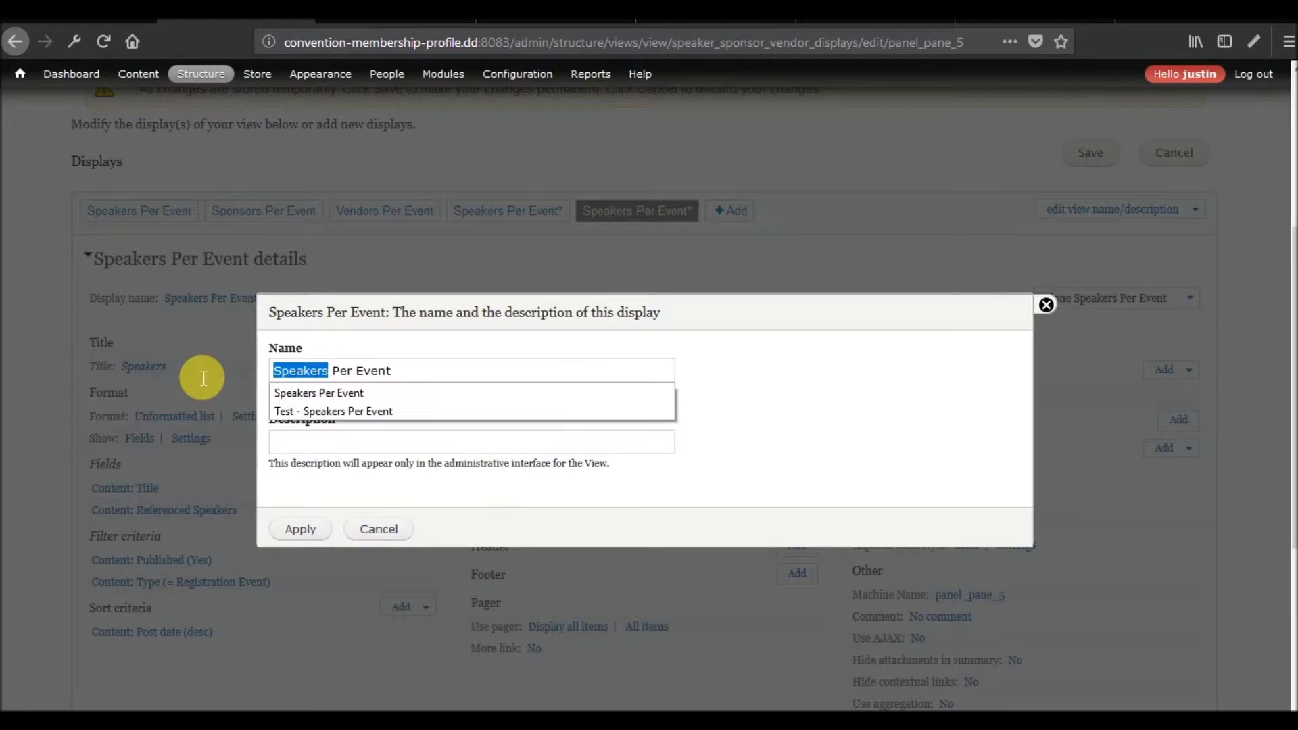
{"action": "type", "text": "Sponosor"}
{"action": "key", "text": "BackSpace"}
{"action": "key", "text": "BackSpace"}
{"action": "key", "text": "BackSpace"}
{"action": "key", "text": "BackSpace"}
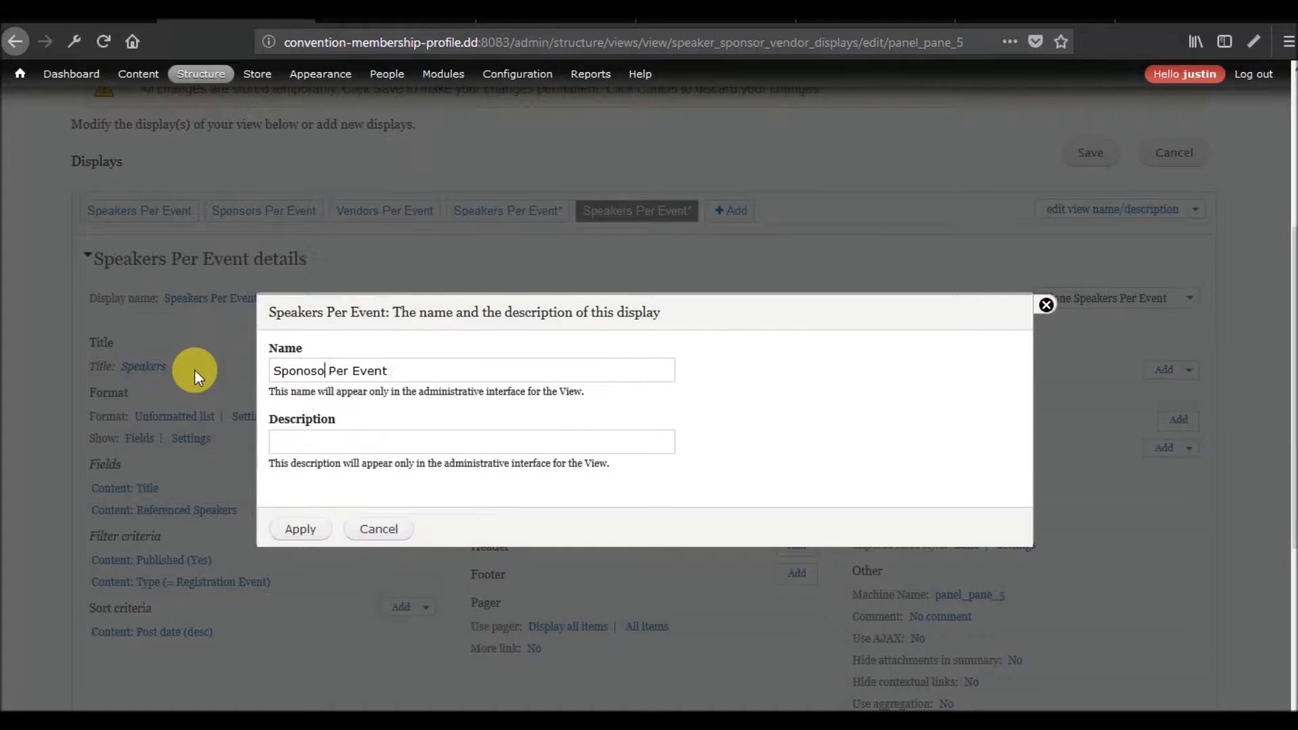
{"action": "type", "text": "sors"}
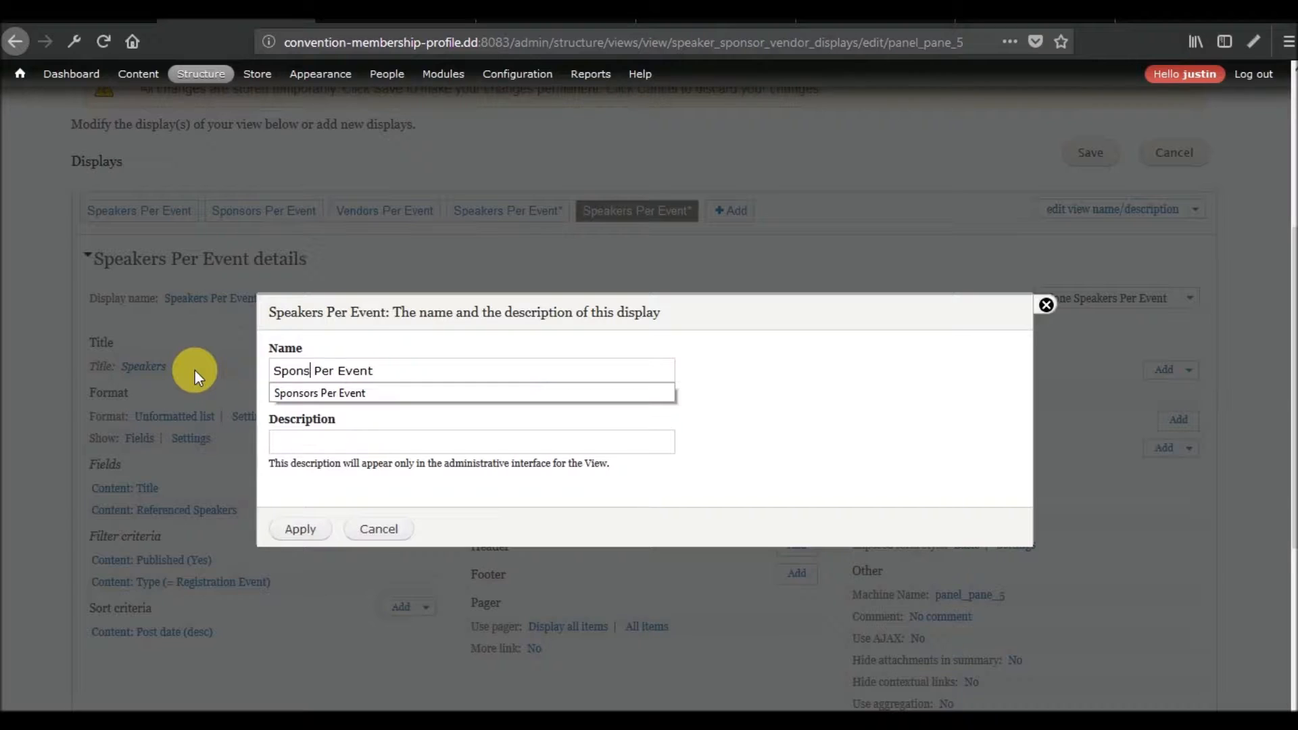
{"action": "left_click", "coordinate": [305, 536]}
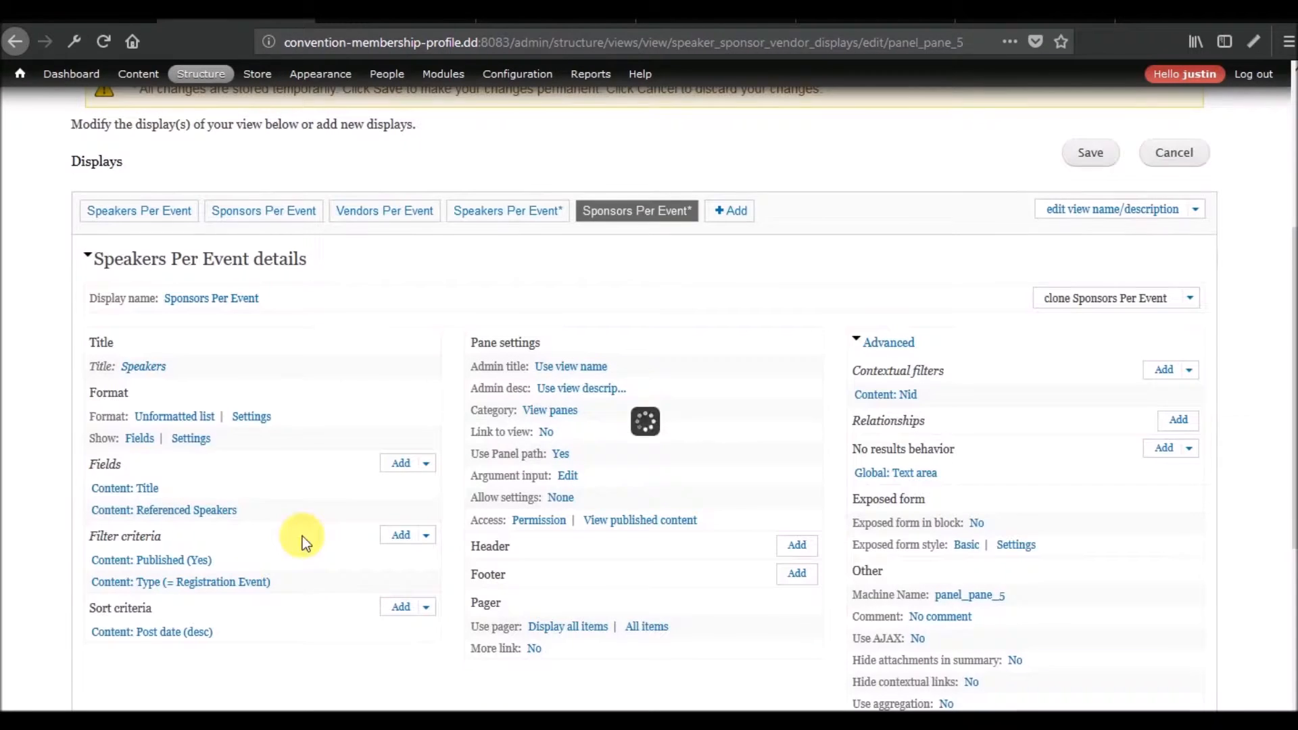
Set the cloned display's title to Sponsors, for this display only.
{"action": "left_click", "coordinate": [142, 365]}
{"action": "left_click_drag", "start_coordinate": [354, 400], "coordinate": [297, 408]}
{"action": "type", "text": "onsors"}
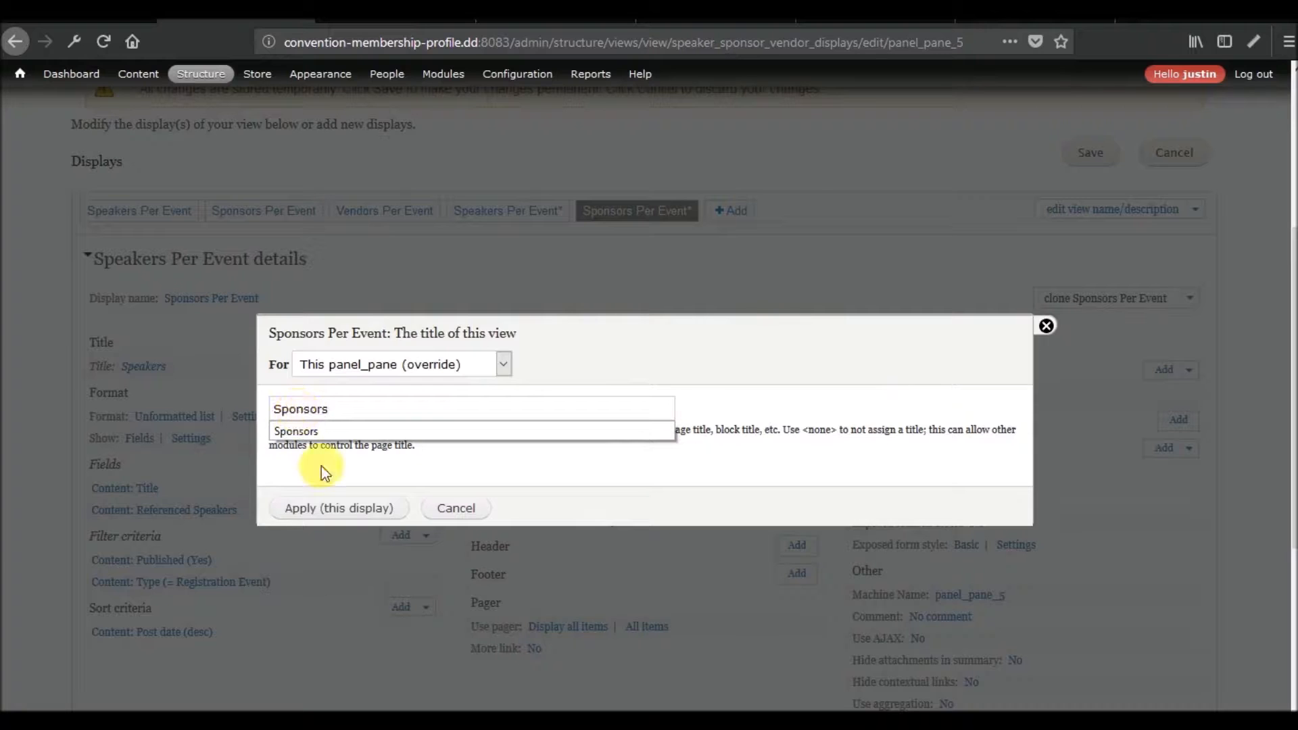
{"action": "left_click", "coordinate": [365, 510]}
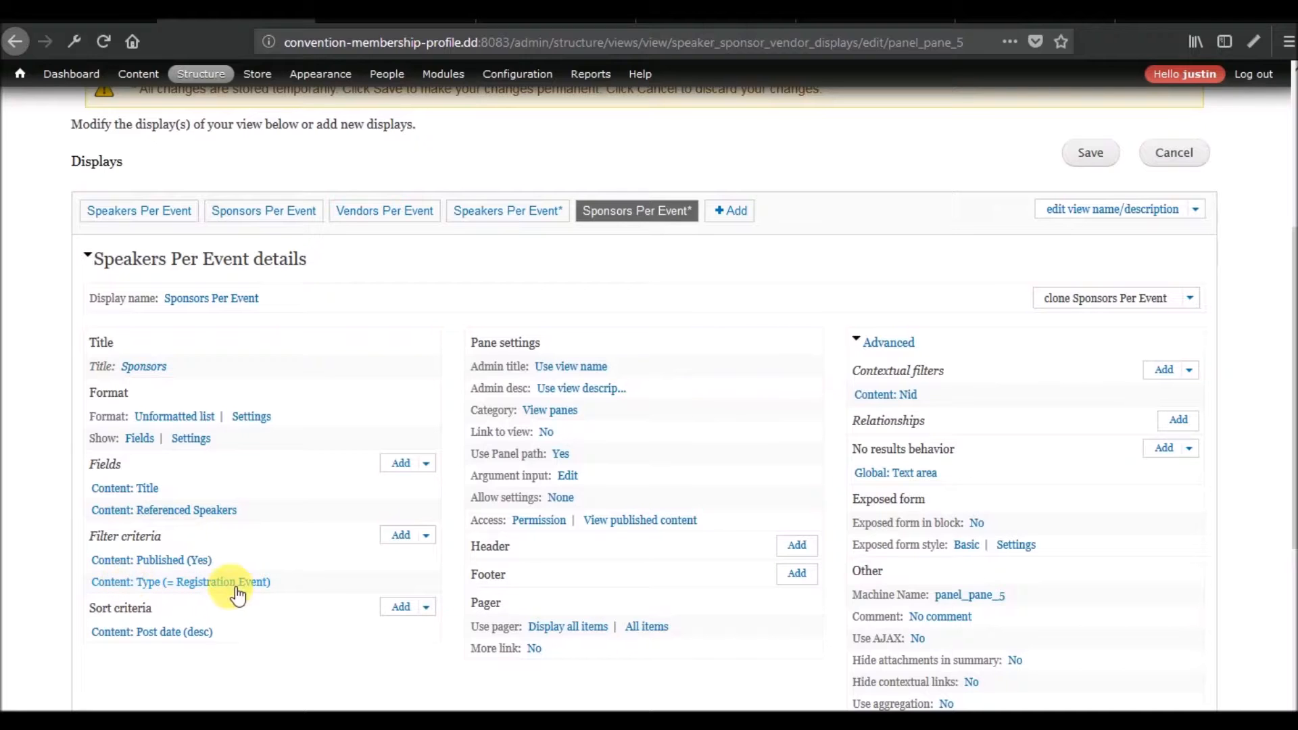
Remove the Content: Referenced Speakers field from the cloned Sponsors Per Event display.
{"action": "left_click", "coordinate": [426, 463]}
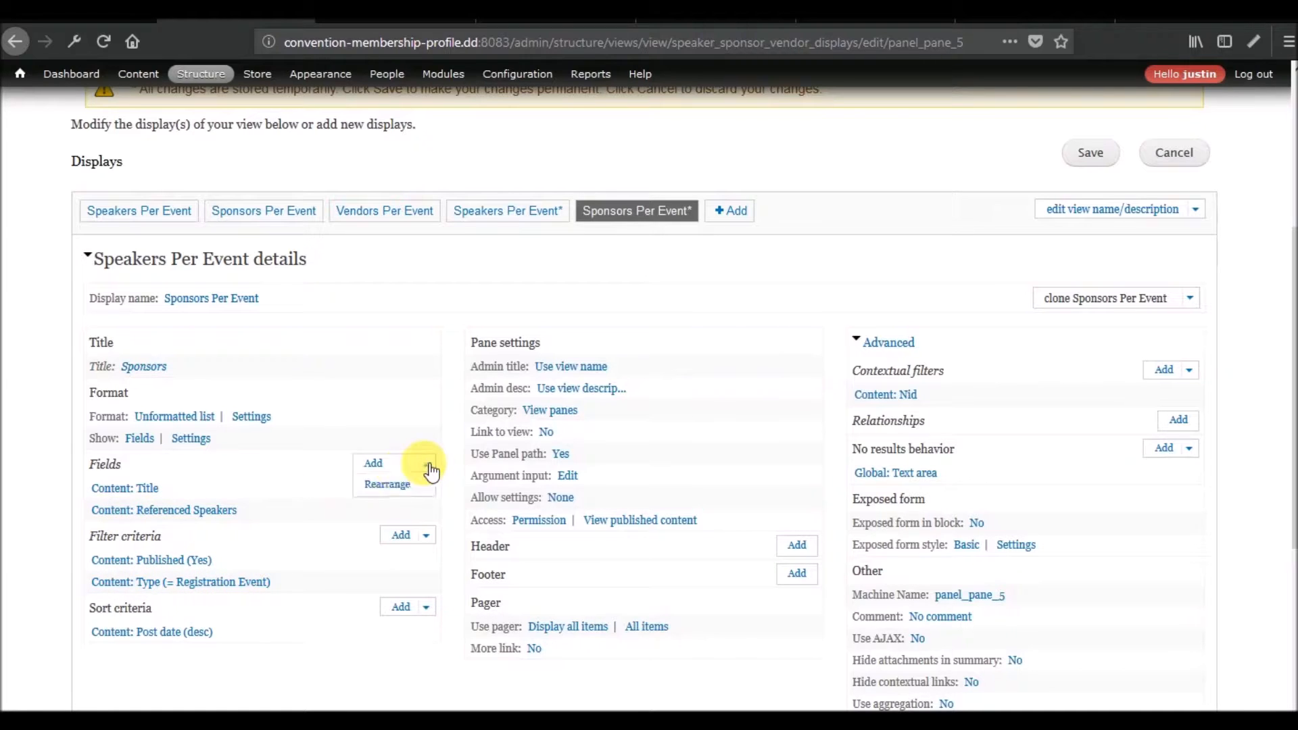
{"action": "left_click", "coordinate": [379, 486]}
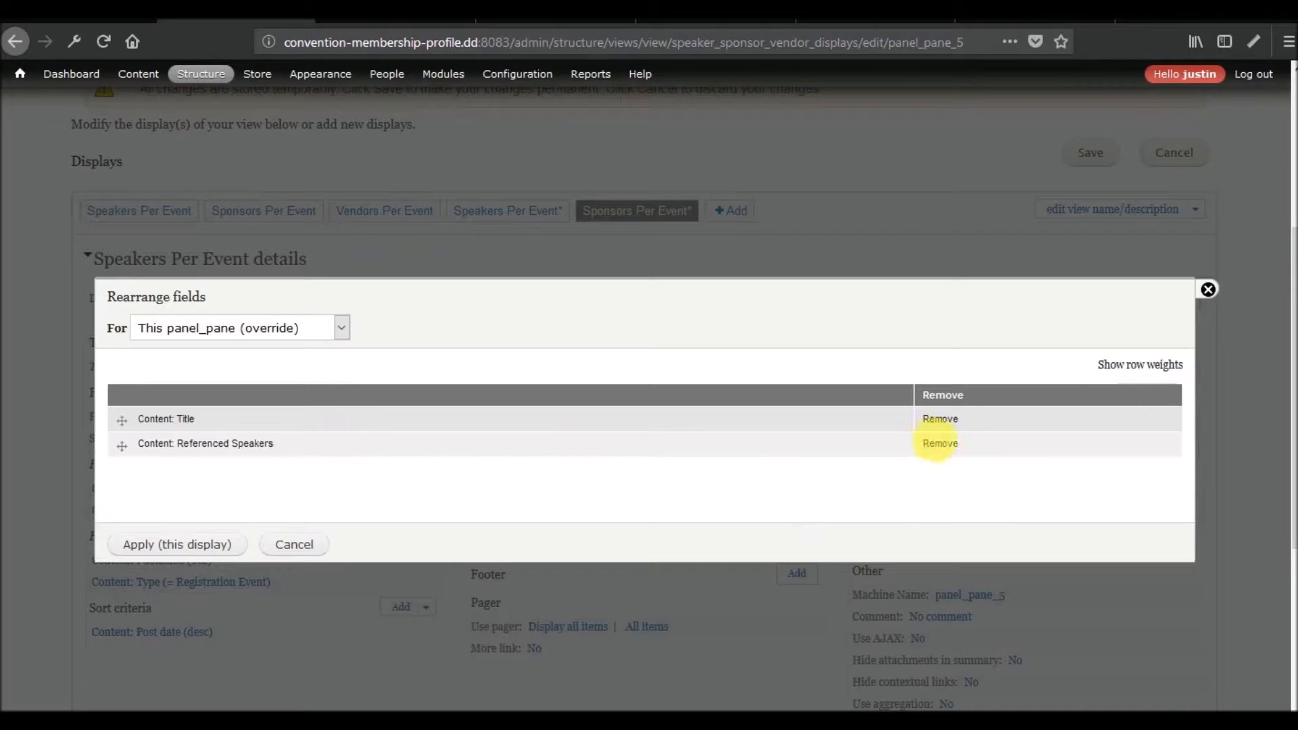
{"action": "left_click", "coordinate": [940, 444]}
{"action": "left_click", "coordinate": [169, 543]}
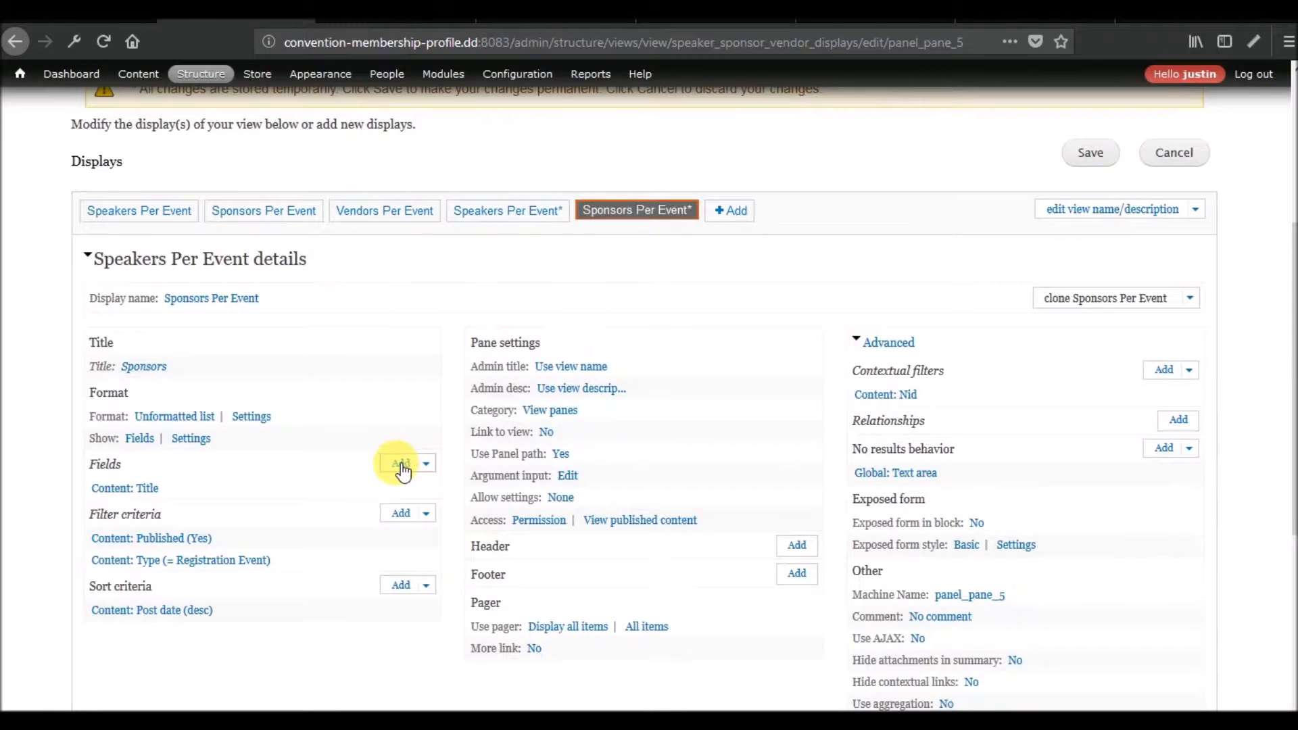
Add the Content: Referenced Sponsors field to the cloned Sponsors Per Event display, for this display only.
{"action": "left_click", "coordinate": [402, 465]}
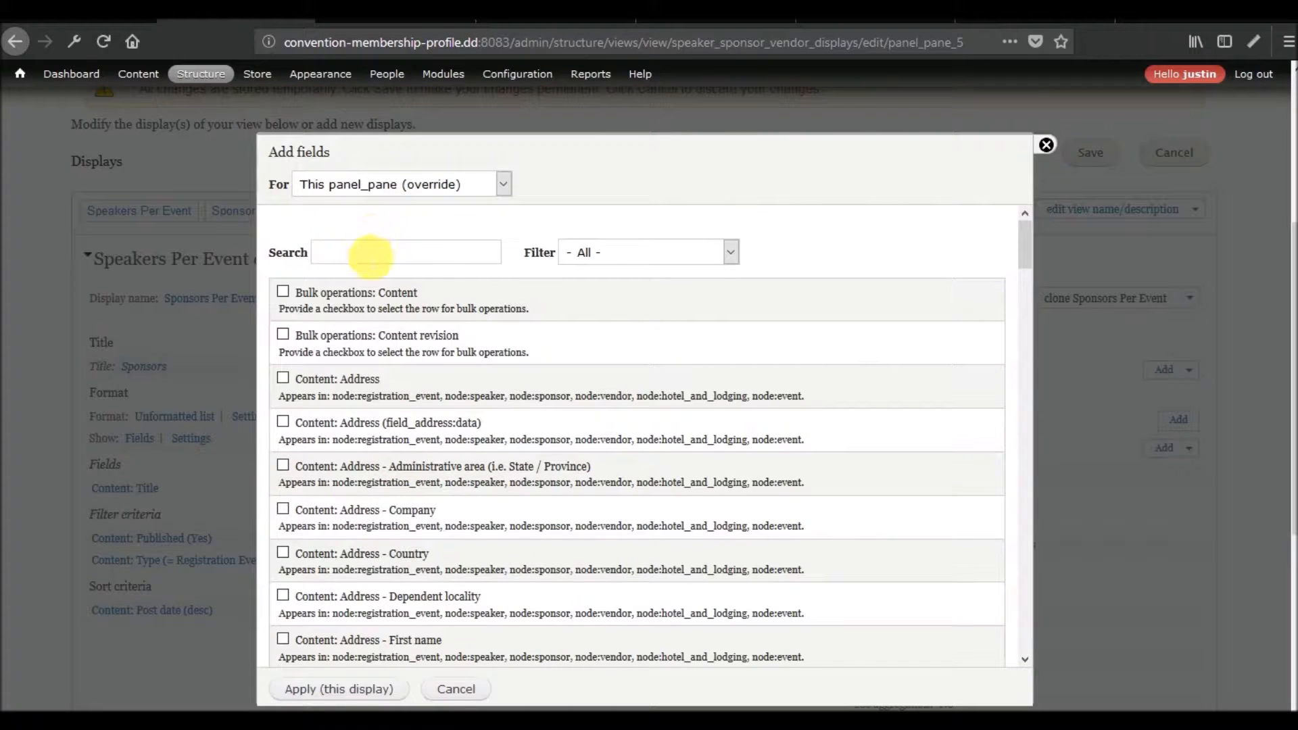
{"action": "type", "text": "sponso"}
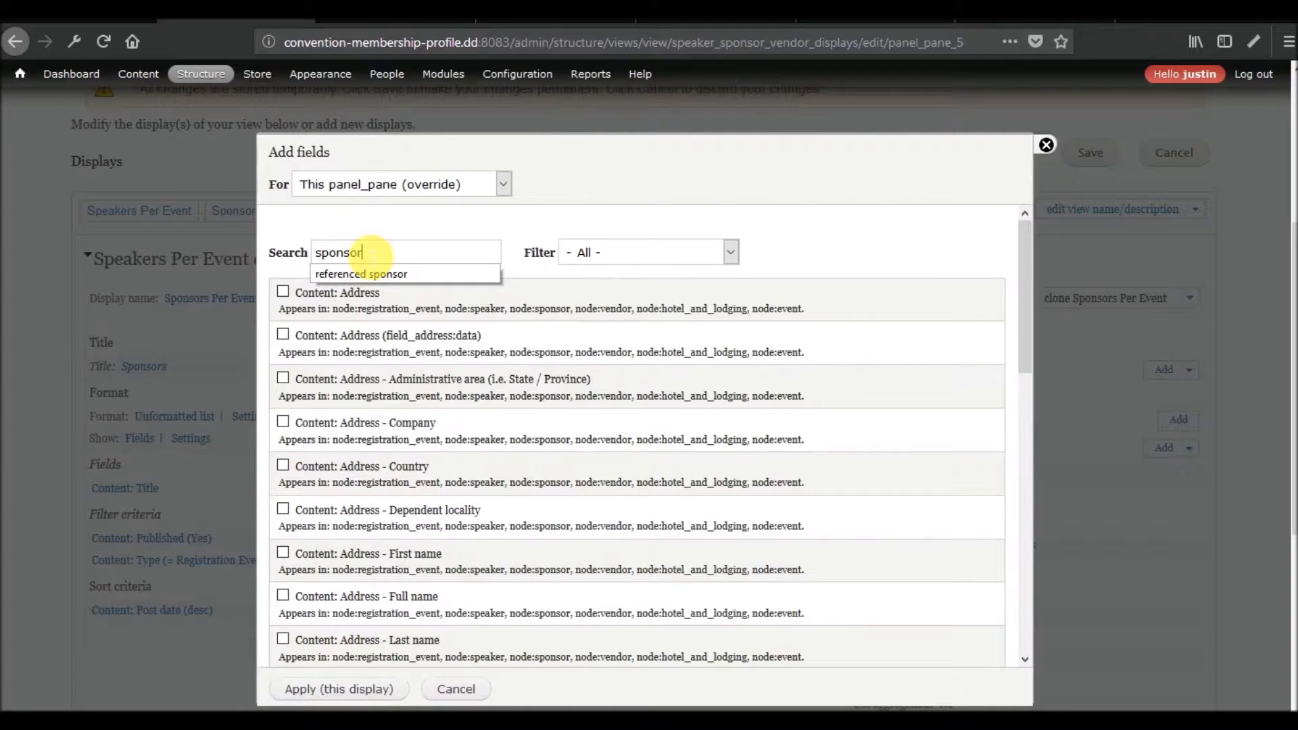
{"action": "type", "text": "r"}
{"action": "left_click", "coordinate": [364, 273]}
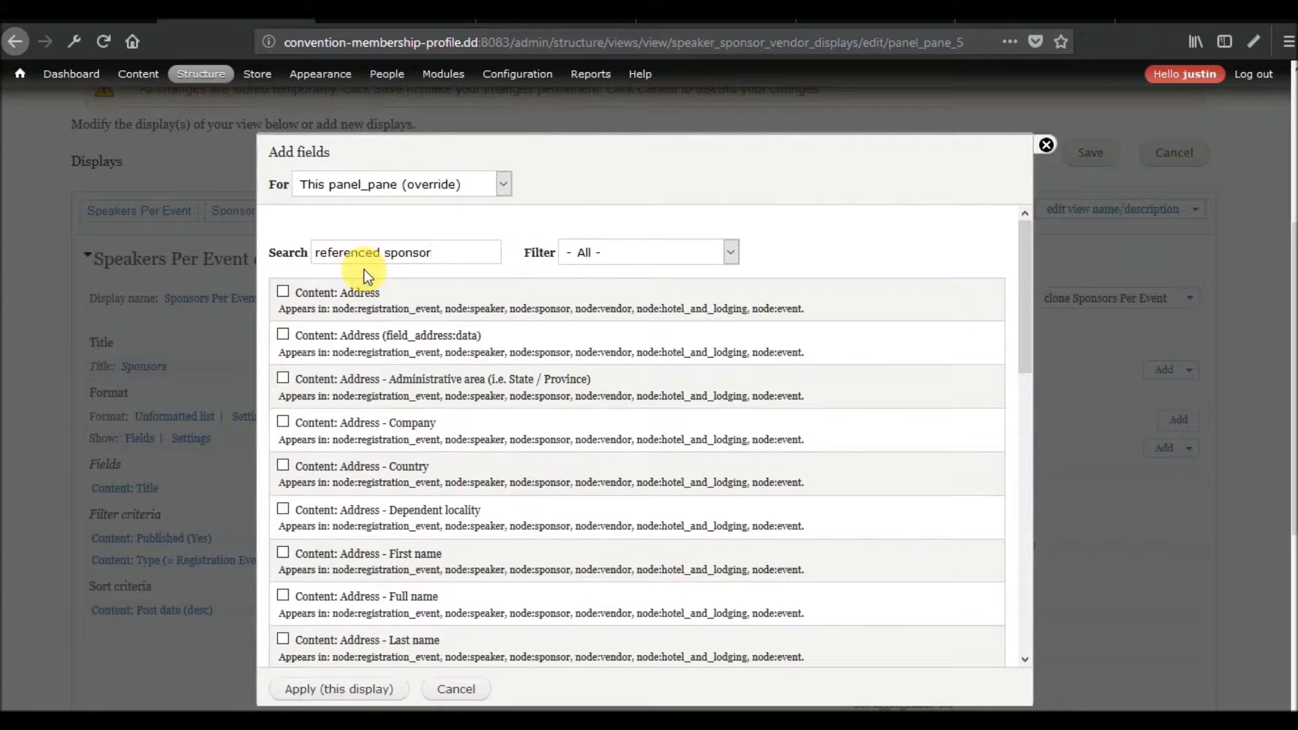
{"action": "scroll", "coordinate": [400, 463], "scroll_direction": "down", "scroll_amount": 3}
{"action": "scroll", "coordinate": [402, 406], "scroll_direction": "up", "scroll_amount": 3}
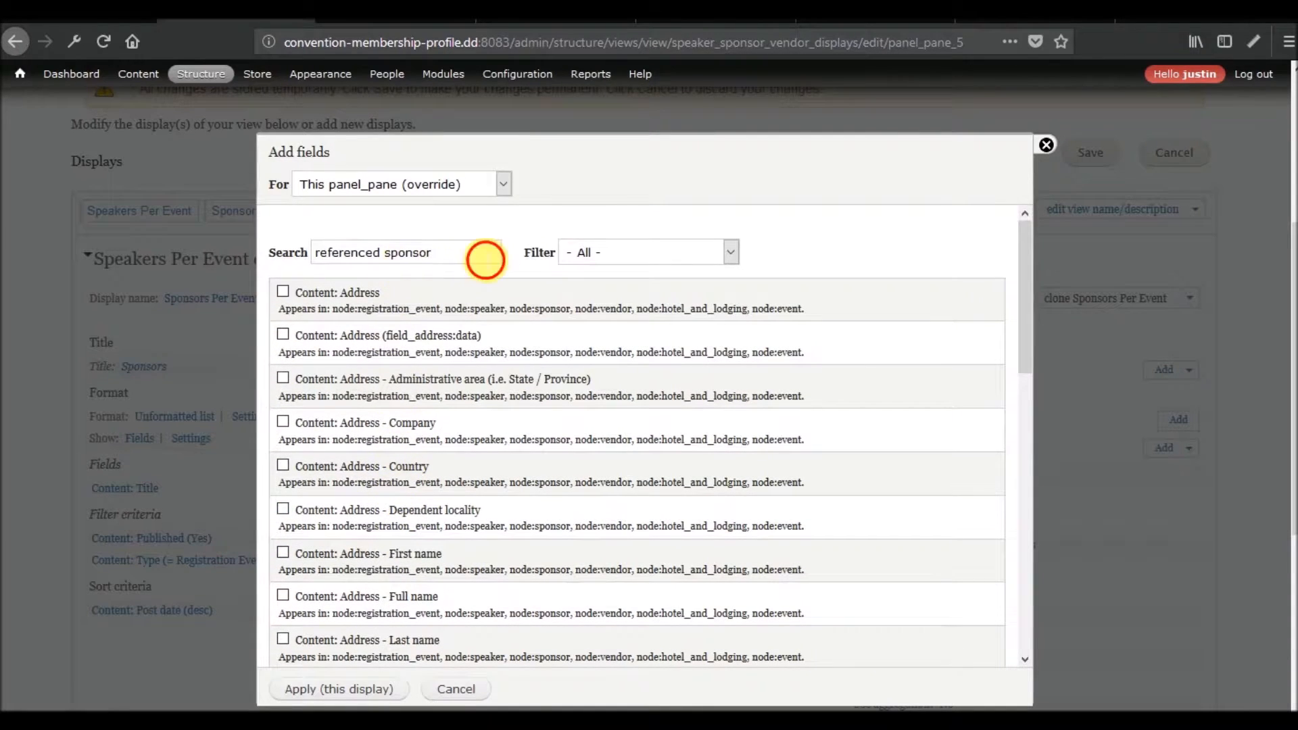
{"action": "triple_click", "coordinate": [484, 258]}
{"action": "type", "text": "referenced spons"}
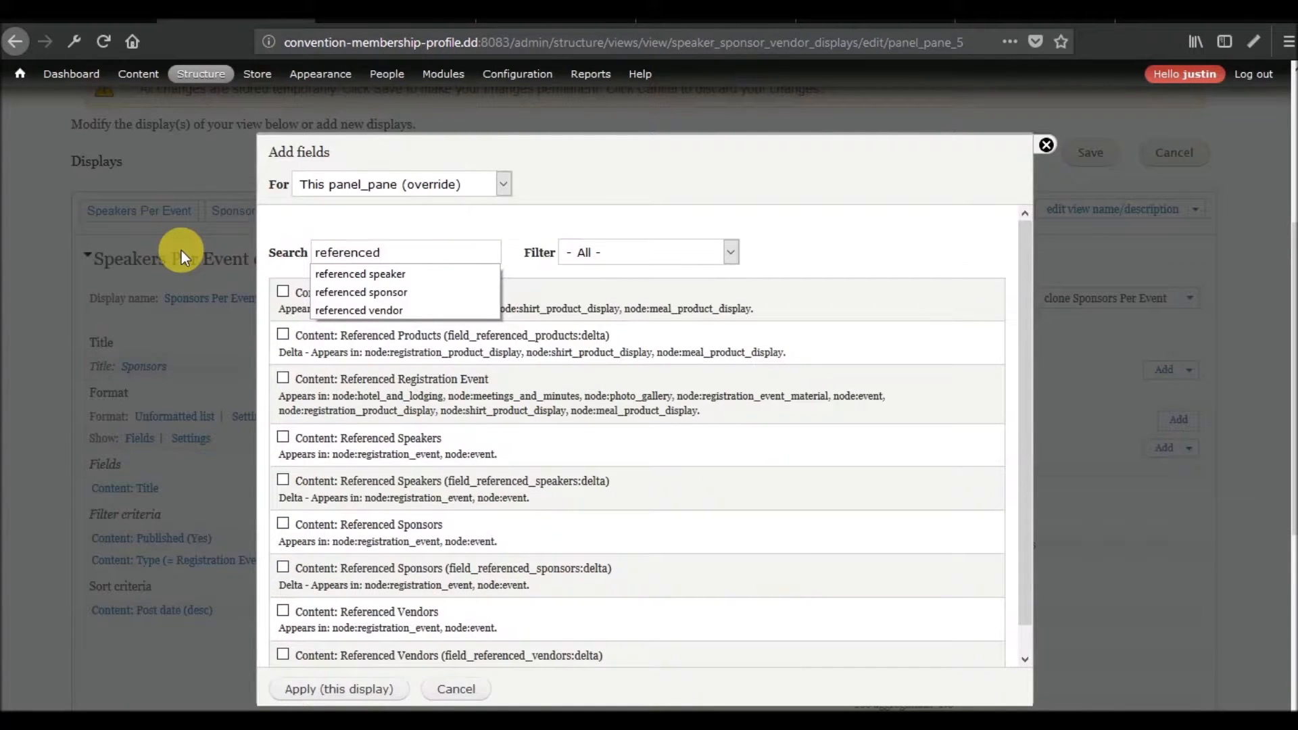
{"action": "left_click", "coordinate": [305, 294]}
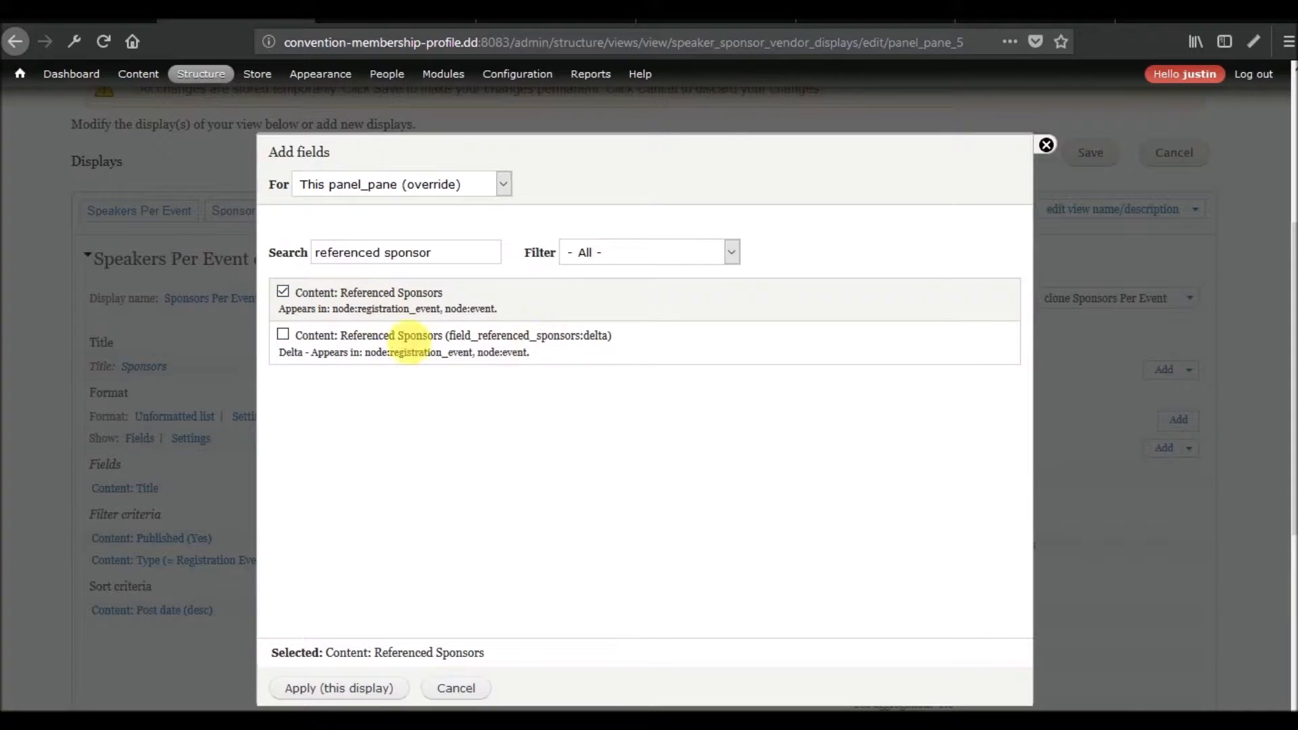
{"action": "left_click", "coordinate": [349, 688]}
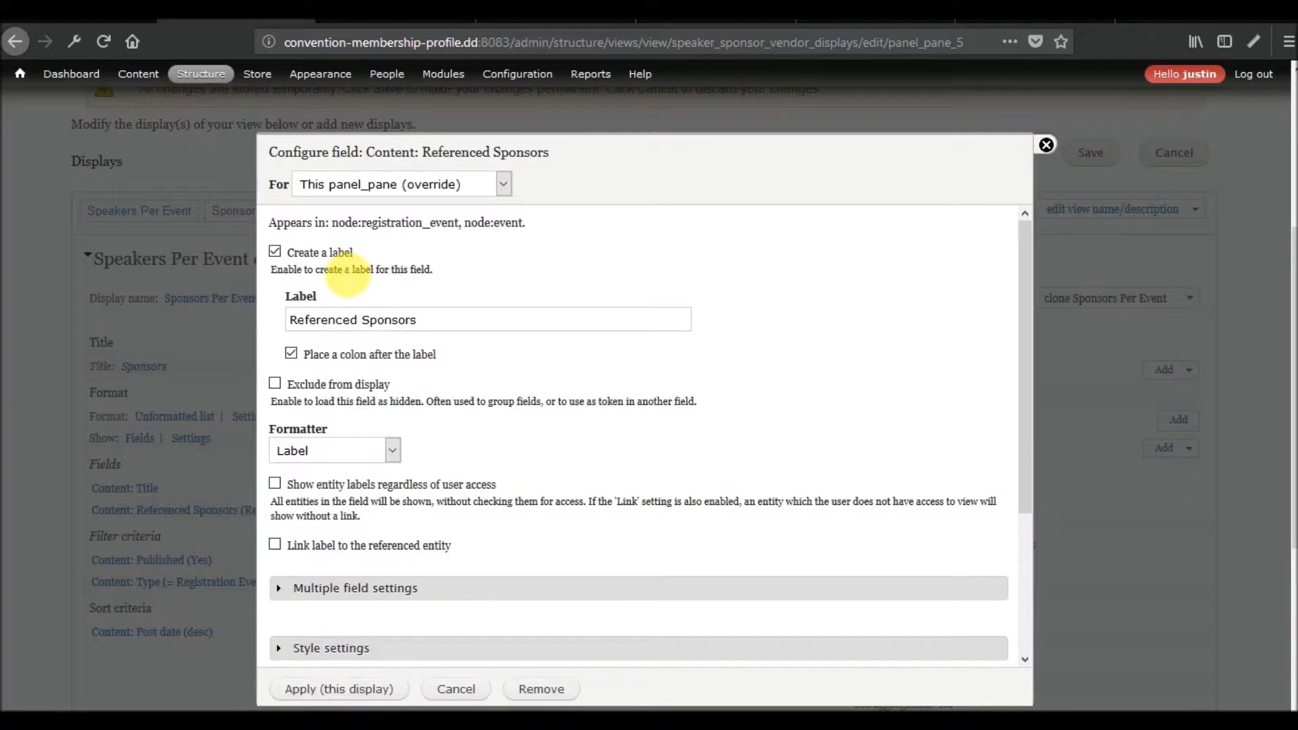
Configure the Referenced Sponsors field without a label and with its entity label linked to the referenced entity, for this display only.
{"action": "left_click", "coordinate": [330, 253]}
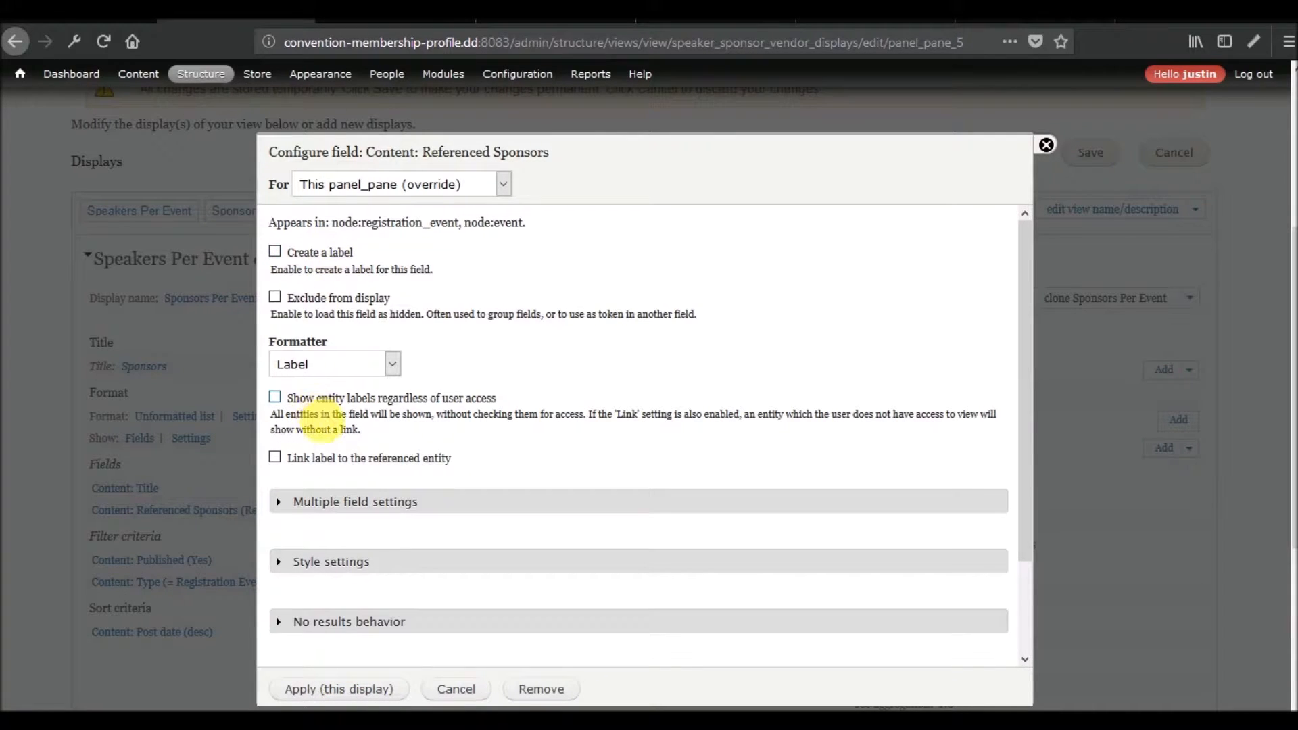
{"action": "left_click", "coordinate": [301, 460]}
{"action": "left_click", "coordinate": [311, 689]}
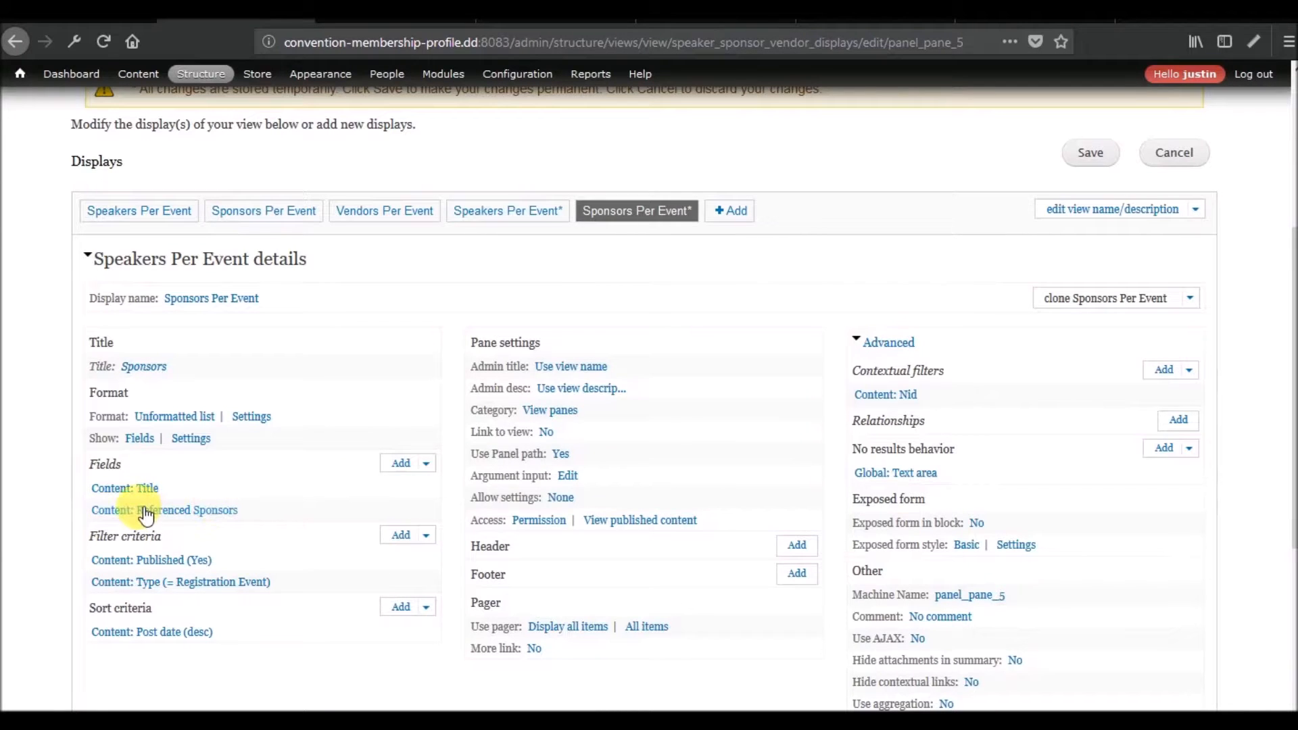
Preview the cloned Sponsors Per Event display with contextual filter value 1 and check its query and output.
{"action": "scroll", "coordinate": [137, 503], "scroll_direction": "down", "scroll_amount": 6}
{"action": "scroll", "coordinate": [242, 310], "scroll_direction": "up", "scroll_amount": 5}
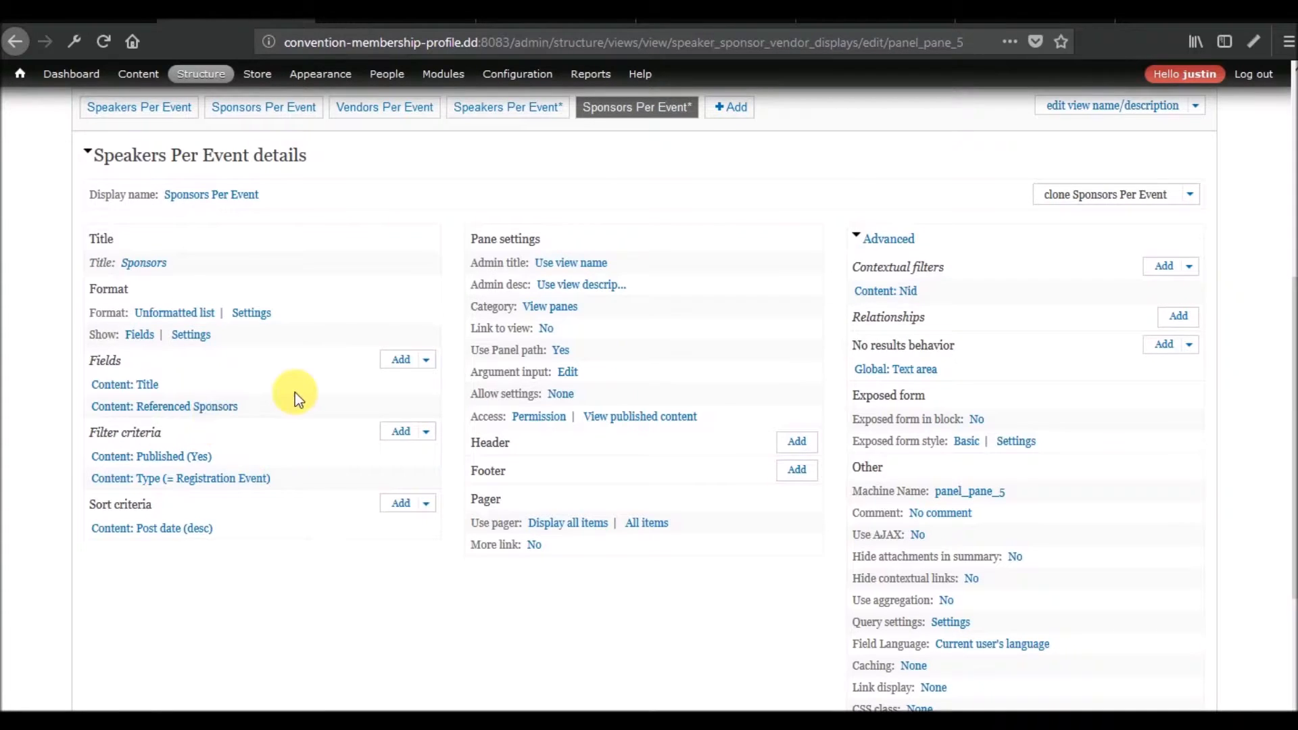
{"action": "scroll", "coordinate": [295, 392], "scroll_direction": "down", "scroll_amount": 5}
{"action": "left_click", "coordinate": [397, 493]}
{"action": "type", "text": "1"}
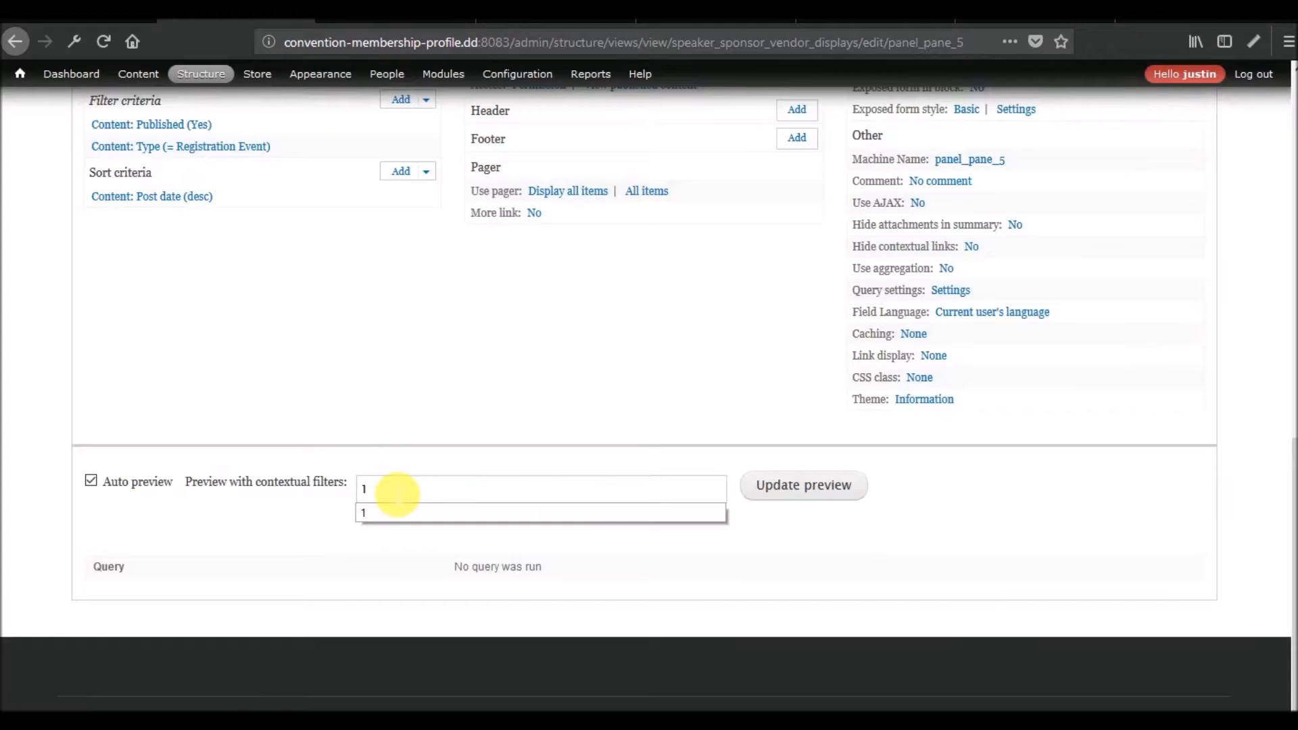
{"action": "left_click", "coordinate": [820, 486]}
{"action": "scroll", "coordinate": [695, 456], "scroll_direction": "down", "scroll_amount": 2}
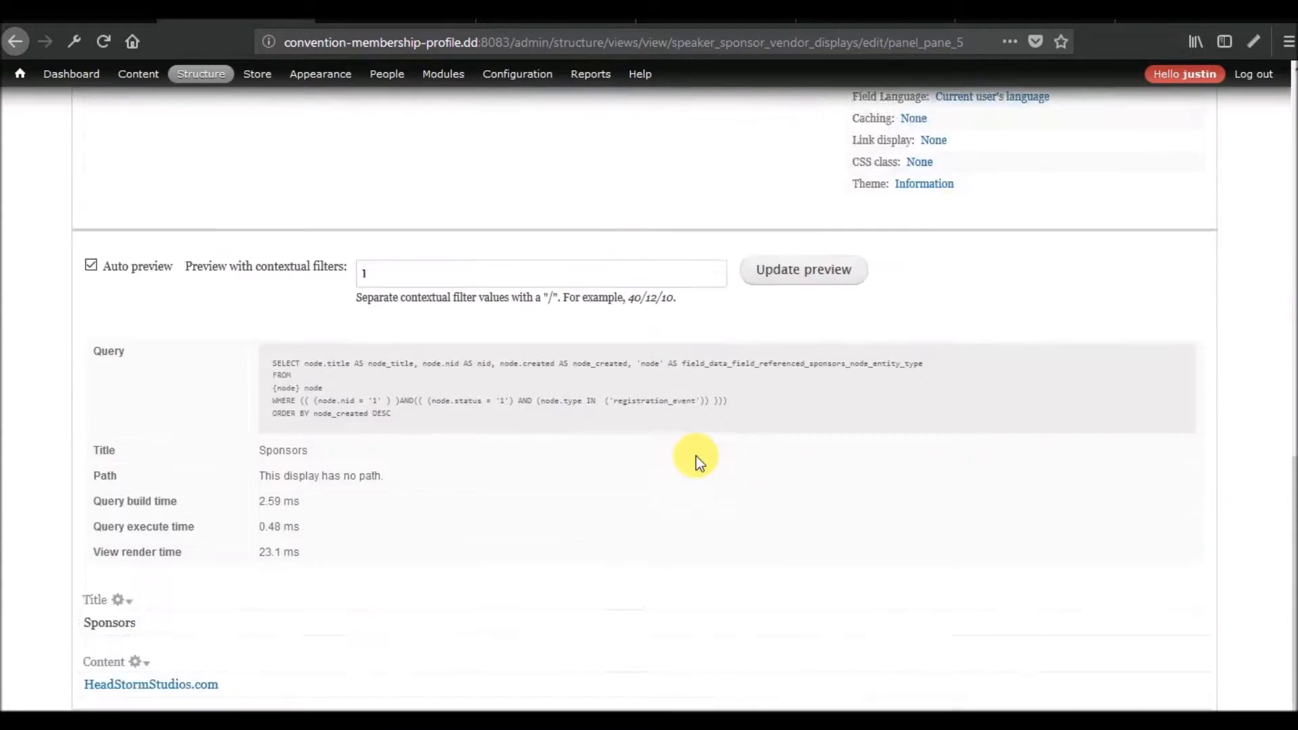
{"action": "scroll", "coordinate": [697, 458], "scroll_direction": "down", "scroll_amount": 3}
{"action": "scroll", "coordinate": [630, 498], "scroll_direction": "up", "scroll_amount": 10}
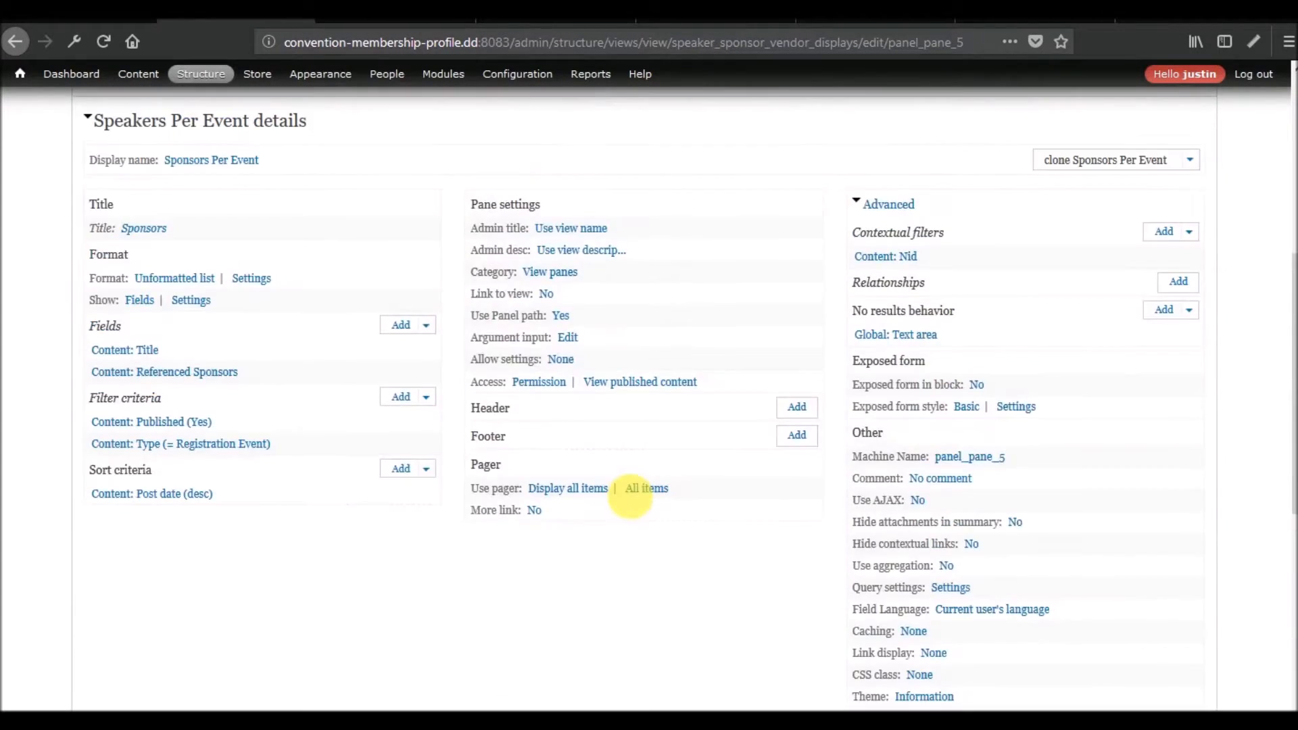
{"action": "scroll", "coordinate": [630, 496], "scroll_direction": "down", "scroll_amount": 10}
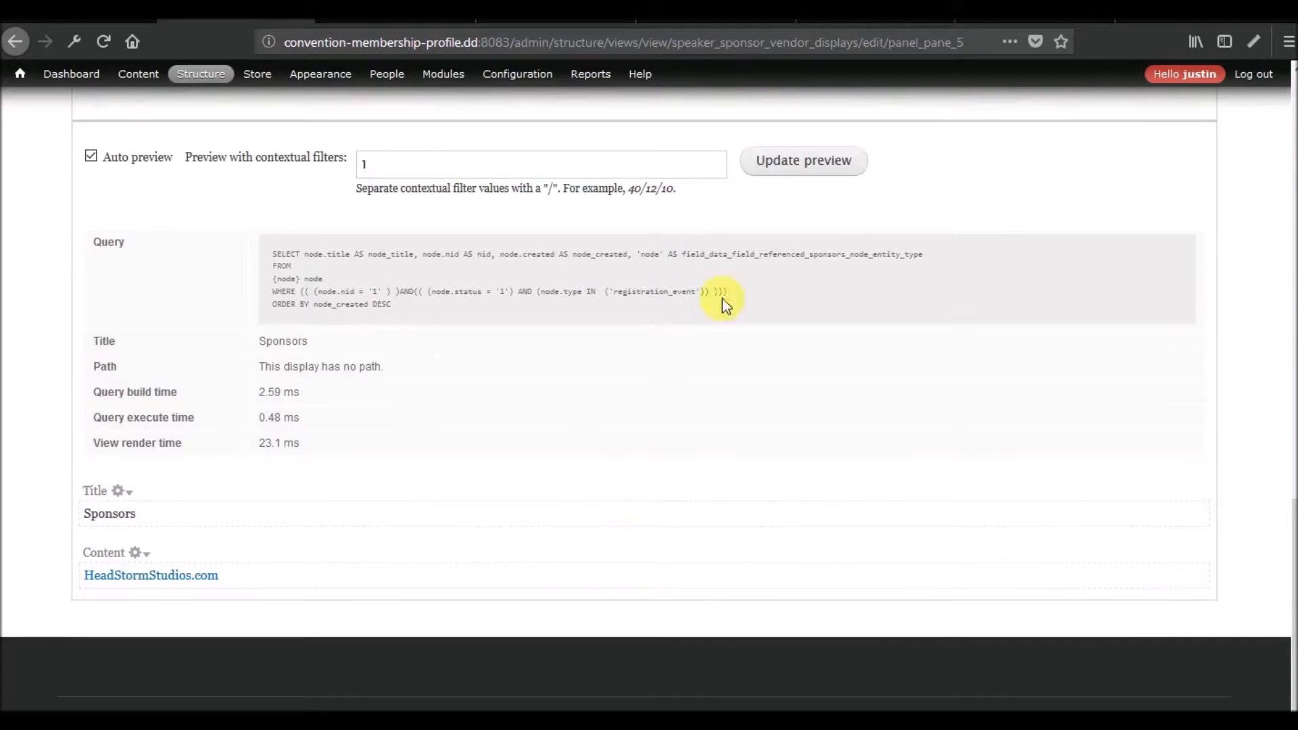
Refresh the Sponsors Per Event preview several times to check its query and render times.
{"action": "left_click", "coordinate": [797, 169]}
{"action": "left_click", "coordinate": [796, 169]}
{"action": "left_click", "coordinate": [797, 169]}
Open the new Speakers Per Event display, preview it with contextual filter value 1, and rerun the preview to check its timings.
{"action": "scroll", "coordinate": [518, 555], "scroll_direction": "up", "scroll_amount": 10}
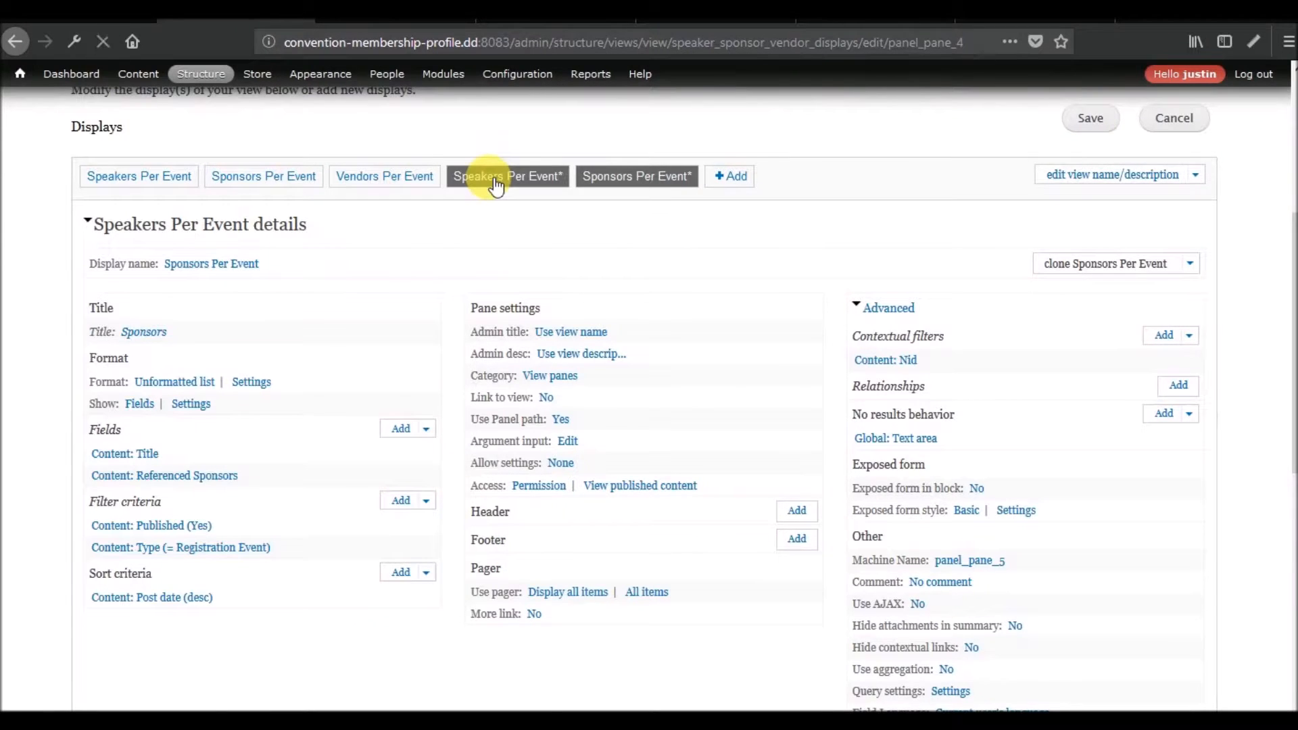
{"action": "scroll", "coordinate": [353, 385], "scroll_direction": "down", "scroll_amount": 10}
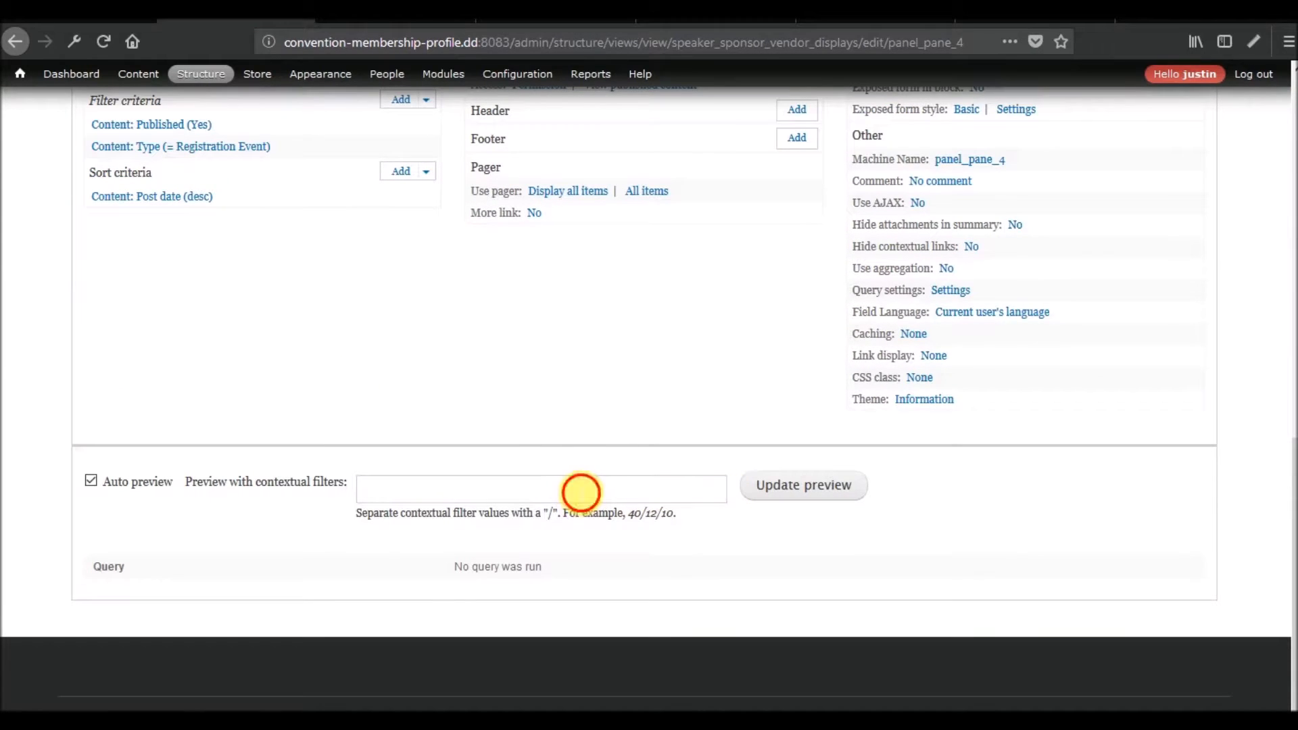
{"action": "type", "text": "1"}
{"action": "left_click", "coordinate": [822, 494]}
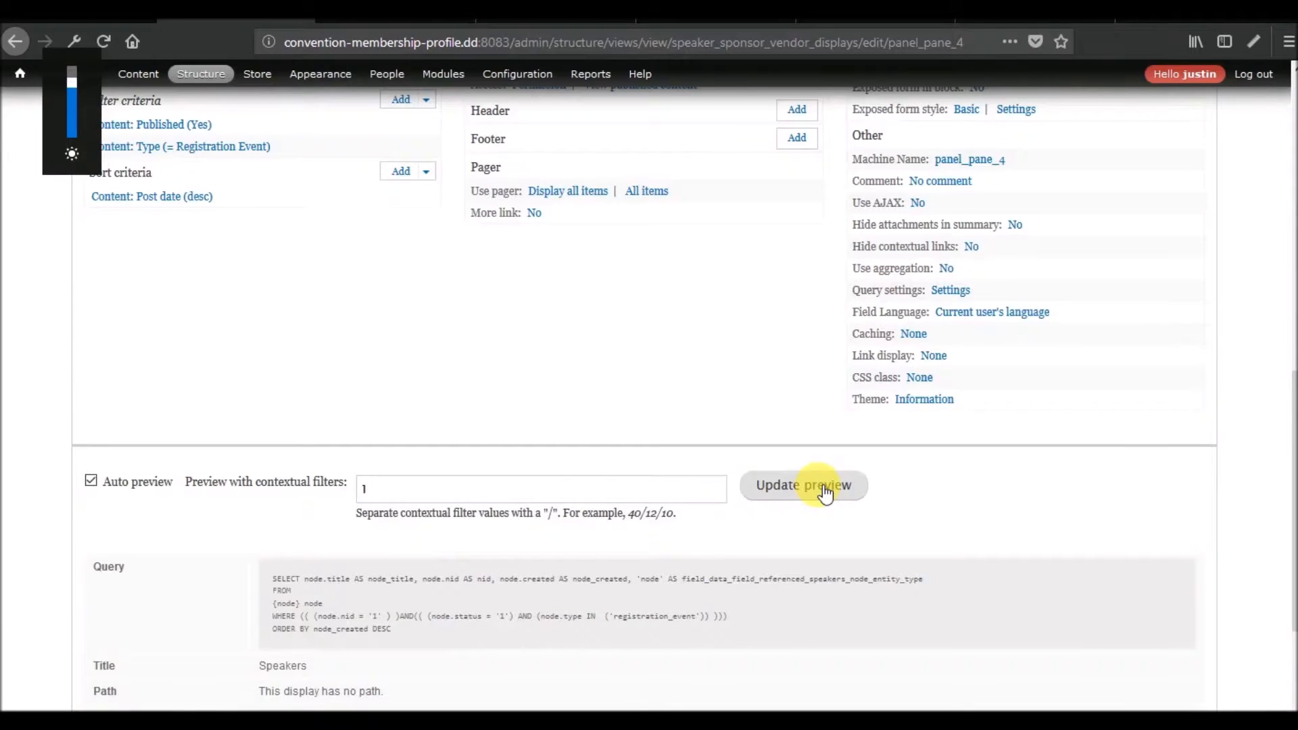
{"action": "scroll", "coordinate": [825, 493], "scroll_direction": "down", "scroll_amount": 3}
{"action": "left_click", "coordinate": [832, 277]}
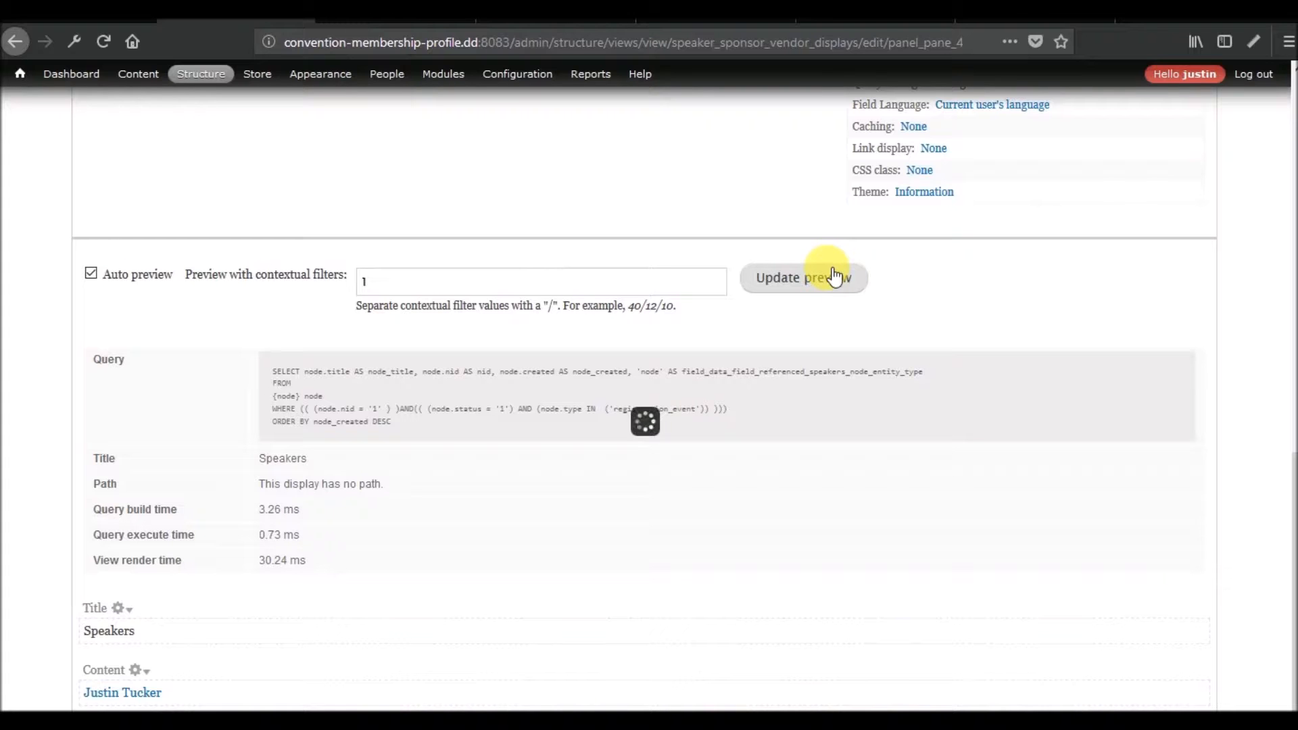
Preview the original relationship-based Speakers Per Event display with contextual filter value 1 and examine its query and output.
{"action": "scroll", "coordinate": [717, 392], "scroll_direction": "up", "scroll_amount": 8}
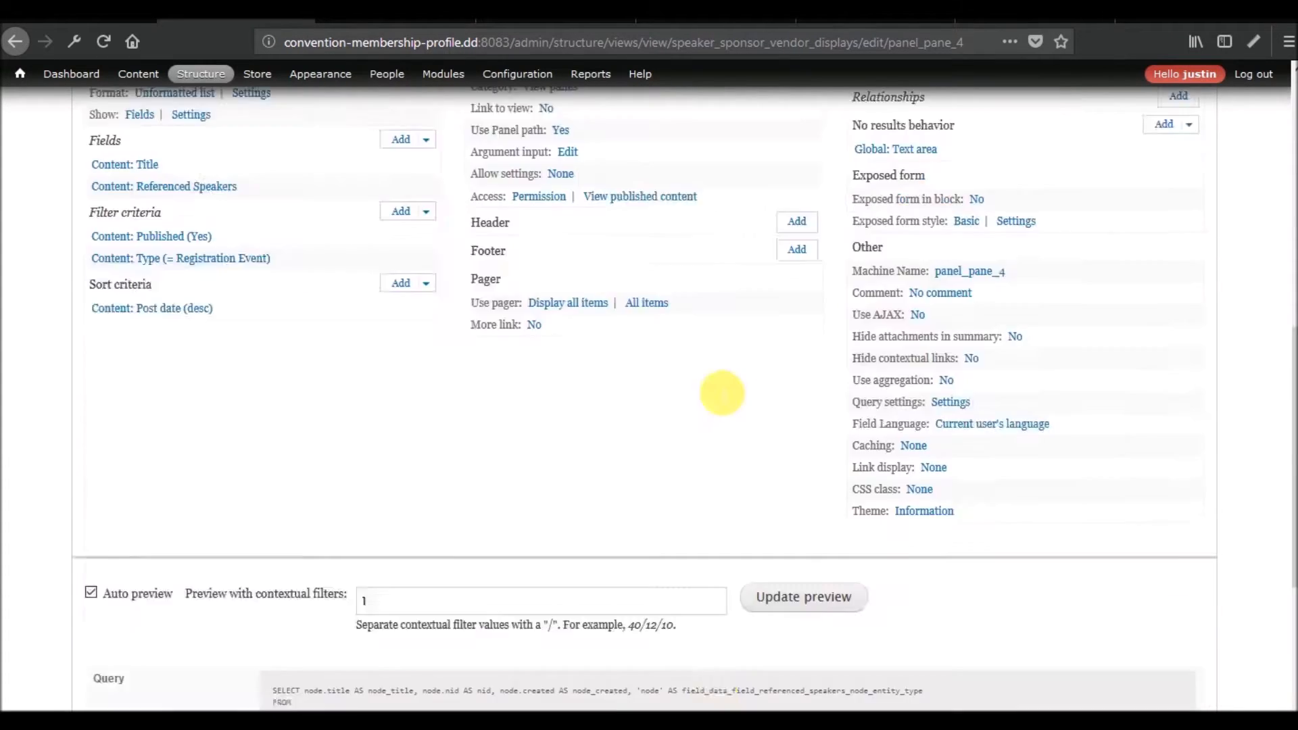
{"action": "scroll", "coordinate": [717, 392], "scroll_direction": "up", "scroll_amount": 3}
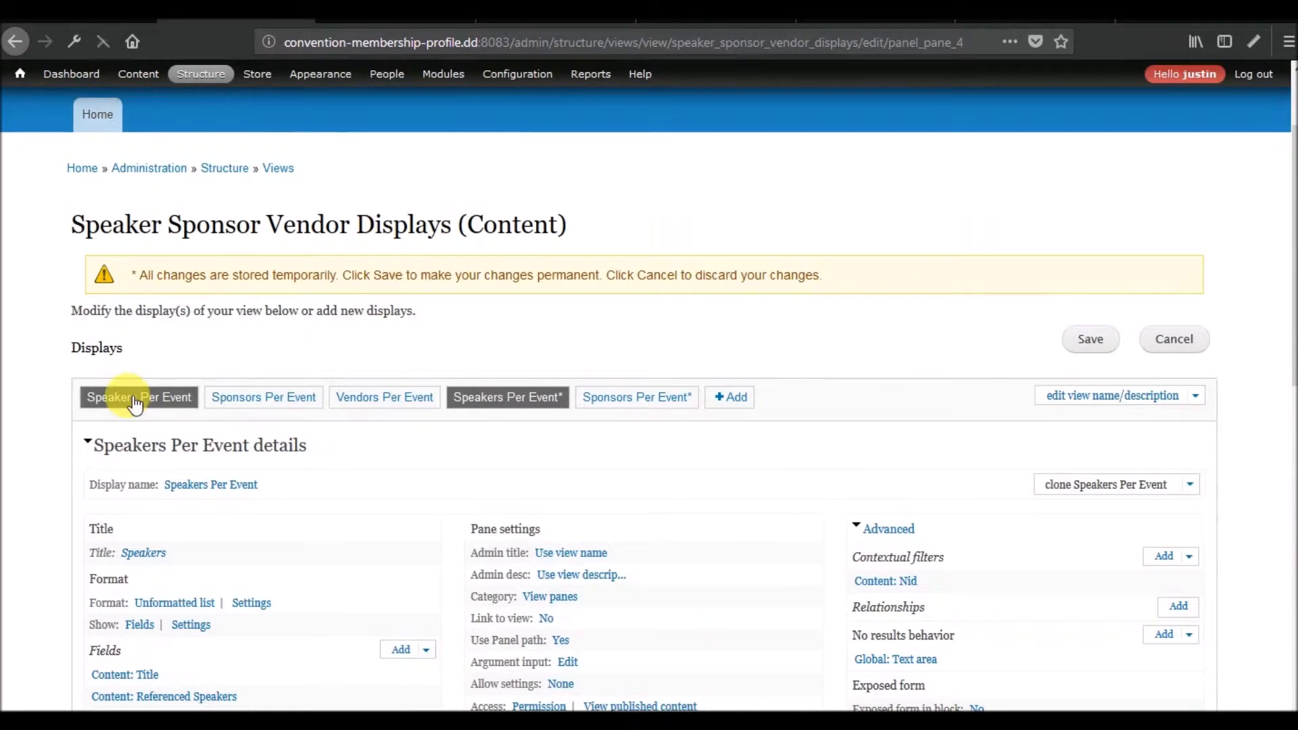
{"action": "left_click", "coordinate": [135, 399]}
{"action": "scroll", "coordinate": [574, 425], "scroll_direction": "down", "scroll_amount": 12}
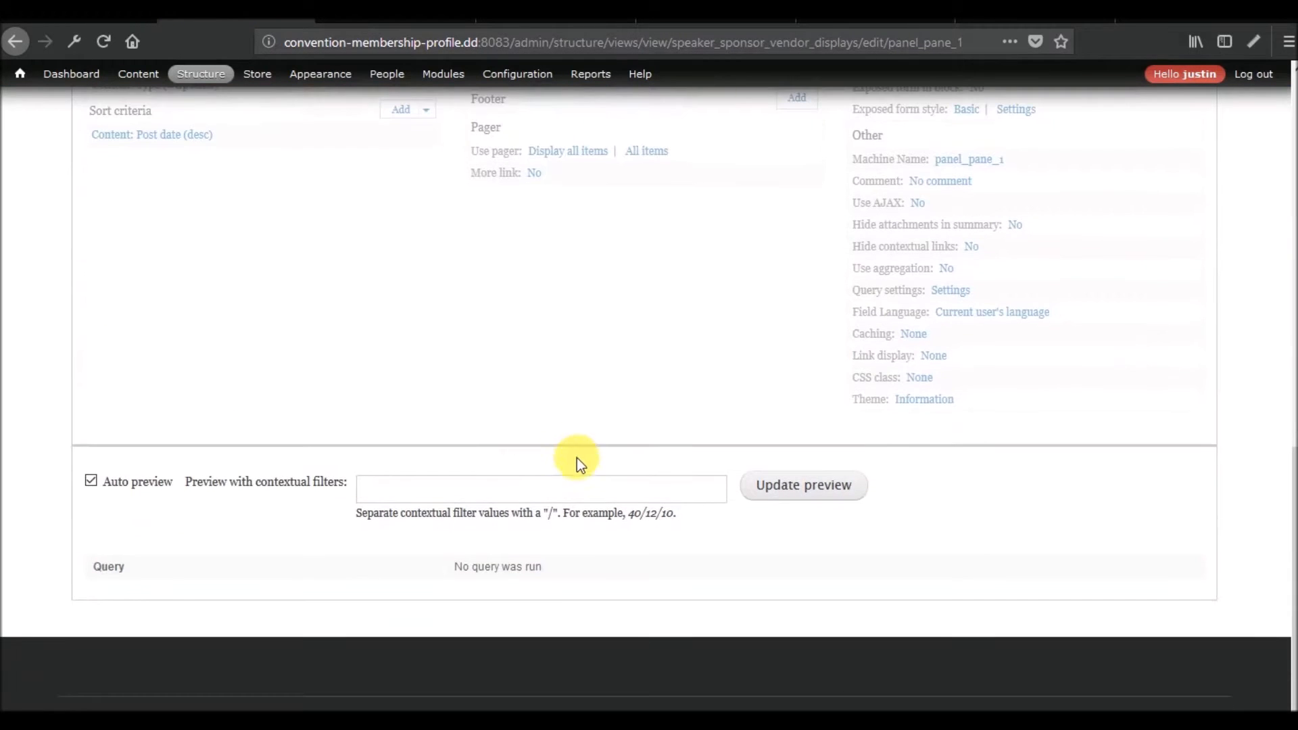
{"action": "type", "text": "1"}
{"action": "left_click", "coordinate": [776, 488]}
{"action": "scroll", "coordinate": [647, 445], "scroll_direction": "down", "scroll_amount": 6}
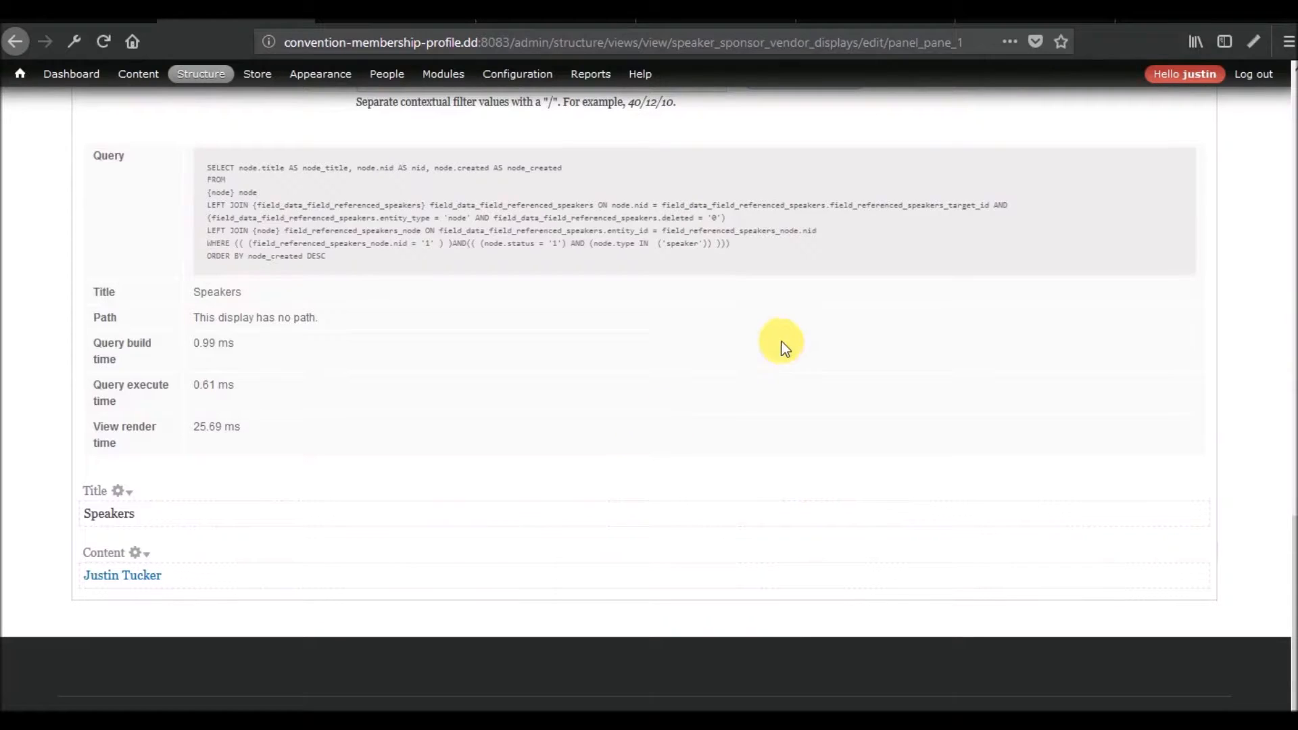
Rerun the original Speakers Per Event preview several times to compare its query and render times.
{"action": "scroll", "coordinate": [776, 367], "scroll_direction": "up", "scroll_amount": 2}
{"action": "left_click", "coordinate": [810, 302]}
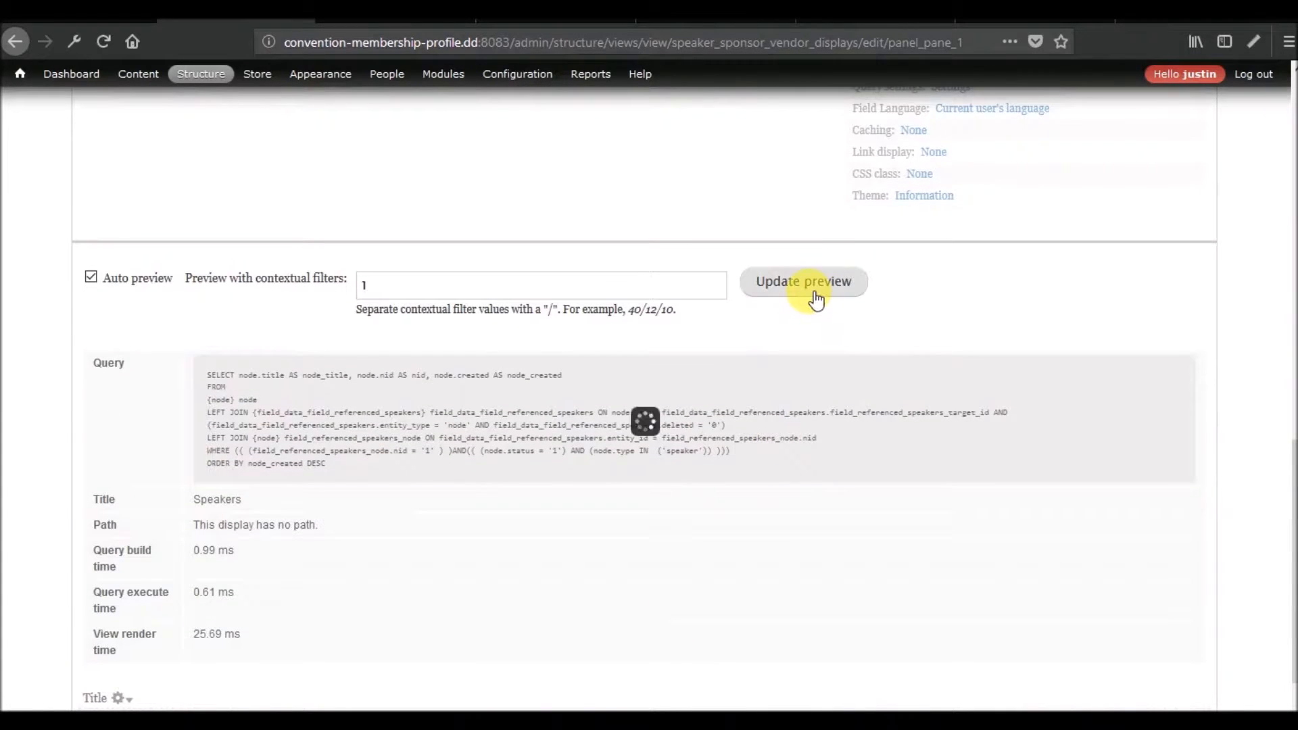
{"action": "left_click", "coordinate": [812, 297]}
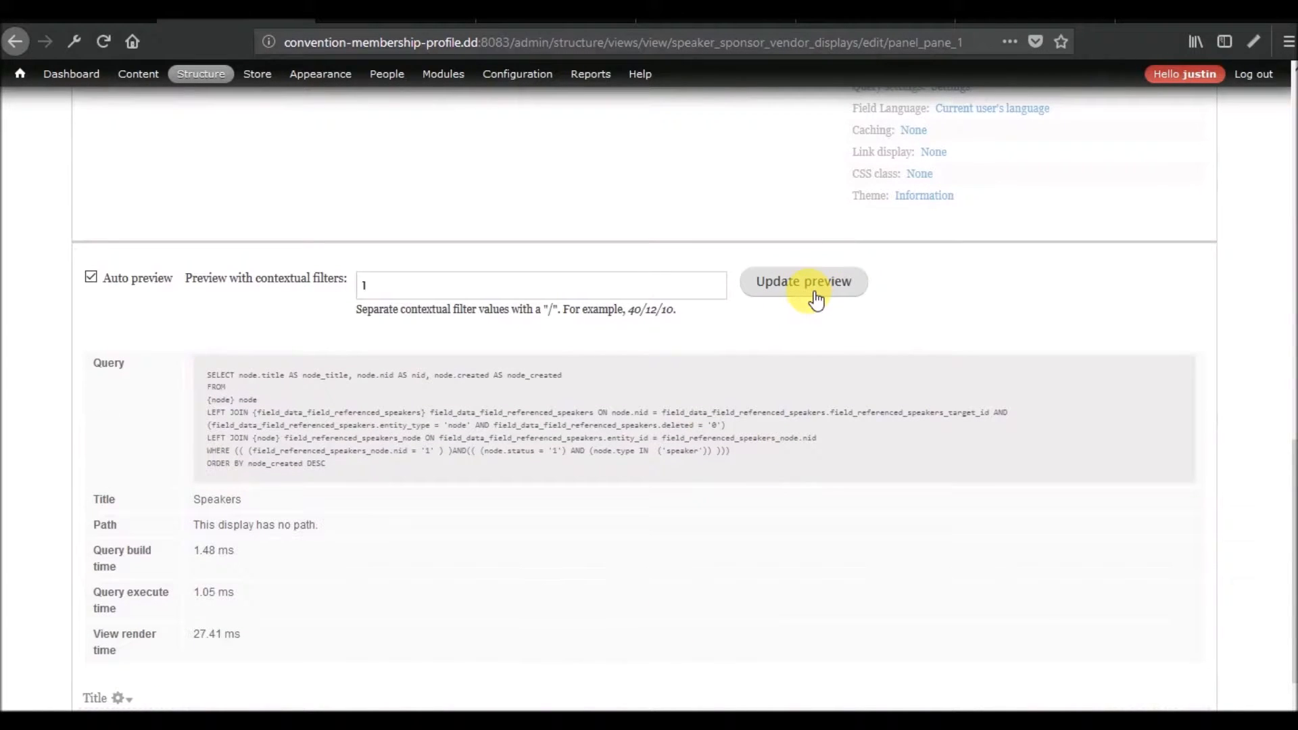
{"action": "left_click", "coordinate": [816, 299]}
Return to the cloned Sponsors Per Event display, review its settings, and preview it again with contextual filter value 1.
{"action": "scroll", "coordinate": [652, 477], "scroll_direction": "up", "scroll_amount": 15}
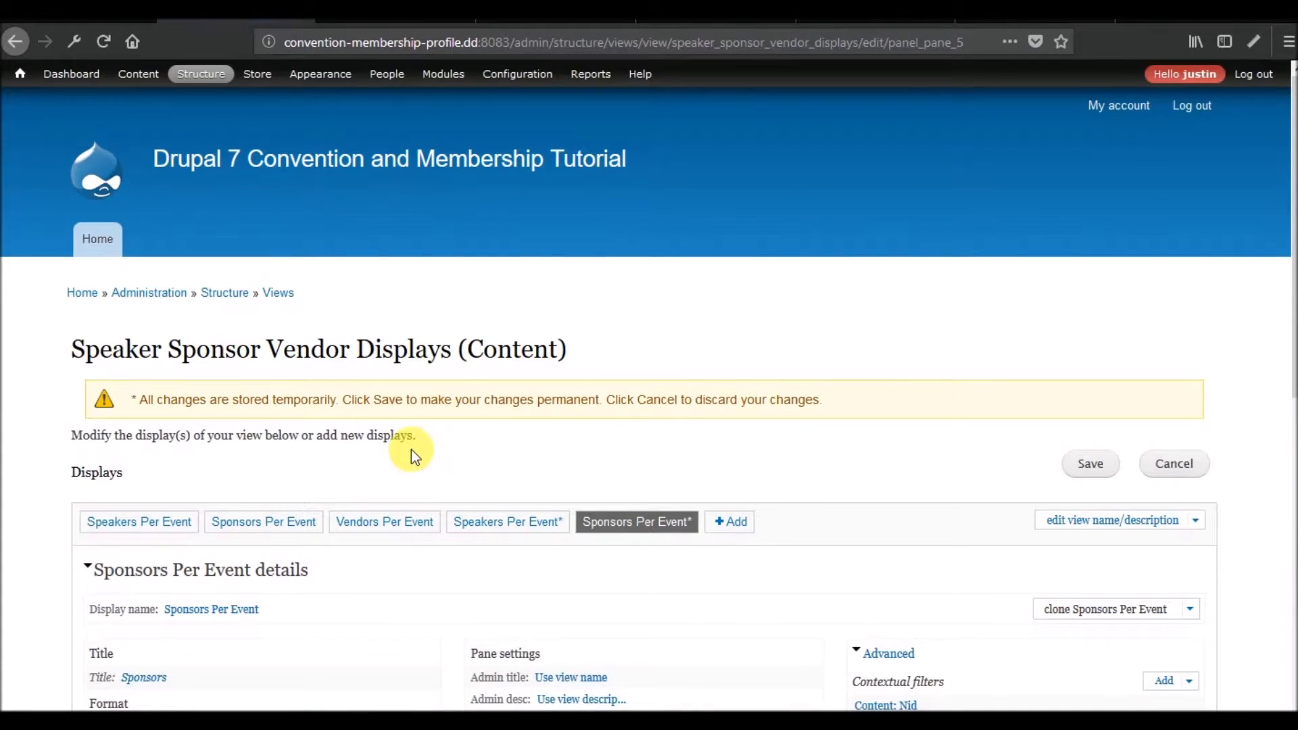
{"action": "scroll", "coordinate": [513, 386], "scroll_direction": "down", "scroll_amount": 6}
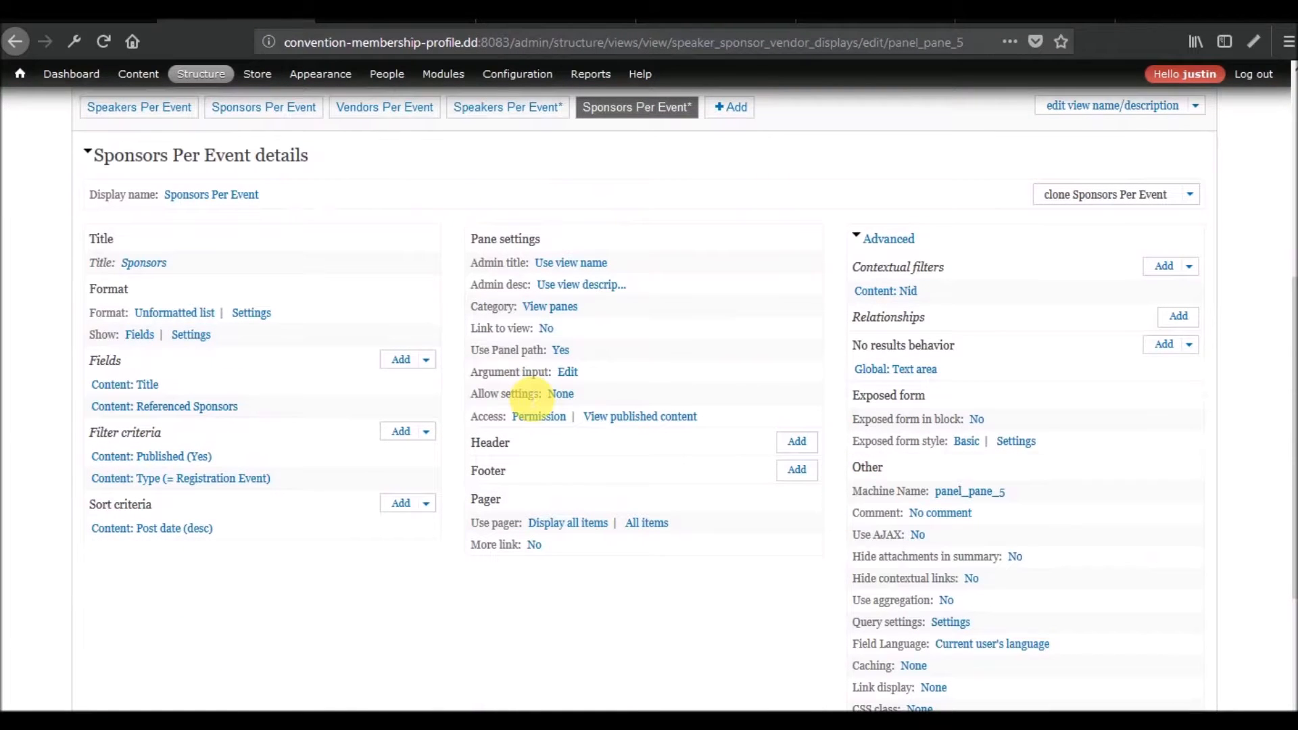
{"action": "scroll", "coordinate": [524, 393], "scroll_direction": "down", "scroll_amount": 5}
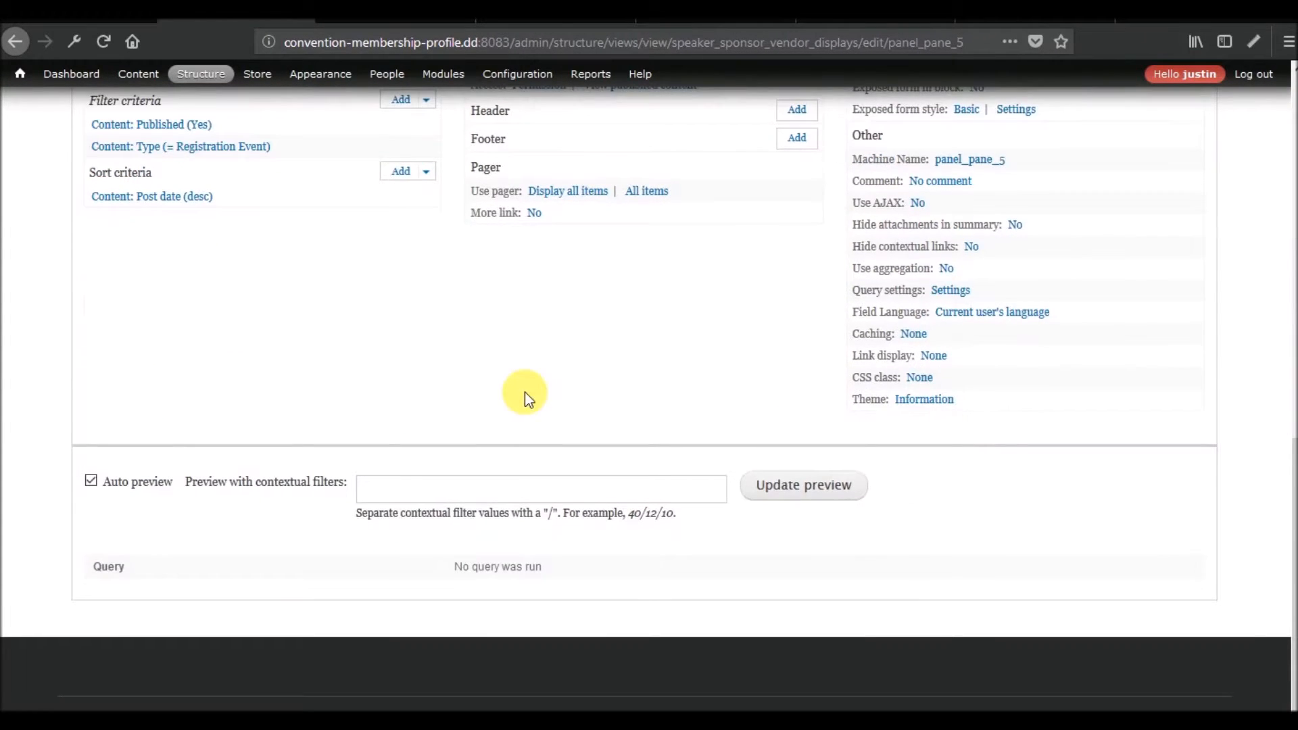
{"action": "scroll", "coordinate": [525, 392], "scroll_direction": "up", "scroll_amount": 6}
{"action": "scroll", "coordinate": [525, 392], "scroll_direction": "down", "scroll_amount": 5}
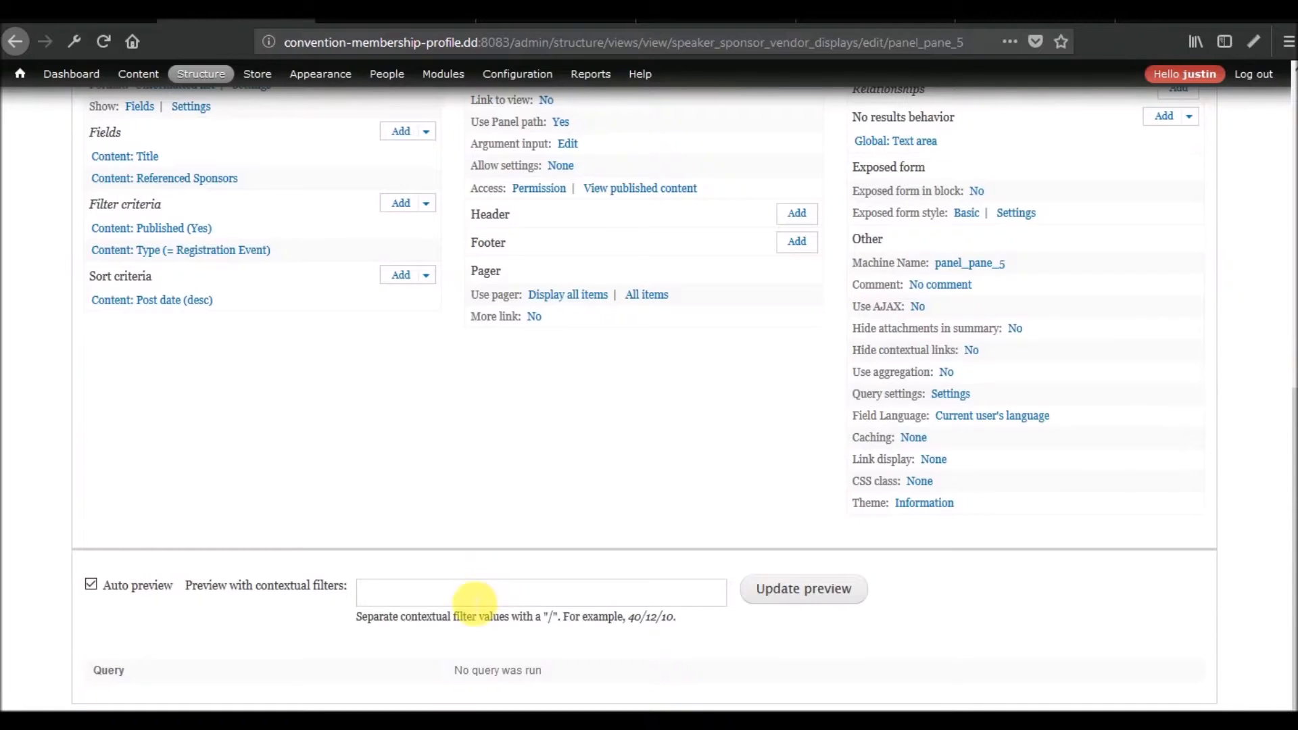
{"action": "type", "text": "1"}
{"action": "left_click", "coordinate": [804, 588]}
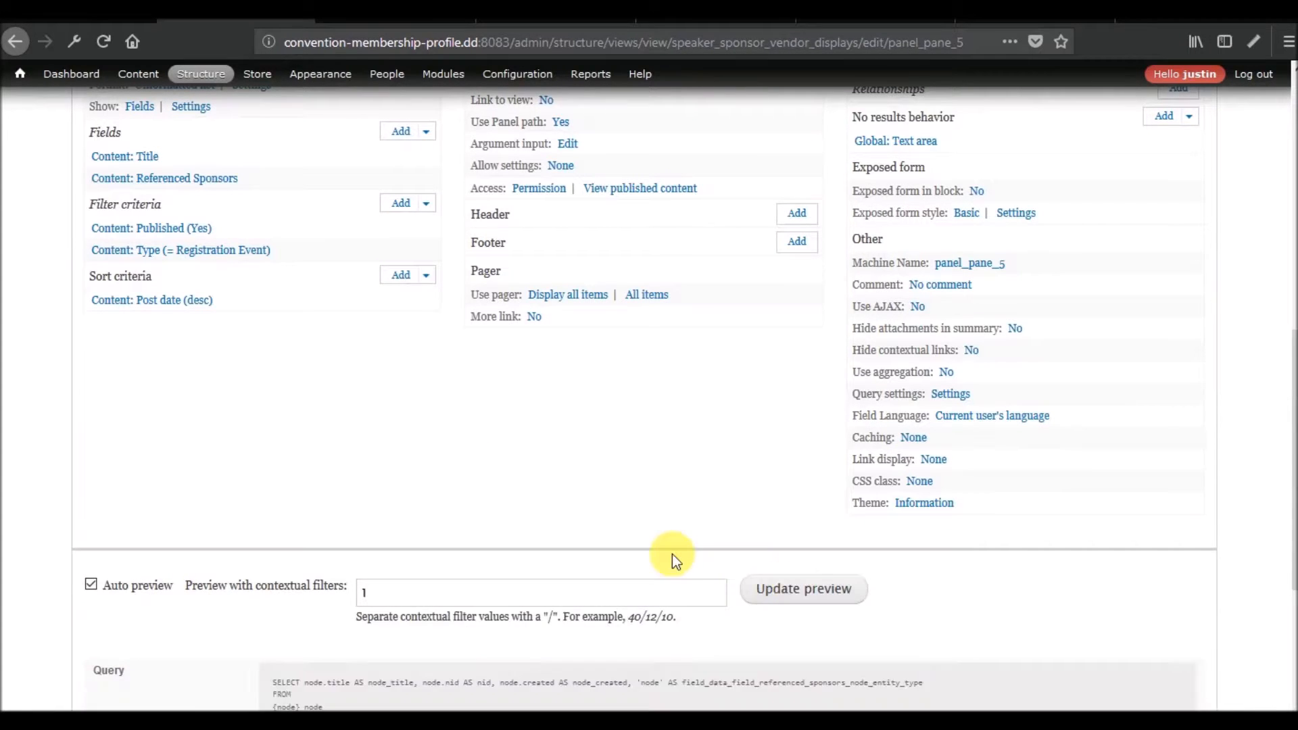
{"action": "scroll", "coordinate": [672, 554], "scroll_direction": "down", "scroll_amount": 5}
{"action": "scroll", "coordinate": [672, 553], "scroll_direction": "up", "scroll_amount": 7}
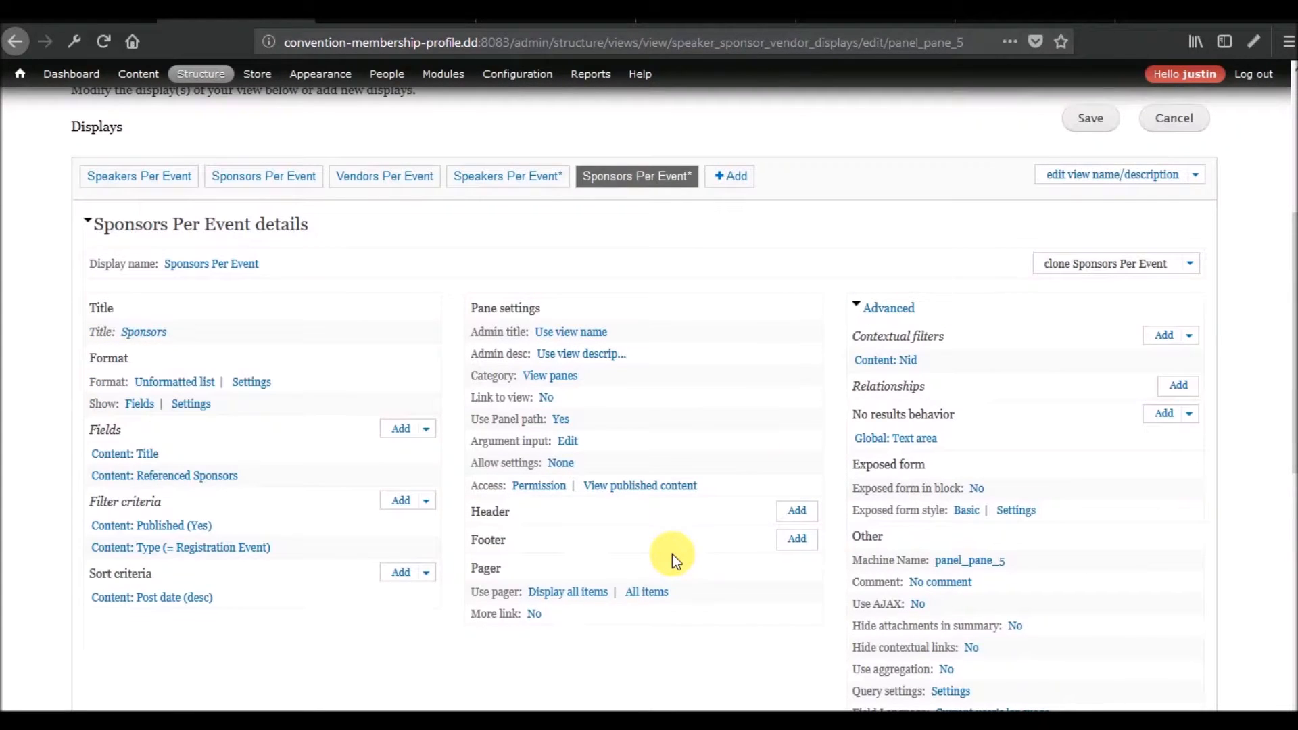
Clone the new Sponsors Per Event display and name the copy Vendors Per Event.
{"action": "left_click", "coordinate": [1111, 268]}
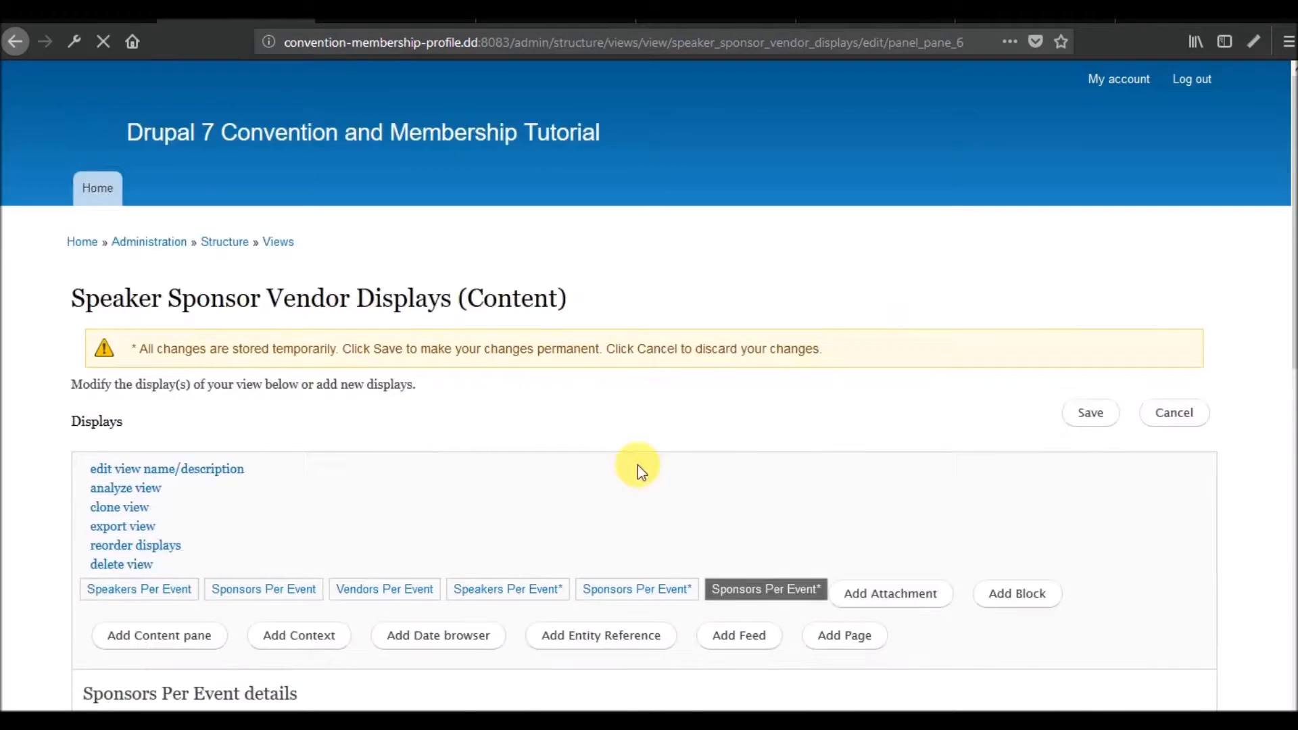
{"action": "left_click", "coordinate": [205, 610]}
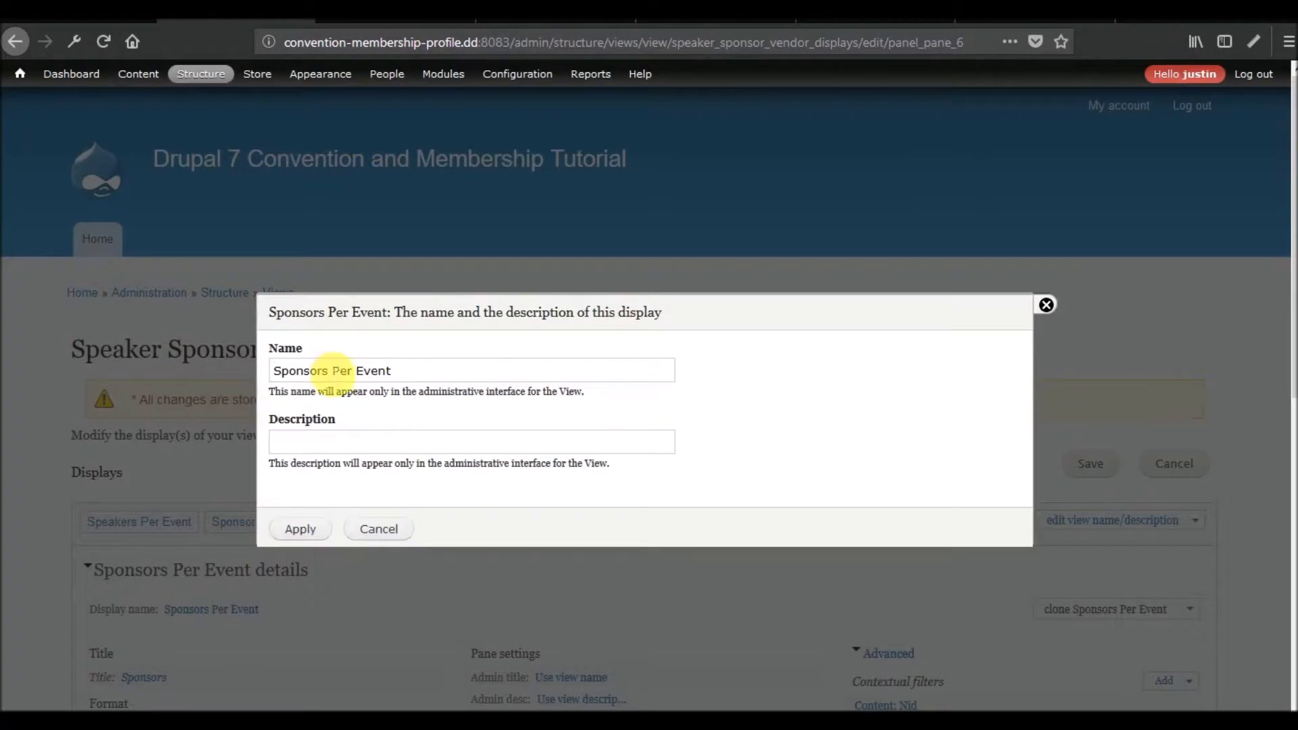
{"action": "double_click", "coordinate": [308, 371]}
{"action": "type", "text": "Vendors"}
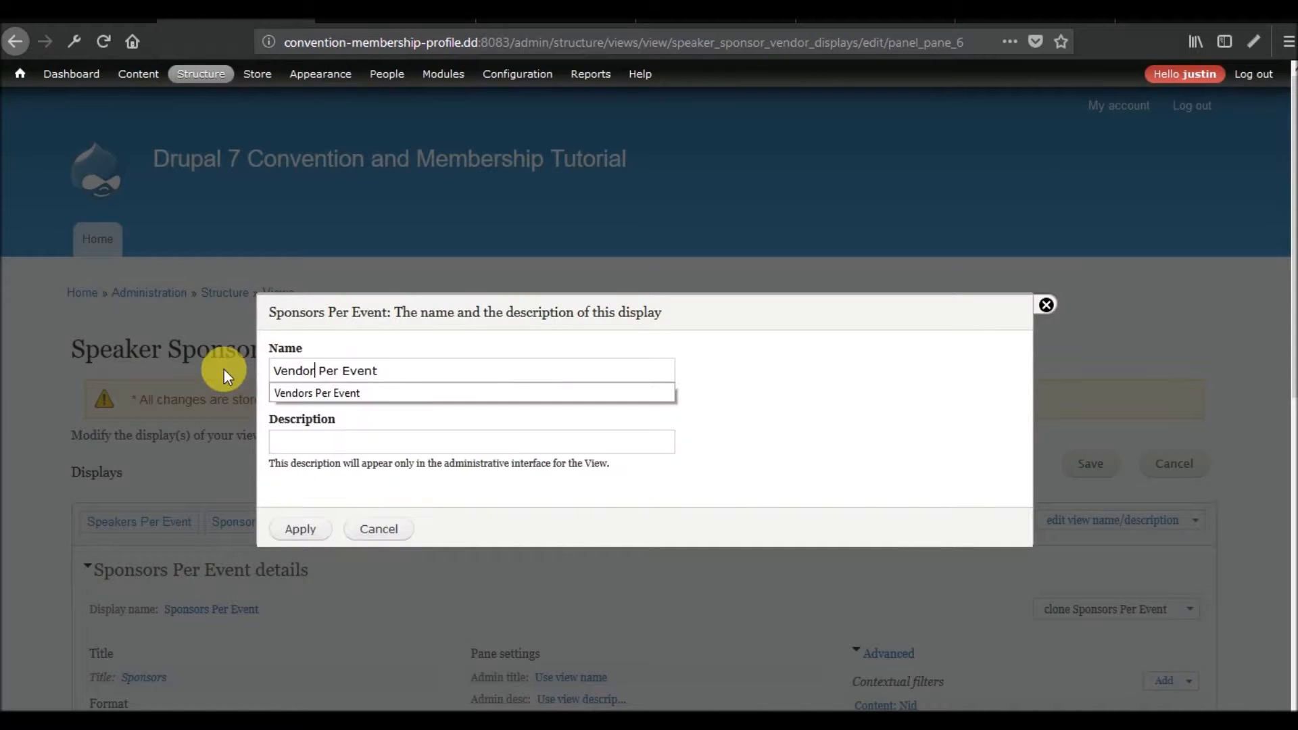
{"action": "left_click", "coordinate": [300, 529]}
Set the title of the cloned Vendors Per Event display to Vendors, applied to this display only.
{"action": "scroll", "coordinate": [111, 507], "scroll_direction": "down", "scroll_amount": 3}
{"action": "left_click", "coordinate": [146, 575]}
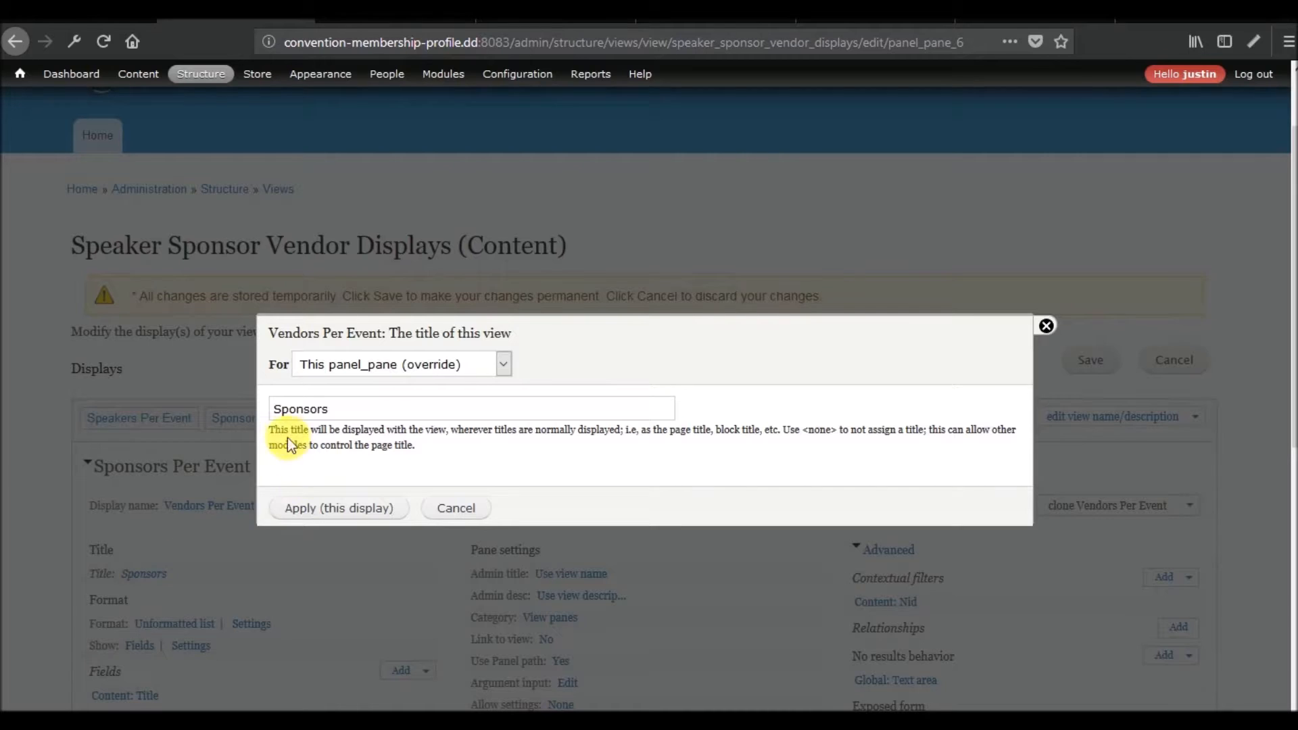
{"action": "key", "text": "ctrl+a"}
{"action": "type", "text": "Vendors"}
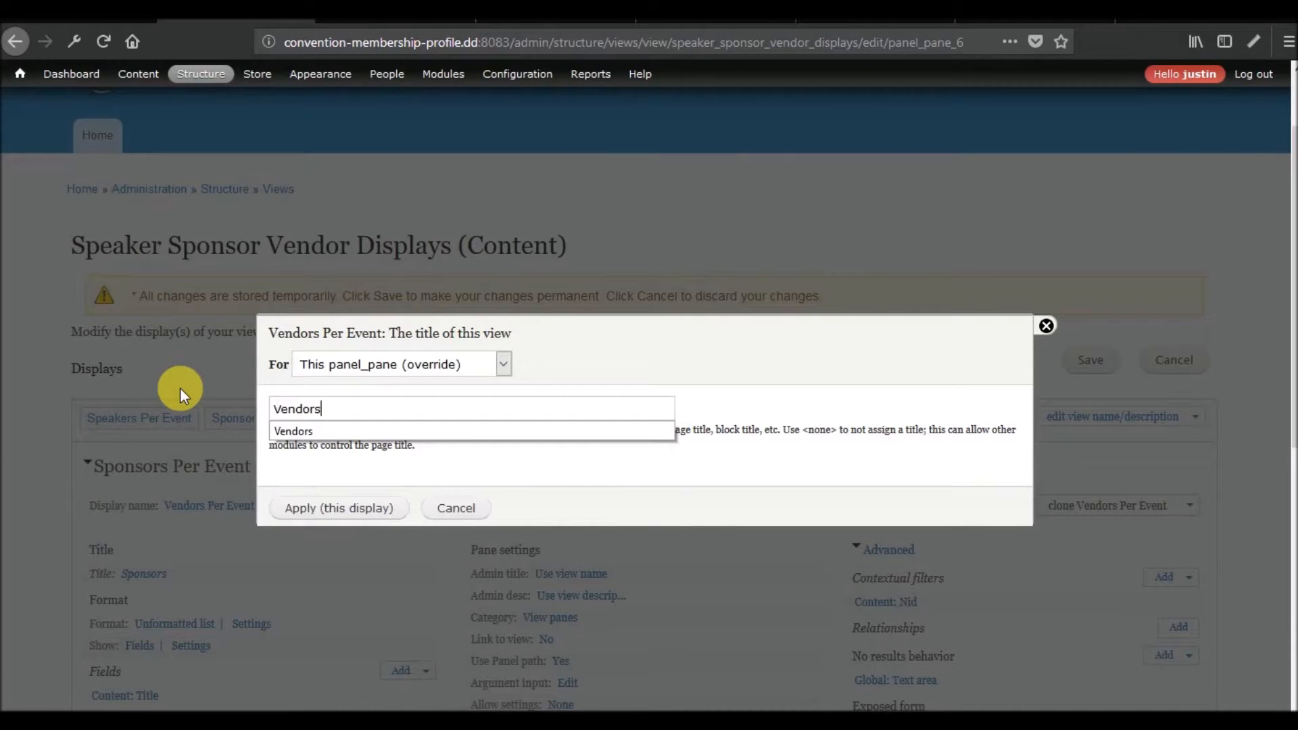
{"action": "left_click", "coordinate": [304, 508]}
Remove the Content: Referenced Sponsors field from the cloned Vendors Per Event display.
{"action": "scroll", "coordinate": [61, 521], "scroll_direction": "down", "scroll_amount": 4}
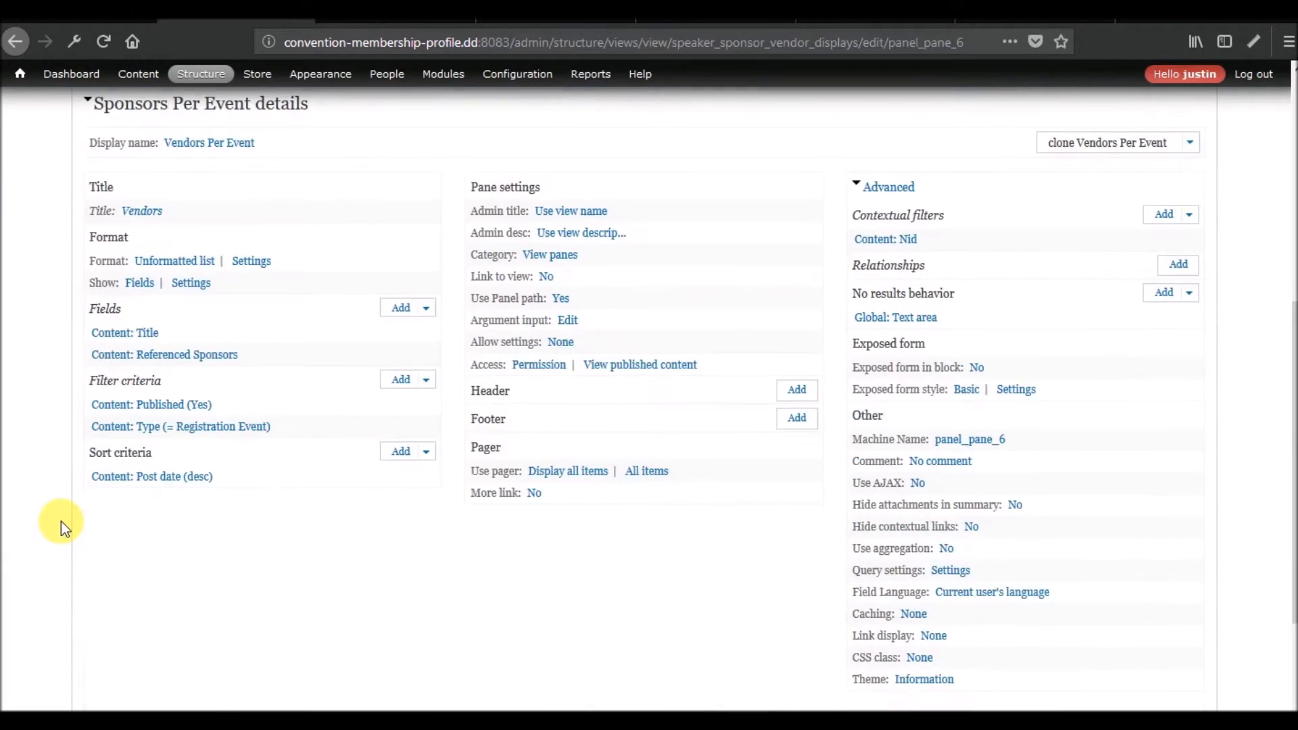
{"action": "scroll", "coordinate": [60, 521], "scroll_direction": "up", "scroll_amount": 4}
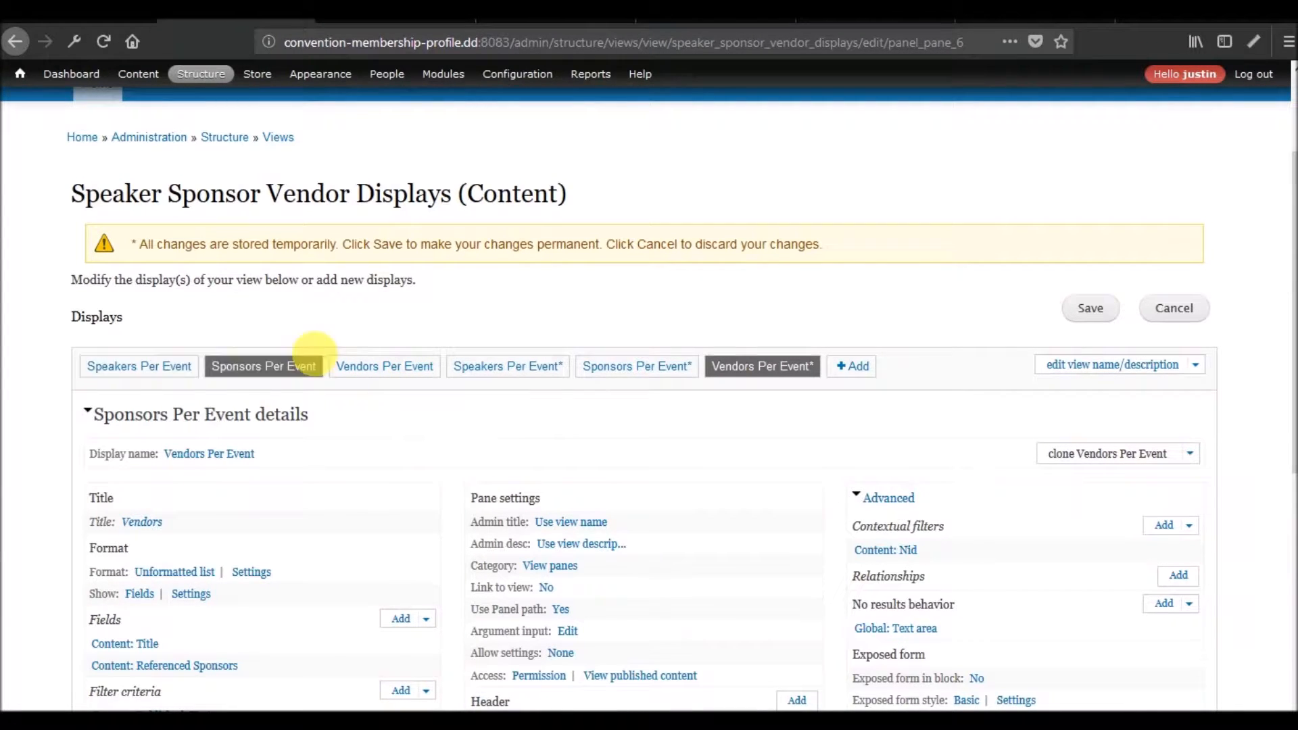
{"action": "scroll", "coordinate": [359, 429], "scroll_direction": "down", "scroll_amount": 7}
{"action": "scroll", "coordinate": [358, 428], "scroll_direction": "up", "scroll_amount": 5}
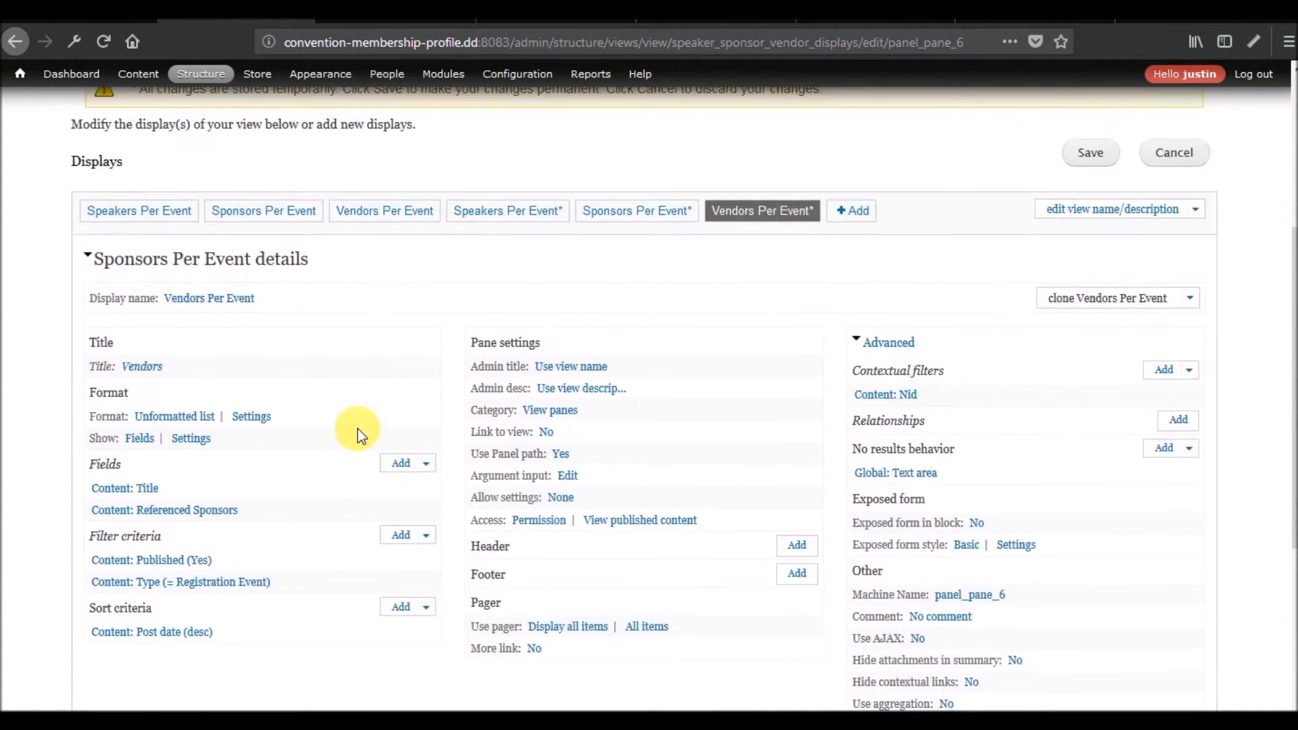
{"action": "scroll", "coordinate": [358, 429], "scroll_direction": "down", "scroll_amount": 6}
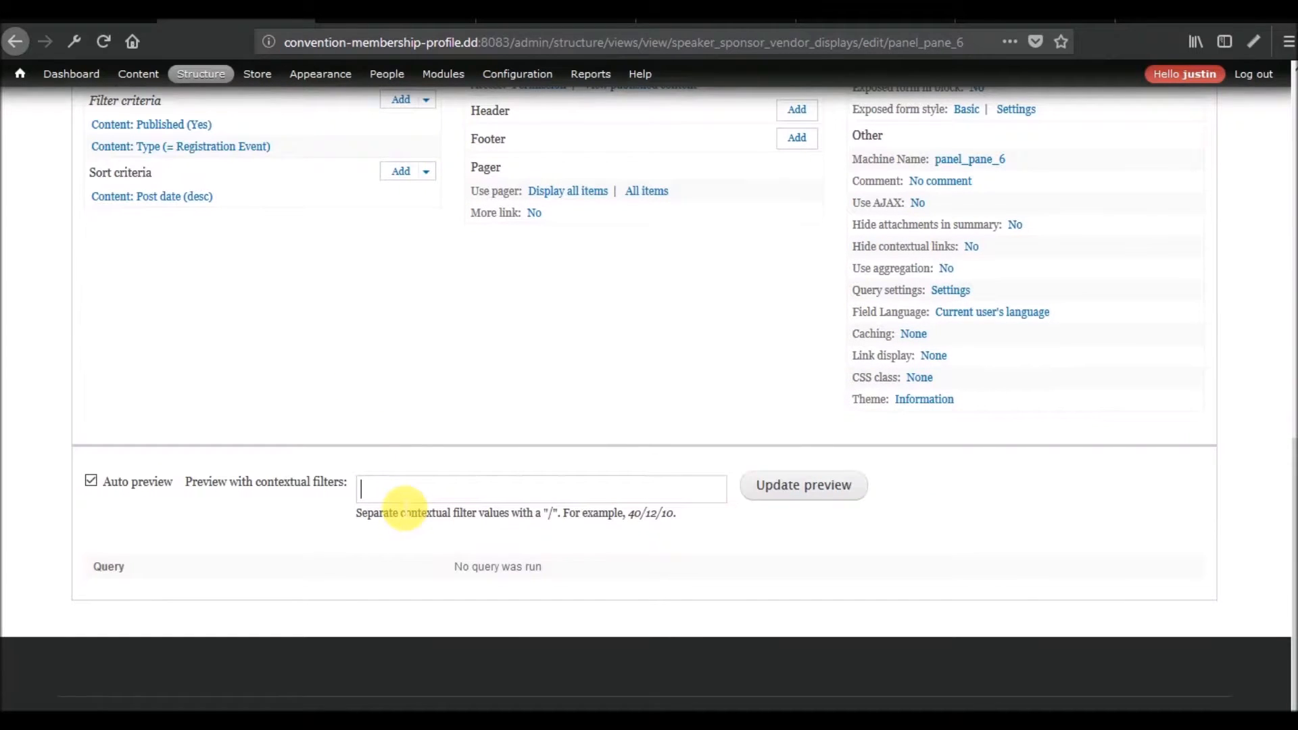
{"action": "scroll", "coordinate": [404, 508], "scroll_direction": "up", "scroll_amount": 5}
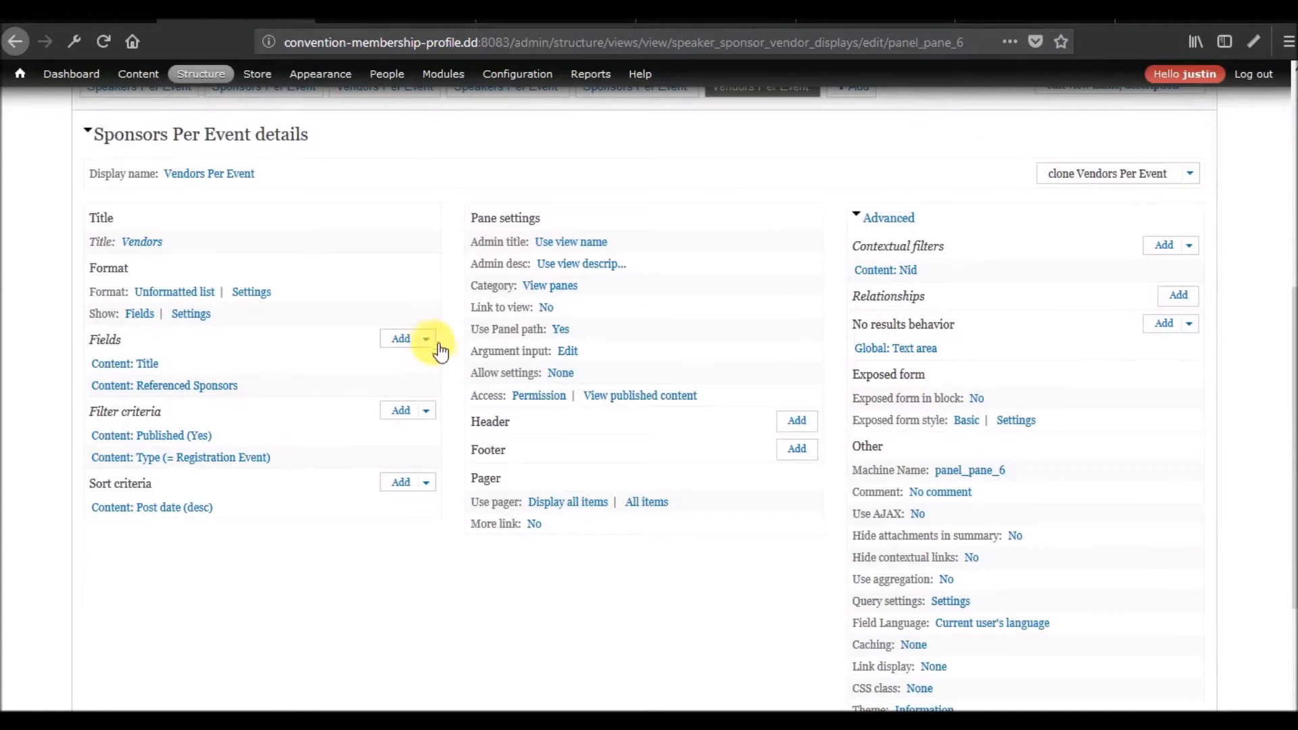
{"action": "left_click", "coordinate": [399, 359]}
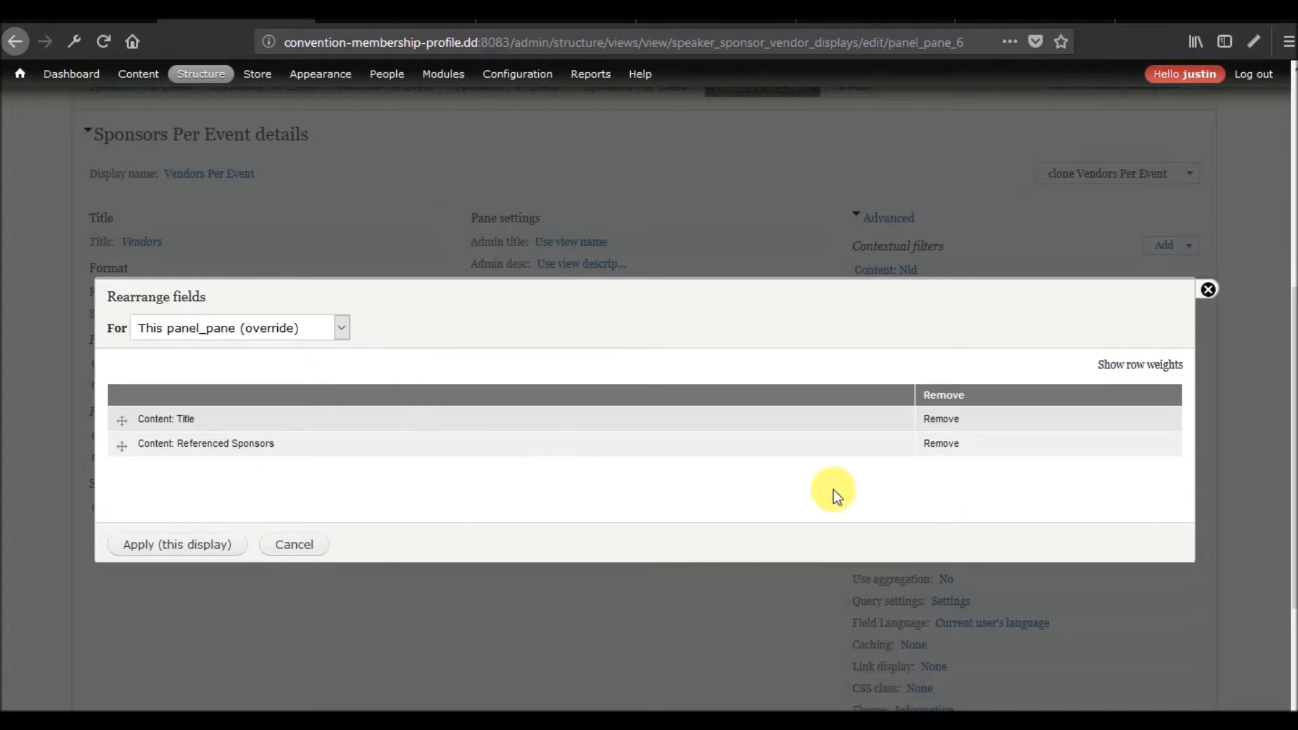
{"action": "left_click", "coordinate": [931, 446]}
{"action": "left_click", "coordinate": [174, 546]}
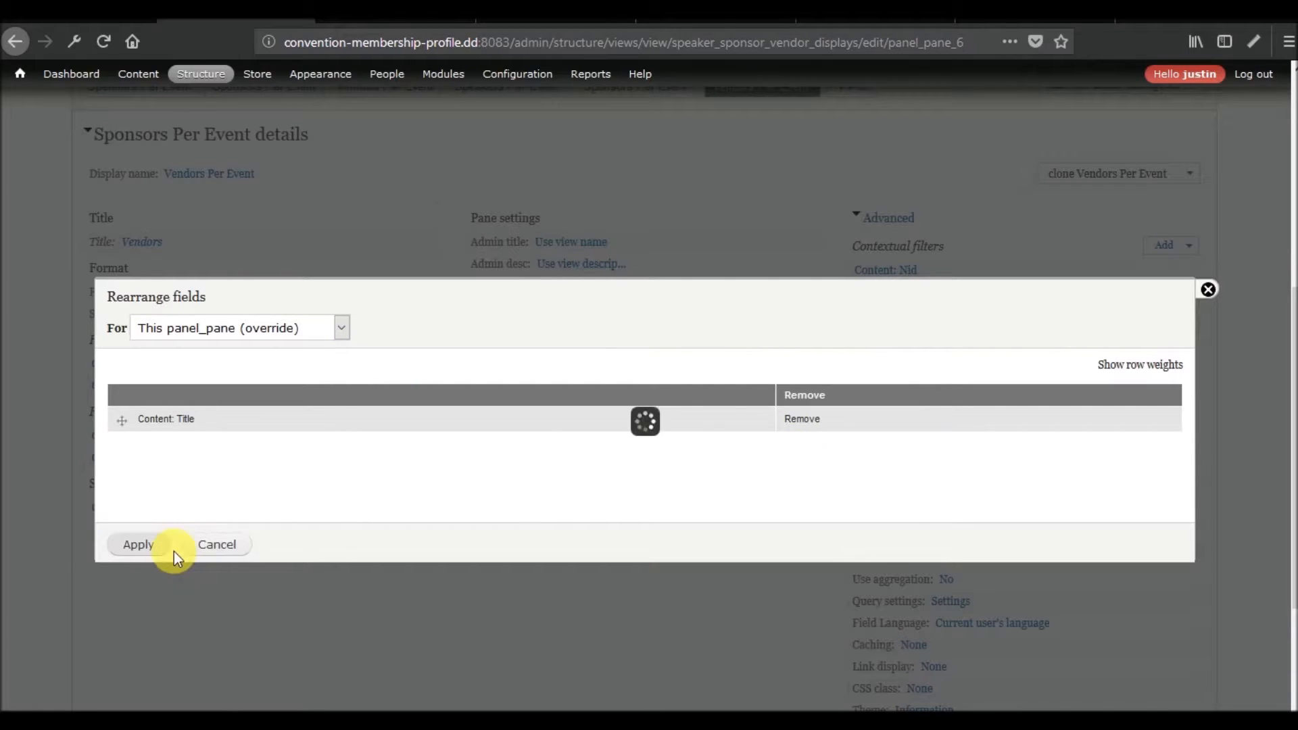
Find the Content: Referenced Vendors field with the search "referenced vendor" and add it to this display.
{"action": "left_click", "coordinate": [406, 338]}
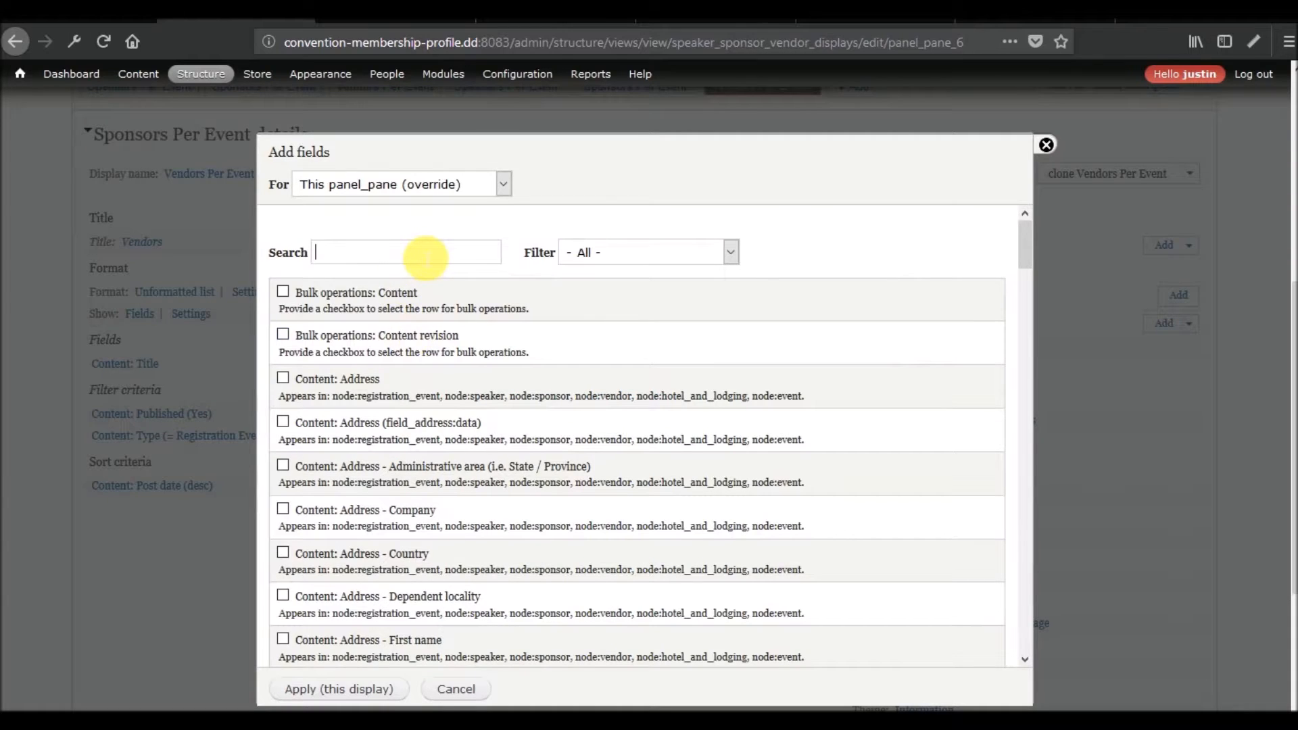
{"action": "type", "text": "referenced"}
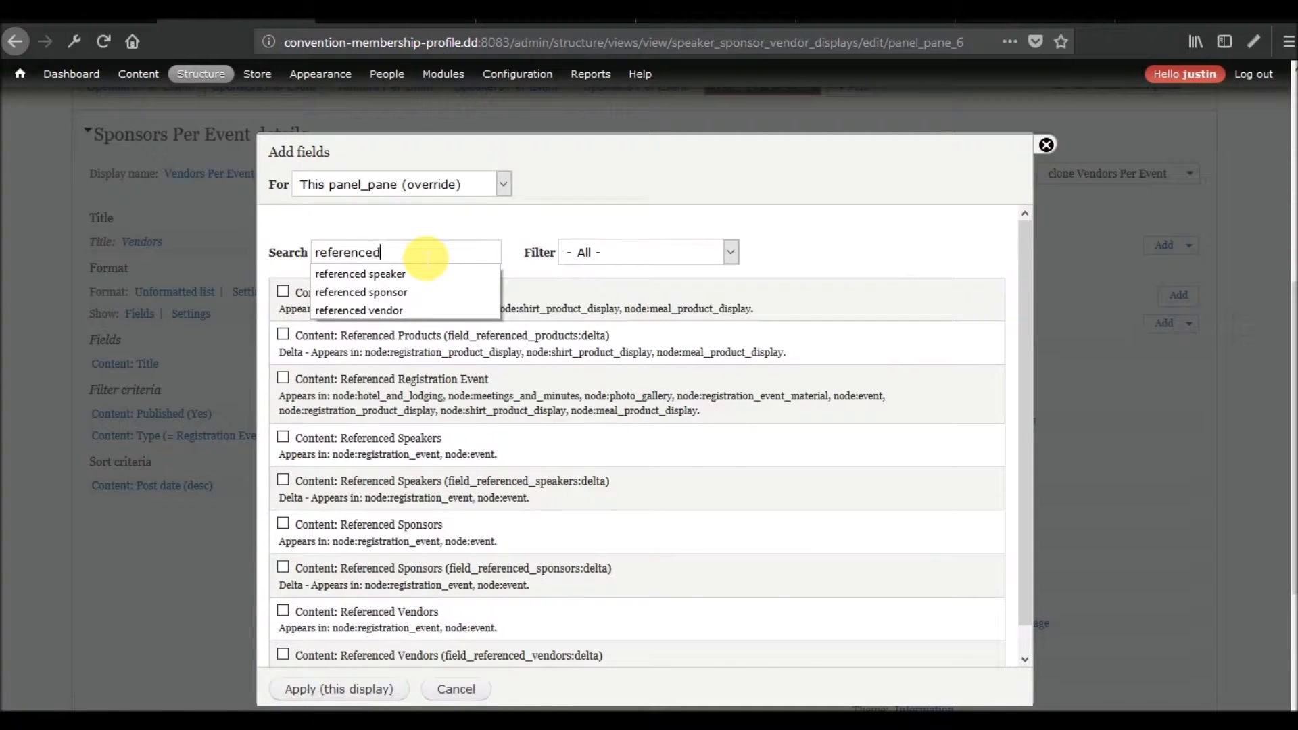
{"action": "type", "text": " vendor"}
{"action": "left_click", "coordinate": [384, 296]}
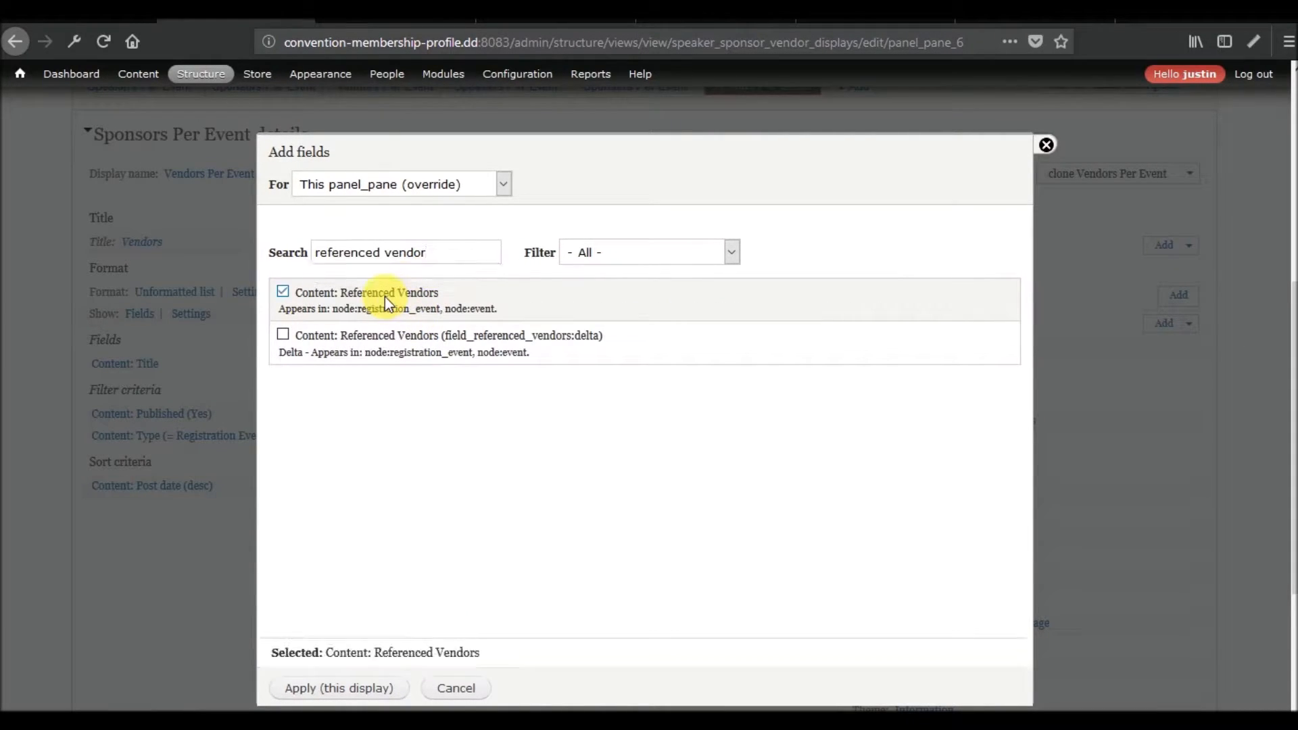
{"action": "left_click", "coordinate": [329, 688]}
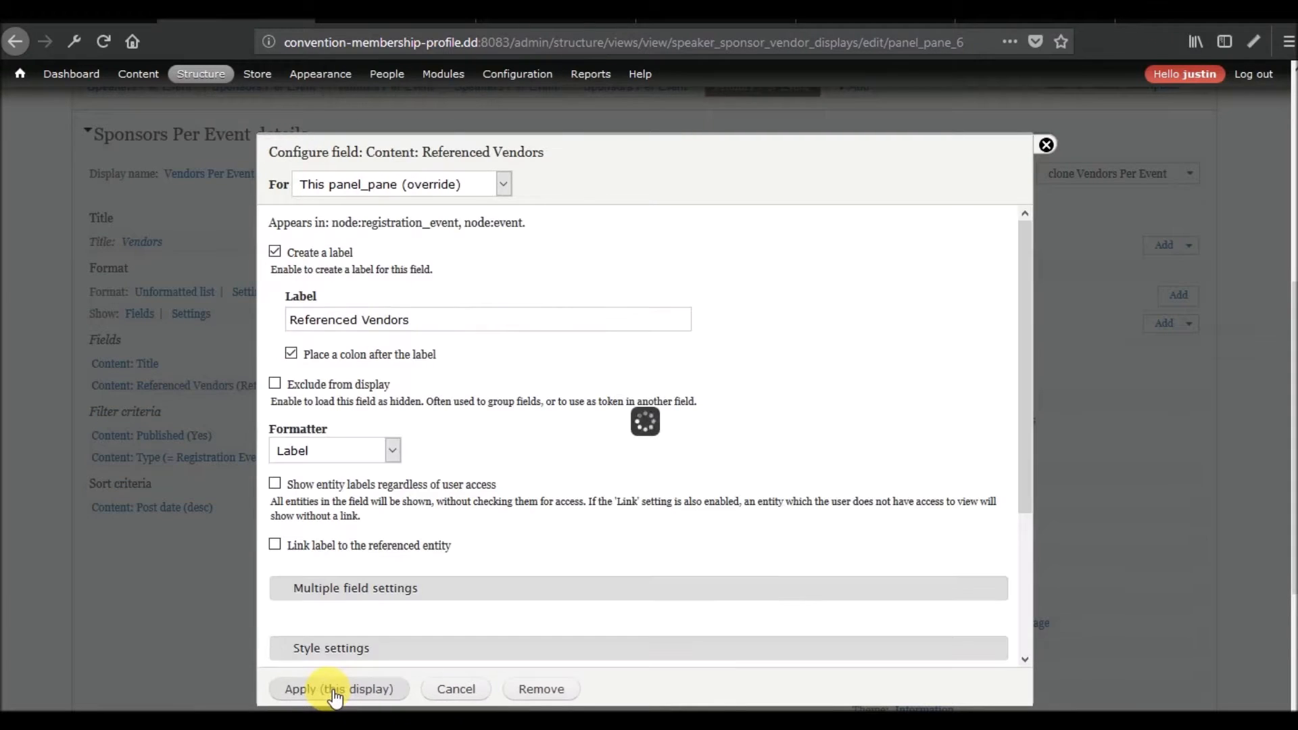
Configure the Referenced Vendors field without a label, not excluded from display, with the Label formatter linked to the referenced entity.
{"action": "left_click", "coordinate": [332, 390]}
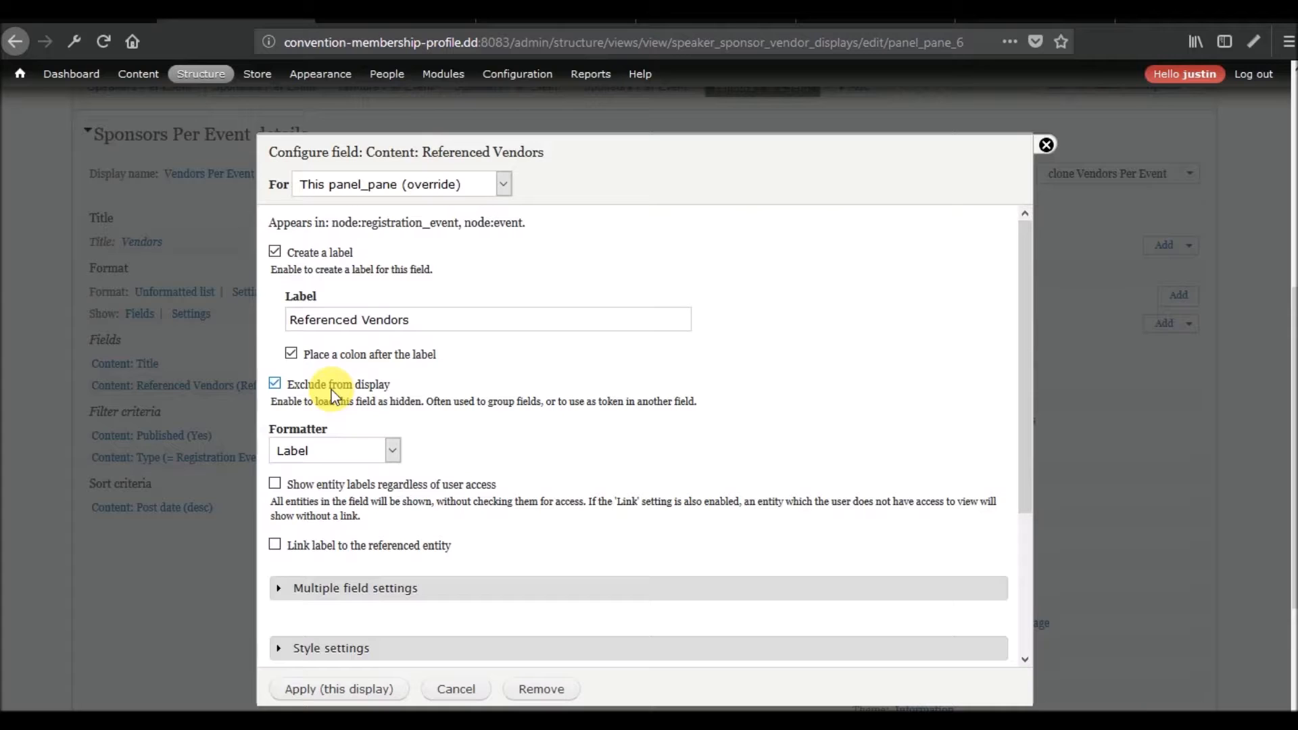
{"action": "left_click", "coordinate": [396, 452]}
{"action": "left_click", "coordinate": [359, 497]}
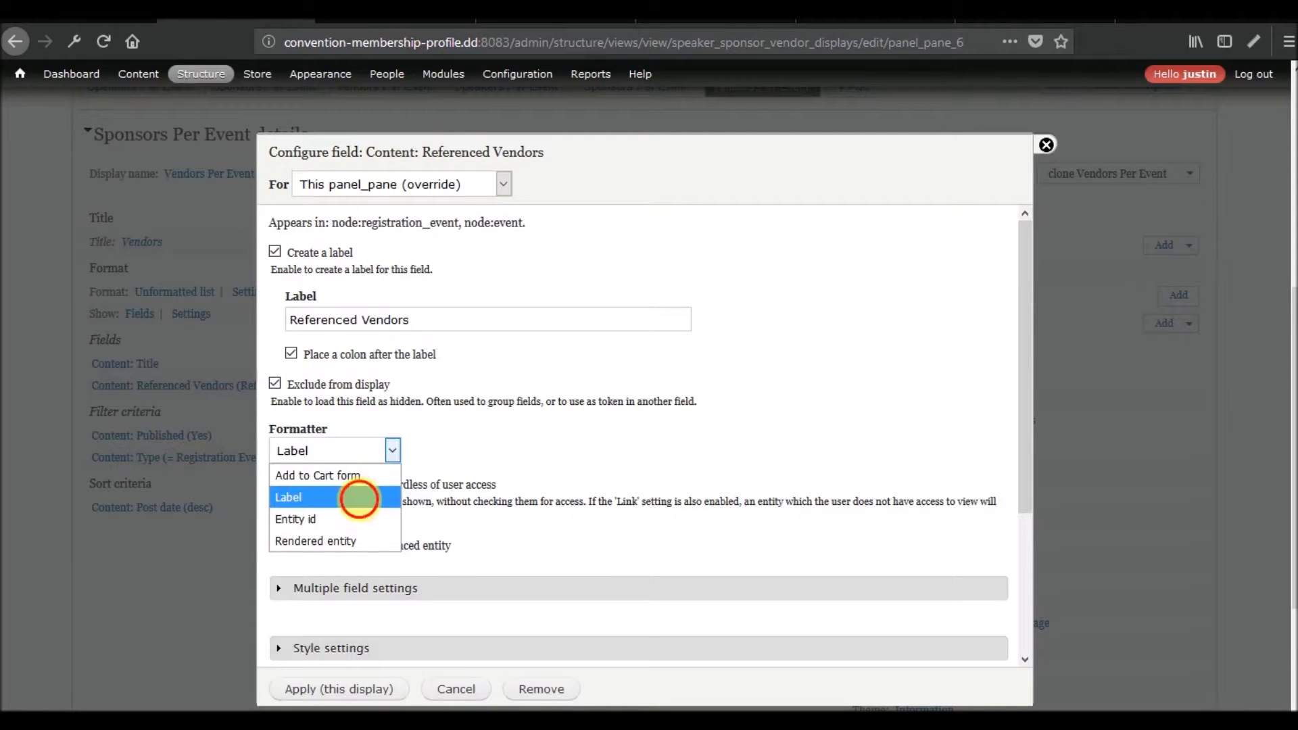
{"action": "left_click", "coordinate": [319, 546]}
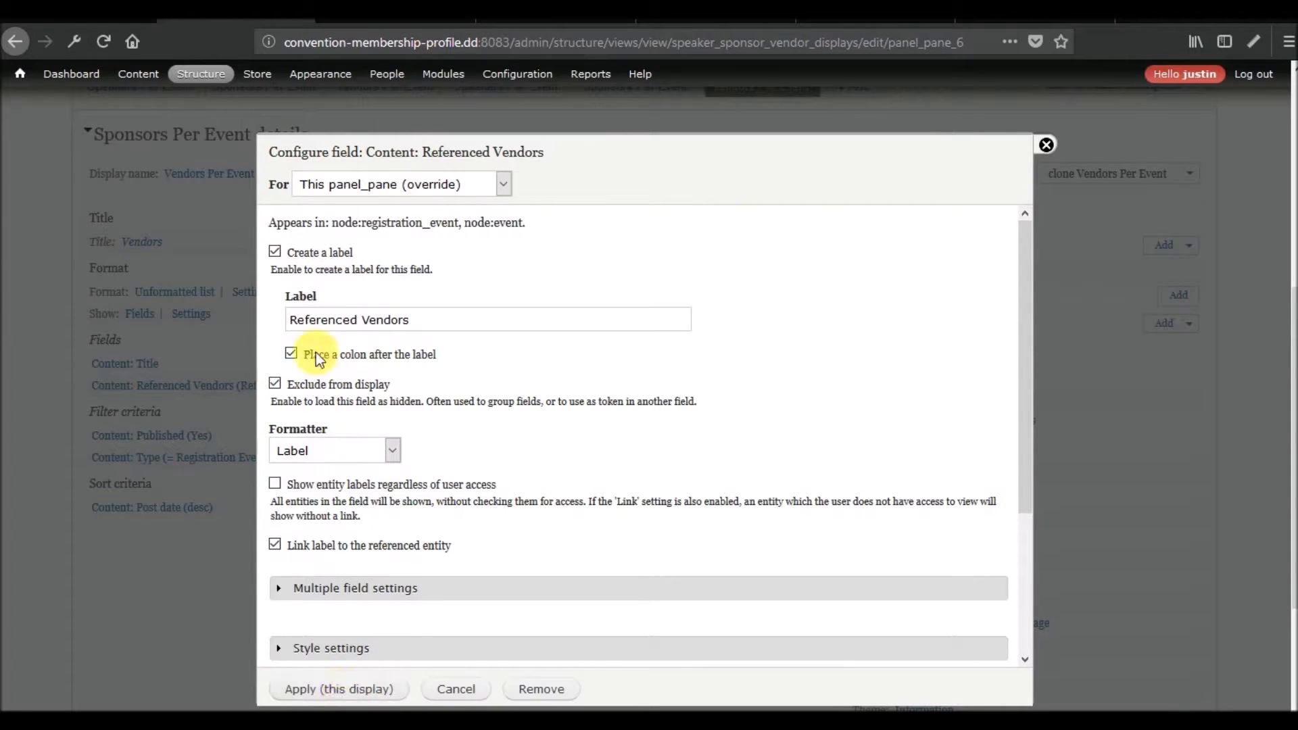
{"action": "left_click", "coordinate": [306, 253]}
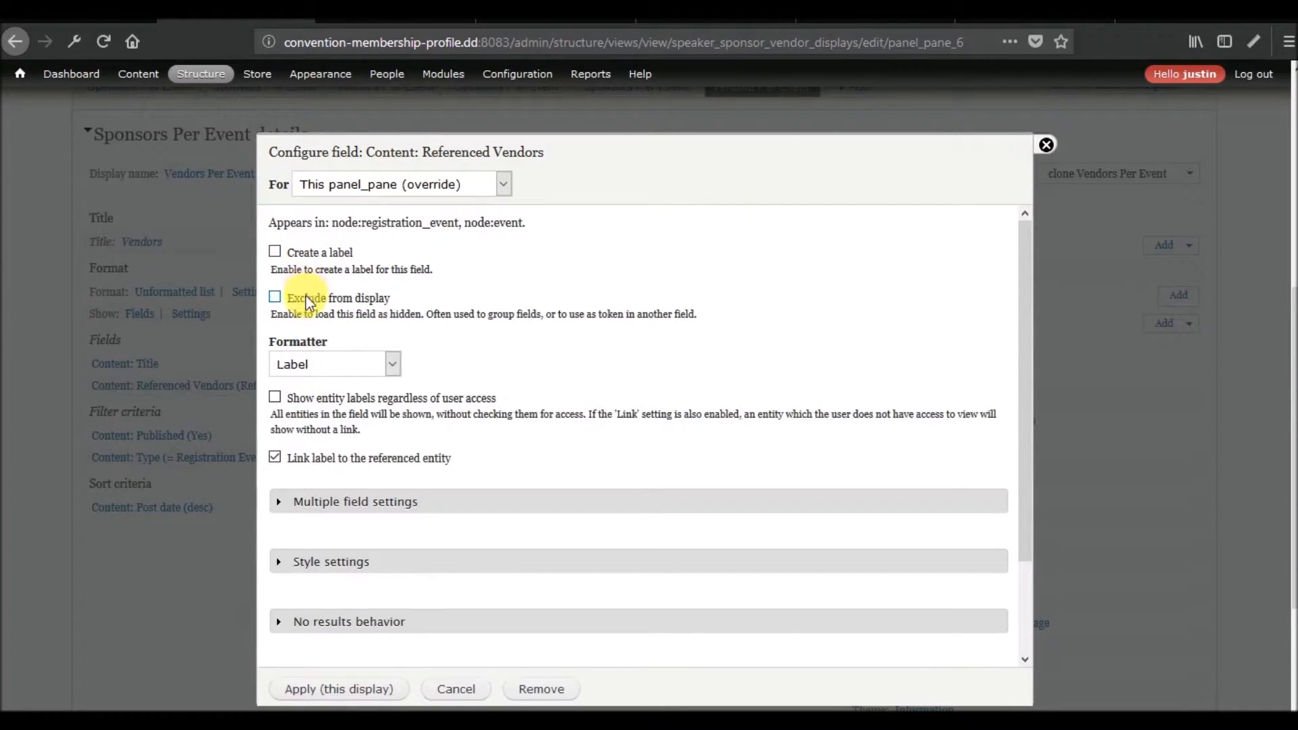
{"action": "left_click", "coordinate": [338, 691]}
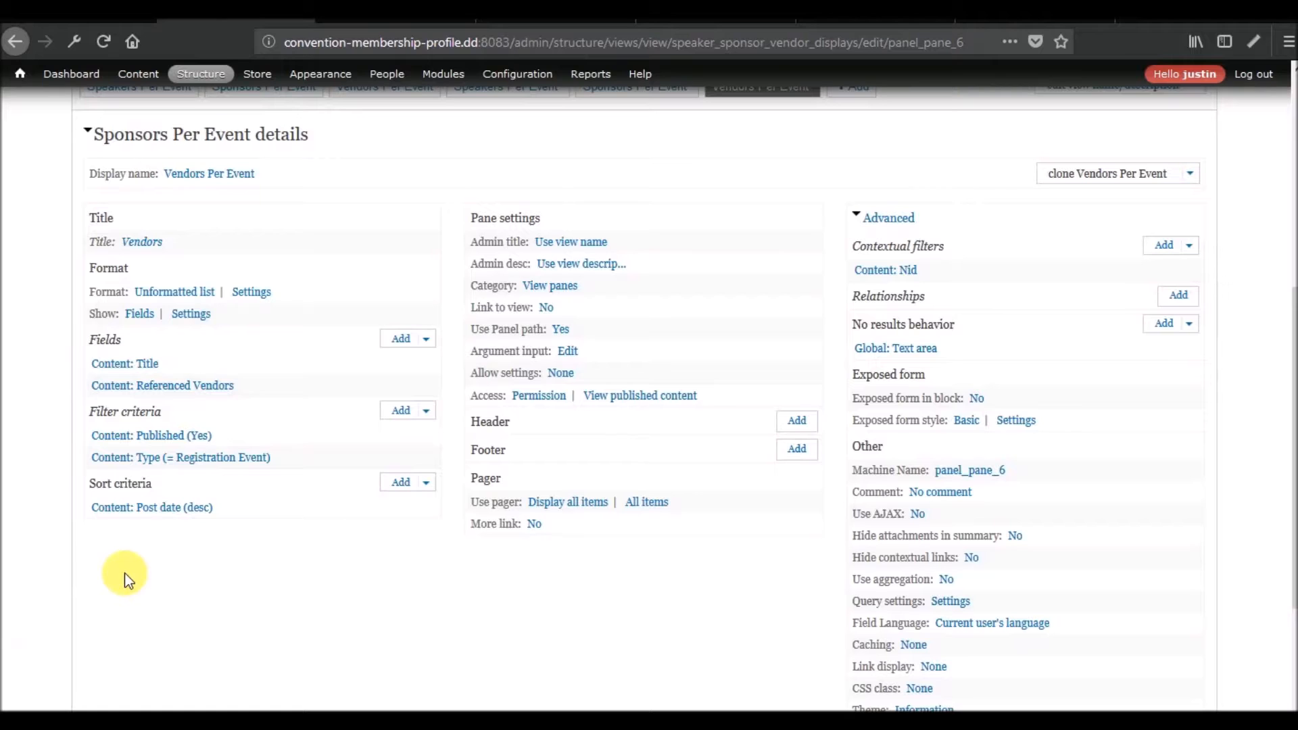
Preview the new Vendors Per Event display with contextual filter value 1.
{"action": "scroll", "coordinate": [123, 573], "scroll_direction": "down", "scroll_amount": 5}
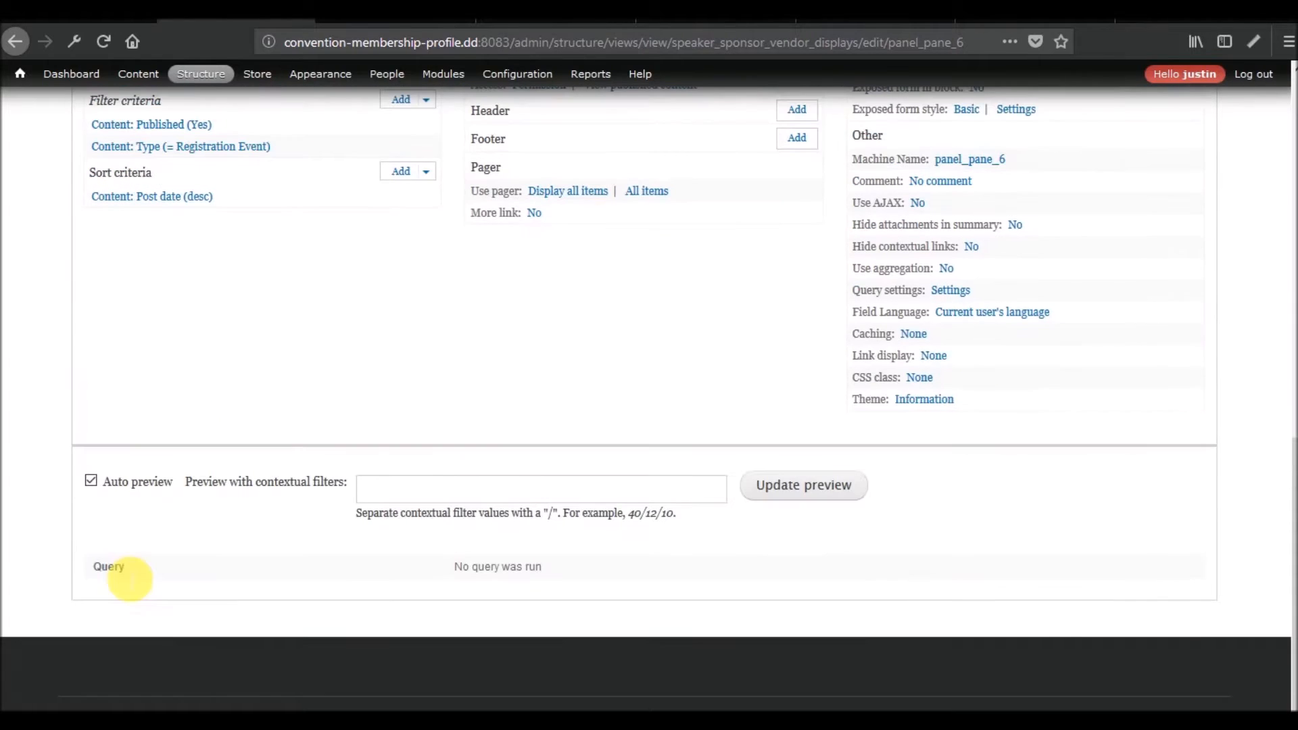
{"action": "left_click", "coordinate": [449, 498]}
{"action": "type", "text": "1"}
{"action": "left_click", "coordinate": [745, 499]}
{"action": "scroll", "coordinate": [497, 492], "scroll_direction": "down", "scroll_amount": 5}
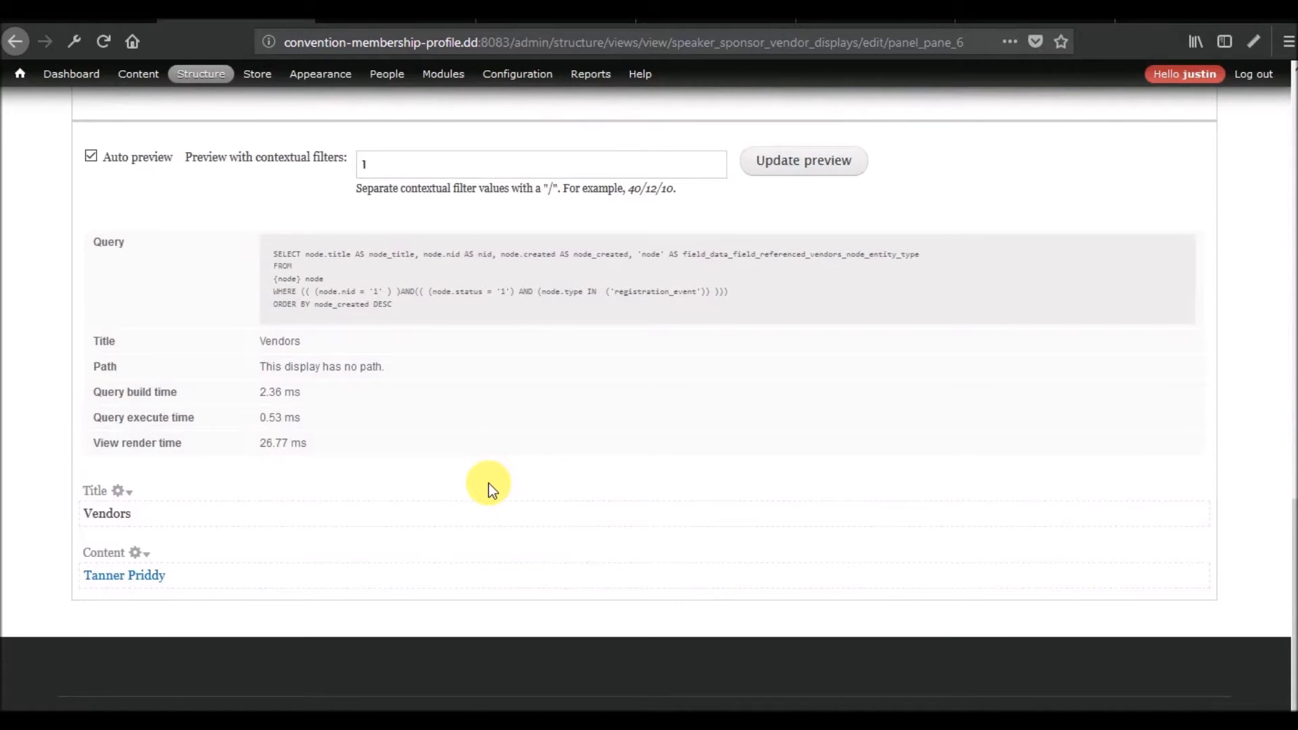
Preview the original relationship-based Vendors Per Event display with contextual filter value 1 and examine its query.
{"action": "scroll", "coordinate": [489, 488], "scroll_direction": "up", "scroll_amount": 8}
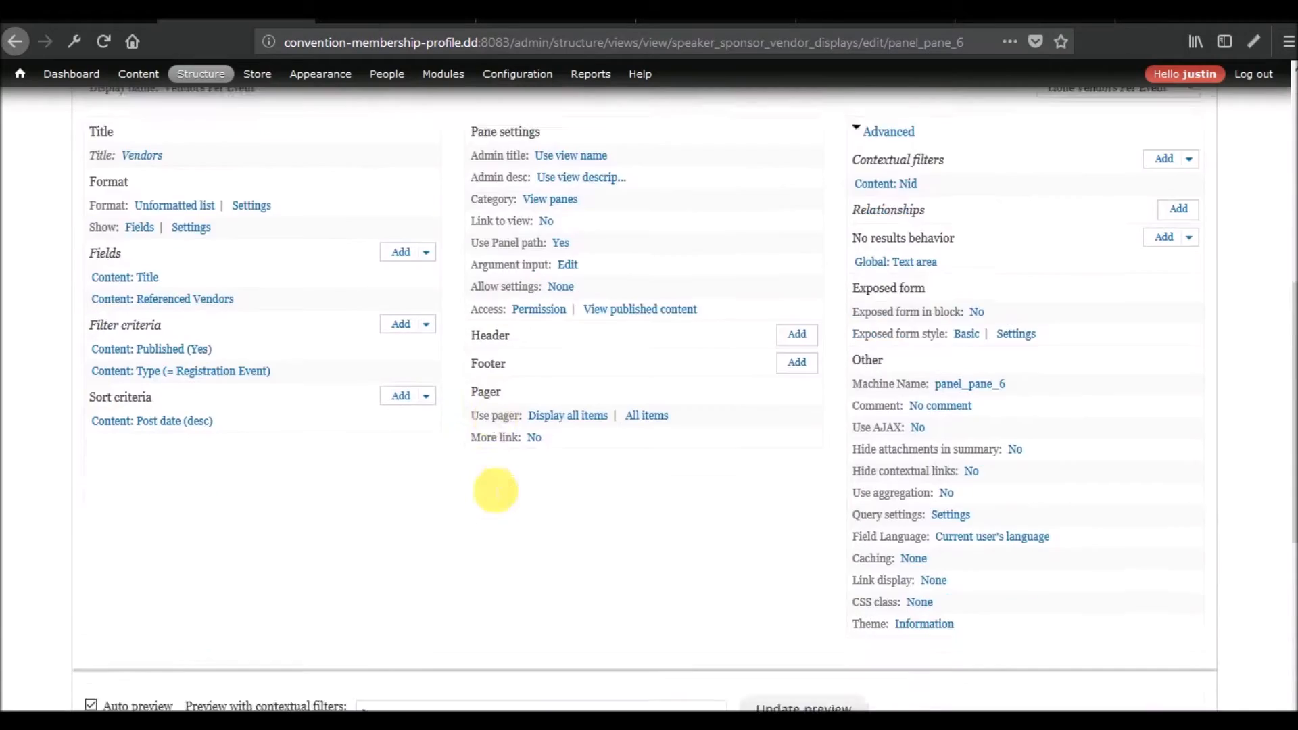
{"action": "scroll", "coordinate": [488, 488], "scroll_direction": "down", "scroll_amount": 8}
{"action": "scroll", "coordinate": [489, 488], "scroll_direction": "up", "scroll_amount": 10}
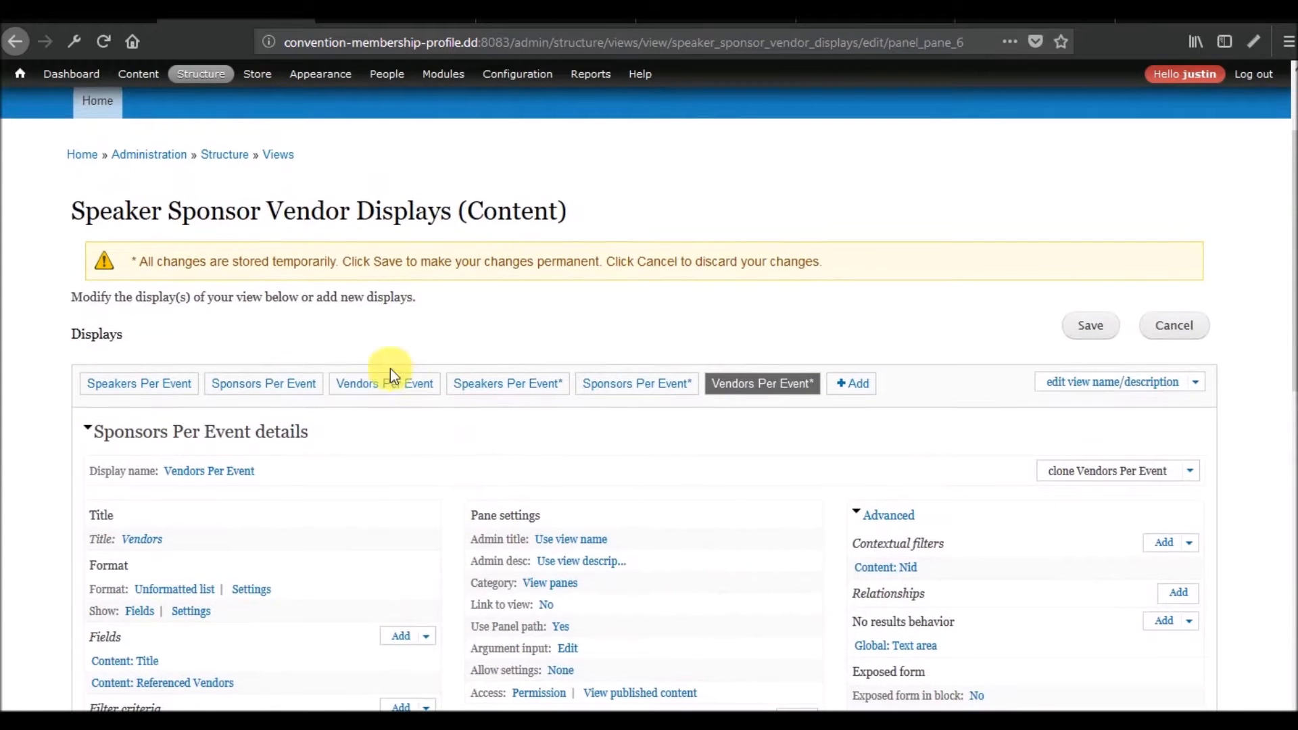
{"action": "scroll", "coordinate": [481, 477], "scroll_direction": "down", "scroll_amount": 10}
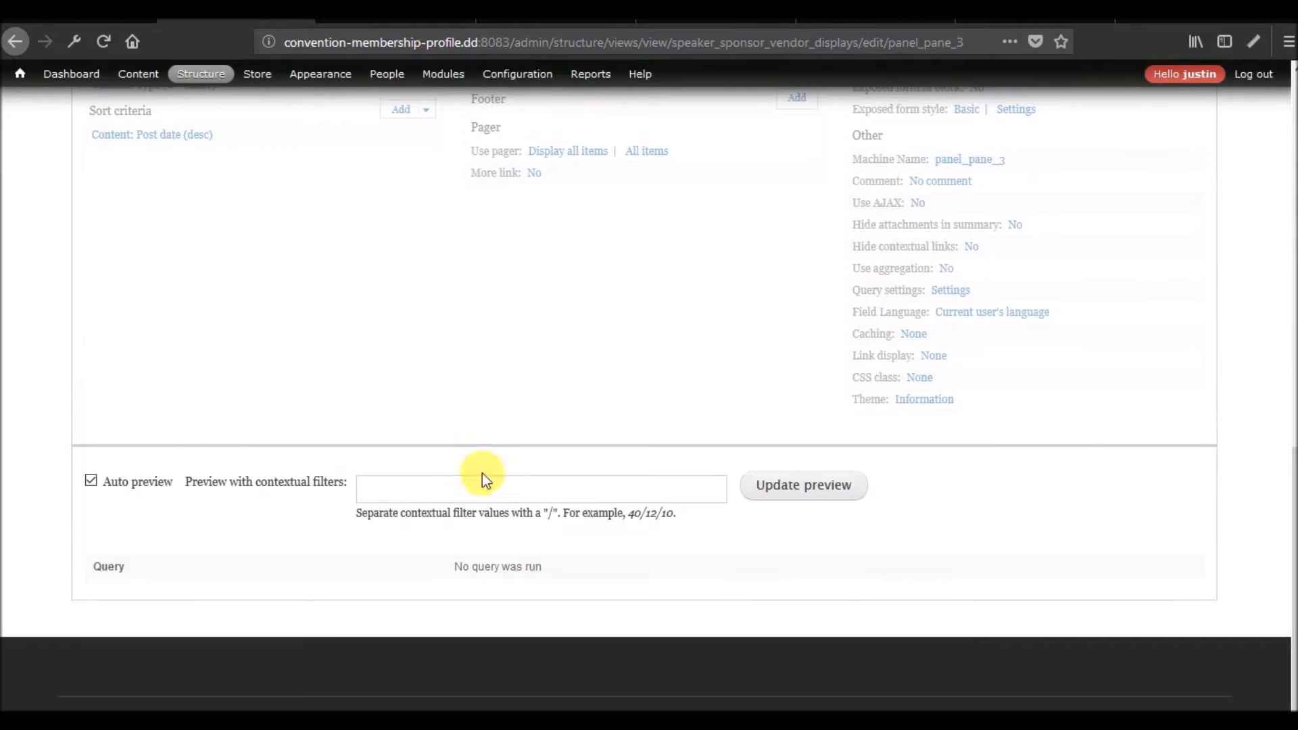
{"action": "type", "text": "1"}
{"action": "left_click", "coordinate": [802, 501]}
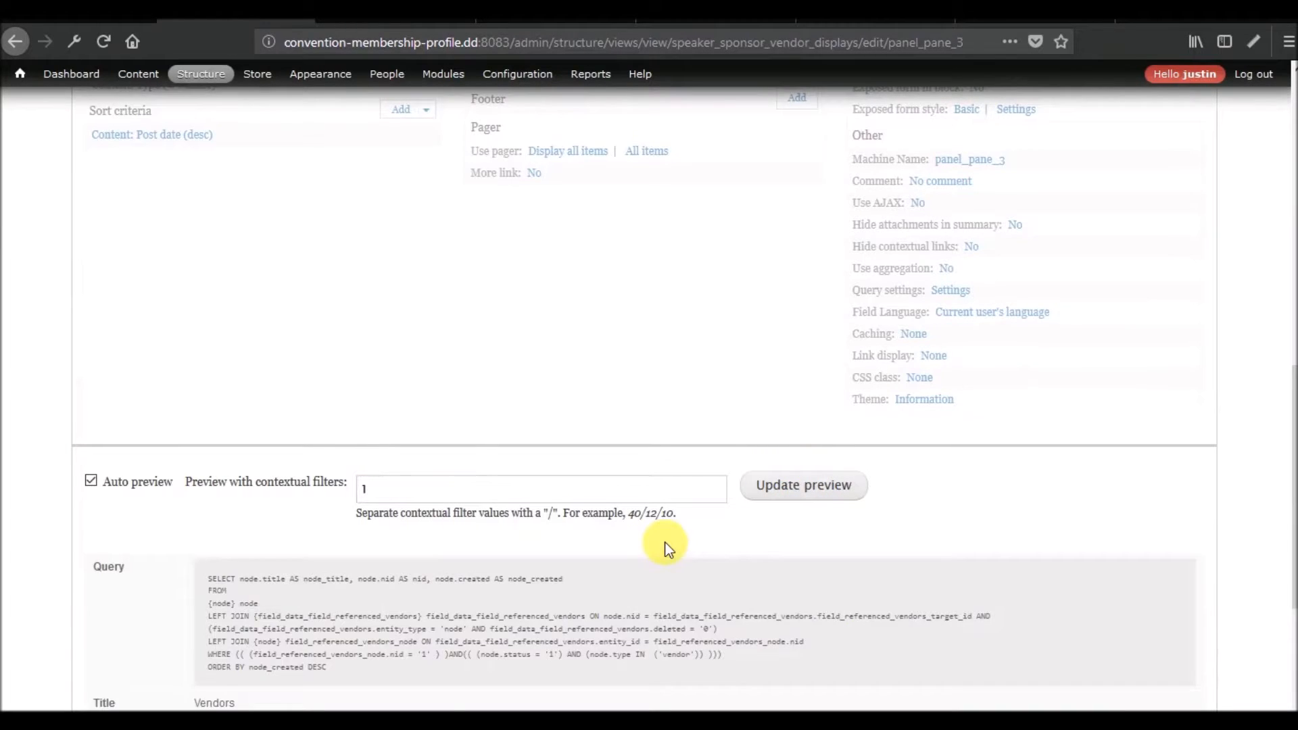
{"action": "scroll", "coordinate": [665, 544], "scroll_direction": "down", "scroll_amount": 2}
{"action": "left_click_drag", "start_coordinate": [346, 567], "coordinate": [188, 458]}
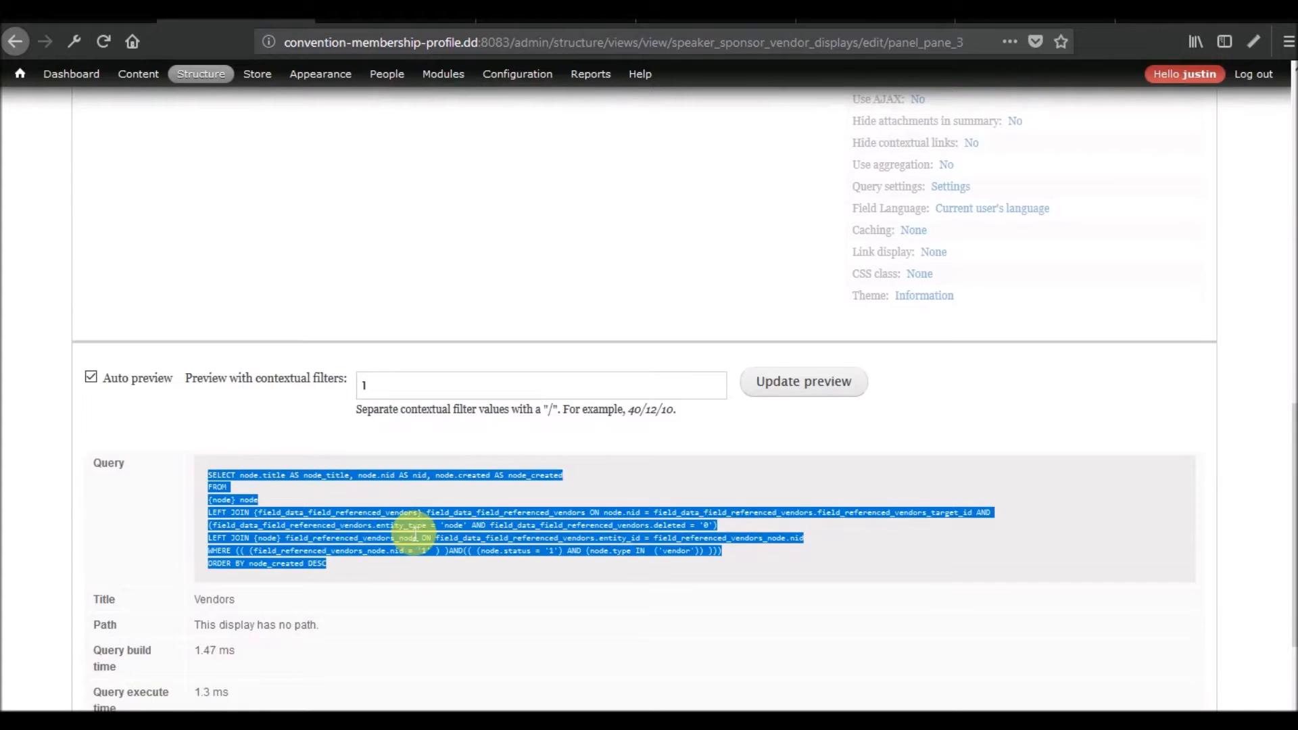
{"action": "scroll", "coordinate": [408, 530], "scroll_direction": "down", "scroll_amount": 3}
{"action": "scroll", "coordinate": [408, 530], "scroll_direction": "up", "scroll_amount": 5}
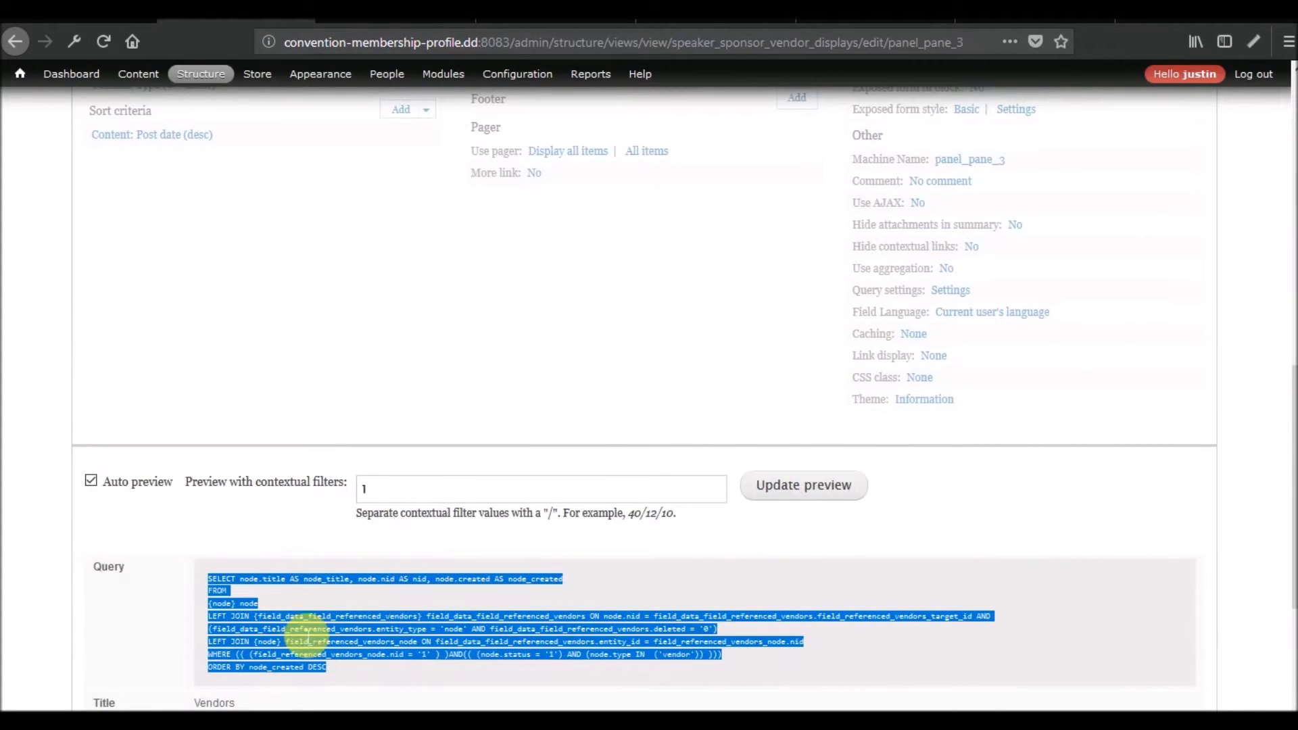
Return to the new Vendors Per Event display, preview it with contextual filter value 1, and compare its query.
{"action": "scroll", "coordinate": [311, 649], "scroll_direction": "up", "scroll_amount": 10}
{"action": "left_click", "coordinate": [747, 521]}
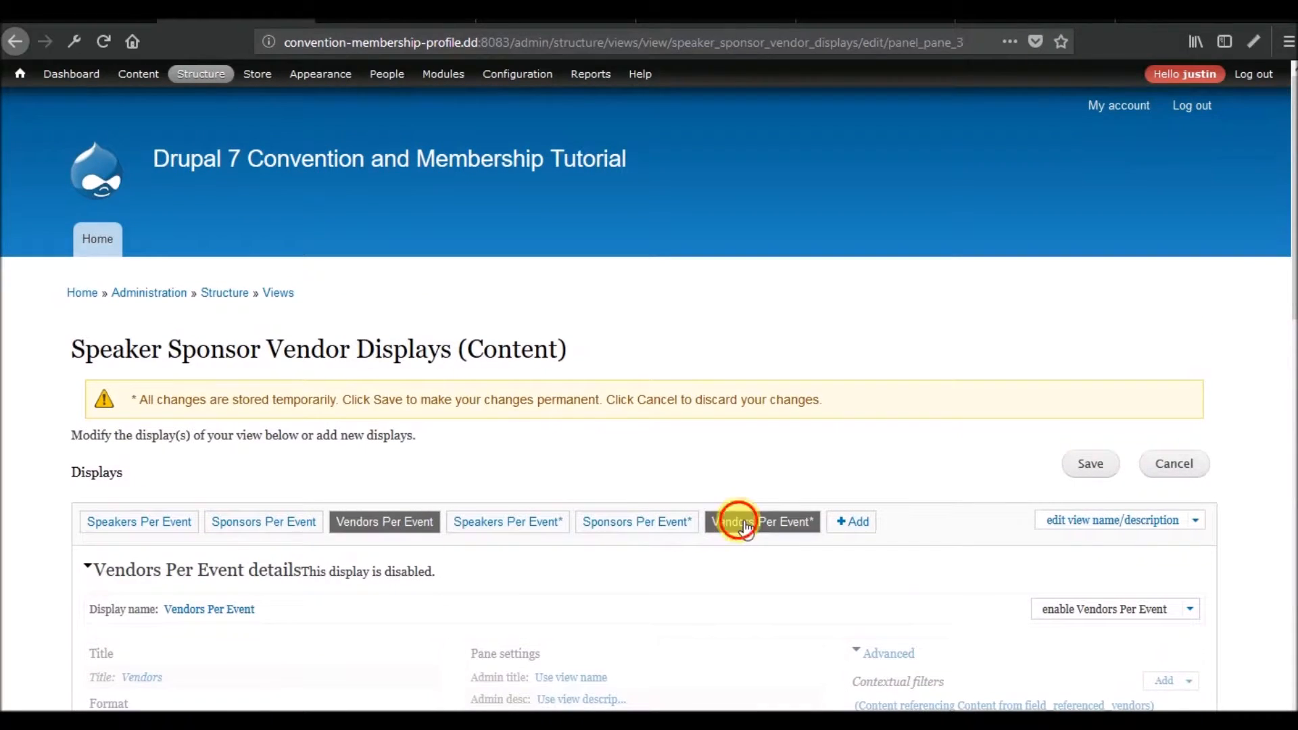
{"action": "scroll", "coordinate": [656, 457], "scroll_direction": "down", "scroll_amount": 7}
{"action": "scroll", "coordinate": [655, 457], "scroll_direction": "down", "scroll_amount": 3}
{"action": "left_click", "coordinate": [595, 488]}
{"action": "type", "text": "1"}
{"action": "left_click", "coordinate": [813, 494]}
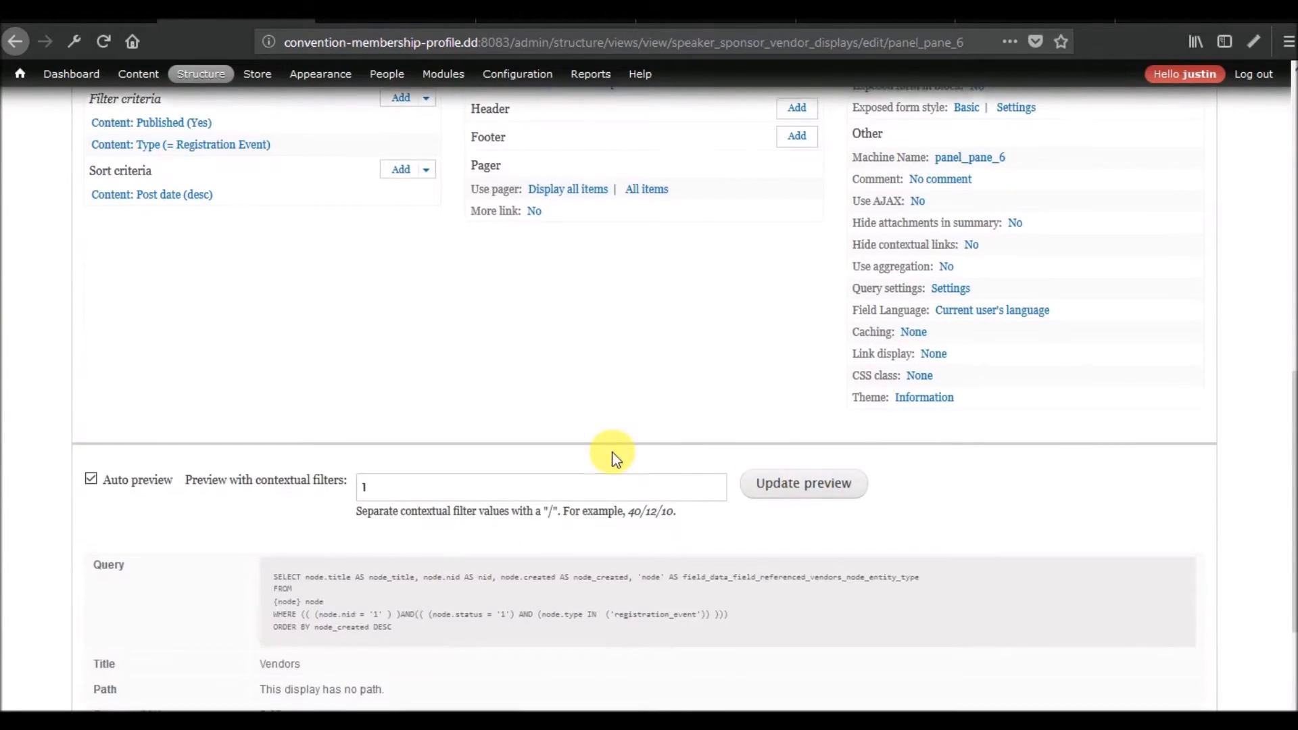
{"action": "scroll", "coordinate": [358, 374], "scroll_direction": "down", "scroll_amount": 4}
{"action": "left_click_drag", "start_coordinate": [282, 275], "coordinate": [272, 253]}
{"action": "left_click", "coordinate": [419, 357]}
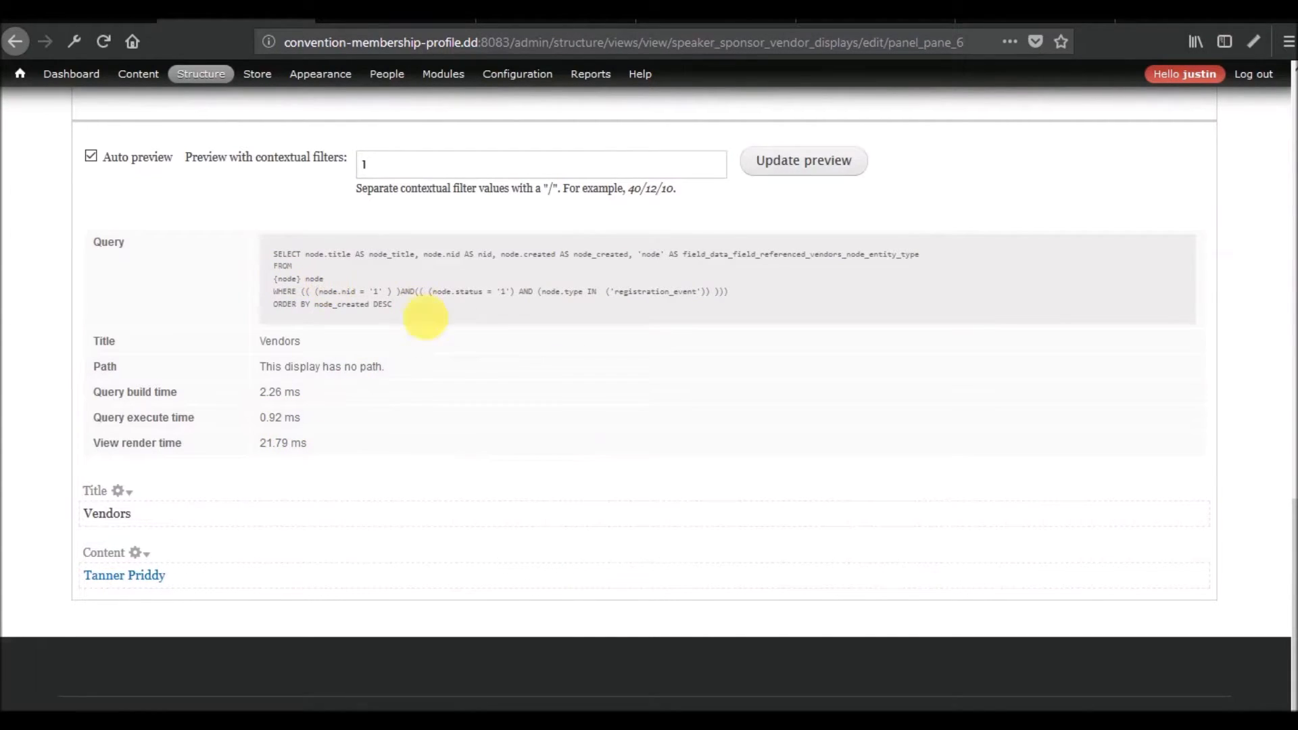
Review the new Vendors Per Event display's settings and save the Speaker Sponsor Vendor Displays view.
{"action": "scroll", "coordinate": [629, 501], "scroll_direction": "up", "scroll_amount": 1}
{"action": "scroll", "coordinate": [629, 502], "scroll_direction": "up", "scroll_amount": 15}
{"action": "scroll", "coordinate": [461, 355], "scroll_direction": "down", "scroll_amount": 2}
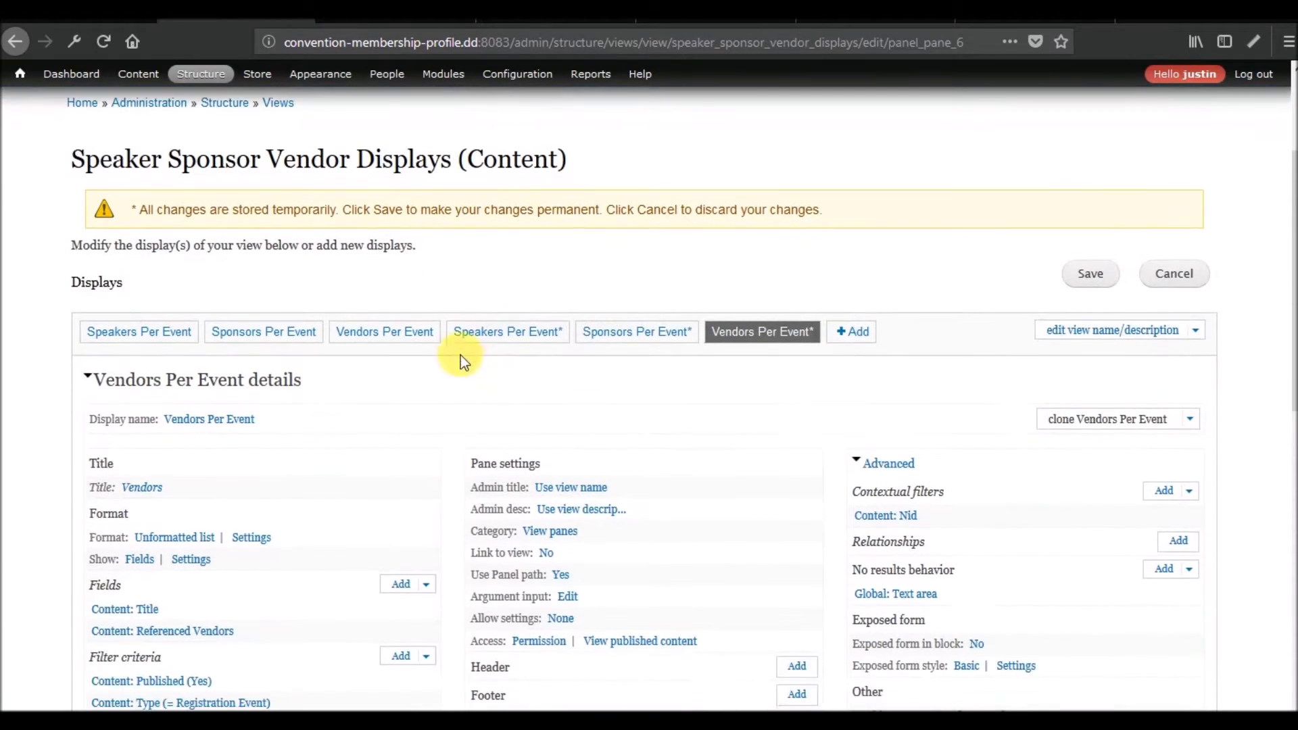
{"action": "scroll", "coordinate": [642, 515], "scroll_direction": "down", "scroll_amount": 4}
{"action": "scroll", "coordinate": [642, 515], "scroll_direction": "up", "scroll_amount": 4}
{"action": "scroll", "coordinate": [530, 550], "scroll_direction": "down", "scroll_amount": 3}
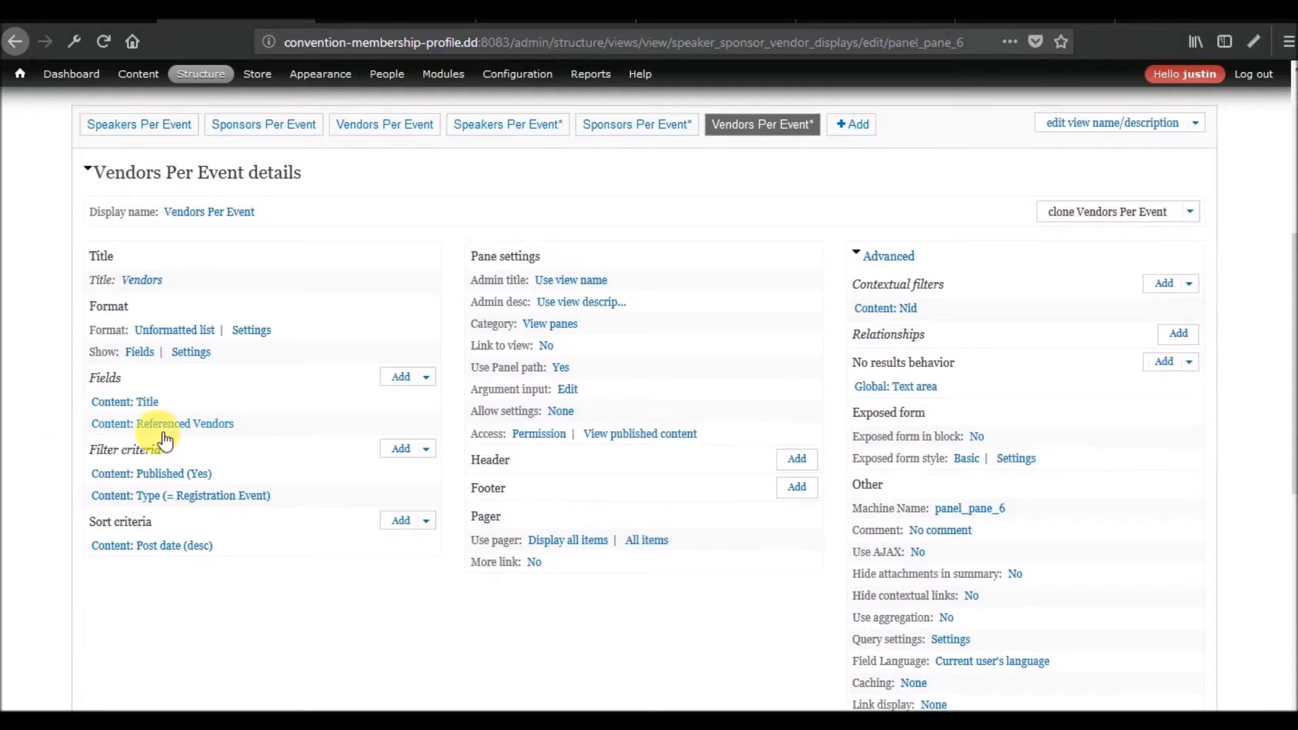
{"action": "scroll", "coordinate": [957, 499], "scroll_direction": "up", "scroll_amount": 1}
{"action": "scroll", "coordinate": [957, 501], "scroll_direction": "up", "scroll_amount": 2}
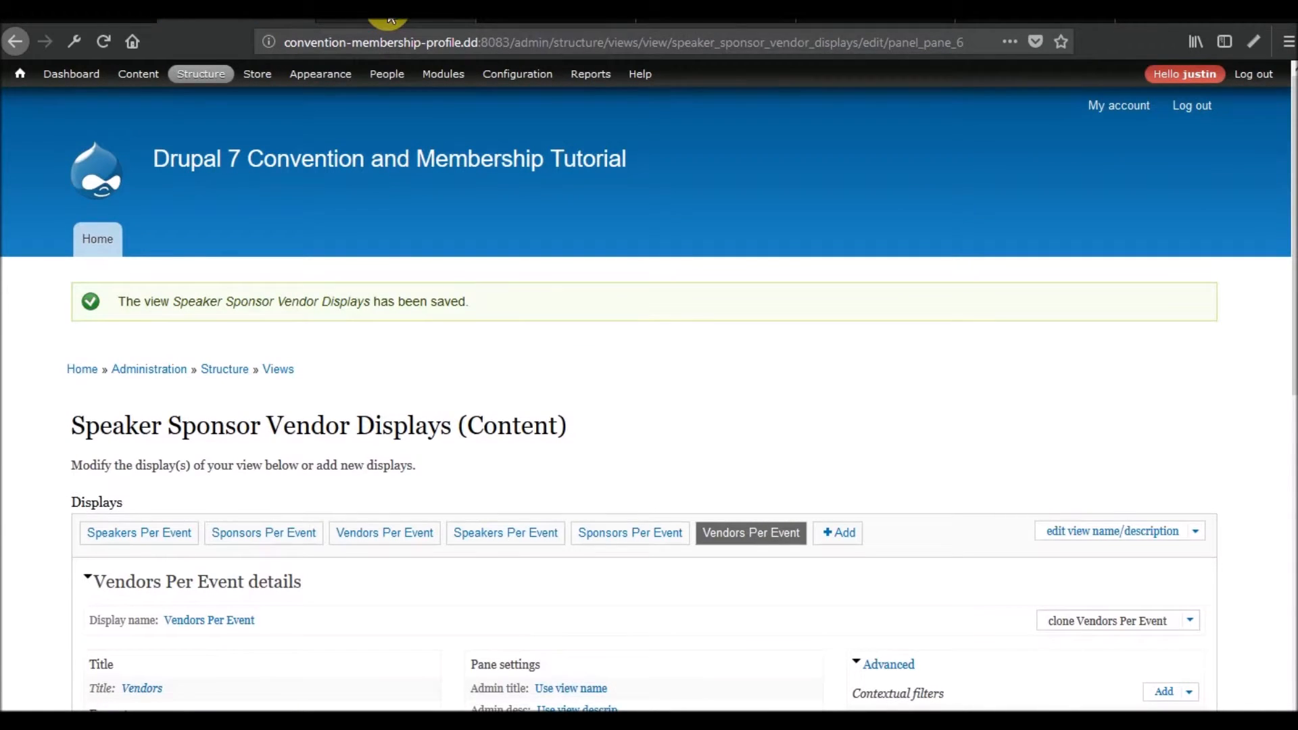
Switch to the 2018 Perfectly Optimized Annual Conference event page and look over its displayed content.
{"action": "left_click", "coordinate": [390, 23]}
{"action": "scroll", "coordinate": [608, 429], "scroll_direction": "down", "scroll_amount": 9}
{"action": "scroll", "coordinate": [622, 428], "scroll_direction": "down", "scroll_amount": 20}
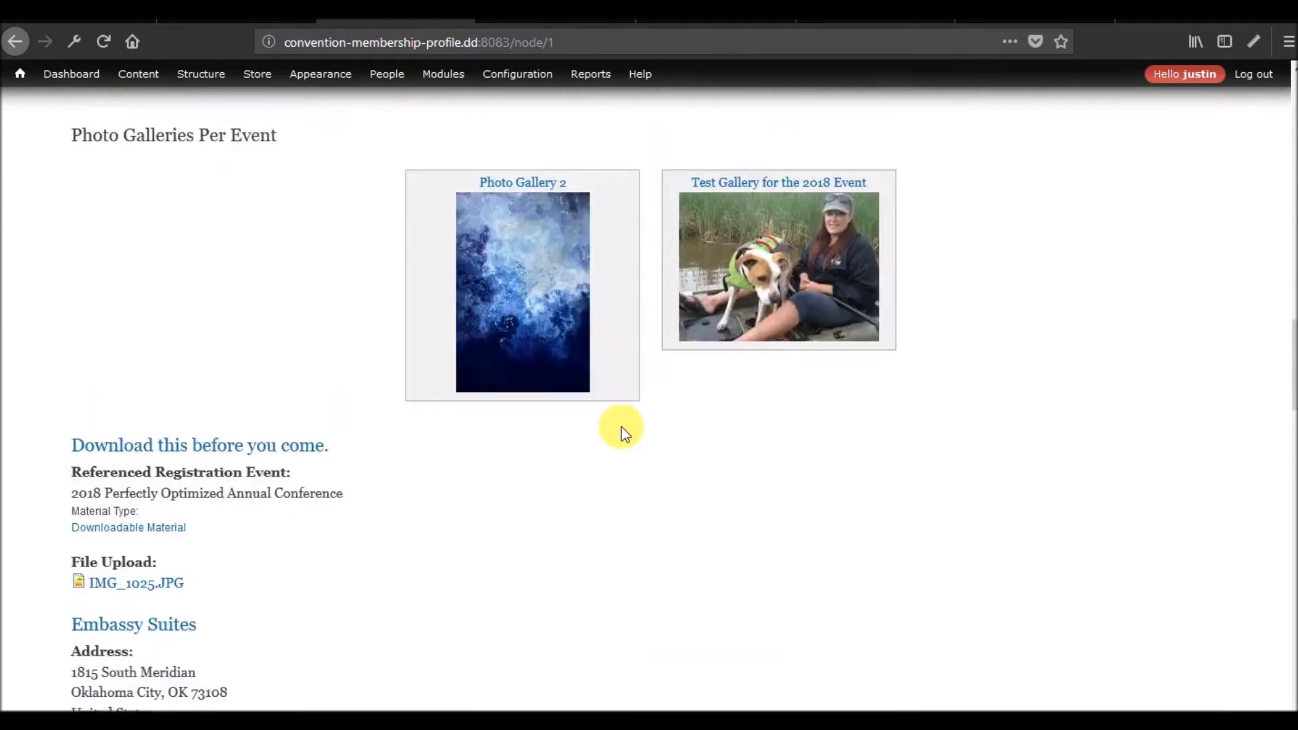
{"action": "scroll", "coordinate": [622, 427], "scroll_direction": "up", "scroll_amount": 8}
{"action": "scroll", "coordinate": [622, 427], "scroll_direction": "up", "scroll_amount": 15}
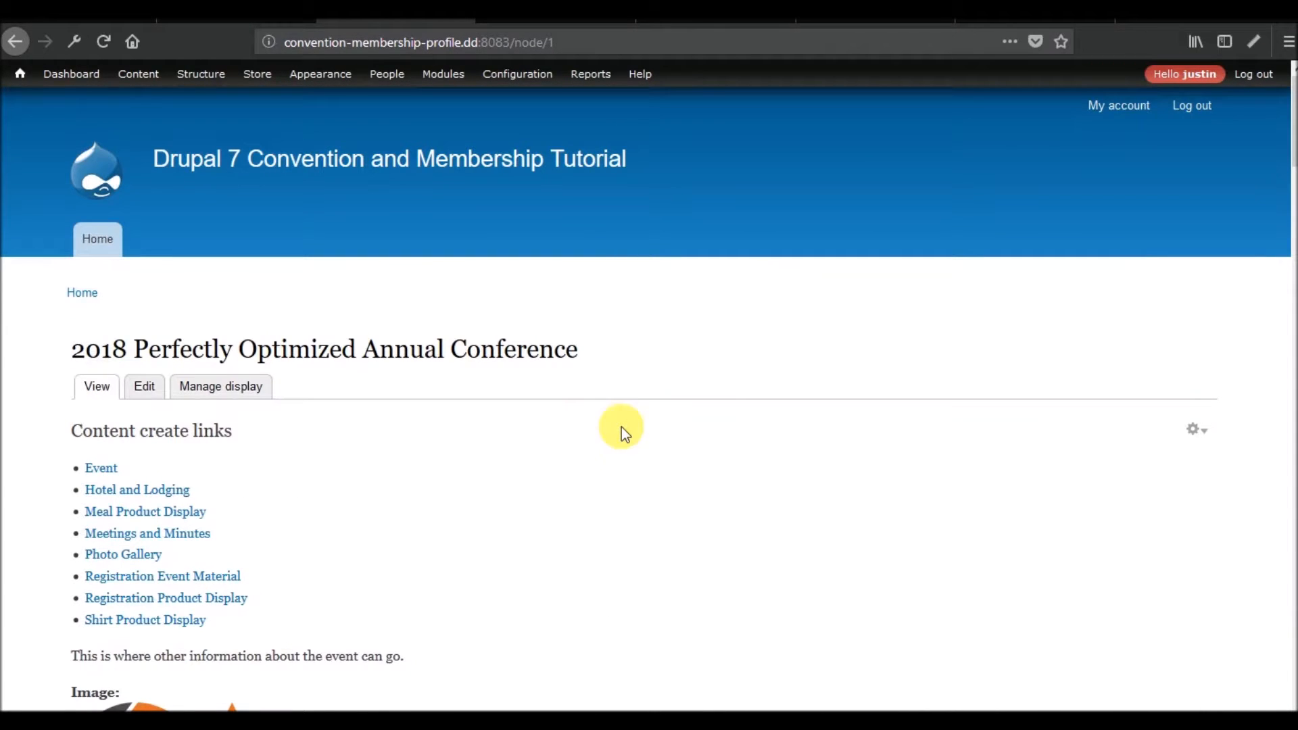
{"action": "mouse_move", "coordinate": [200, 74]}
{"action": "mouse_move", "coordinate": [241, 142]}
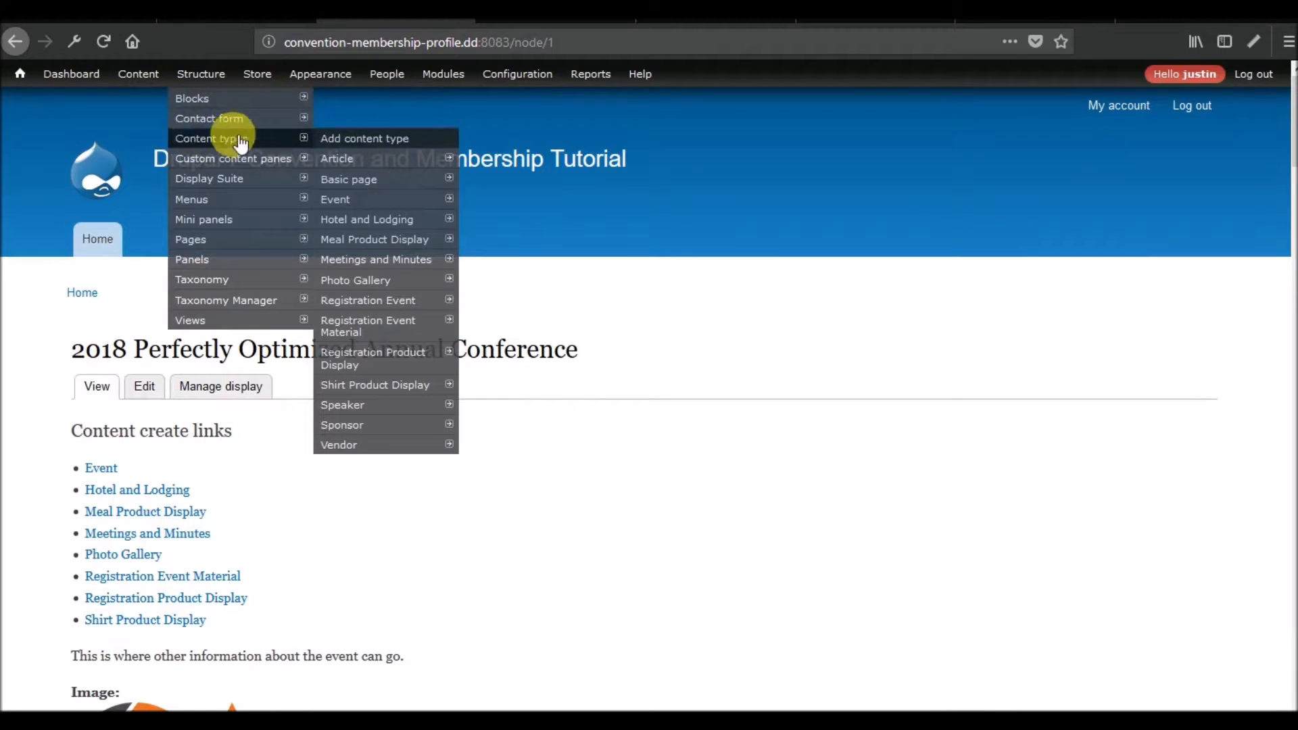
{"action": "mouse_move", "coordinate": [368, 181]}
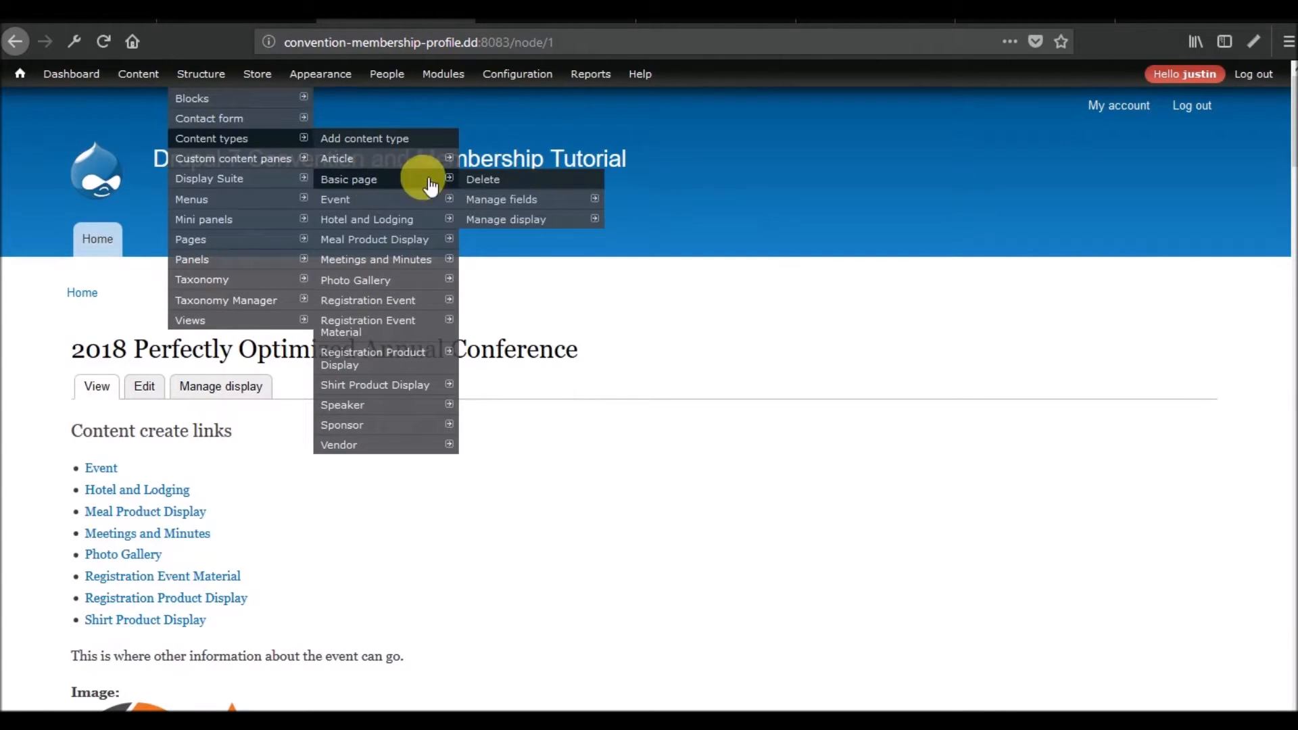
{"action": "mouse_move", "coordinate": [420, 202]}
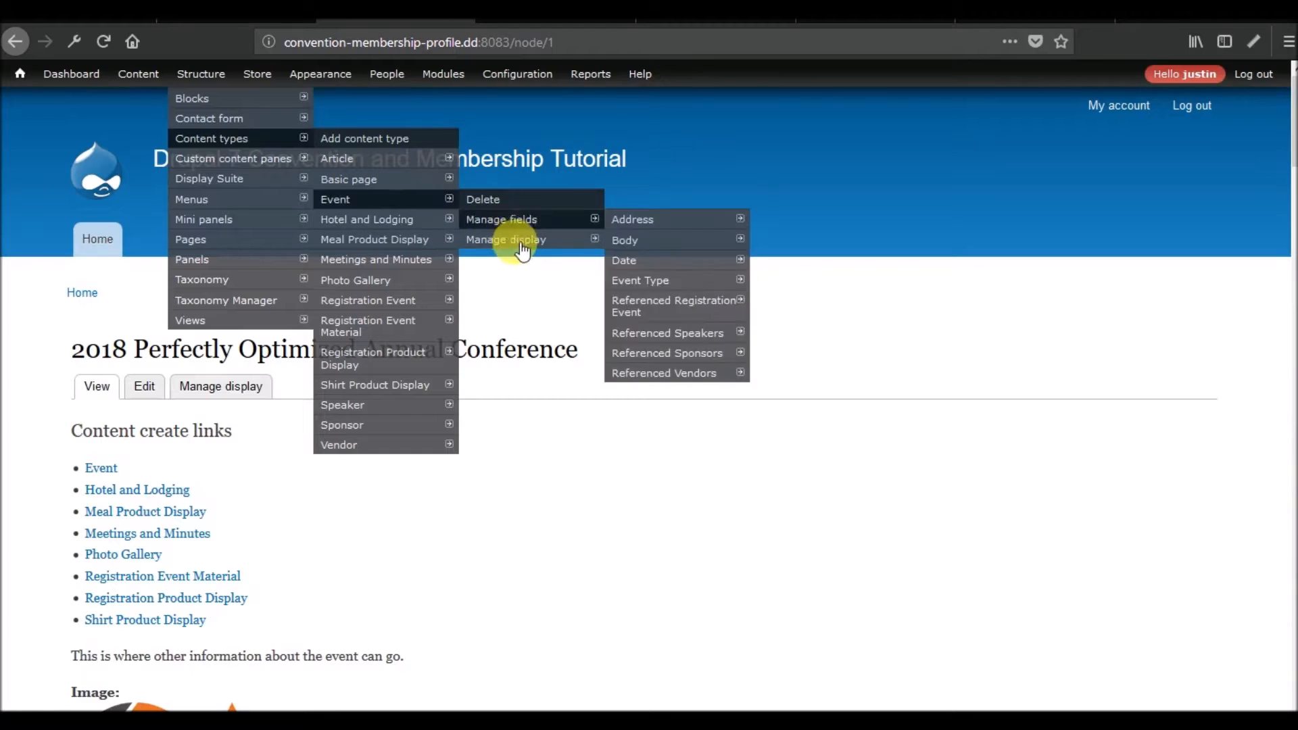
{"action": "mouse_move", "coordinate": [404, 239]}
{"action": "mouse_move", "coordinate": [534, 284]}
{"action": "mouse_move", "coordinate": [433, 280]}
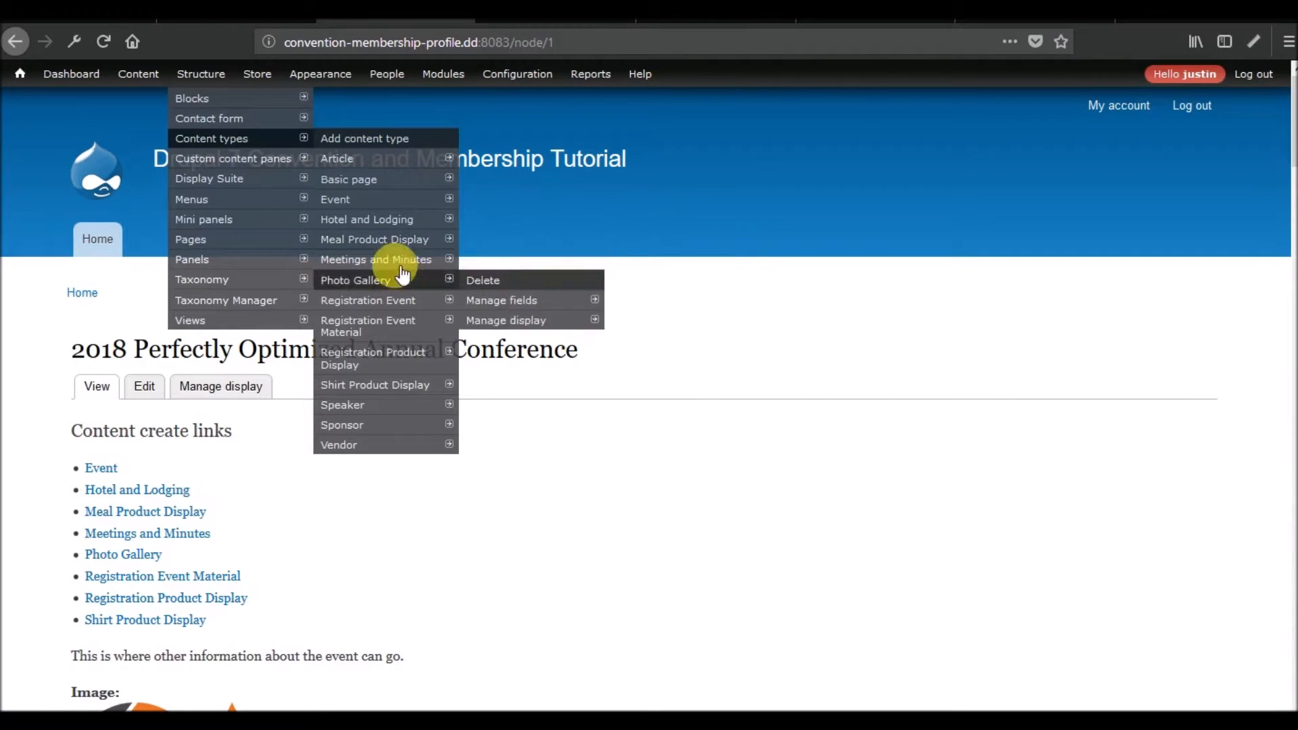
{"action": "mouse_move", "coordinate": [576, 325]}
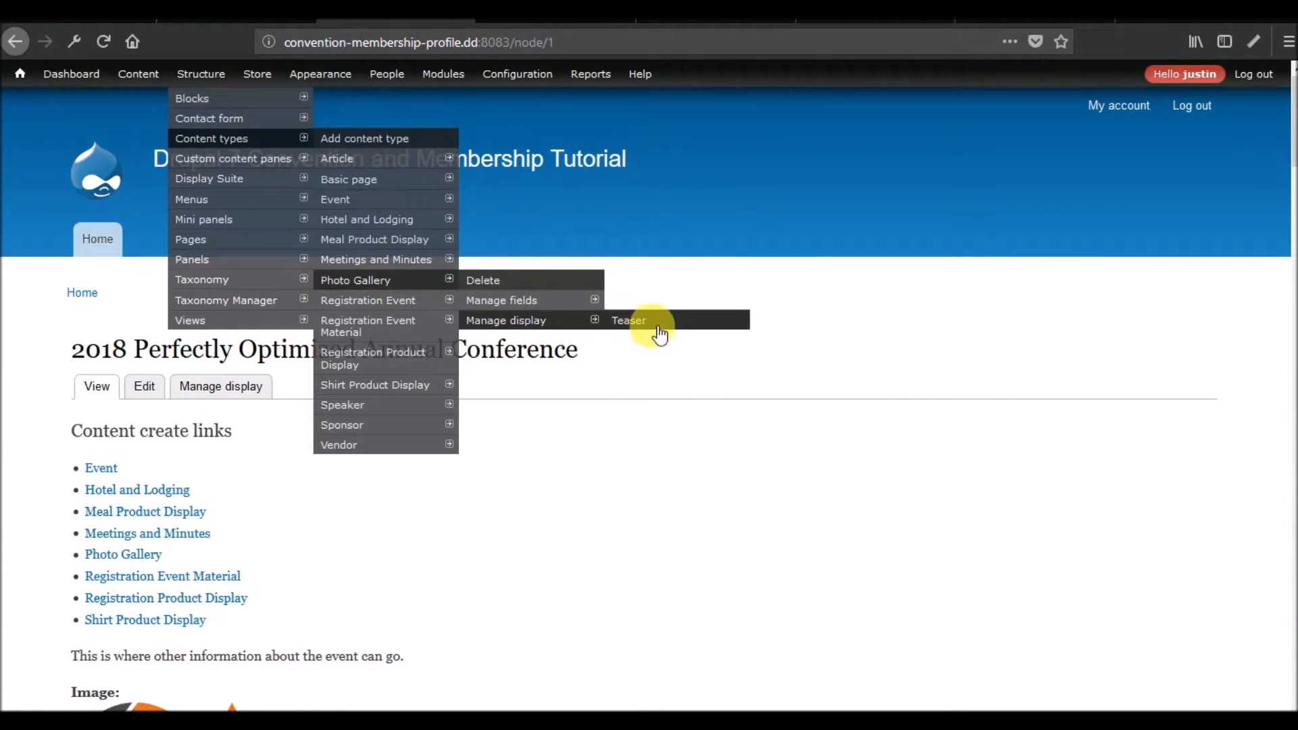
{"action": "mouse_move", "coordinate": [433, 326]}
{"action": "mouse_move", "coordinate": [534, 355]}
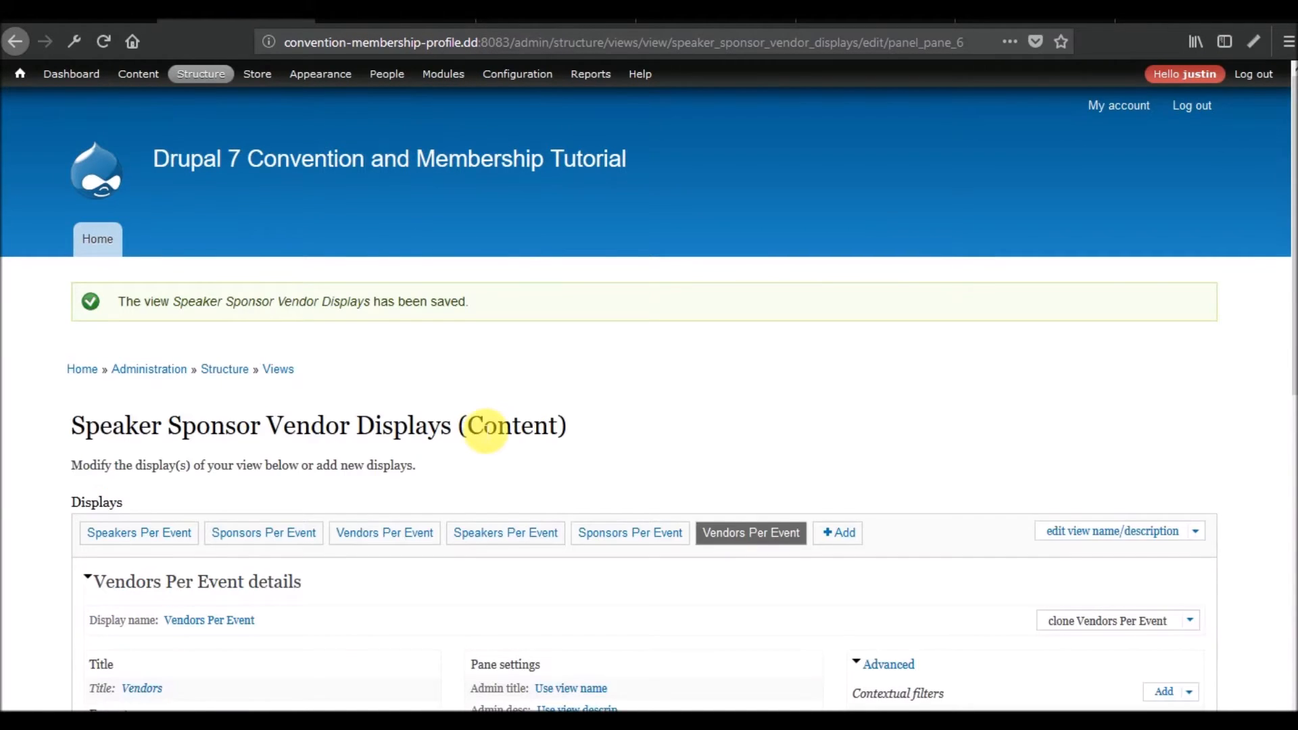
Return to the Speaker Sponsor Vendor Displays view and compare the disabled original Vendors Per Event display with the new one.
{"action": "scroll", "coordinate": [485, 427], "scroll_direction": "down", "scroll_amount": 10}
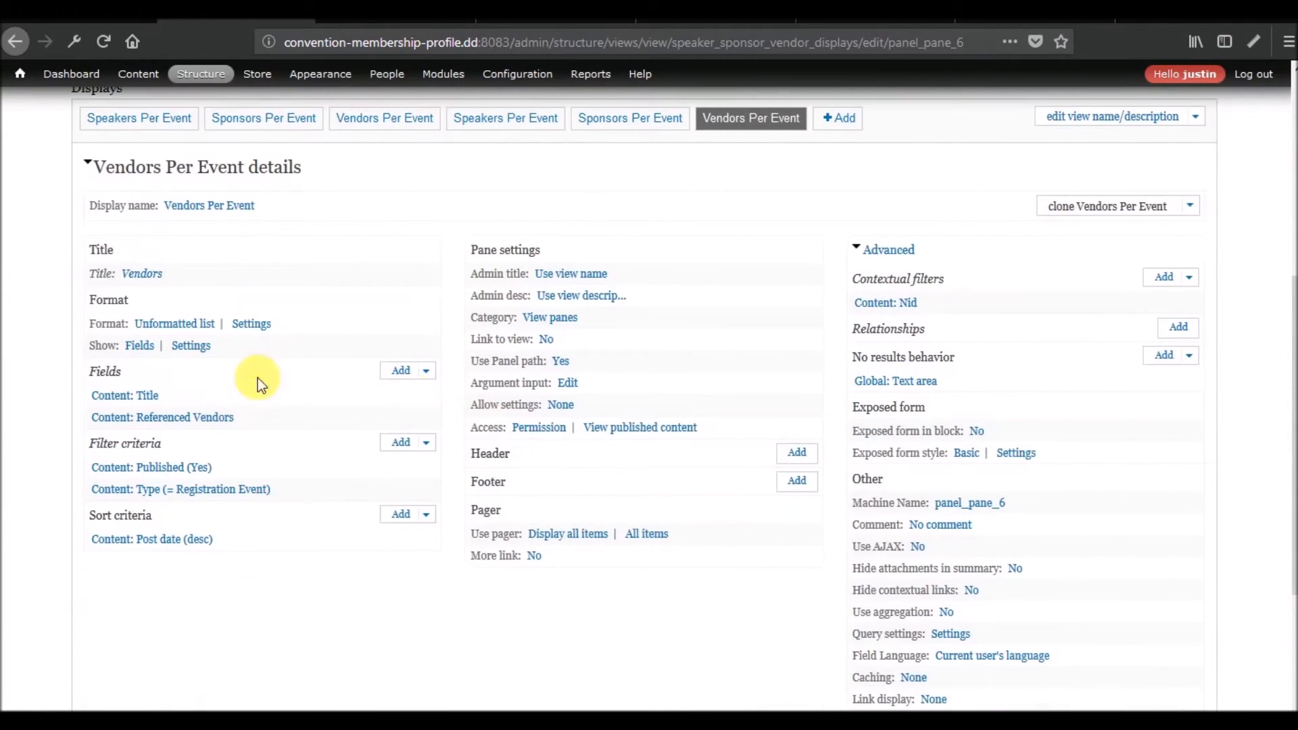
{"action": "scroll", "coordinate": [408, 485], "scroll_direction": "down", "scroll_amount": 1}
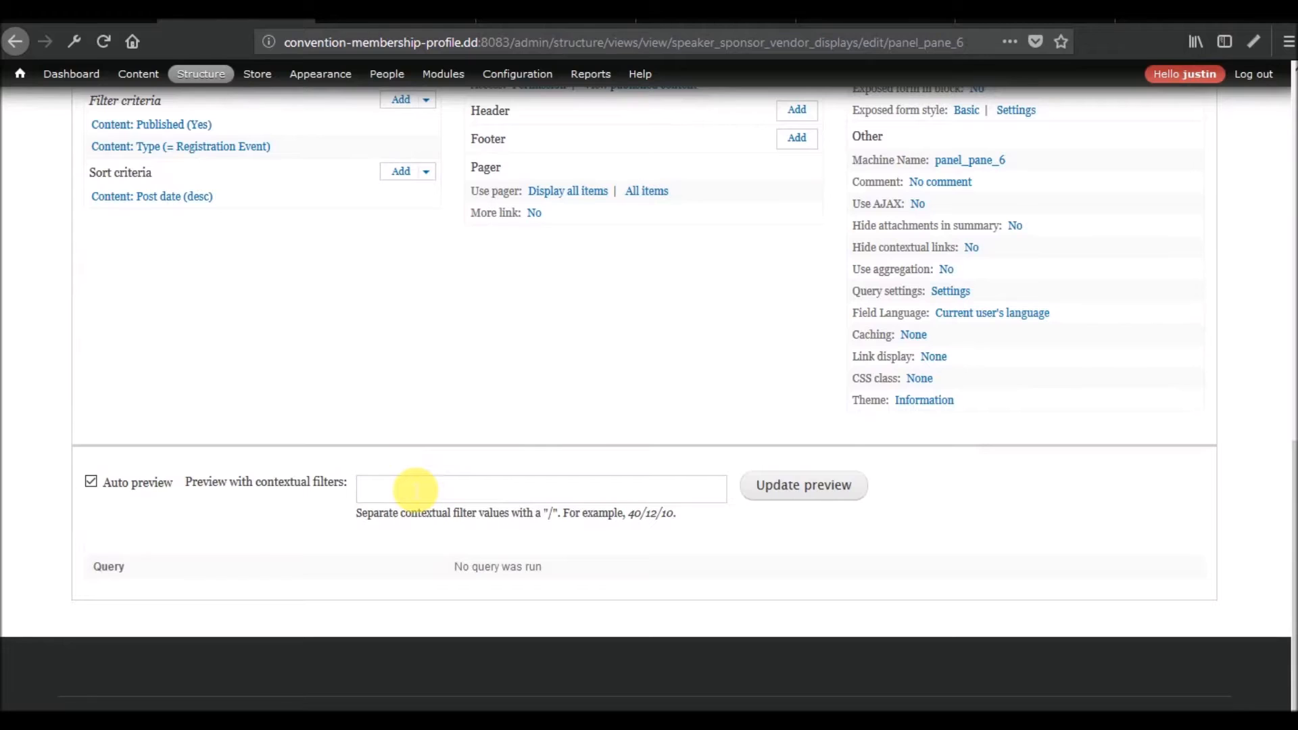
{"action": "scroll", "coordinate": [416, 488], "scroll_direction": "up", "scroll_amount": 4}
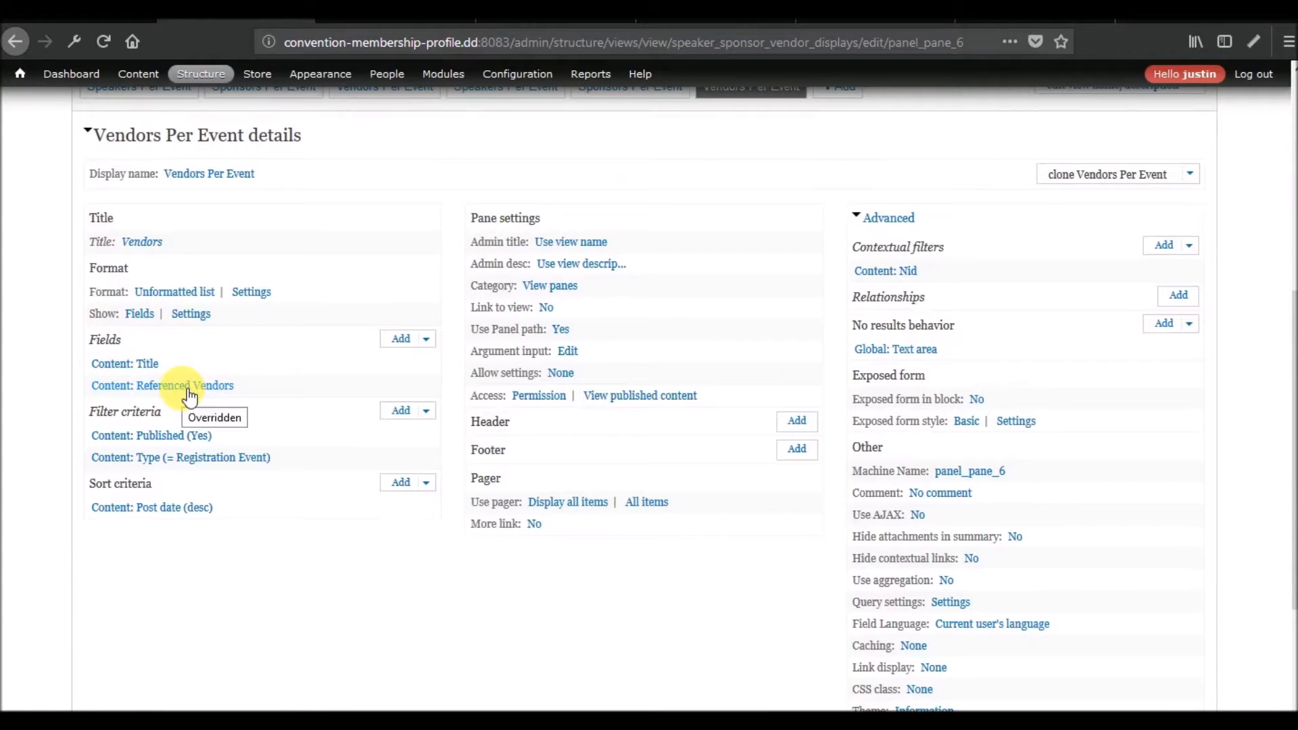
{"action": "scroll", "coordinate": [301, 423], "scroll_direction": "up", "scroll_amount": 5}
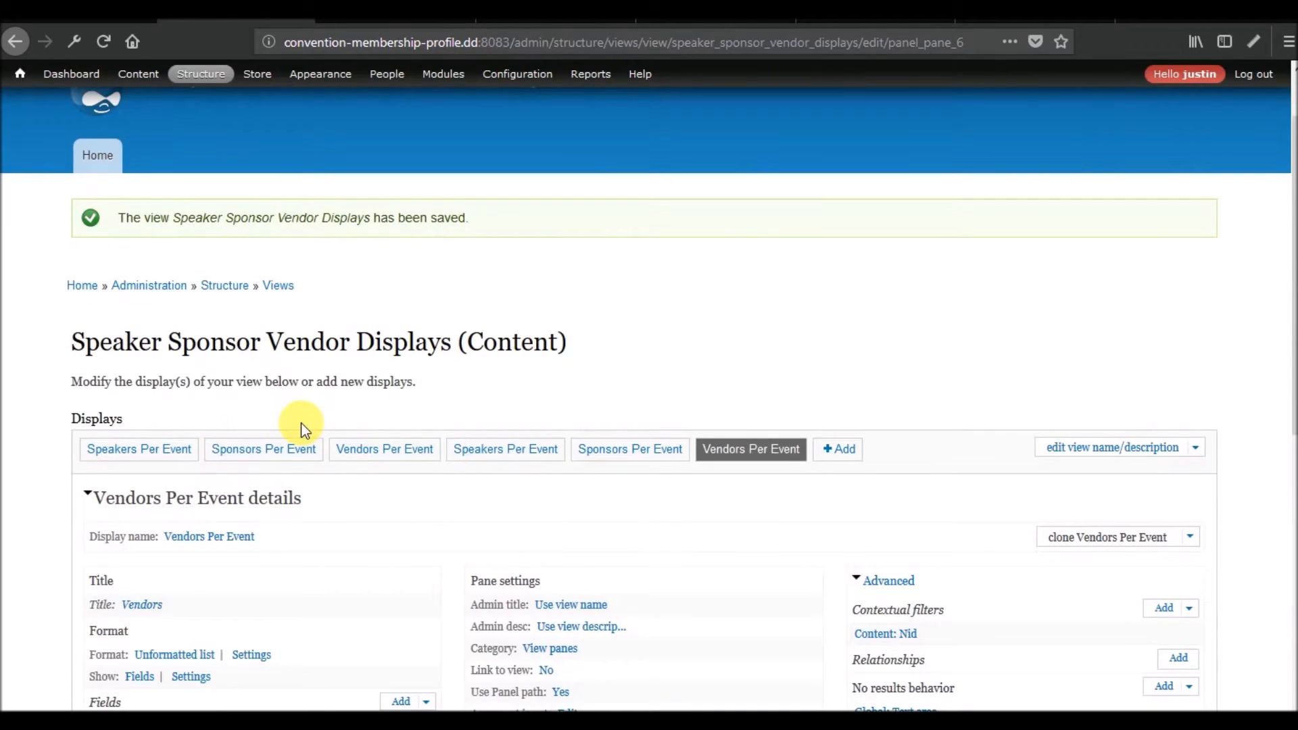
{"action": "scroll", "coordinate": [301, 423], "scroll_direction": "down", "scroll_amount": 6}
{"action": "scroll", "coordinate": [302, 423], "scroll_direction": "up", "scroll_amount": 5}
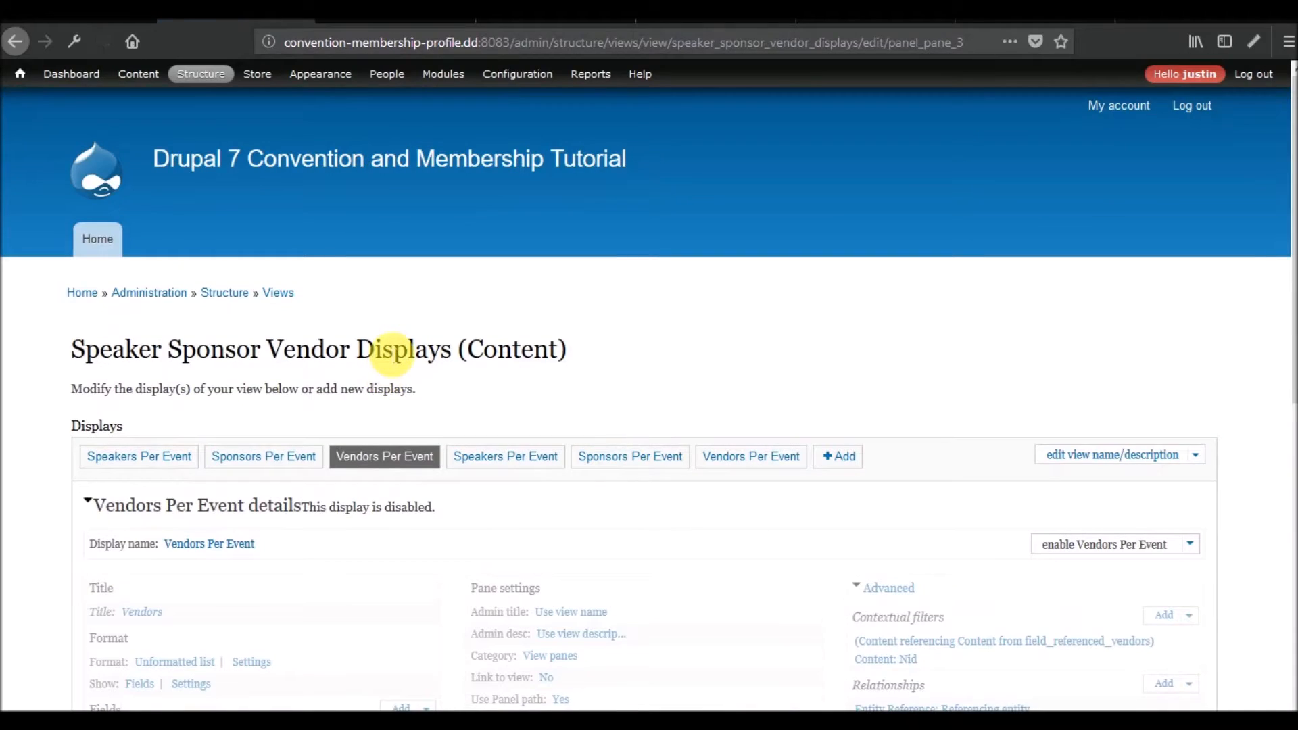
{"action": "left_click", "coordinate": [750, 455]}
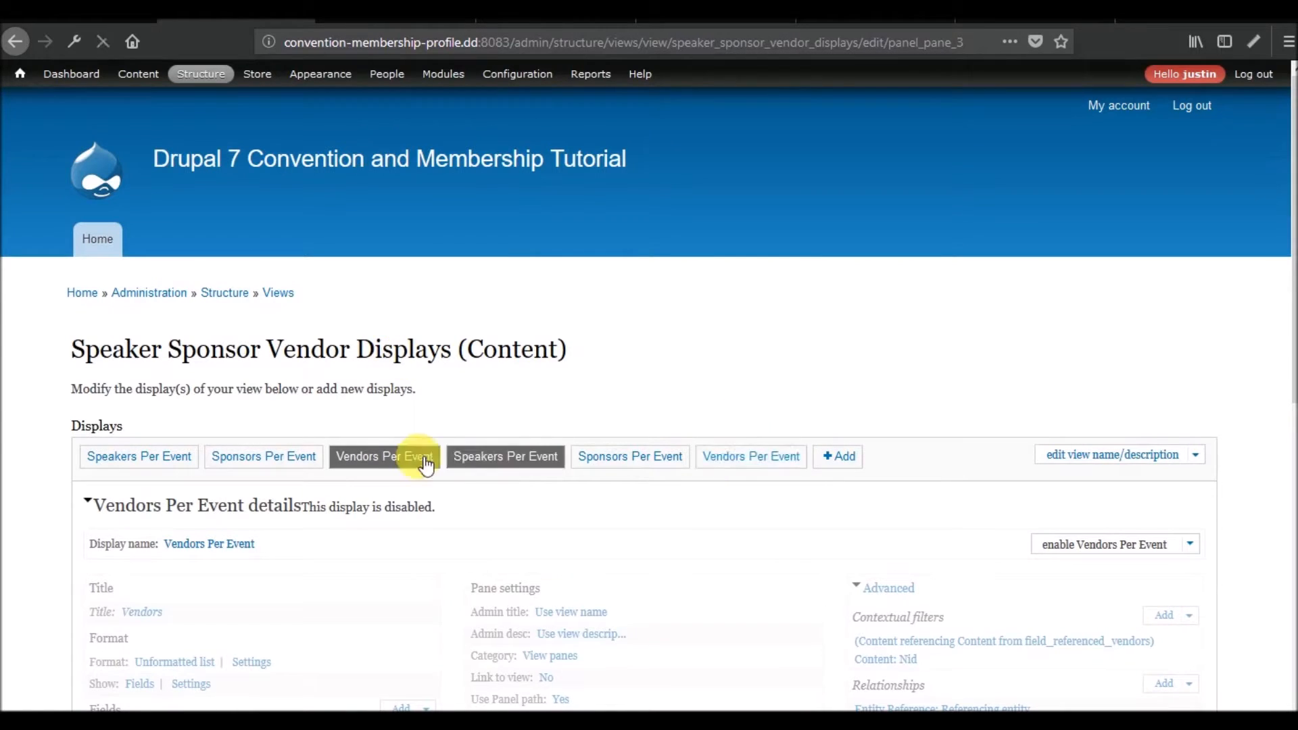
{"action": "scroll", "coordinate": [390, 459], "scroll_direction": "down", "scroll_amount": 7}
{"action": "scroll", "coordinate": [213, 257], "scroll_direction": "up", "scroll_amount": 4}
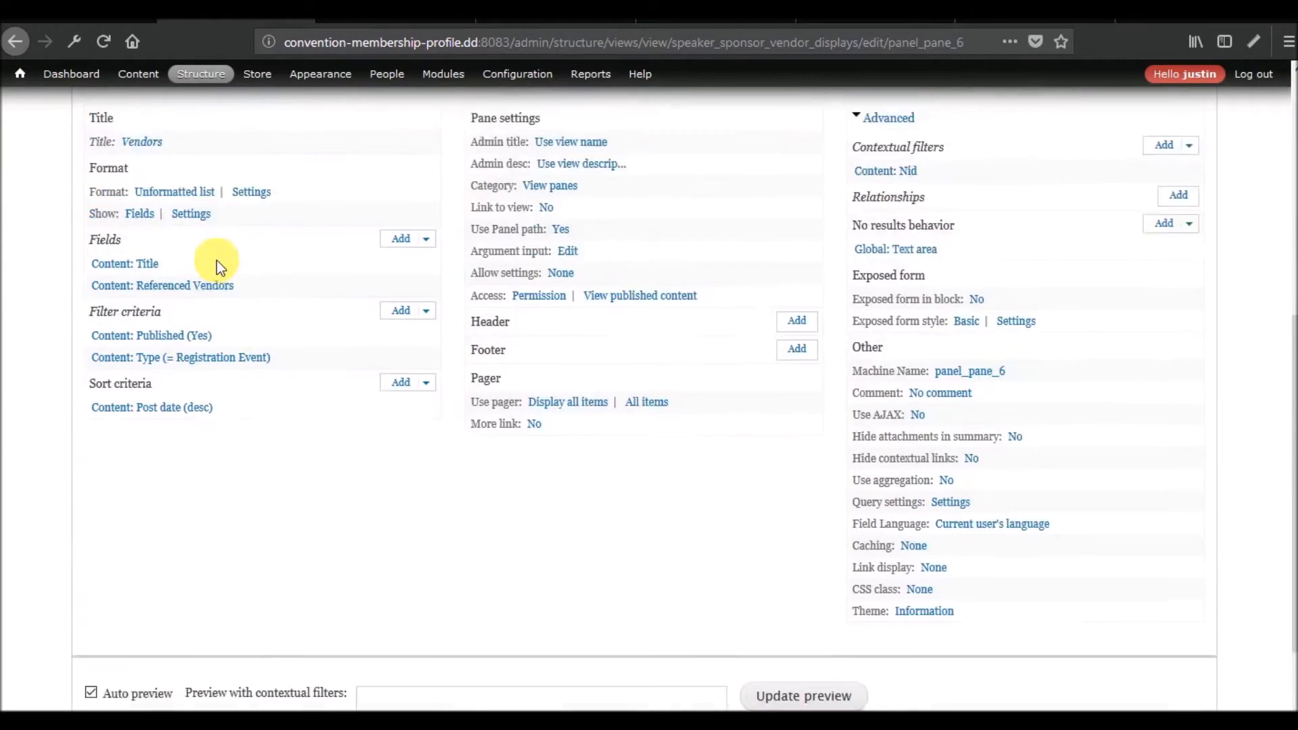
Inspect the Referenced Vendors field's configuration in the new Vendors Per Event display and close it without changes.
{"action": "right_click", "coordinate": [161, 341]}
{"action": "key", "text": "Escape"}
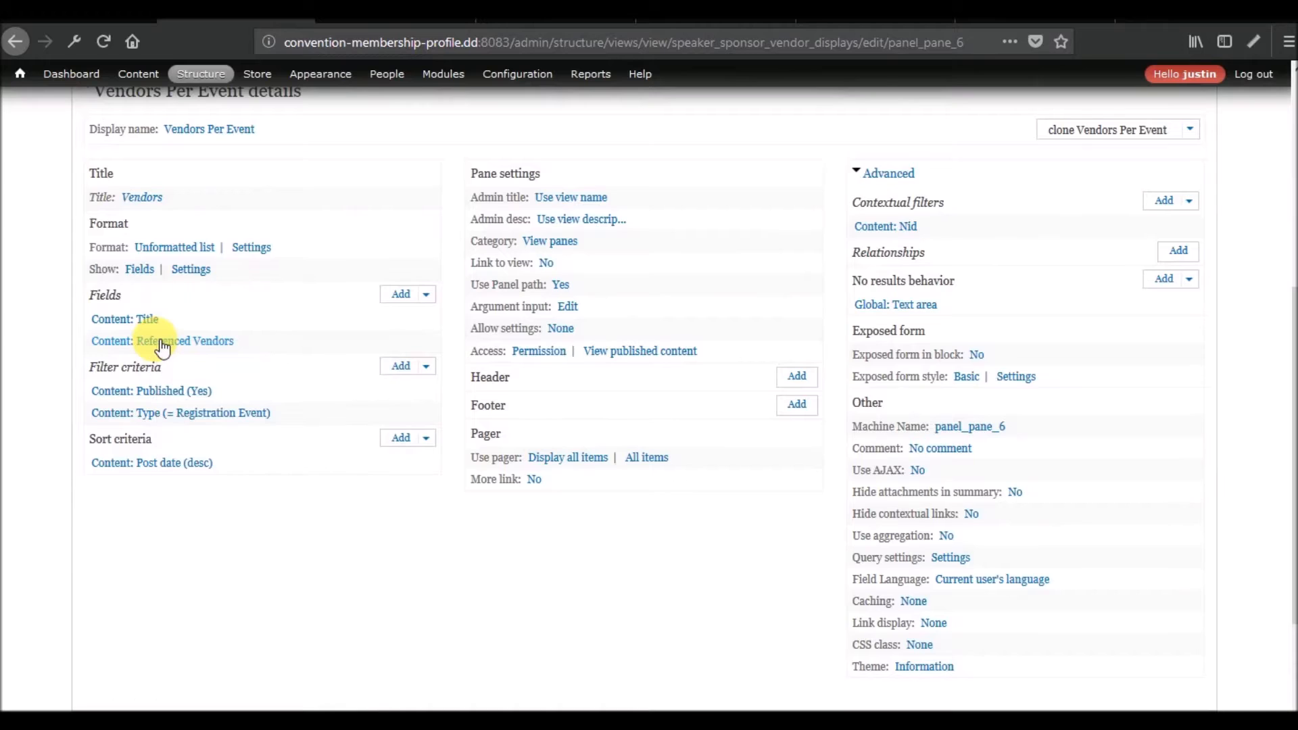
{"action": "left_click", "coordinate": [161, 341]}
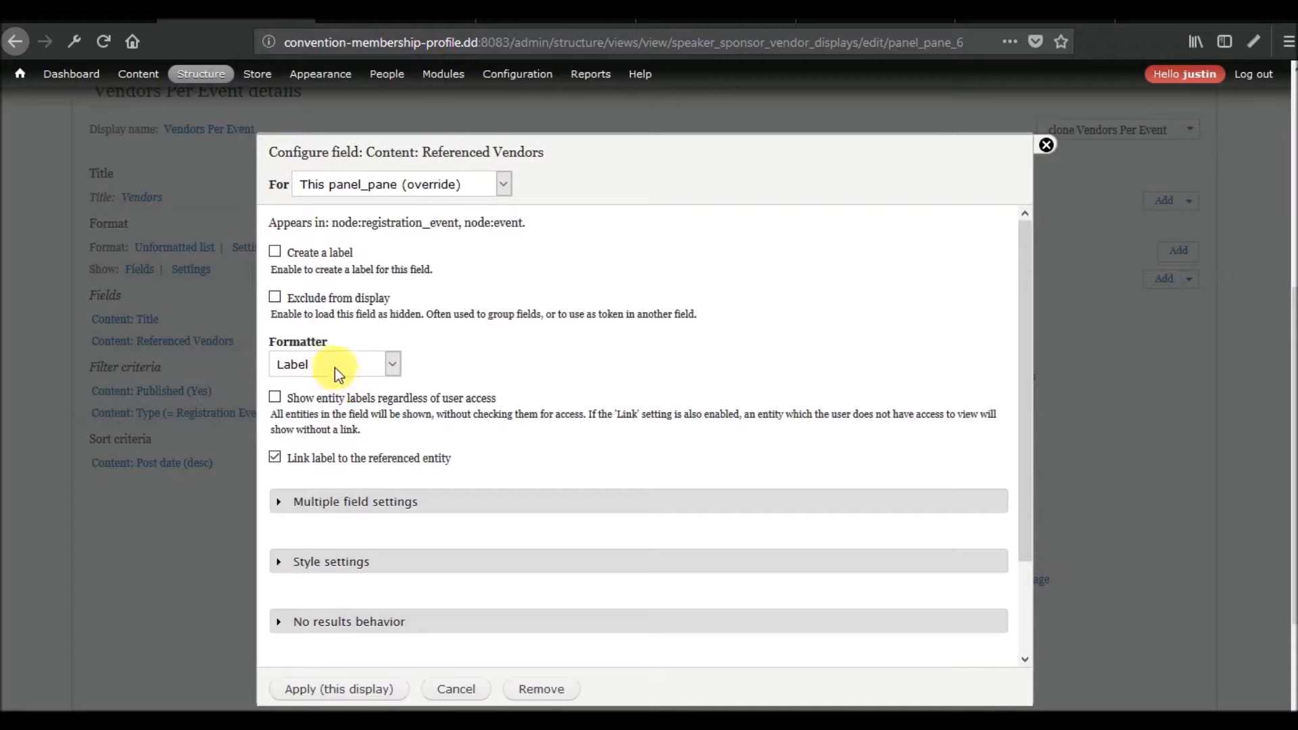
{"action": "left_click", "coordinate": [1046, 144]}
Preview the new Vendors Per Event display with contextual filter value 1 and look over the output.
{"action": "scroll", "coordinate": [318, 545], "scroll_direction": "down", "scroll_amount": 3}
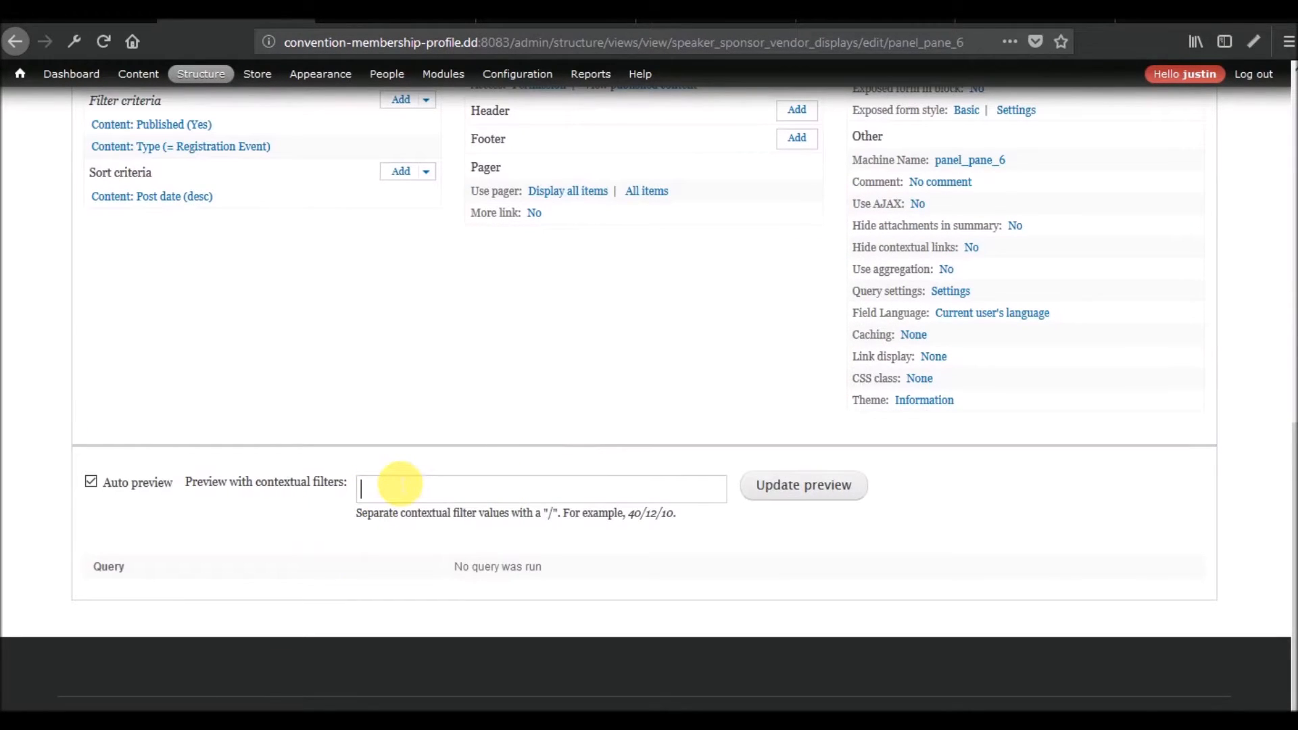
{"action": "type", "text": "1"}
{"action": "left_click", "coordinate": [821, 475]}
{"action": "scroll", "coordinate": [423, 496], "scroll_direction": "down", "scroll_amount": 5}
{"action": "scroll", "coordinate": [430, 501], "scroll_direction": "up", "scroll_amount": 10}
Set the Referenced Vendors field's formatter to Rendered entity with the Full content view mode, applied to this display.
{"action": "left_click", "coordinate": [153, 369]}
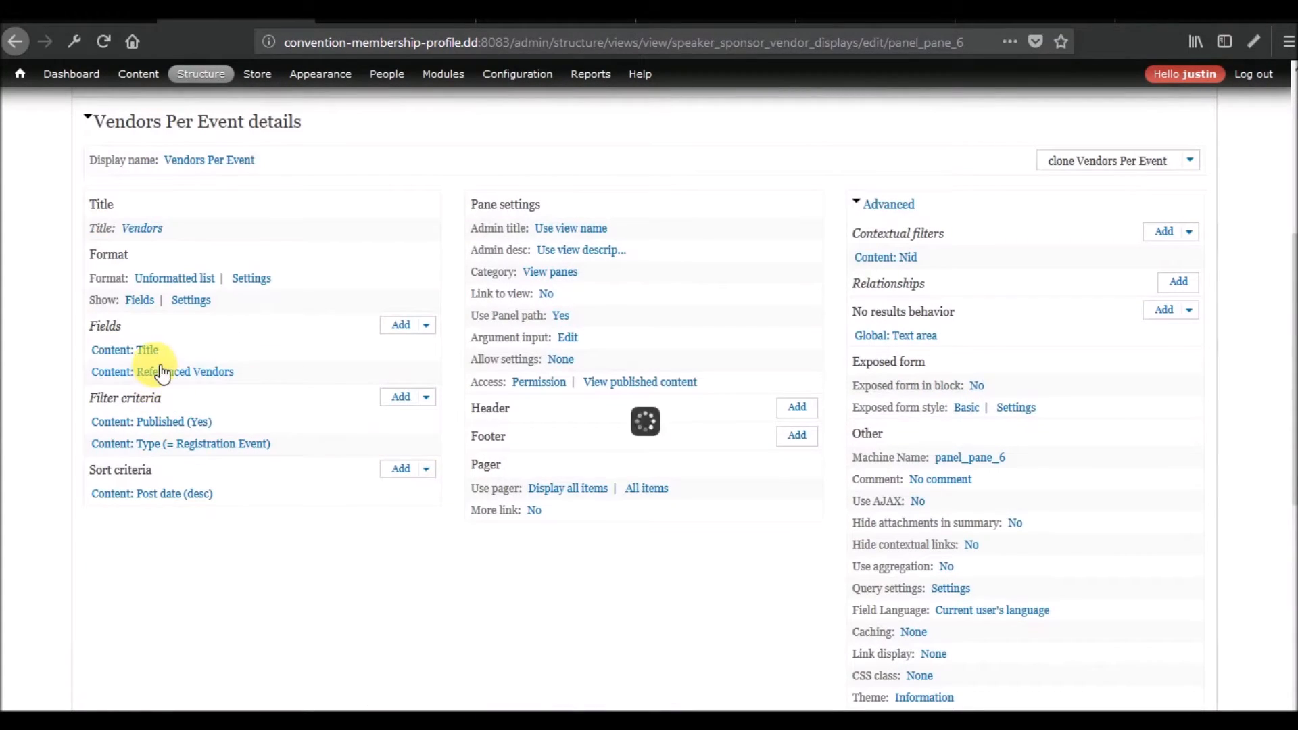
{"action": "left_click", "coordinate": [395, 374]}
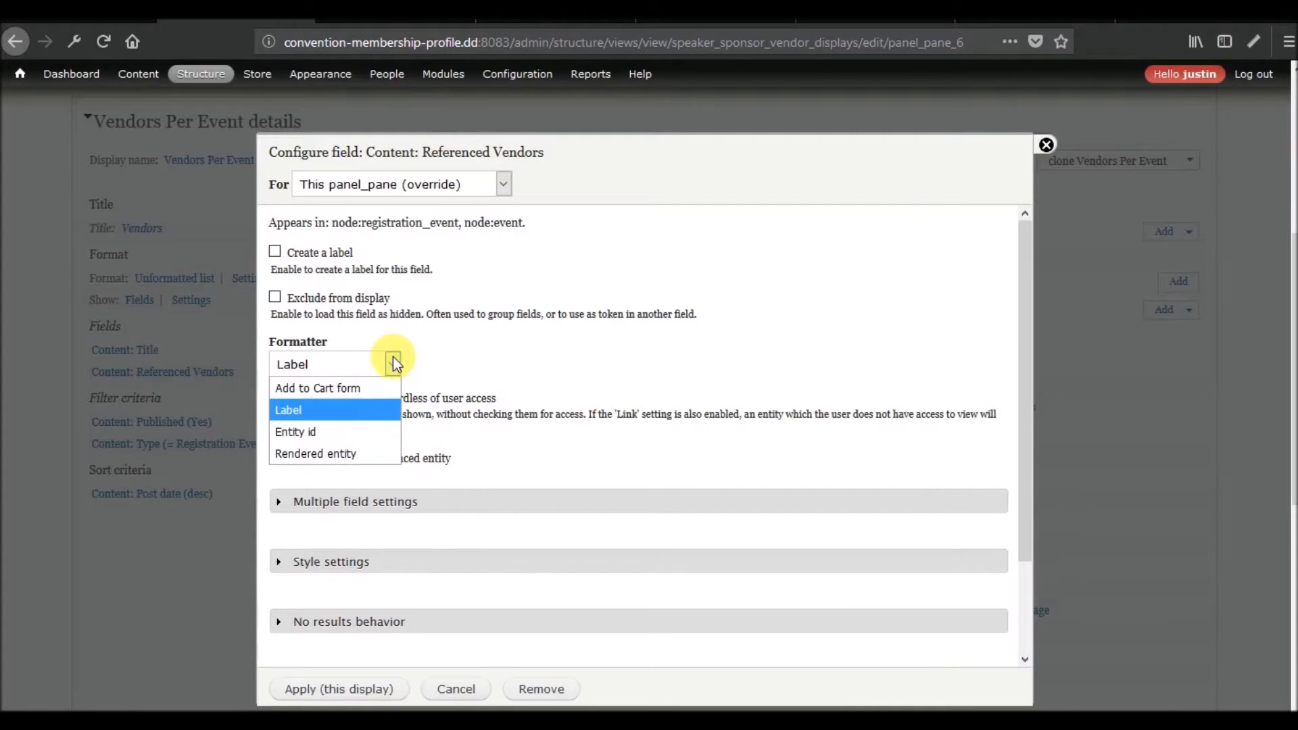
{"action": "left_click", "coordinate": [345, 453]}
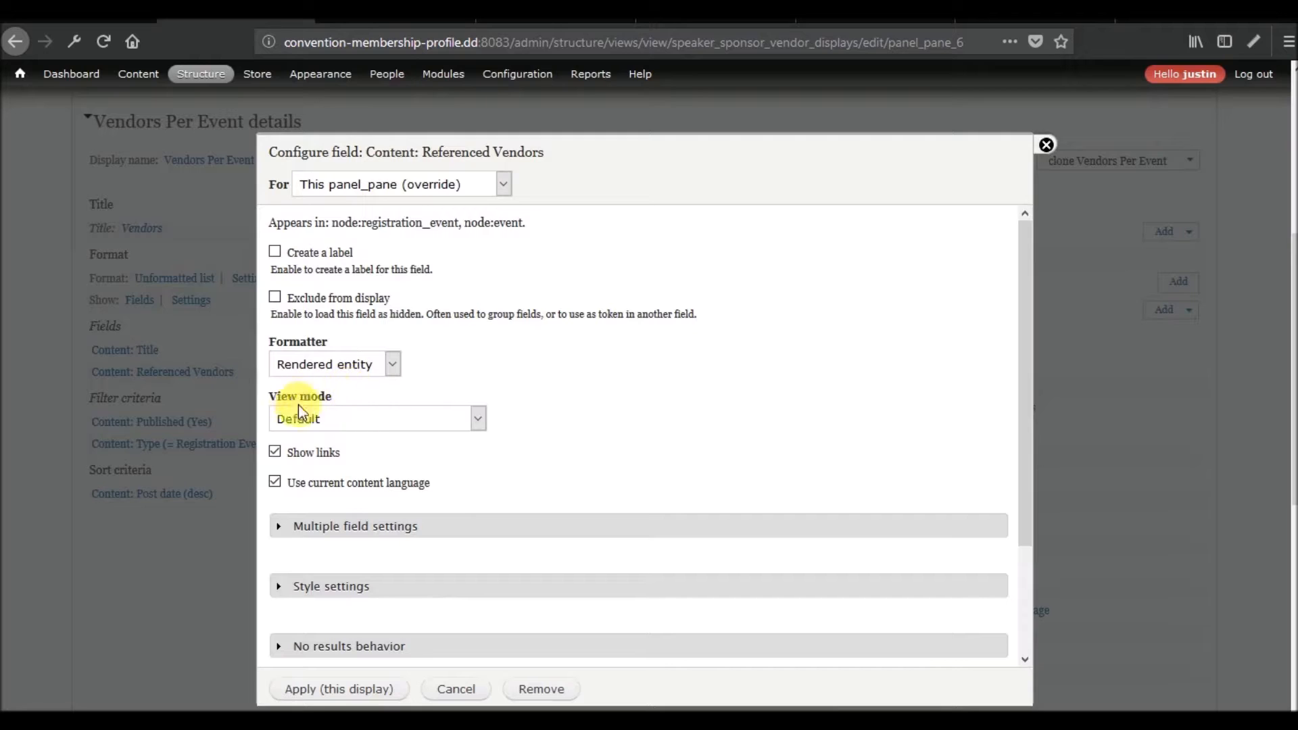
{"action": "left_click", "coordinate": [362, 427]}
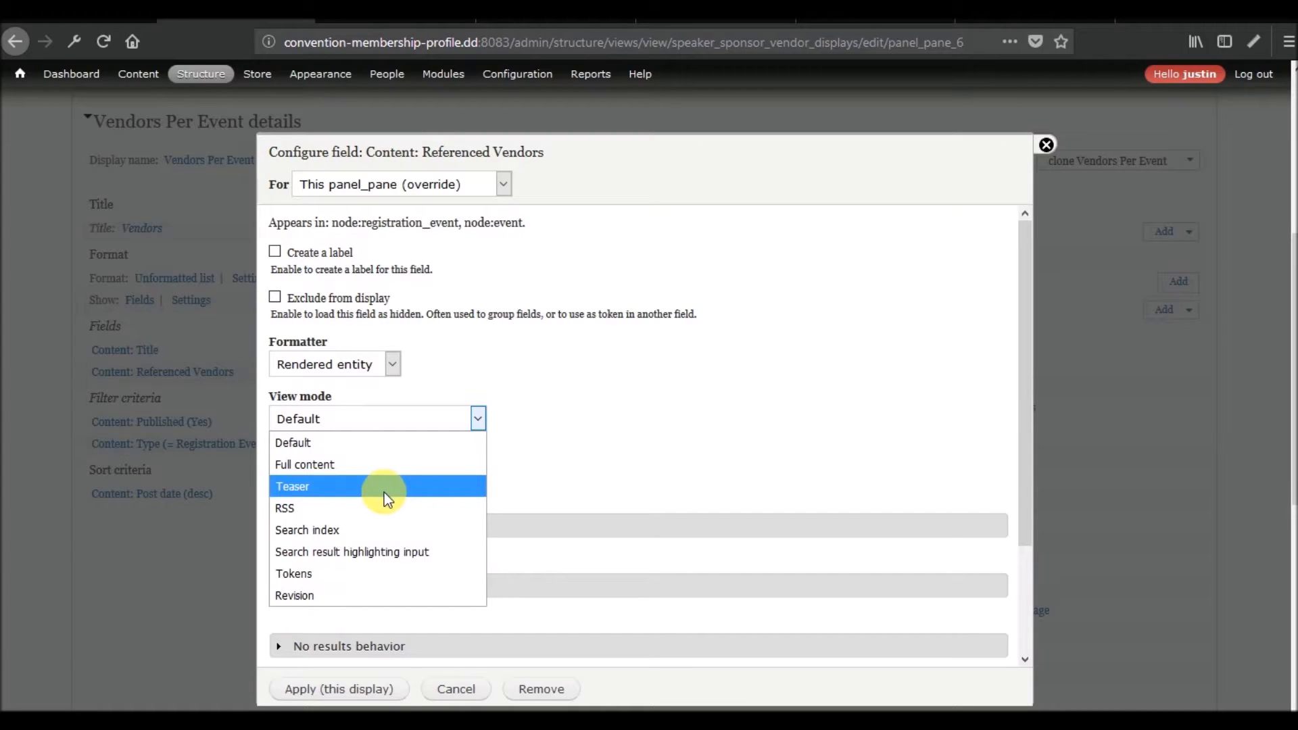
{"action": "left_click", "coordinate": [382, 469]}
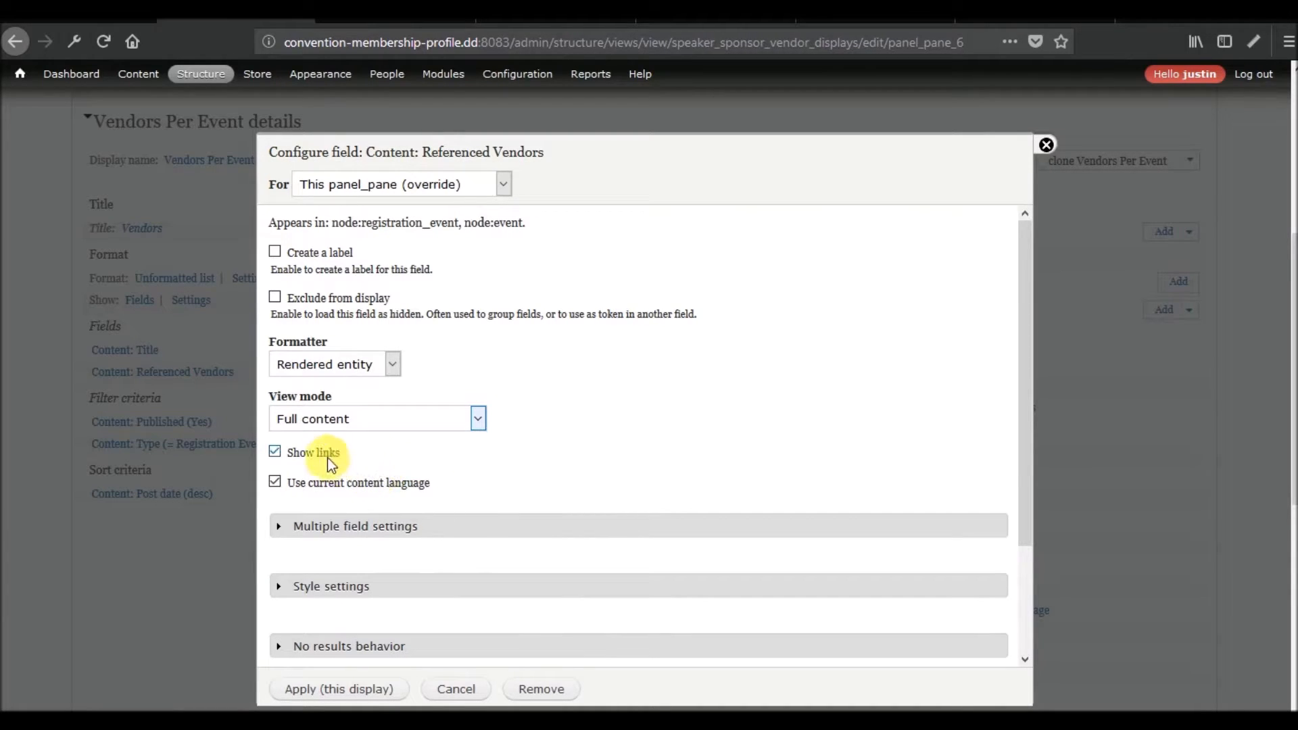
{"action": "left_click", "coordinate": [325, 689]}
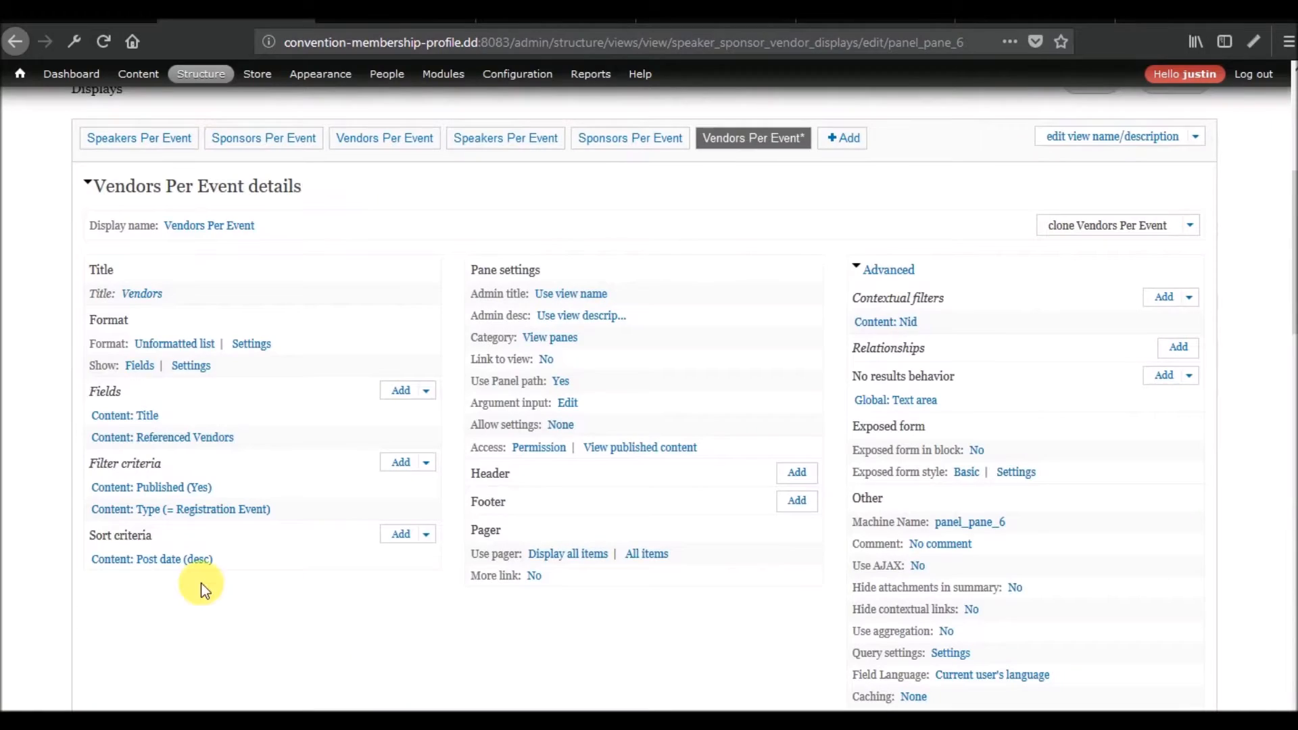
Examine the rendered vendor content and the query in the updated preview.
{"action": "scroll", "coordinate": [201, 583], "scroll_direction": "down", "scroll_amount": 15}
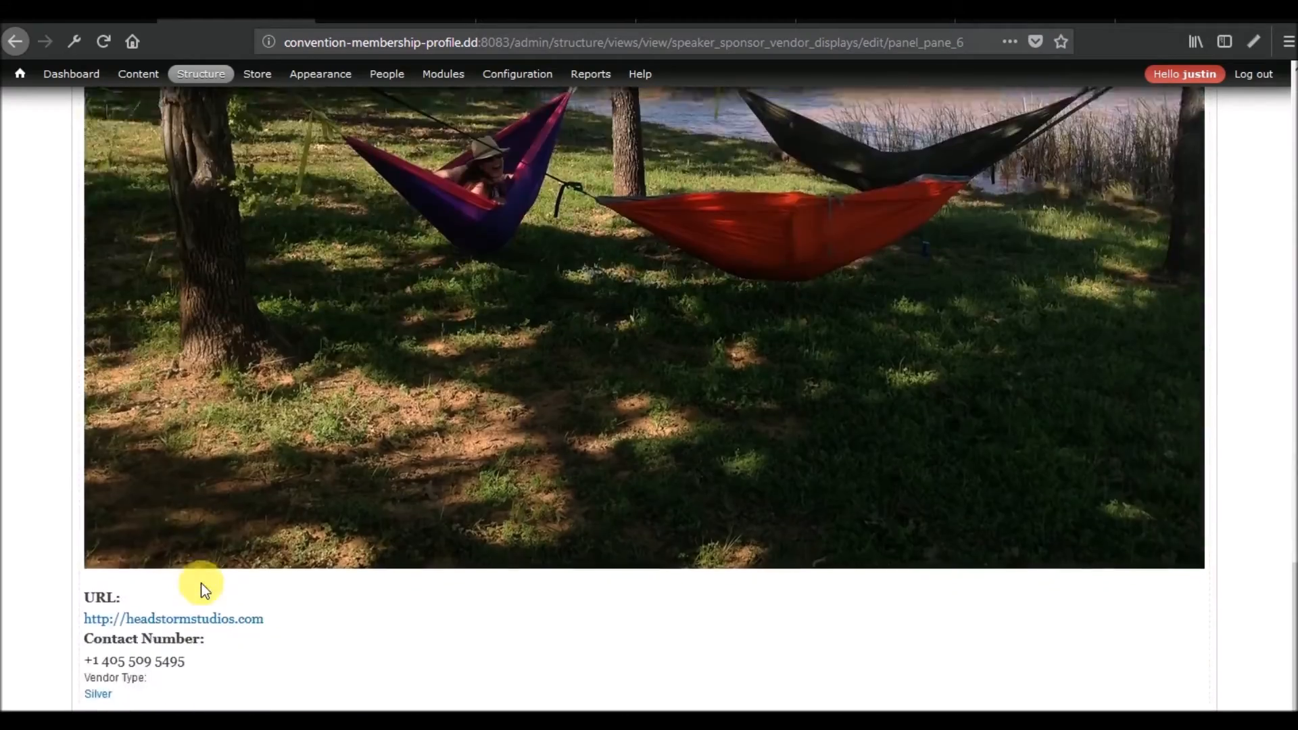
{"action": "scroll", "coordinate": [201, 583], "scroll_direction": "up", "scroll_amount": 9}
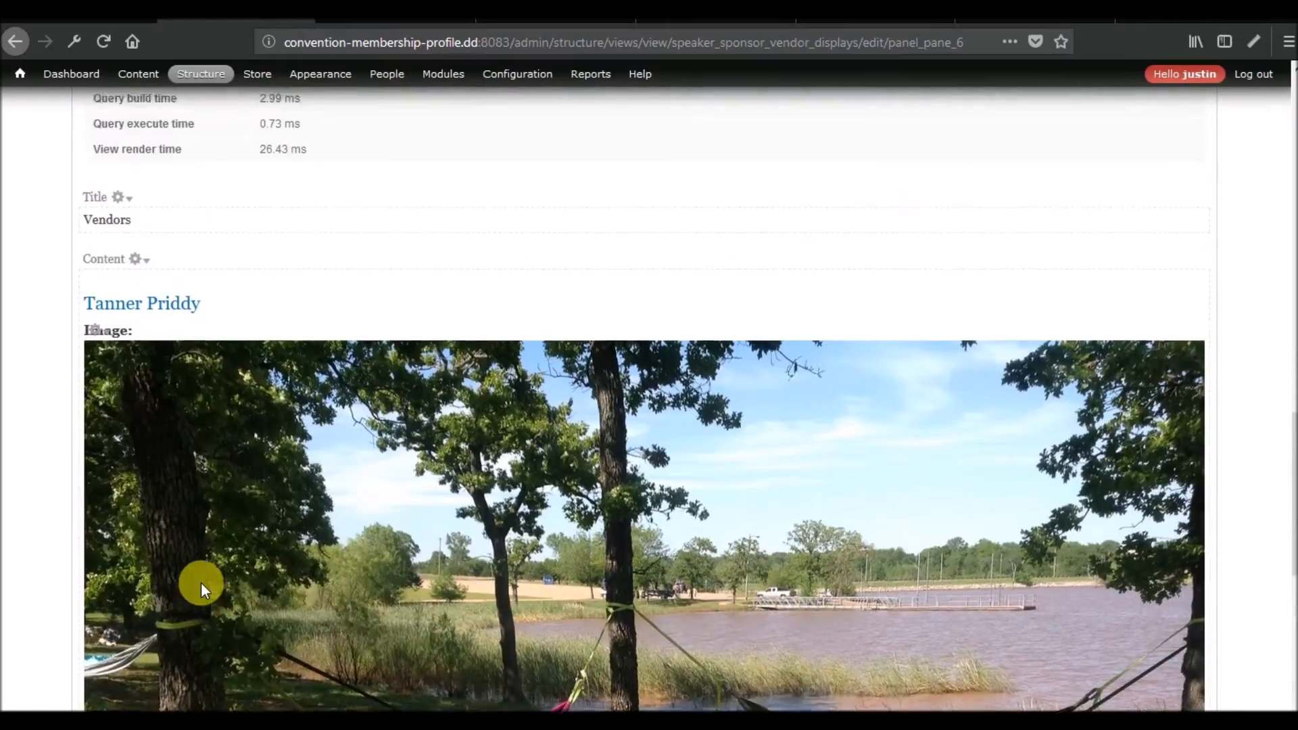
{"action": "scroll", "coordinate": [201, 582], "scroll_direction": "up", "scroll_amount": 8}
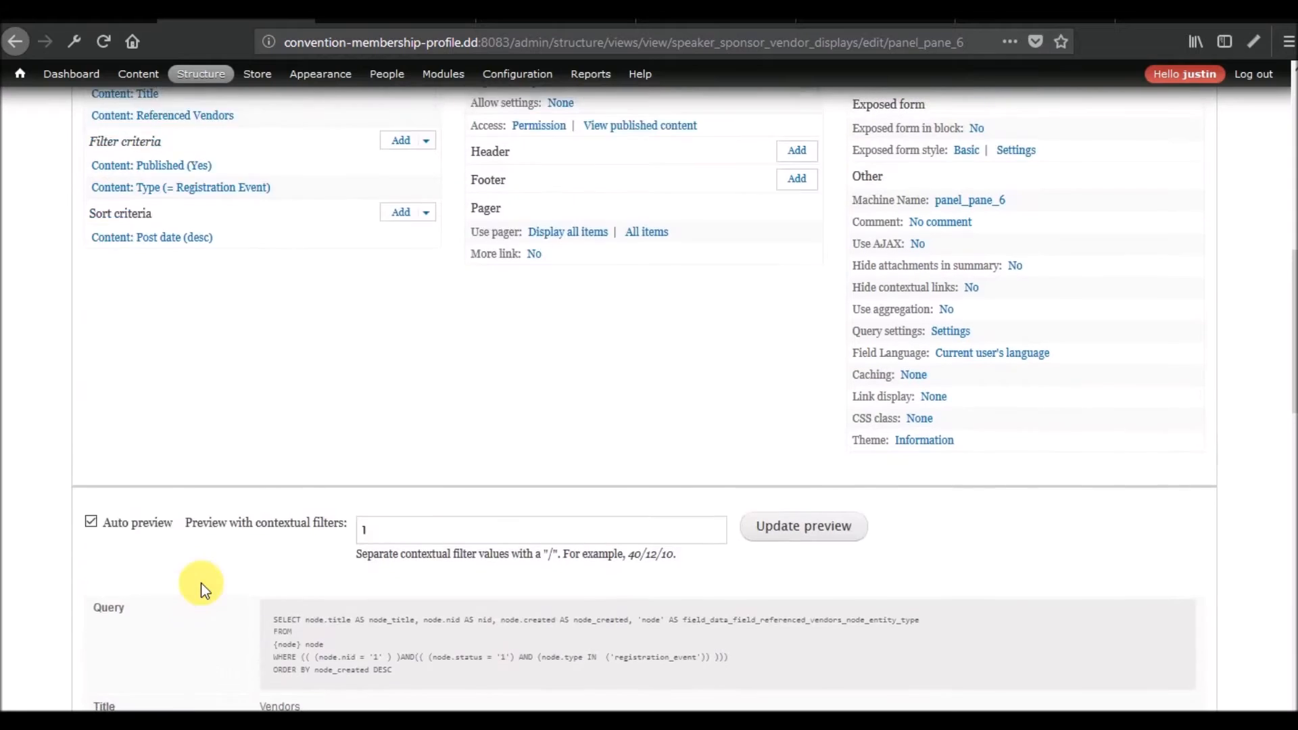
{"action": "scroll", "coordinate": [201, 583], "scroll_direction": "up", "scroll_amount": 1}
Review the Referenced Vendors field's formatter and view mode choices, keeping Full content, and close the settings without applying.
{"action": "left_click", "coordinate": [154, 165]}
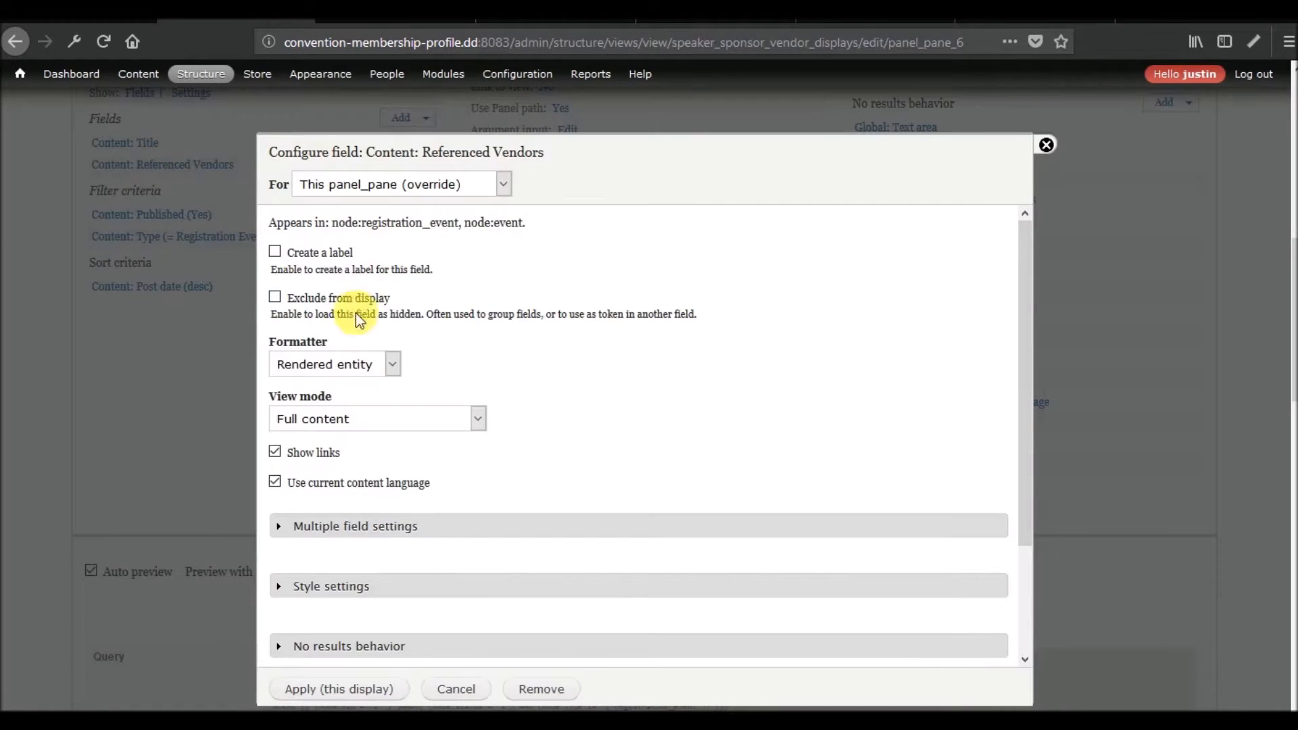
{"action": "left_click", "coordinate": [387, 375]}
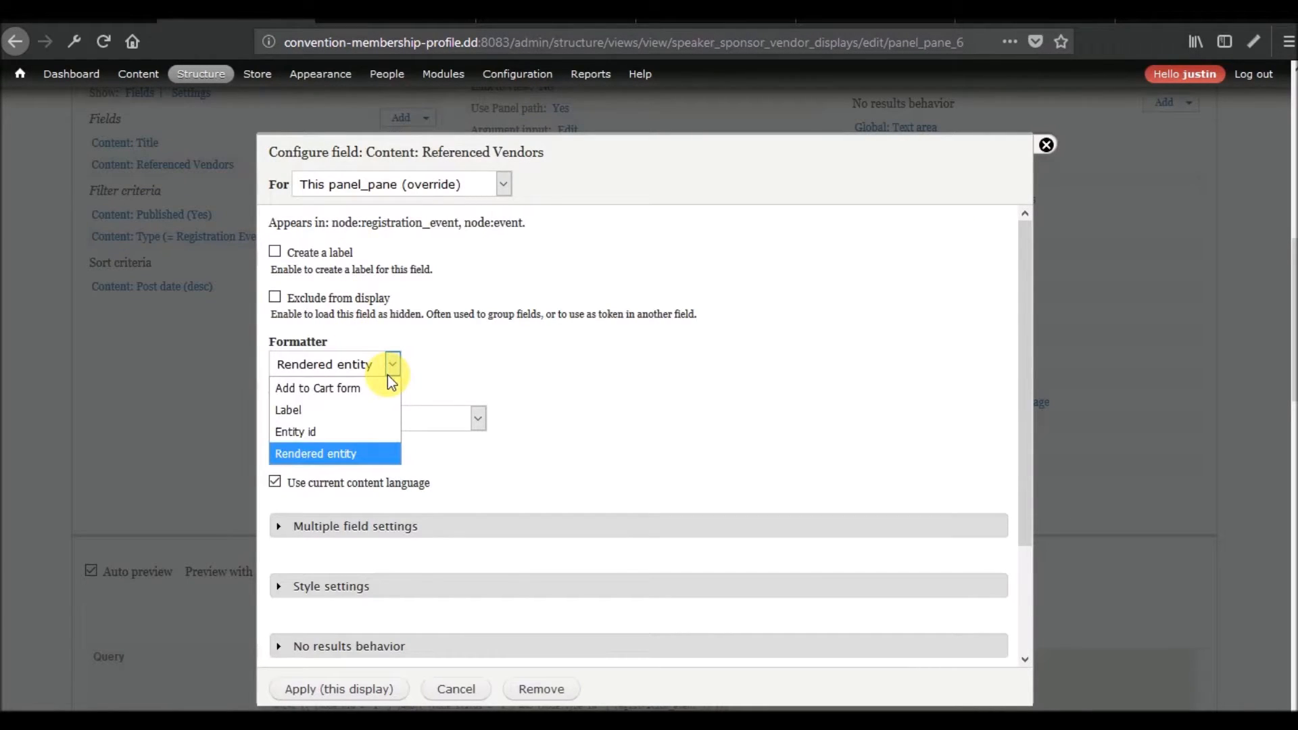
{"action": "left_click", "coordinate": [473, 417]}
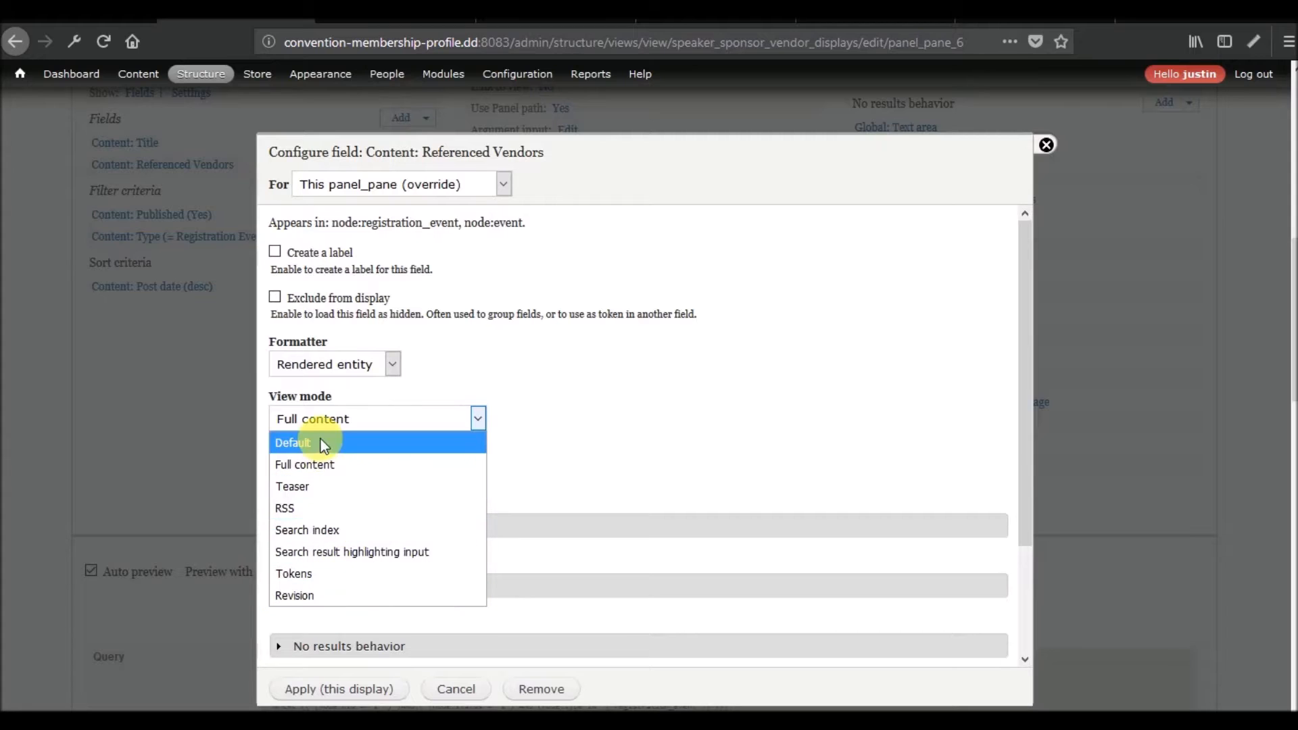
{"action": "left_click", "coordinate": [326, 460]}
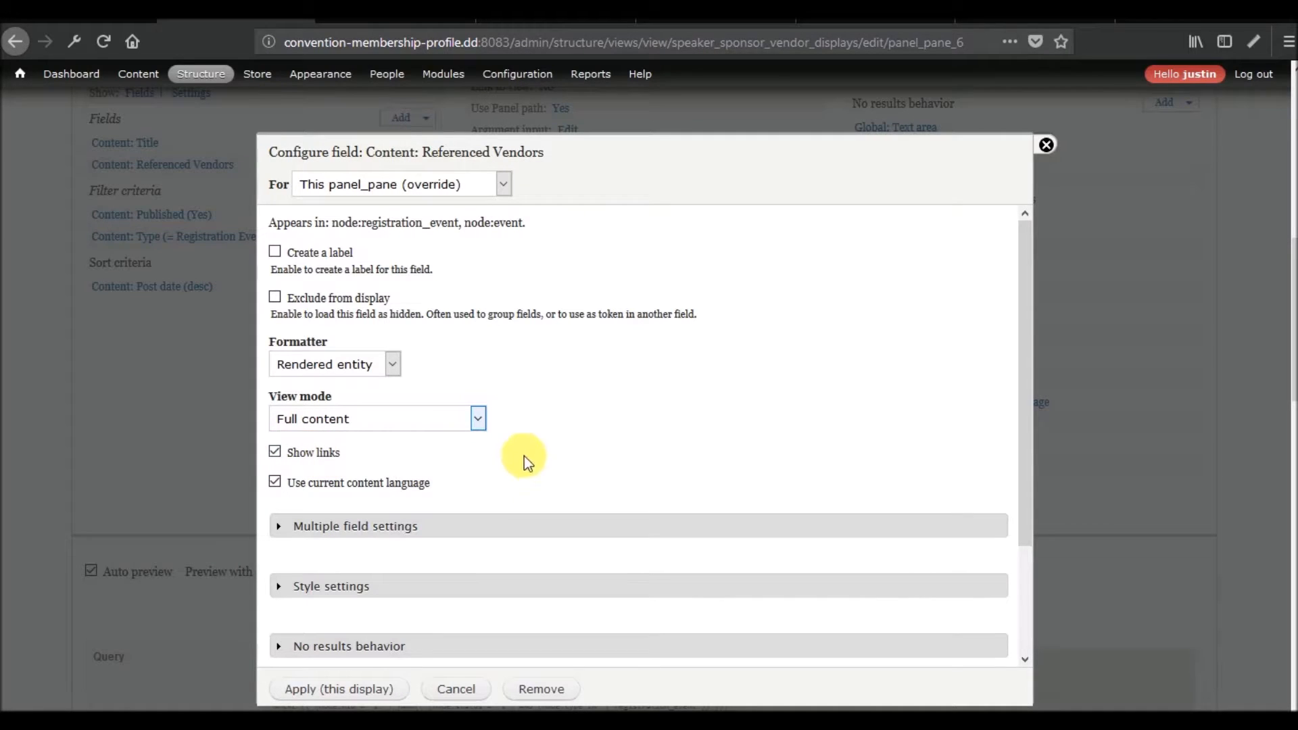
{"action": "left_click", "coordinate": [1045, 144]}
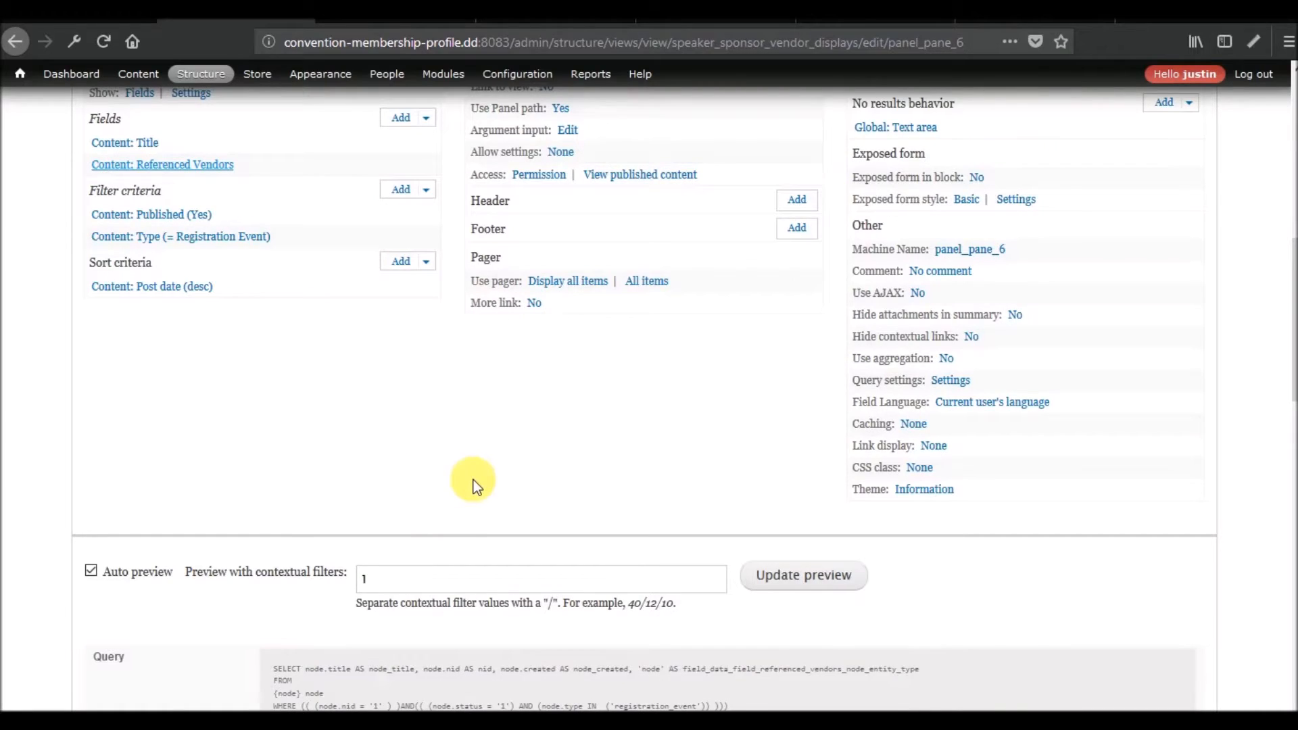
{"action": "scroll", "coordinate": [473, 480], "scroll_direction": "down", "scroll_amount": 6}
{"action": "scroll", "coordinate": [473, 480], "scroll_direction": "up", "scroll_amount": 15}
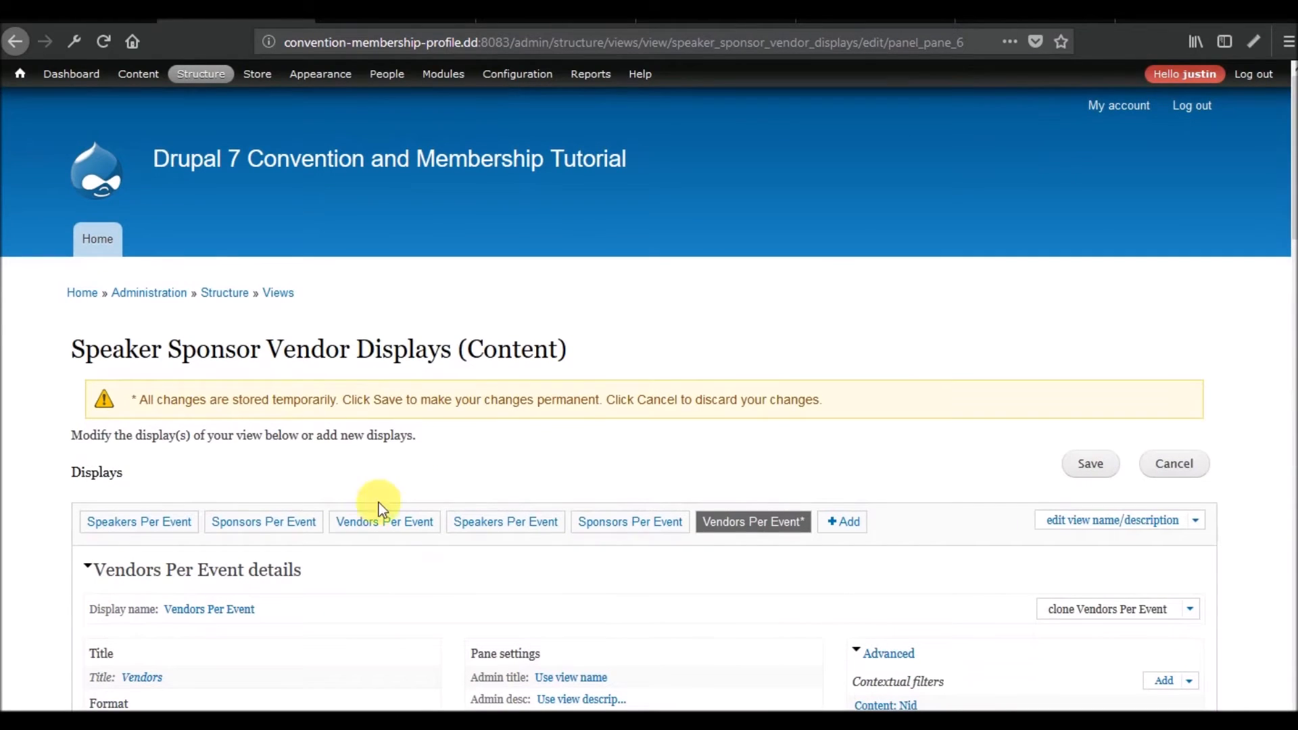
Open the Speaker content type's display management page from the event page and show its custom display settings.
{"action": "left_click", "coordinate": [404, 10]}
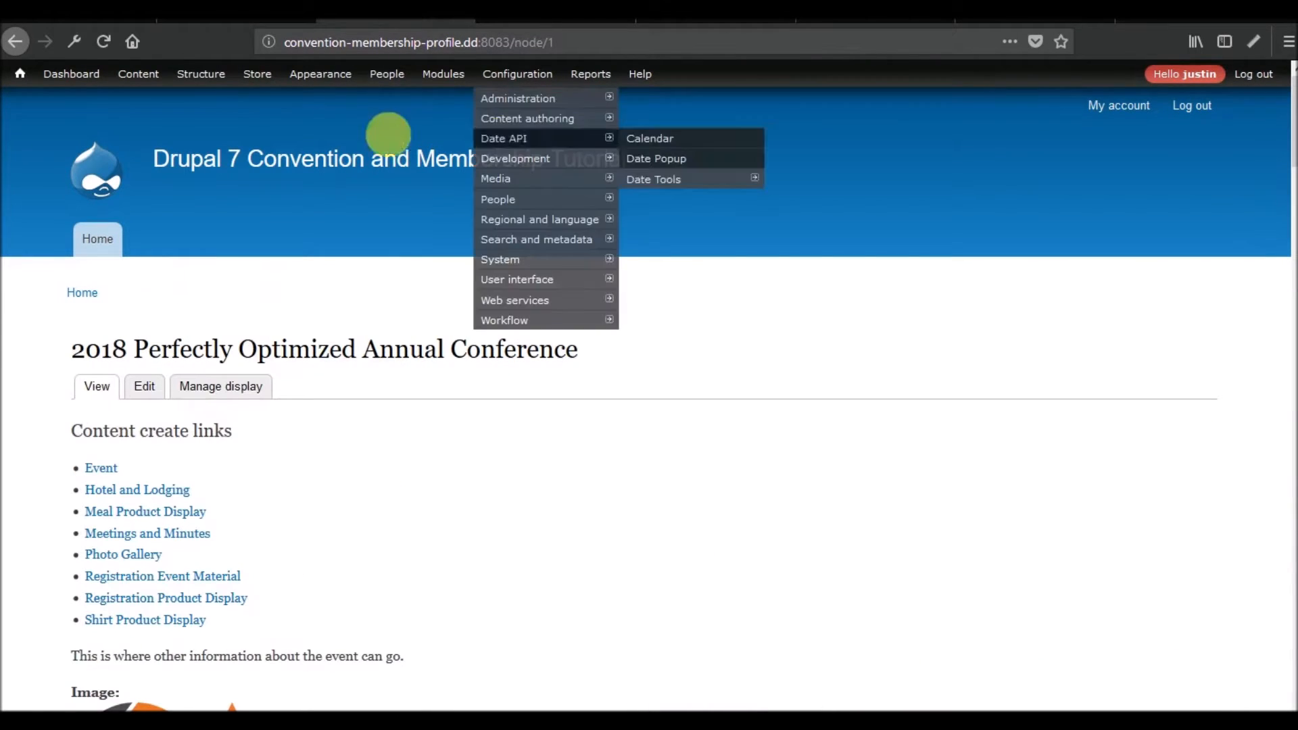
{"action": "mouse_move", "coordinate": [208, 86]}
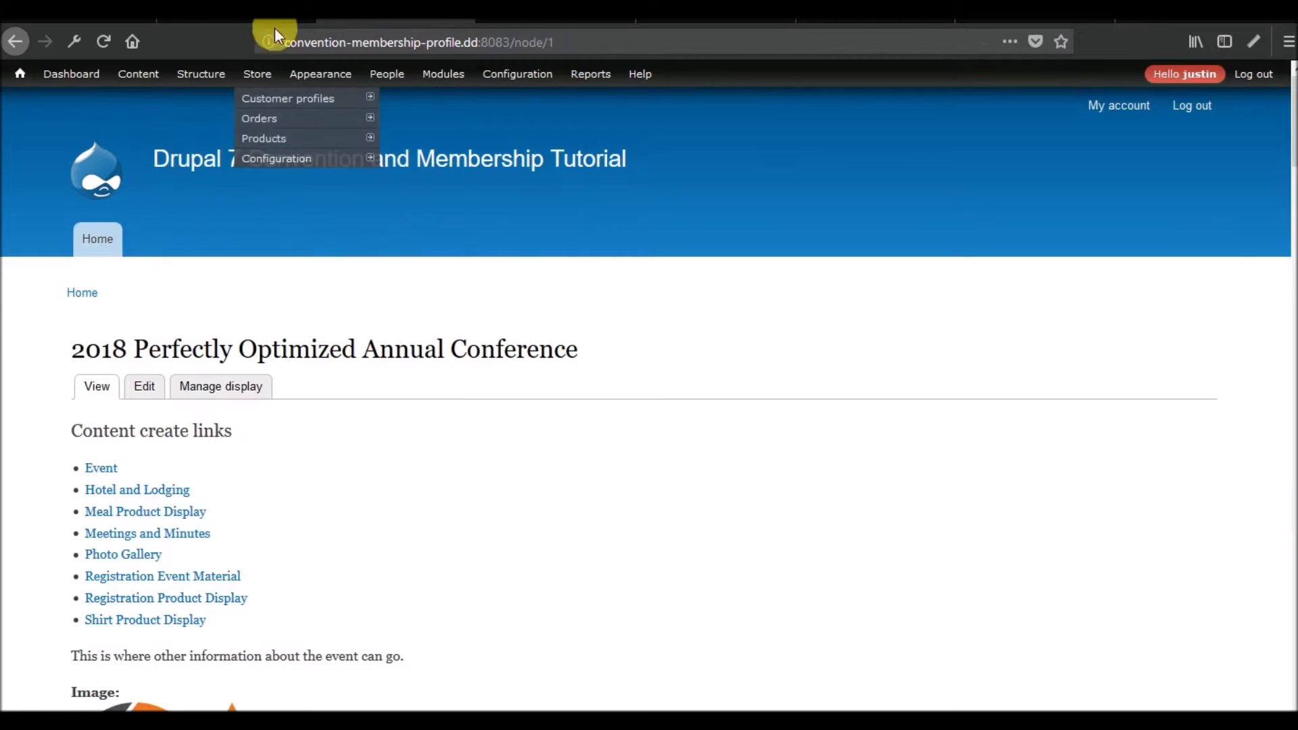
{"action": "mouse_move", "coordinate": [388, 278]}
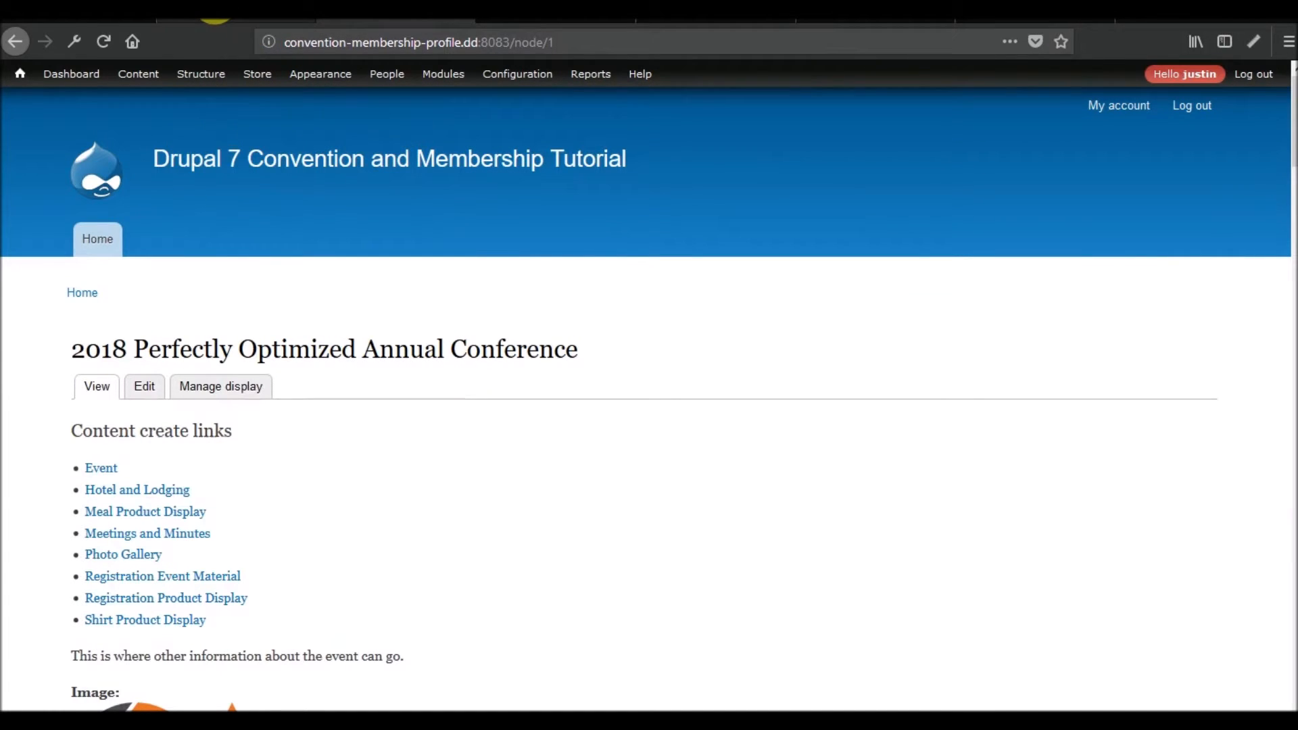
{"action": "mouse_move", "coordinate": [147, 85]}
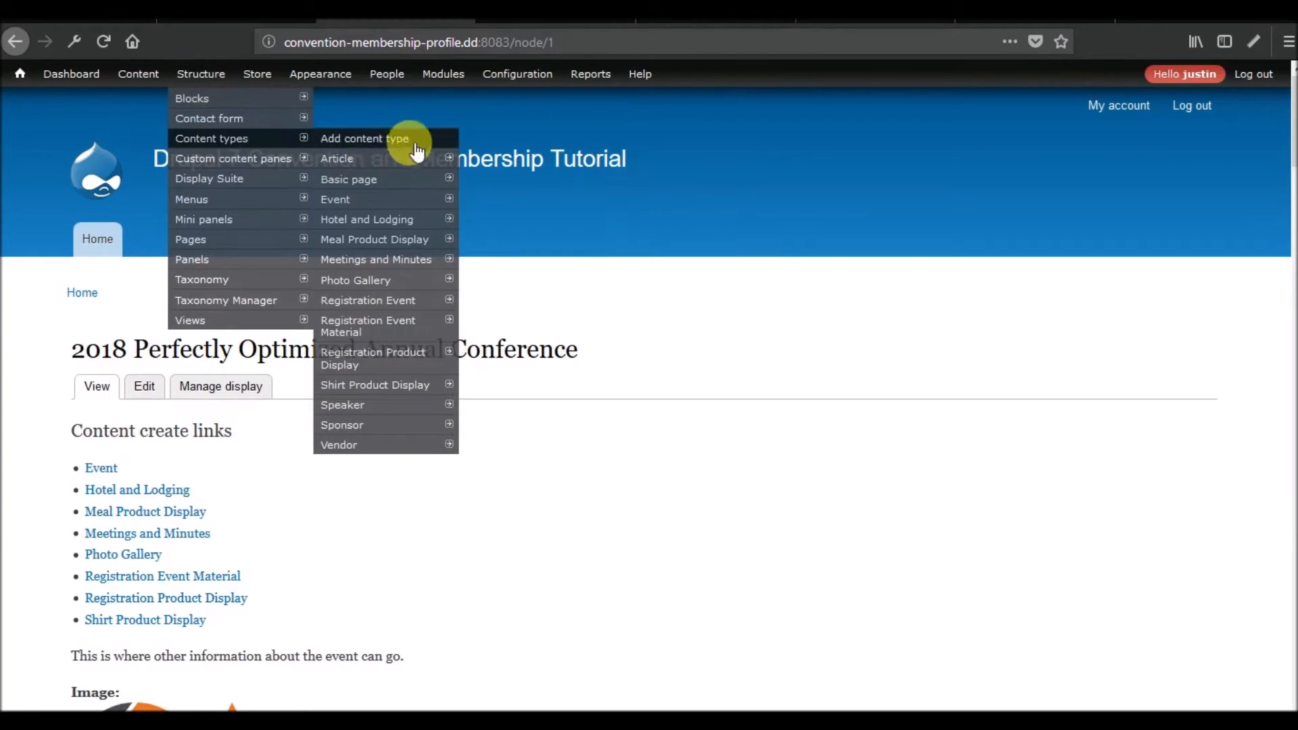
{"action": "mouse_move", "coordinate": [414, 412]}
{"action": "left_click", "coordinate": [555, 445]}
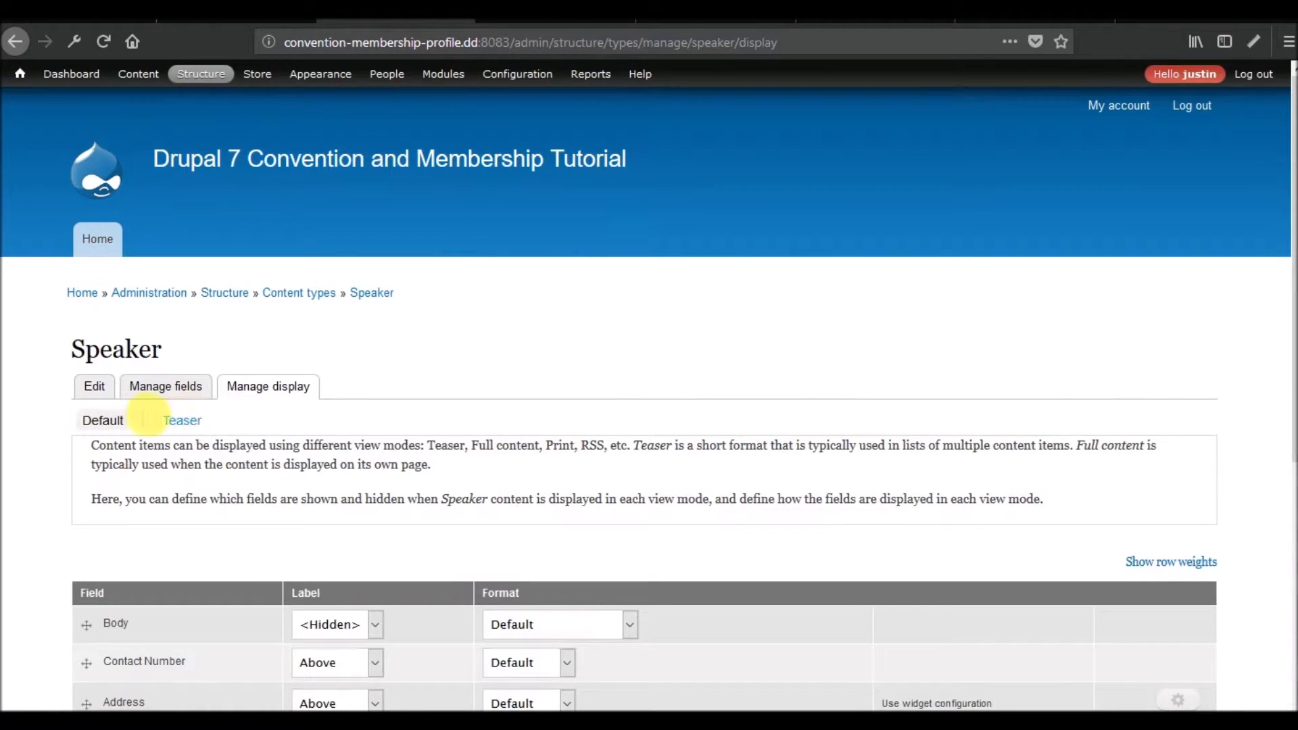
{"action": "scroll", "coordinate": [316, 467], "scroll_direction": "down", "scroll_amount": 7}
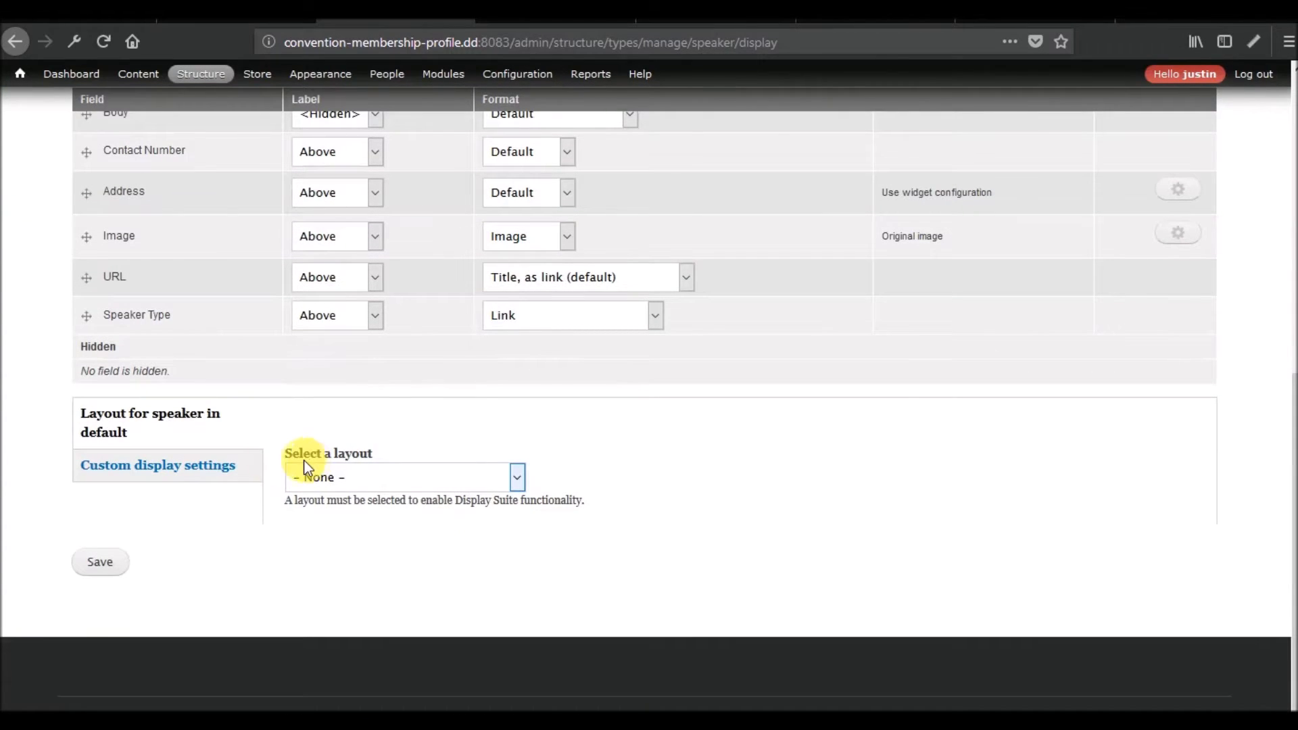
{"action": "left_click", "coordinate": [198, 467]}
{"action": "scroll", "coordinate": [196, 470], "scroll_direction": "down", "scroll_amount": 2}
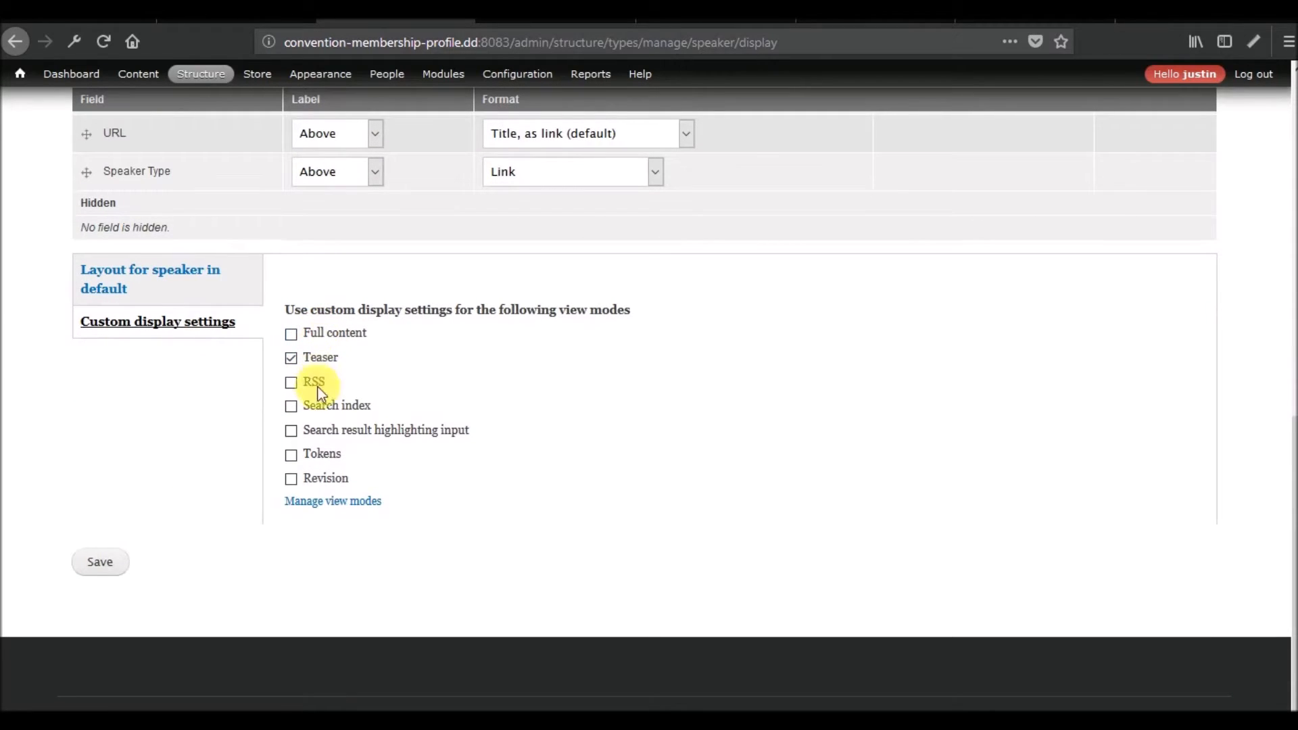
Compare the Referenced Vendors field's view mode choices with the view modes in the Speaker content type's display settings.
{"action": "left_click", "coordinate": [242, 16]}
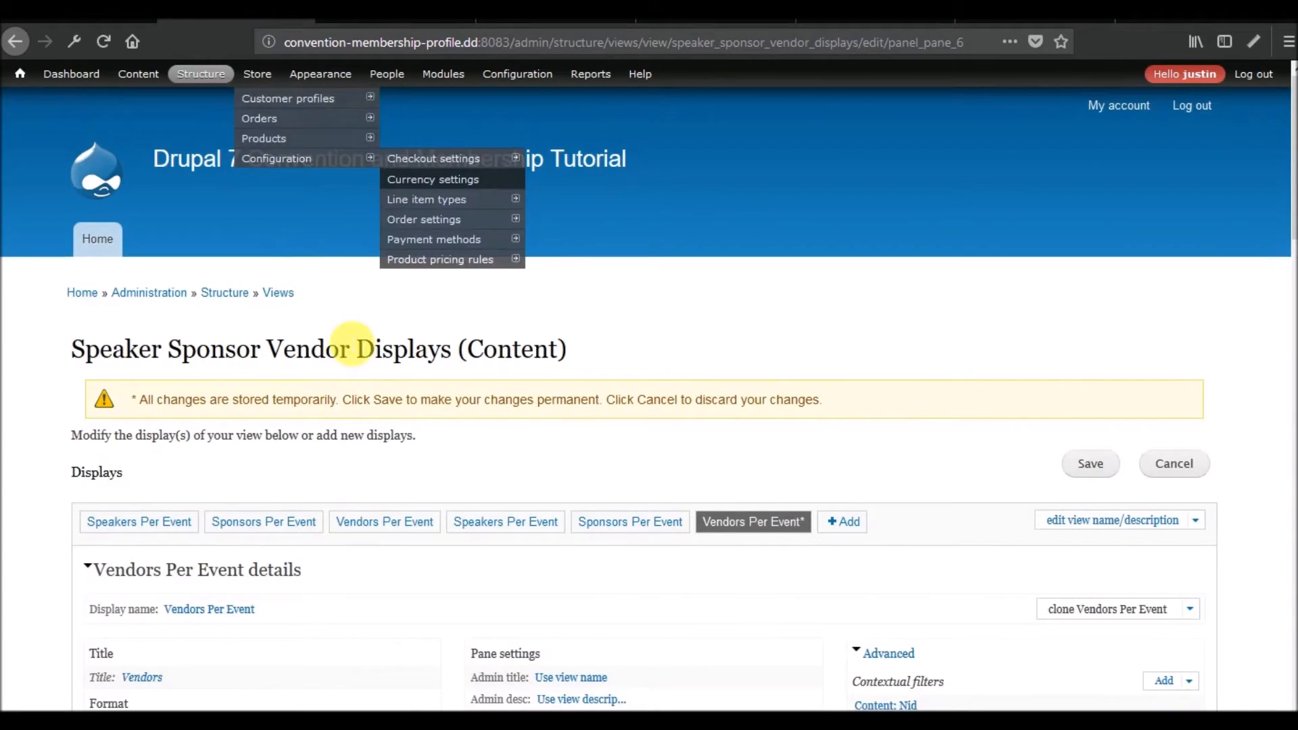
{"action": "scroll", "coordinate": [220, 415], "scroll_direction": "down", "scroll_amount": 6}
{"action": "left_click", "coordinate": [188, 408]}
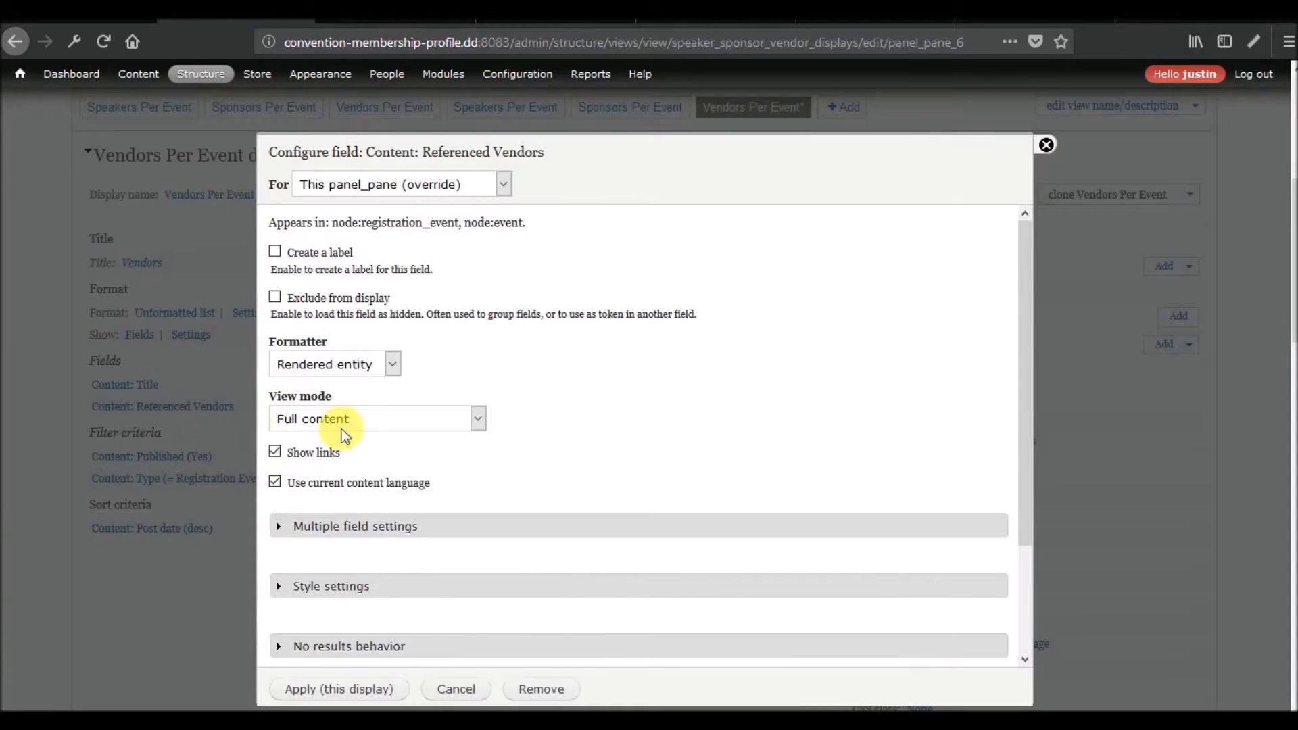
{"action": "left_click", "coordinate": [404, 423]}
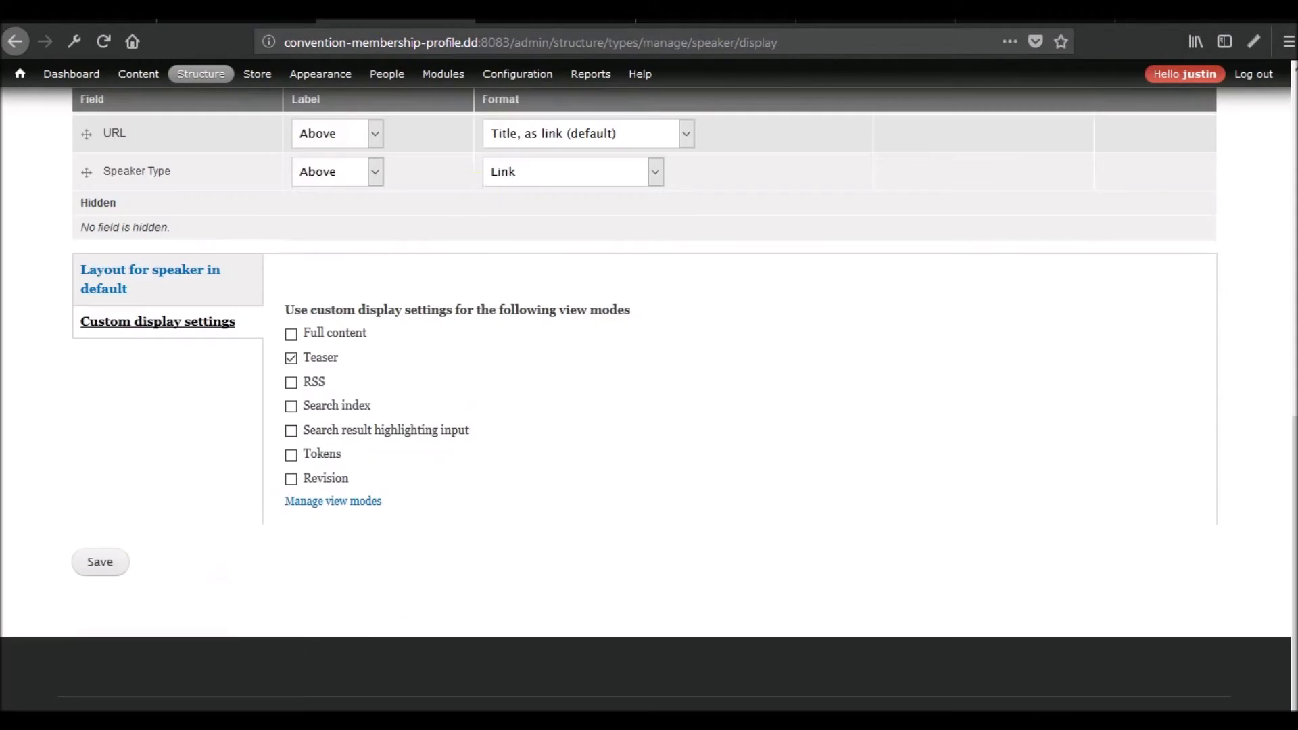
{"action": "scroll", "coordinate": [252, 403], "scroll_direction": "up", "scroll_amount": 5}
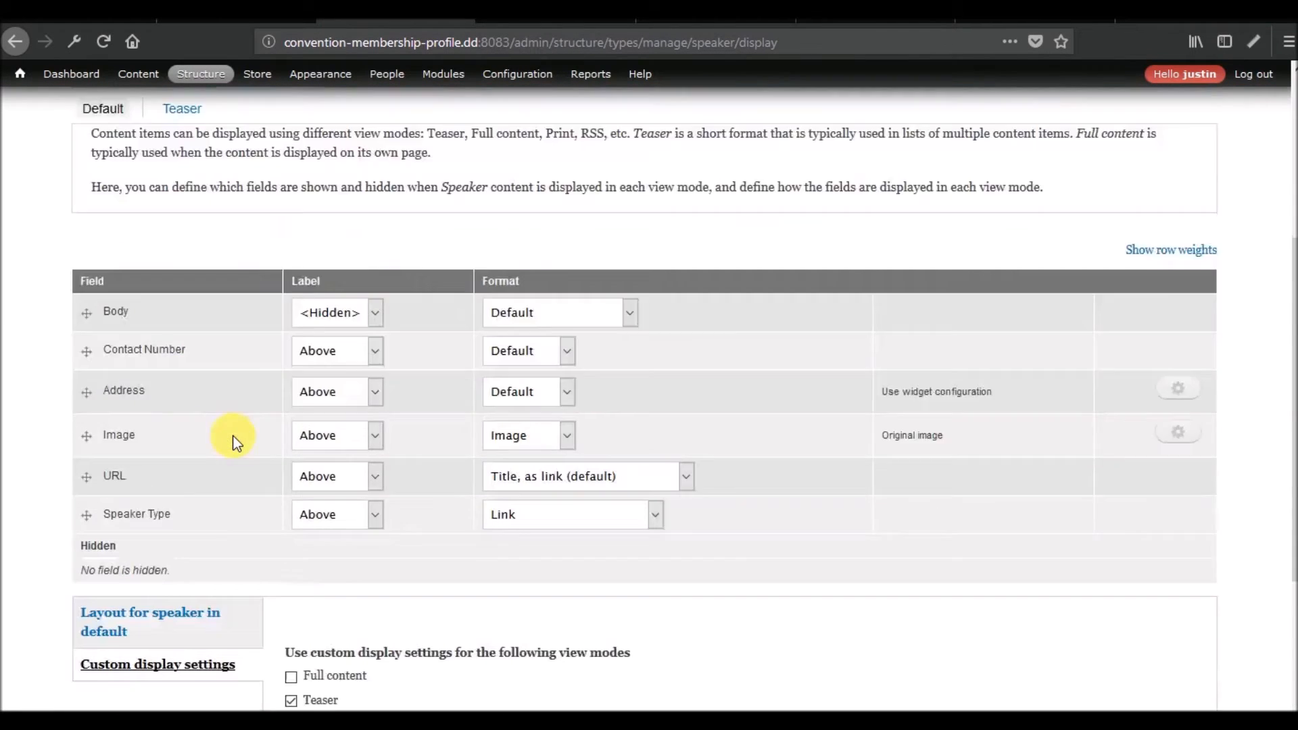
{"action": "scroll", "coordinate": [257, 419], "scroll_direction": "down", "scroll_amount": 5}
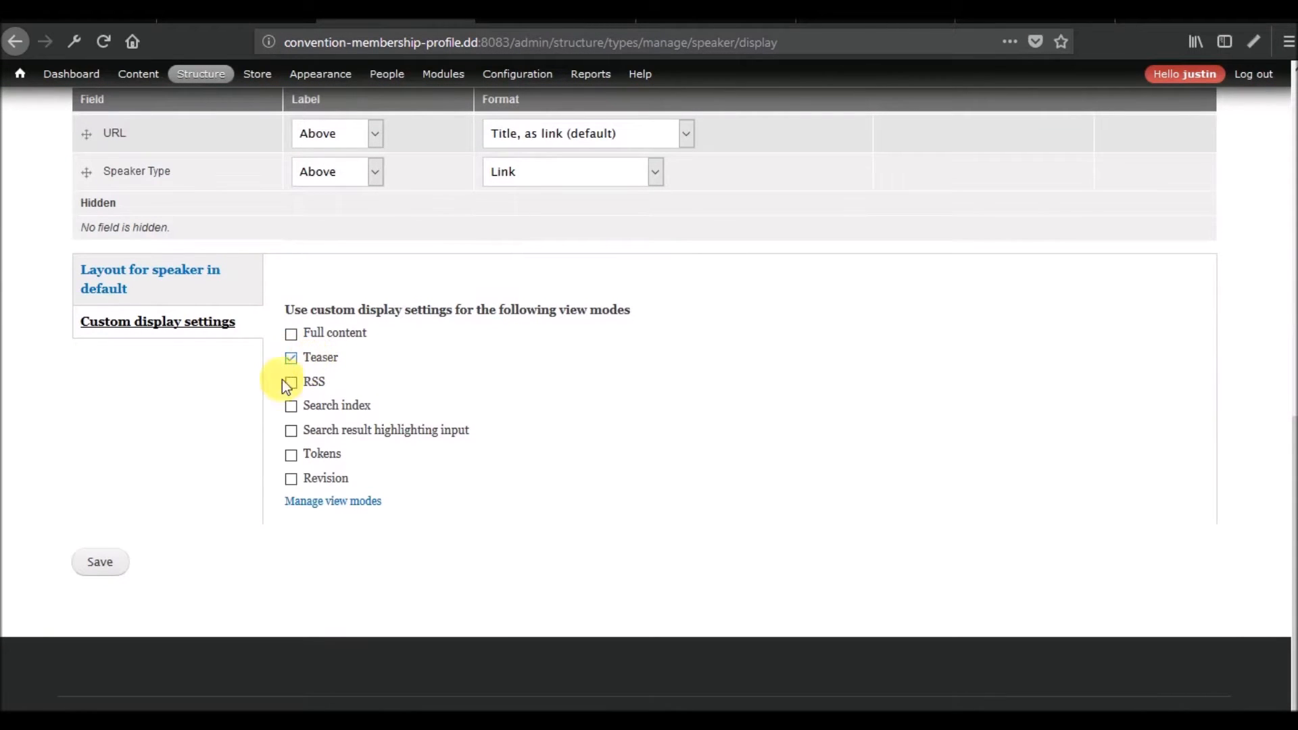
{"action": "scroll", "coordinate": [189, 489], "scroll_direction": "up", "scroll_amount": 7}
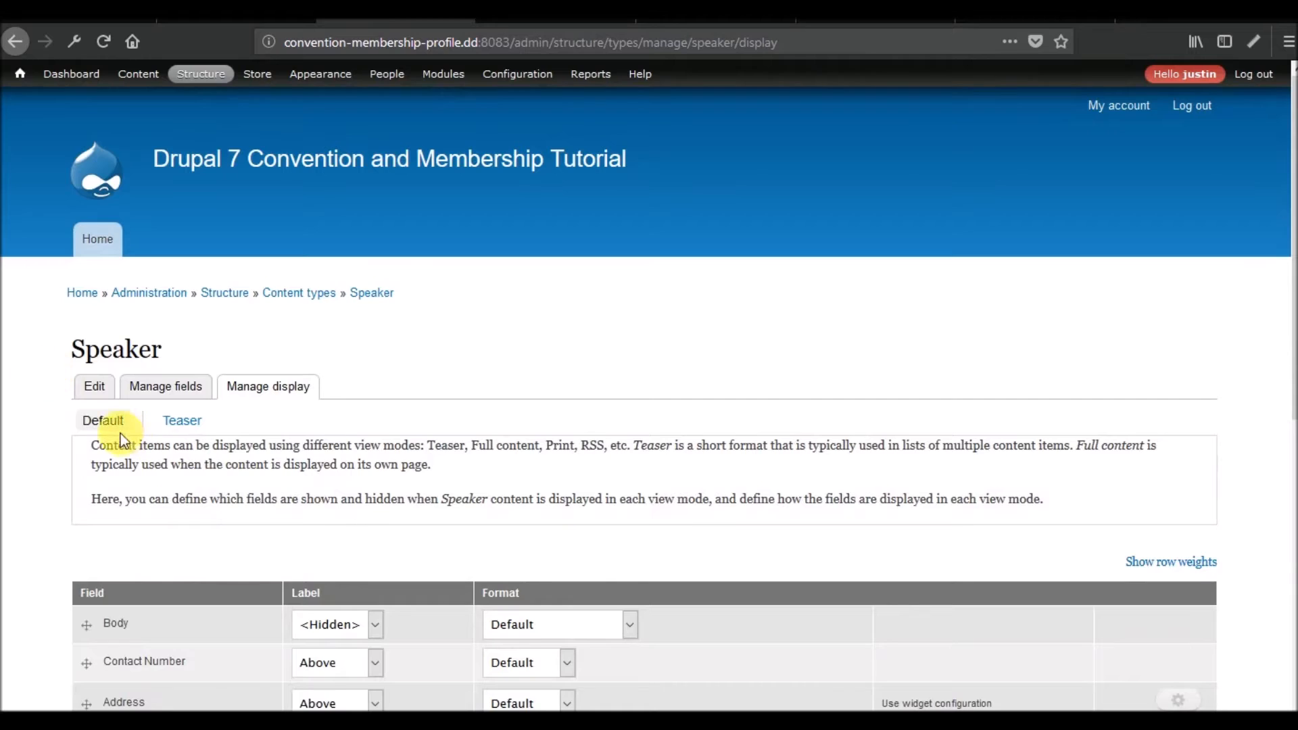
{"action": "scroll", "coordinate": [232, 487], "scroll_direction": "down", "scroll_amount": 7}
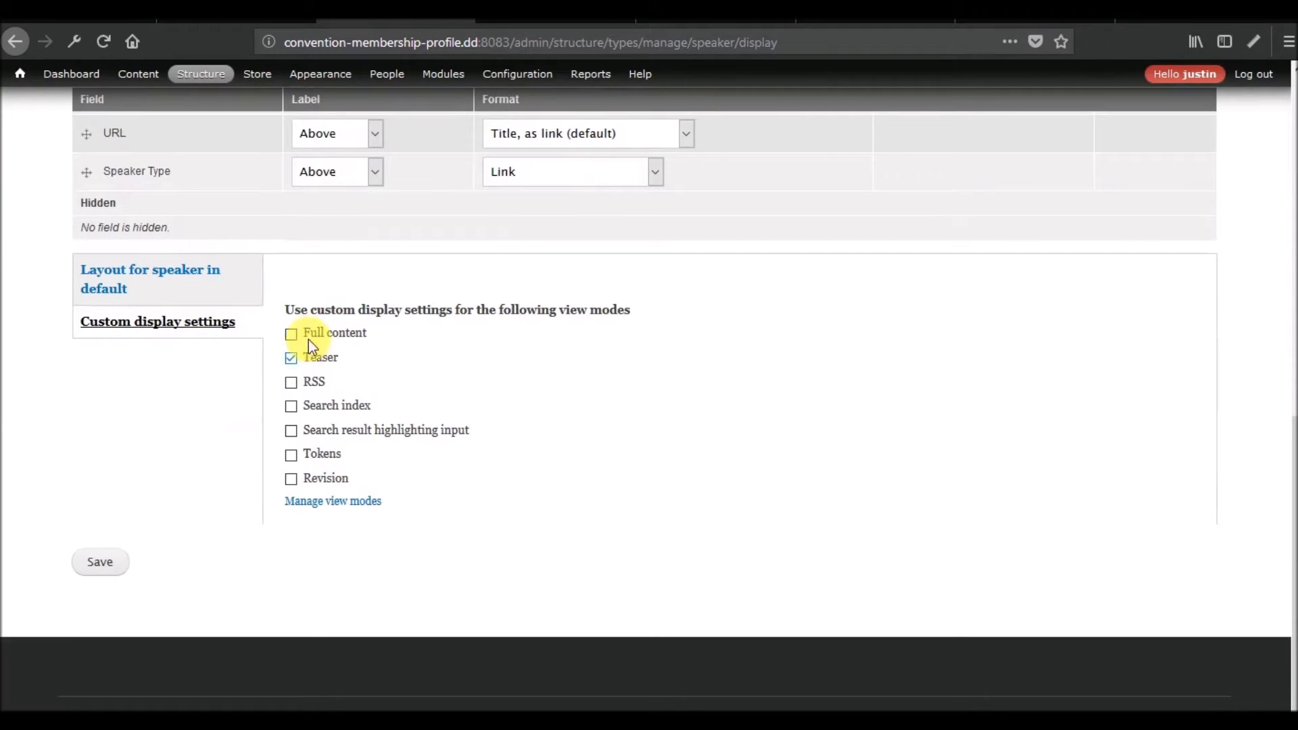
Open view mode management separately and save a new Display Suite view mode labelled Event Display for the Node entity.
{"action": "right_click", "coordinate": [341, 508]}
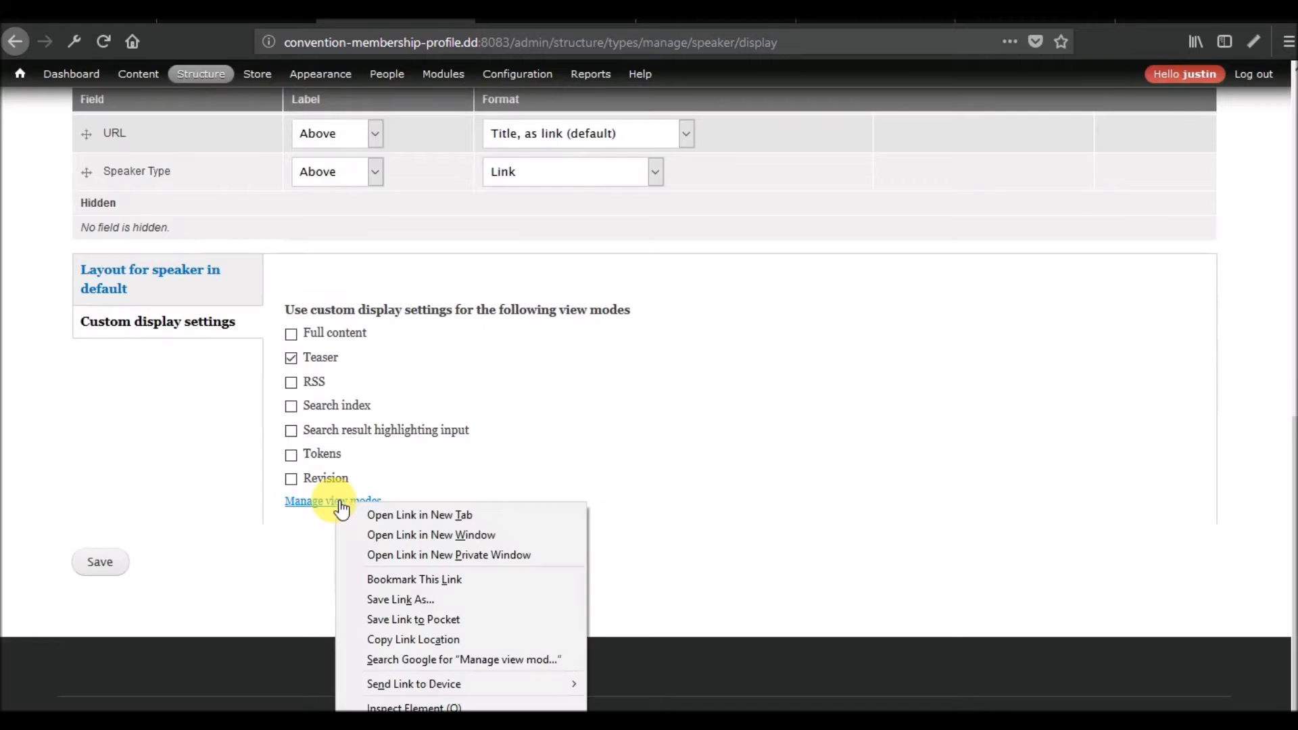
{"action": "left_click", "coordinate": [384, 512]}
{"action": "left_click", "coordinate": [480, 11]}
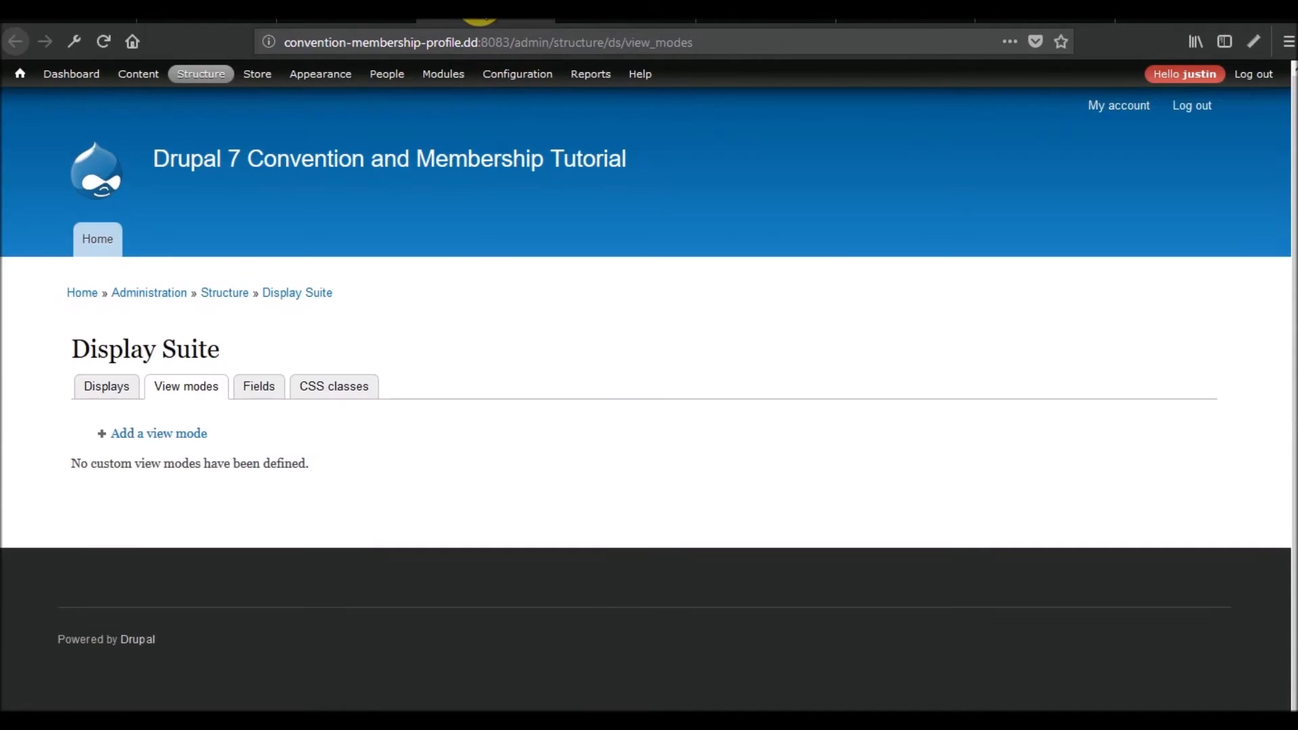
{"action": "left_click", "coordinate": [153, 436]}
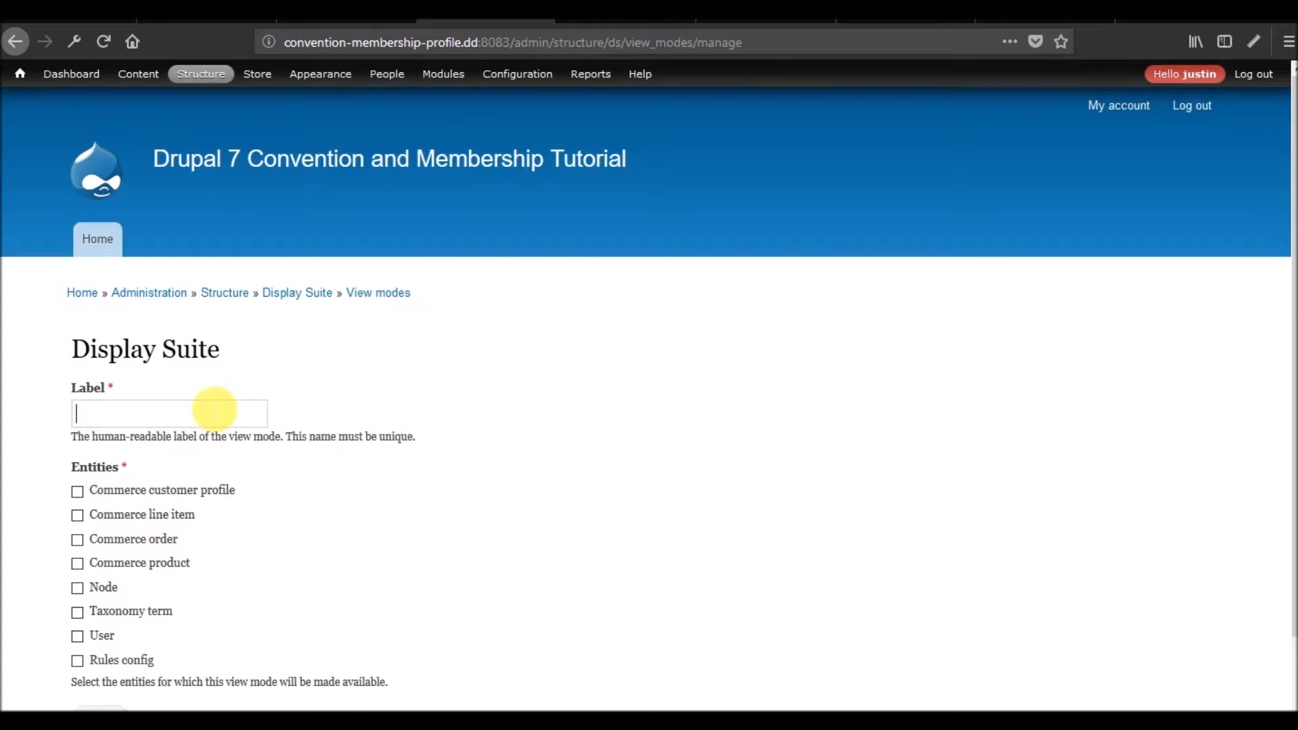
{"action": "type", "text": "Event Display"}
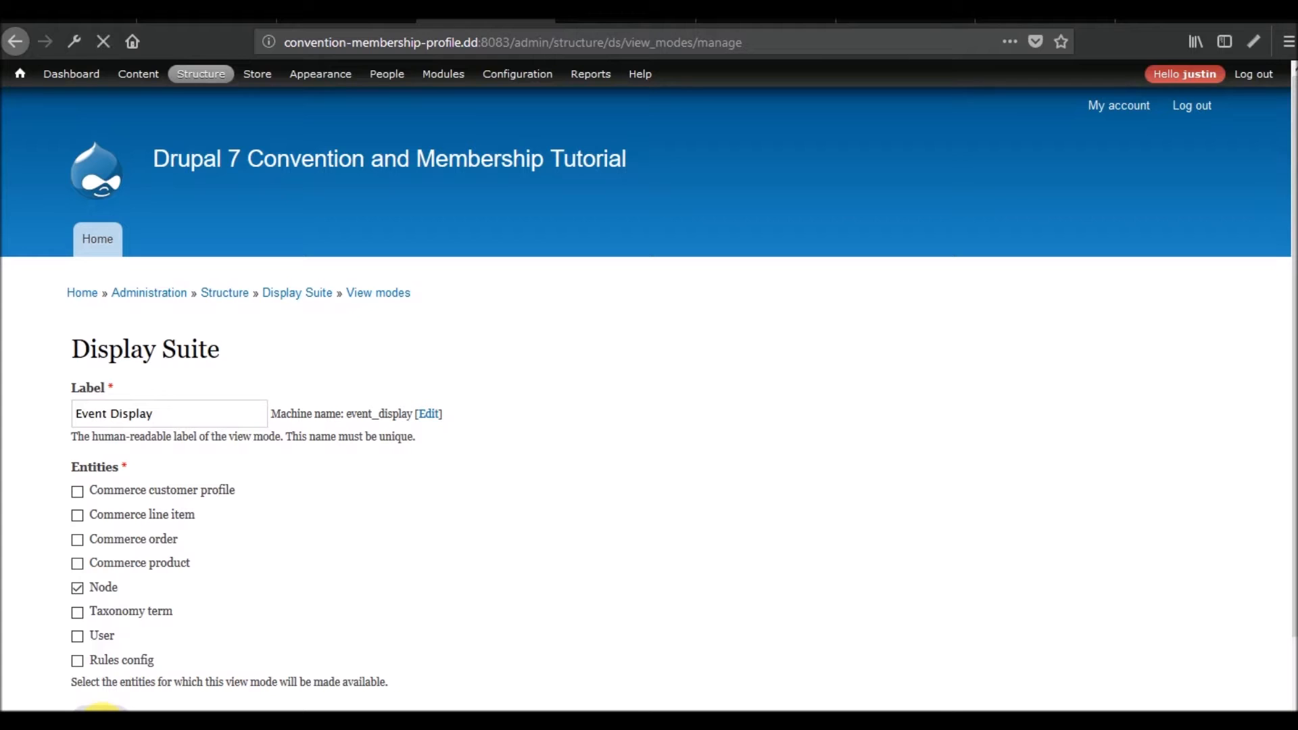
{"action": "scroll", "coordinate": [202, 642], "scroll_direction": "down", "scroll_amount": 3}
{"action": "left_click", "coordinate": [93, 583]}
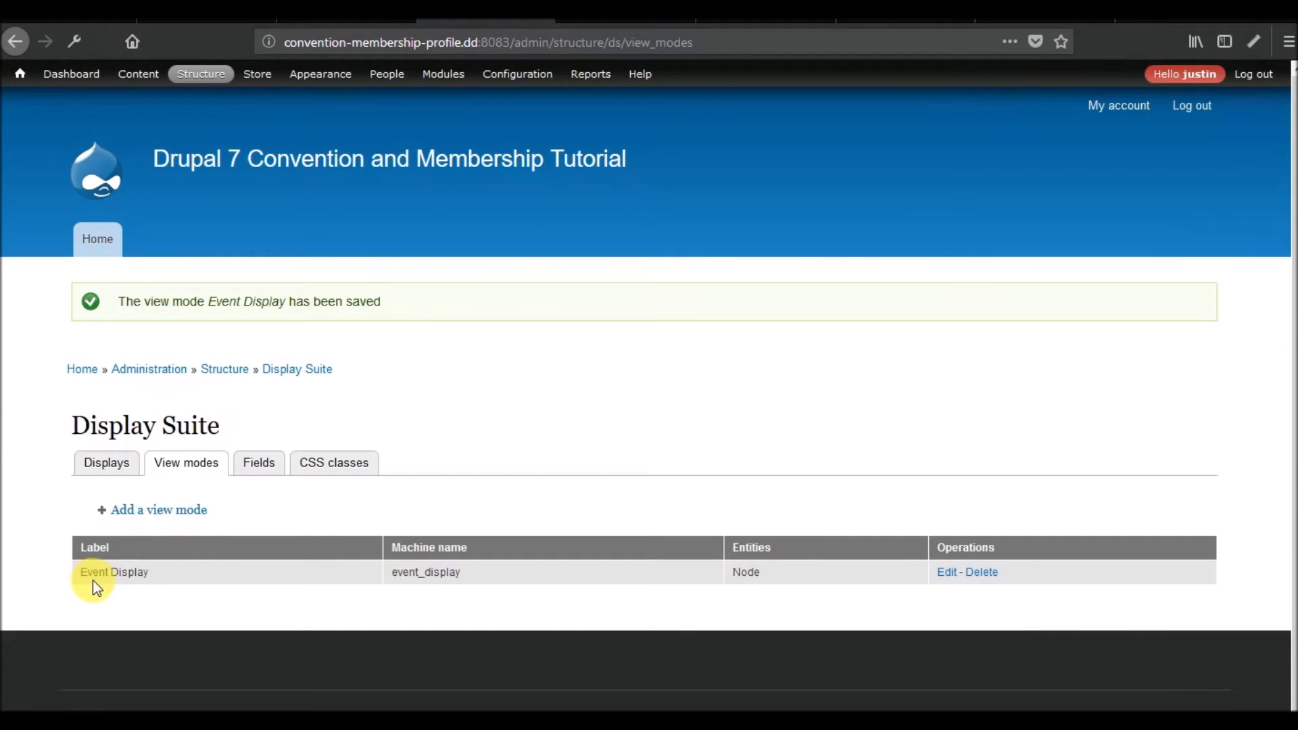
Reload the Speaker content type's display management page and bring up the view mode list in its custom display settings.
{"action": "mouse_move", "coordinate": [443, 73]}
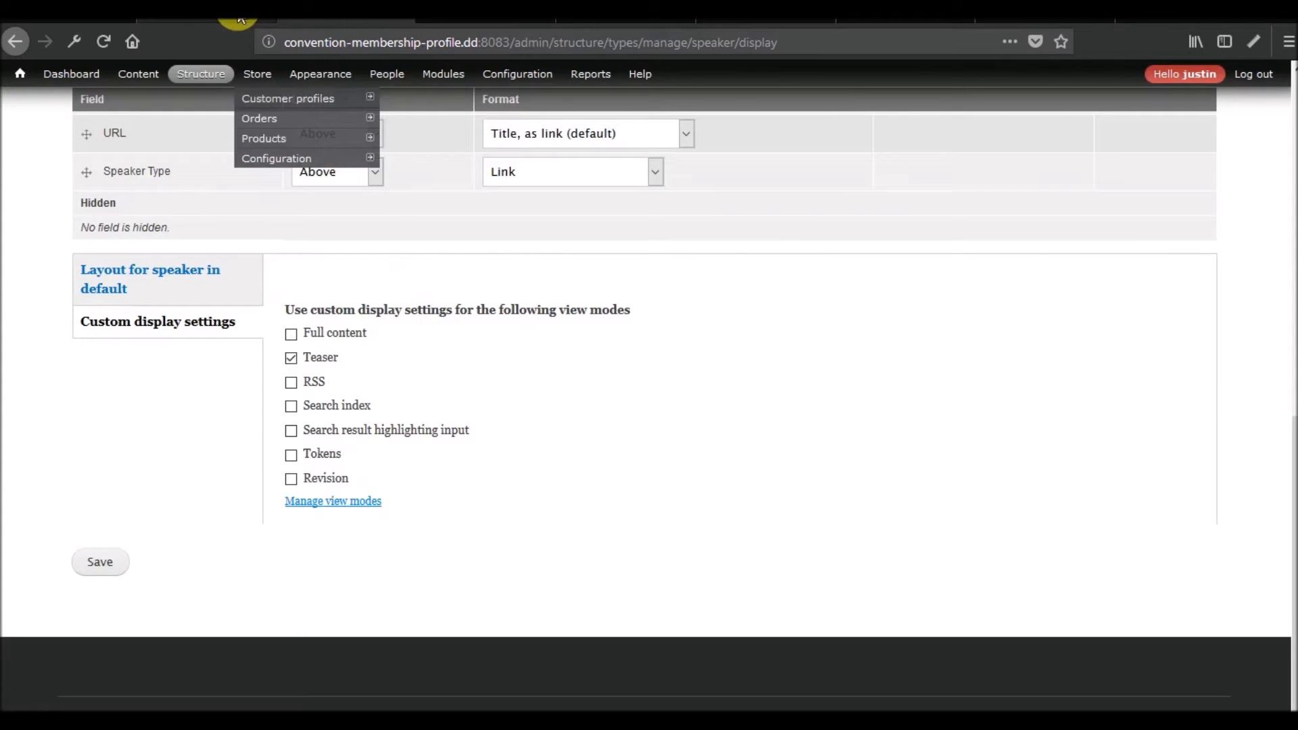
{"action": "scroll", "coordinate": [134, 526], "scroll_direction": "up", "scroll_amount": 10}
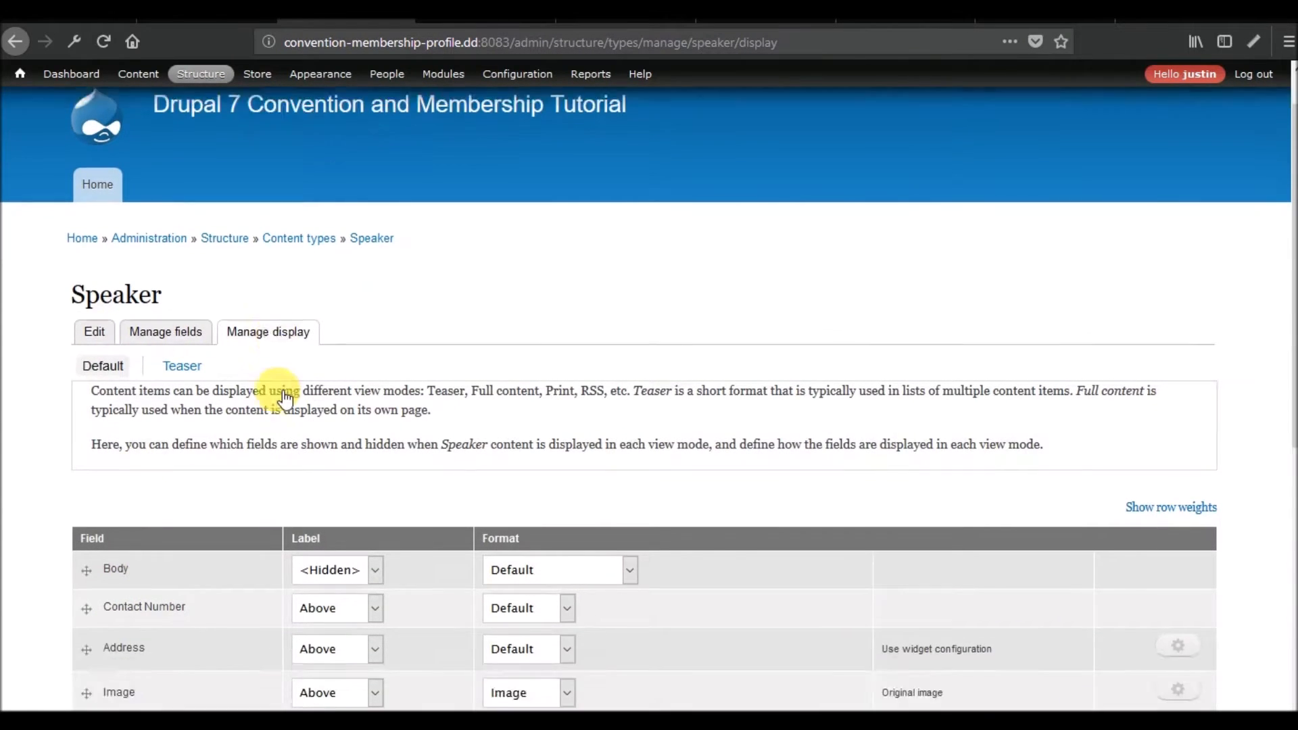
{"action": "scroll", "coordinate": [285, 399], "scroll_direction": "down", "scroll_amount": 5}
{"action": "right_click", "coordinate": [61, 600]}
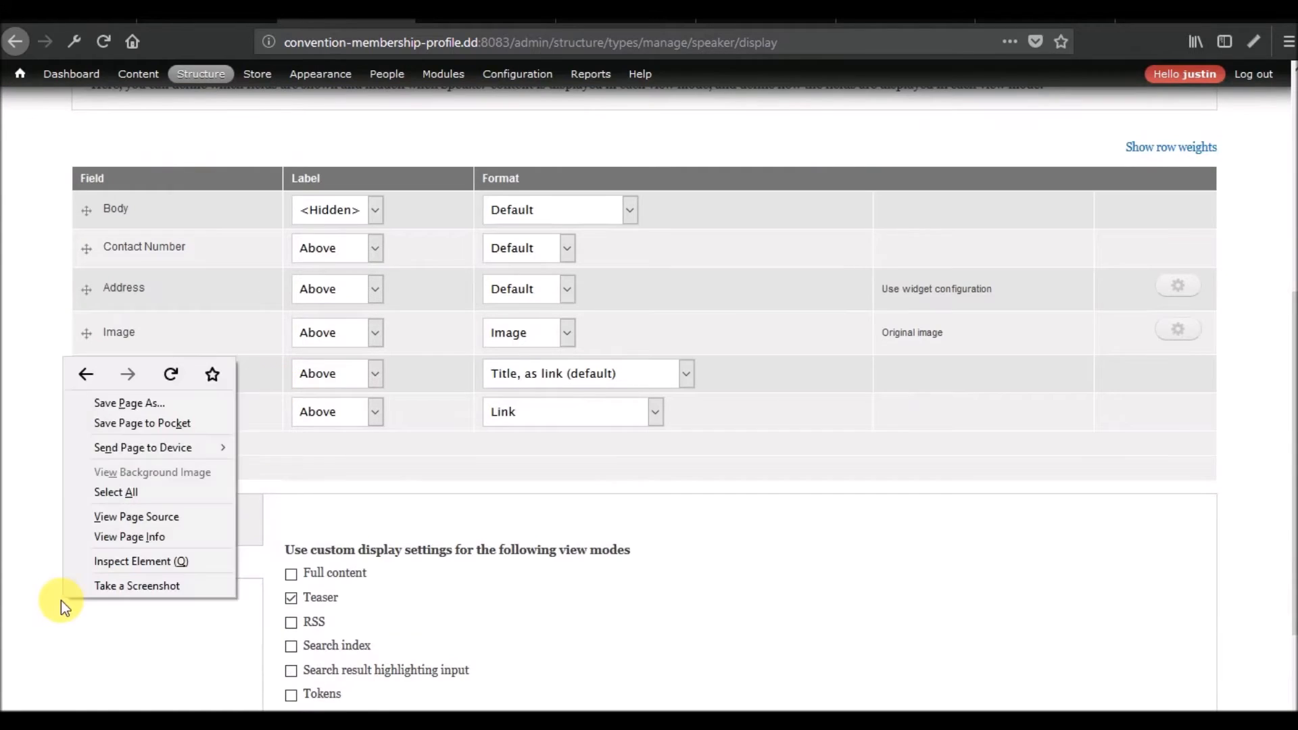
{"action": "left_click", "coordinate": [166, 375]}
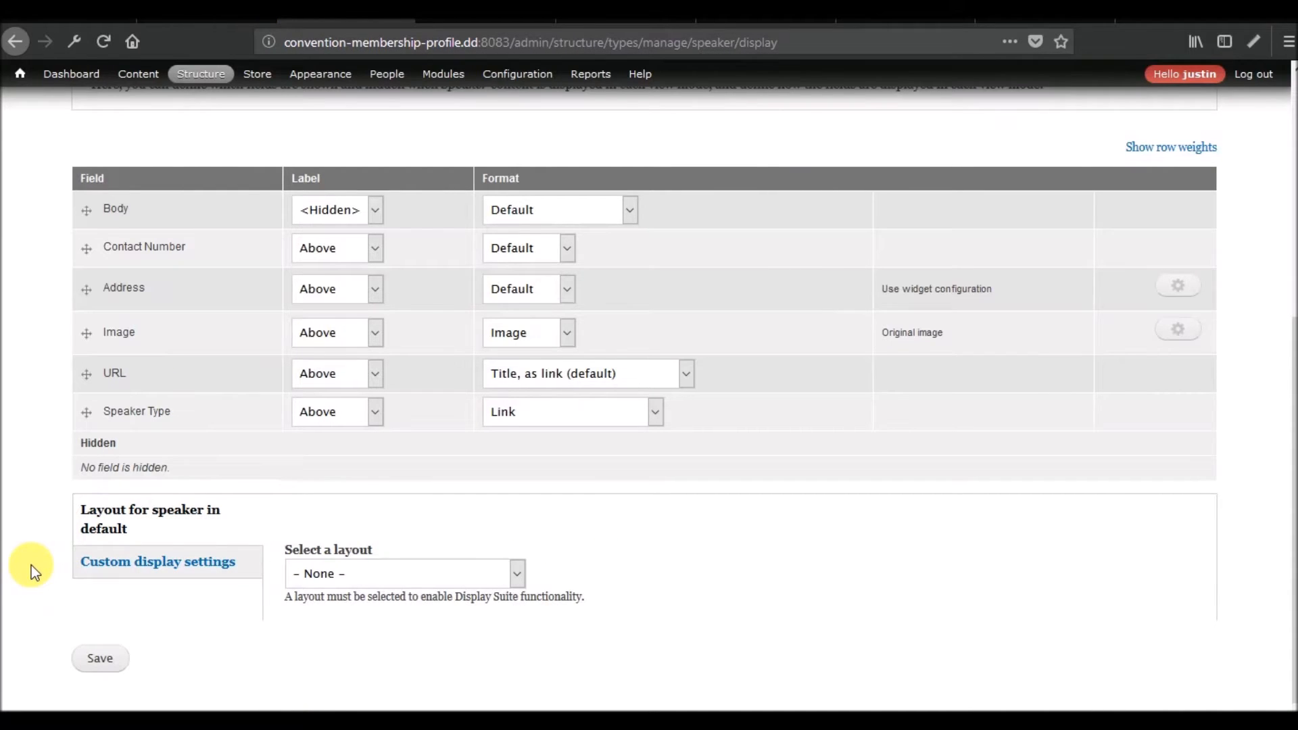
{"action": "left_click", "coordinate": [195, 569]}
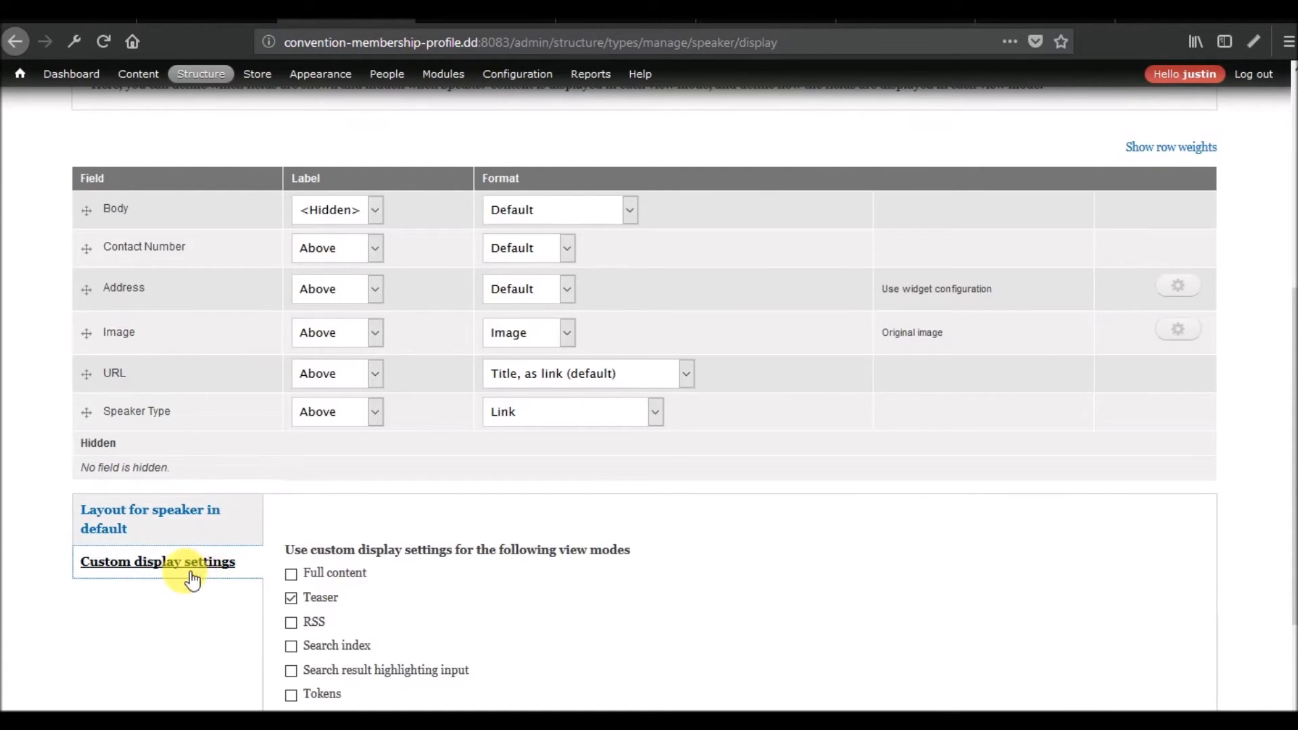
{"action": "scroll", "coordinate": [184, 575], "scroll_direction": "down", "scroll_amount": 3}
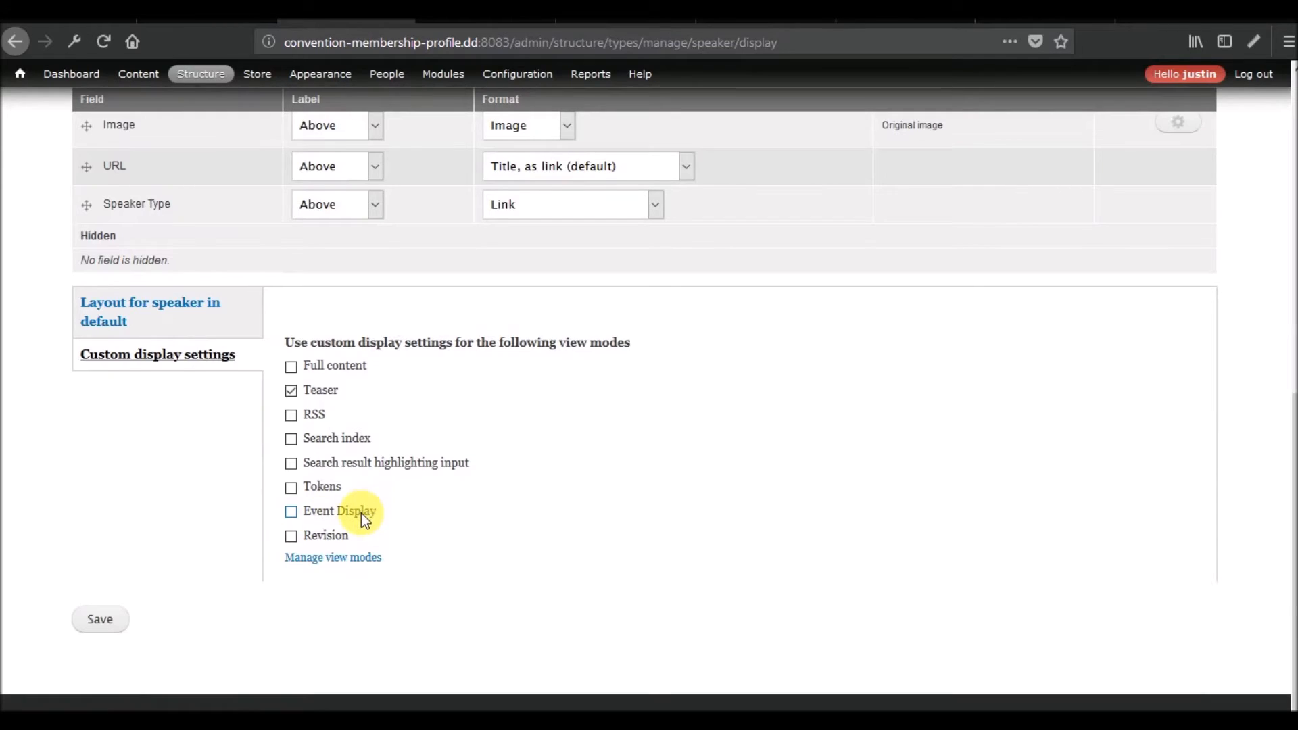
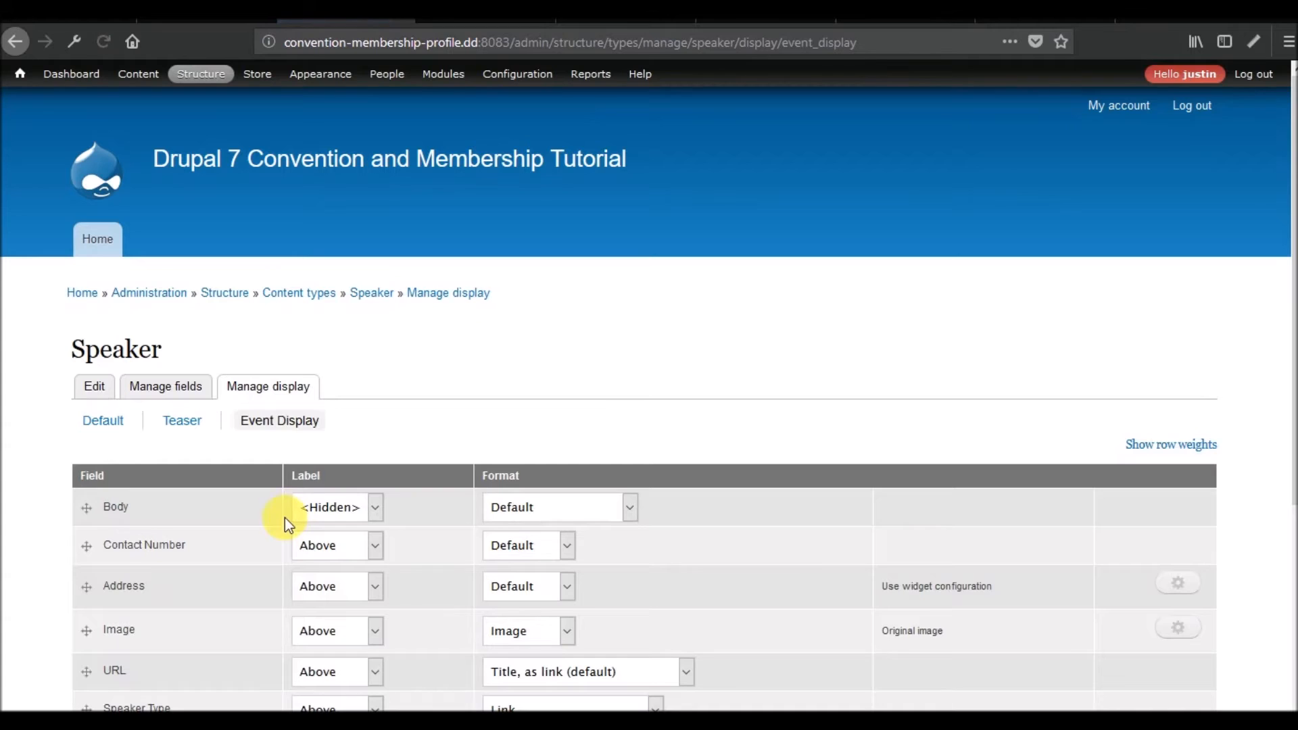
Review the fields and layout section in the Speaker content type's Event Display settings.
{"action": "scroll", "coordinate": [311, 500], "scroll_direction": "down", "scroll_amount": 3}
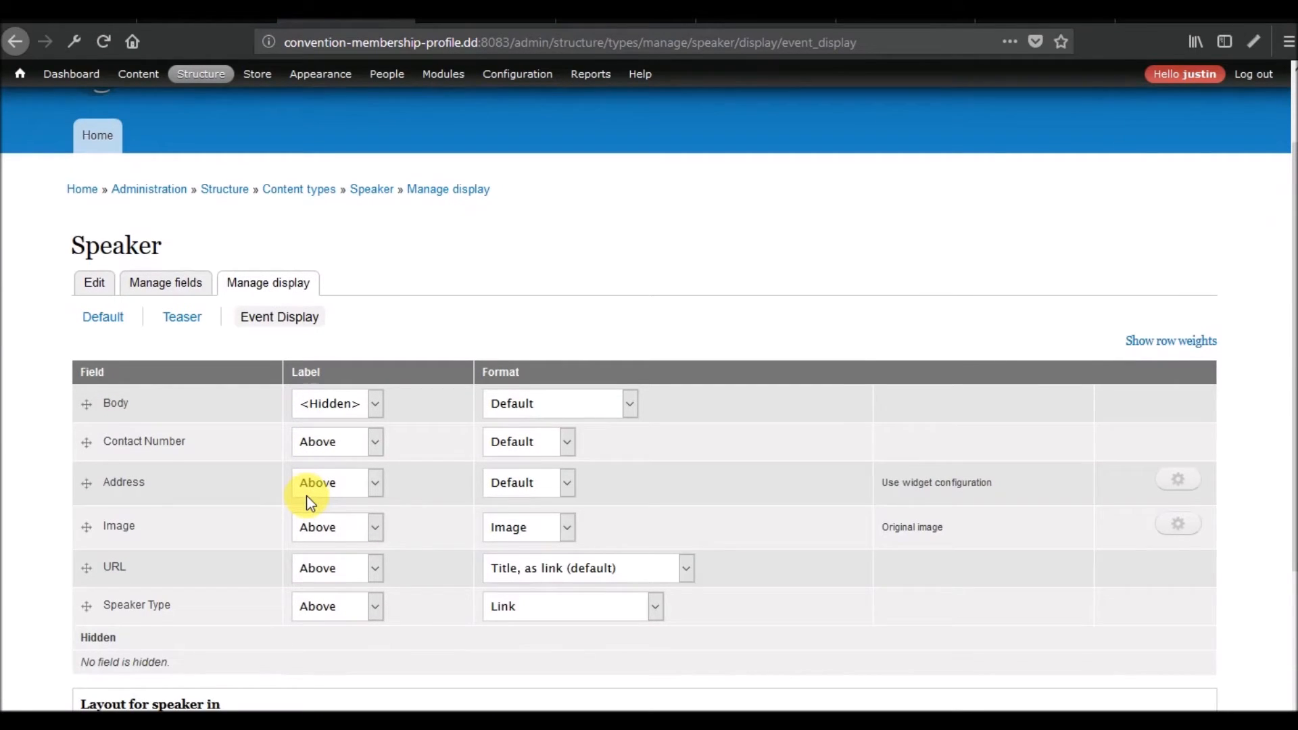
{"action": "scroll", "coordinate": [310, 503], "scroll_direction": "down", "scroll_amount": 5}
{"action": "scroll", "coordinate": [307, 498], "scroll_direction": "up", "scroll_amount": 5}
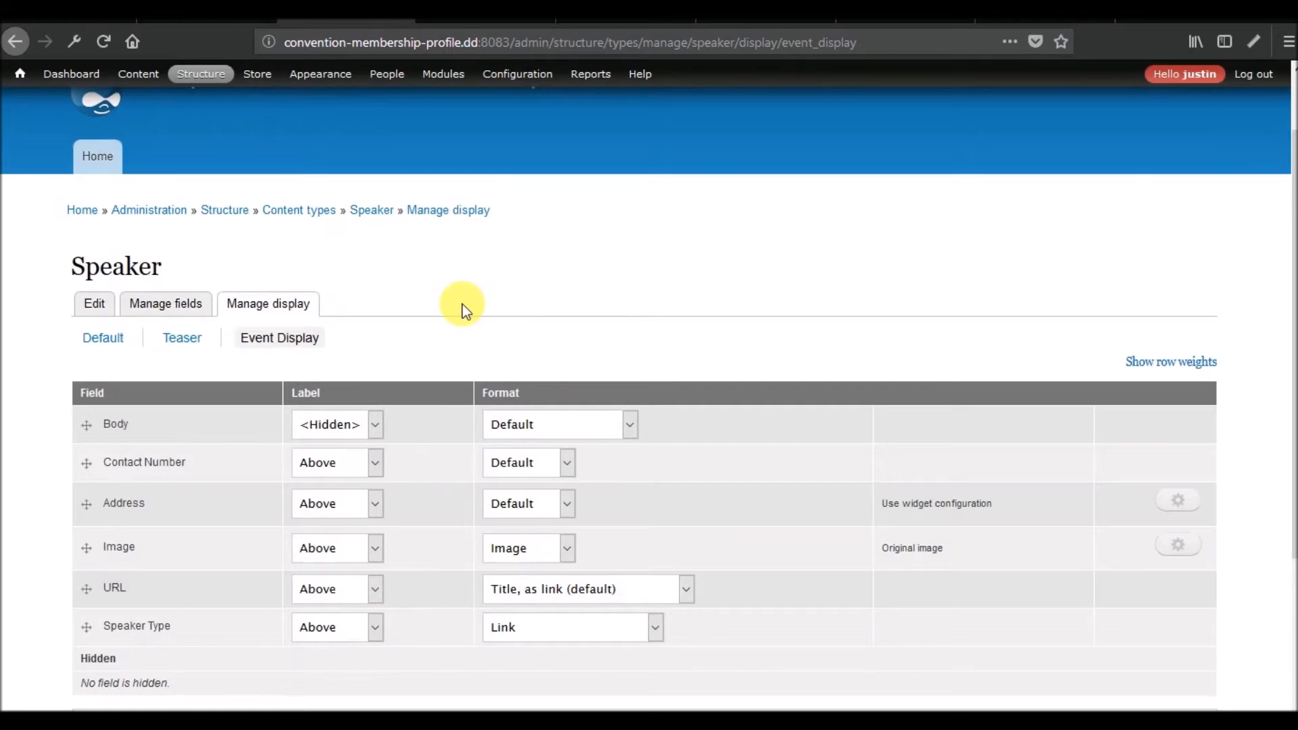
{"action": "scroll", "coordinate": [465, 310], "scroll_direction": "up", "scroll_amount": 2}
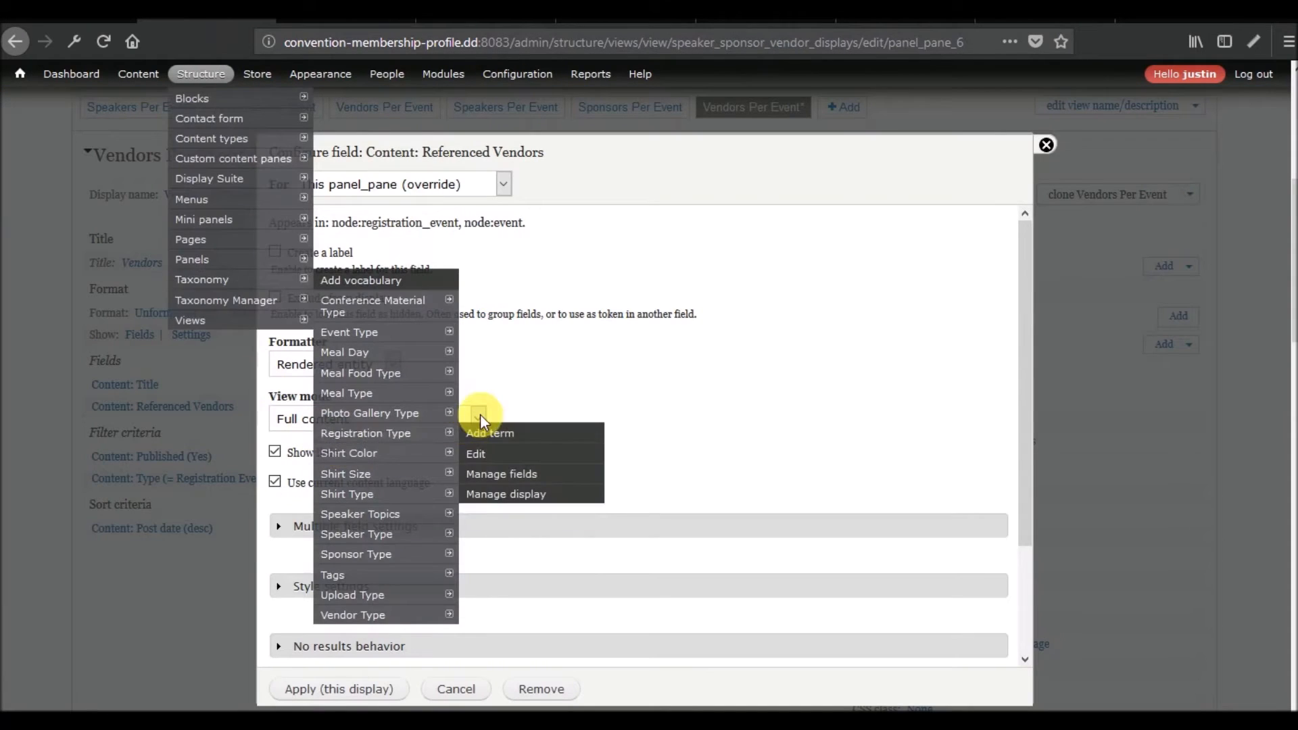
Reload the Referenced Vendors field's settings in the Vendors Per Event display and apply the Event Display view mode to this display.
{"action": "left_click", "coordinate": [480, 414]}
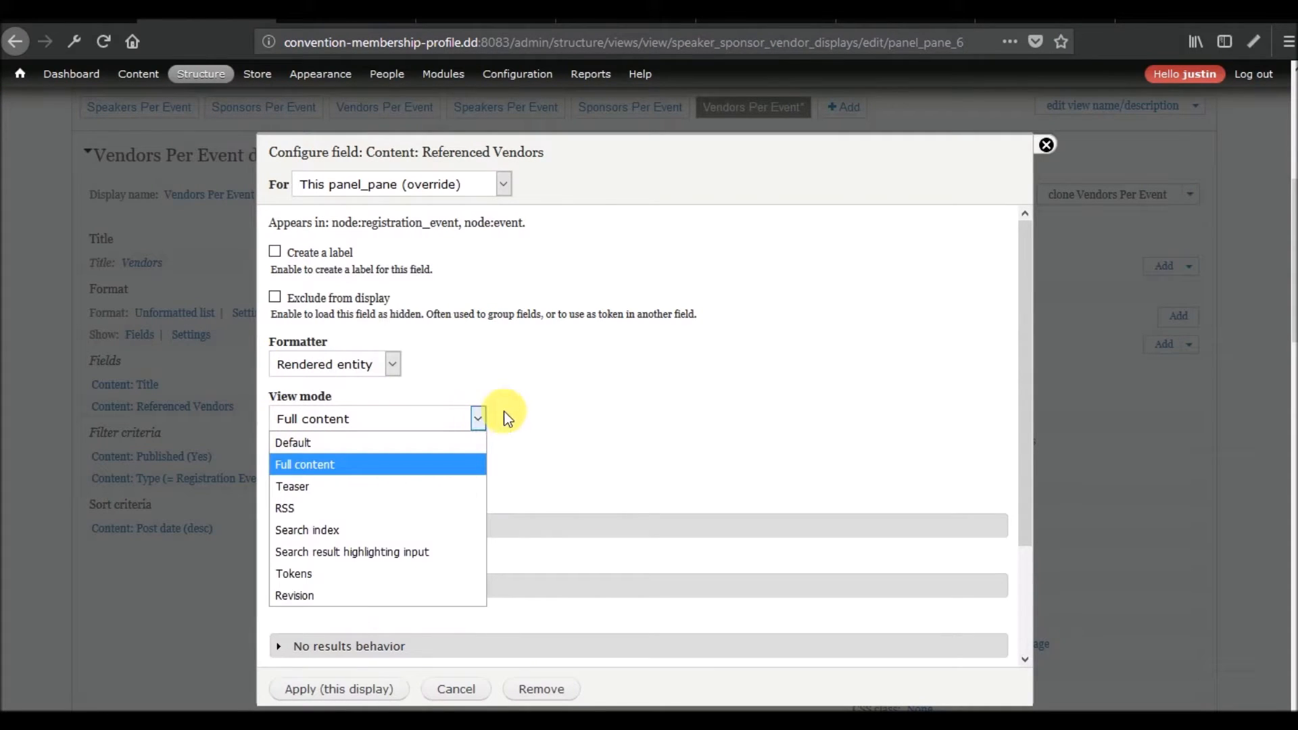
{"action": "left_click", "coordinate": [903, 249]}
{"action": "left_click", "coordinate": [1046, 145]}
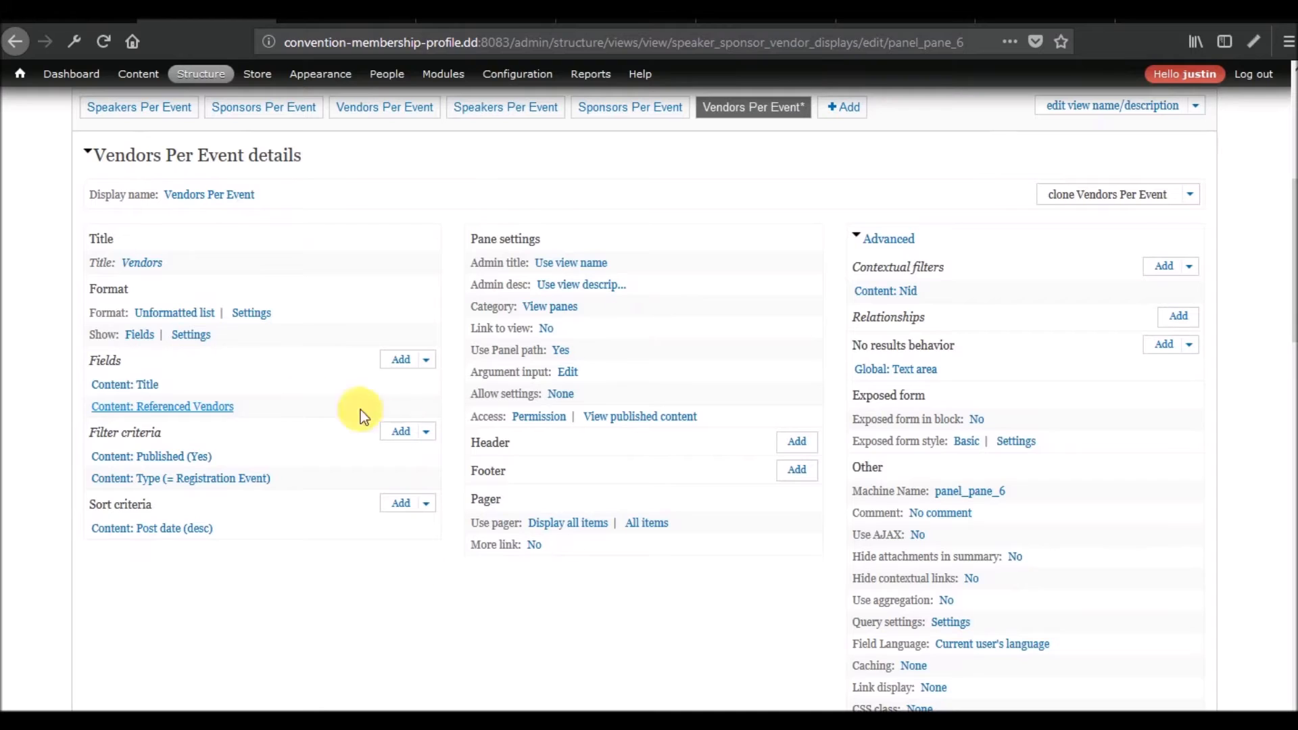
{"action": "left_click", "coordinate": [216, 408]}
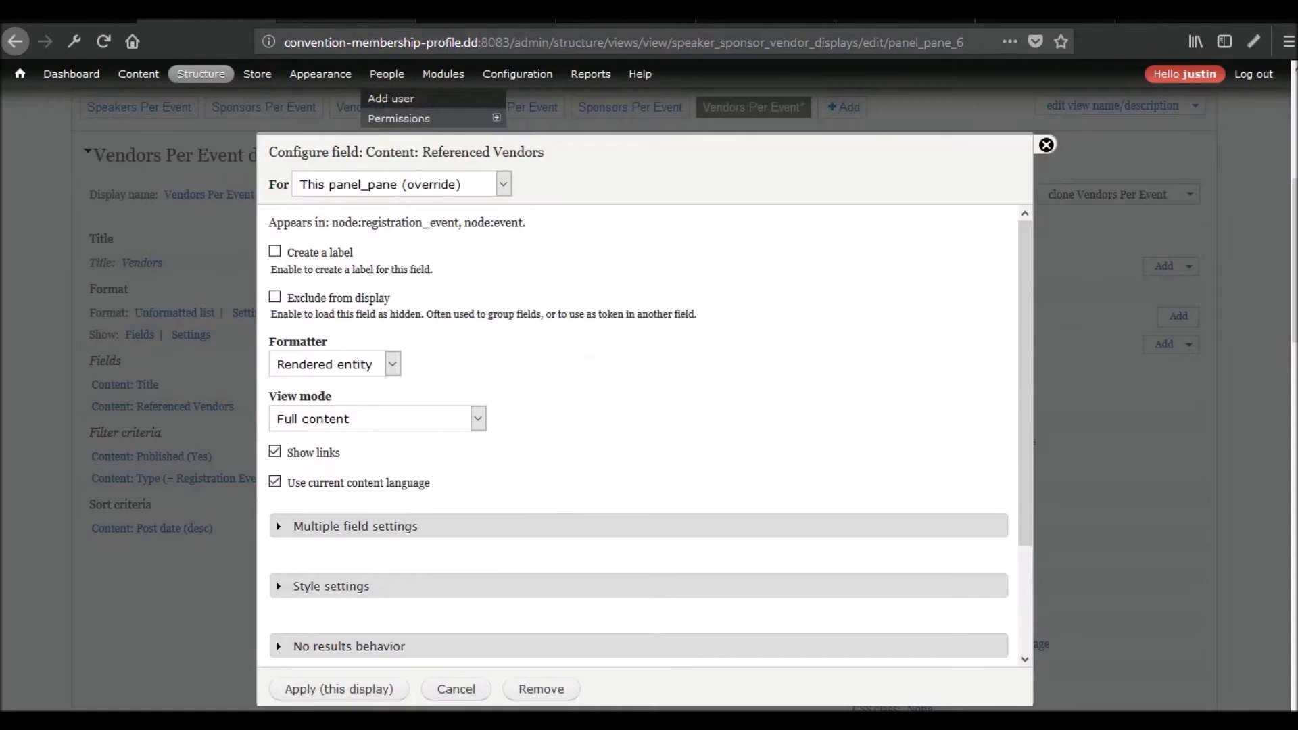
{"action": "left_click", "coordinate": [346, 15]}
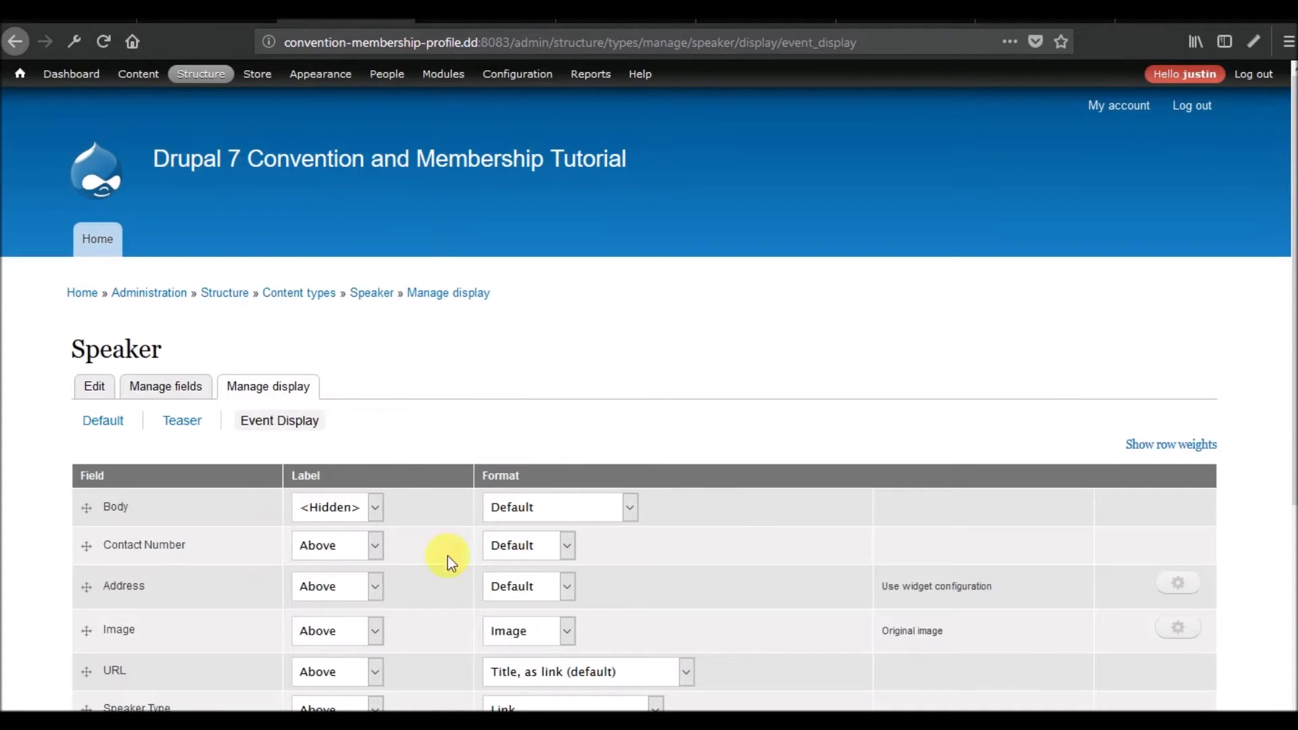
{"action": "left_click", "coordinate": [206, 15]}
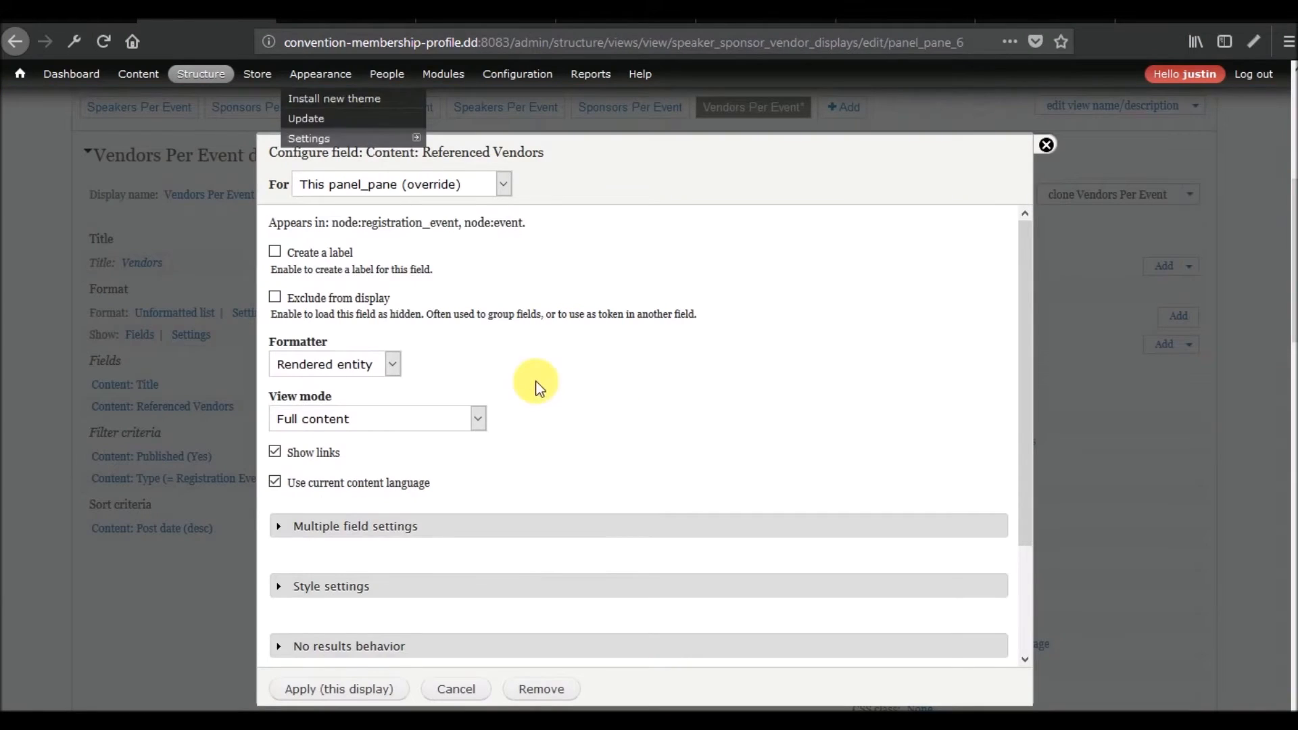
{"action": "left_click", "coordinate": [468, 419]}
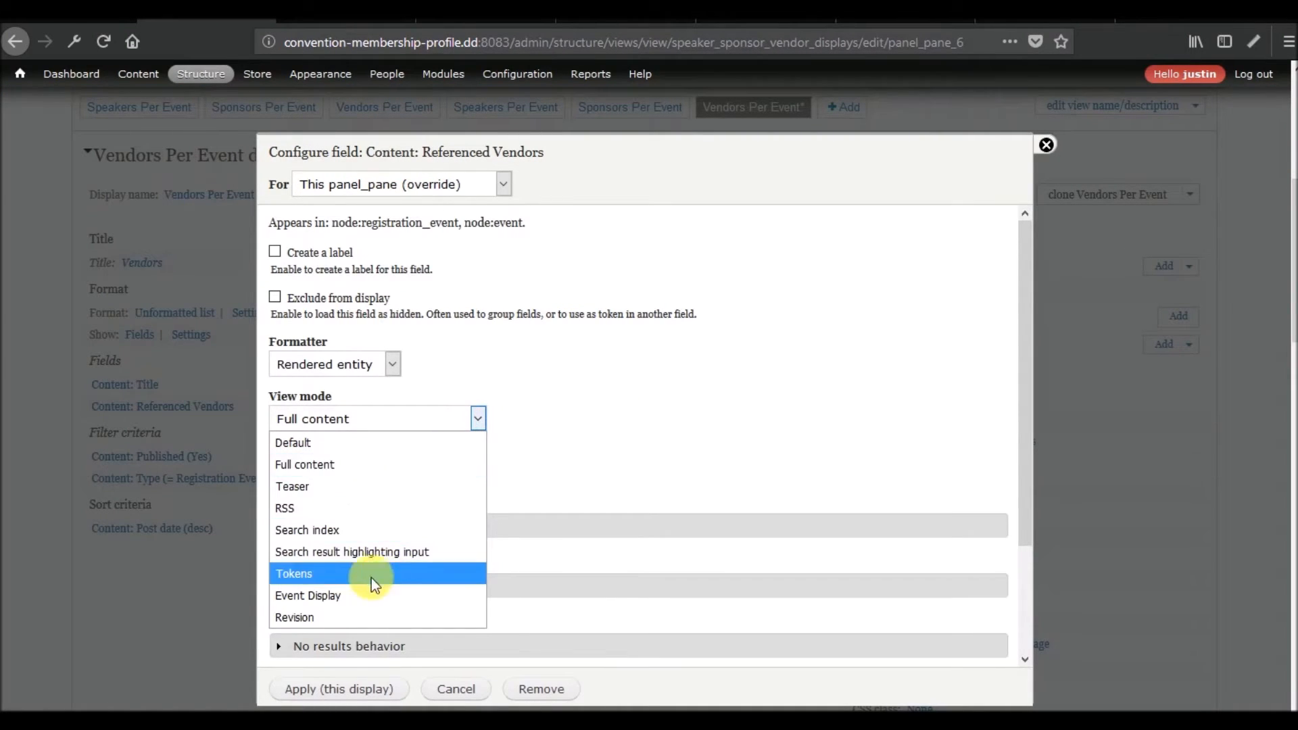
{"action": "left_click", "coordinate": [351, 595]}
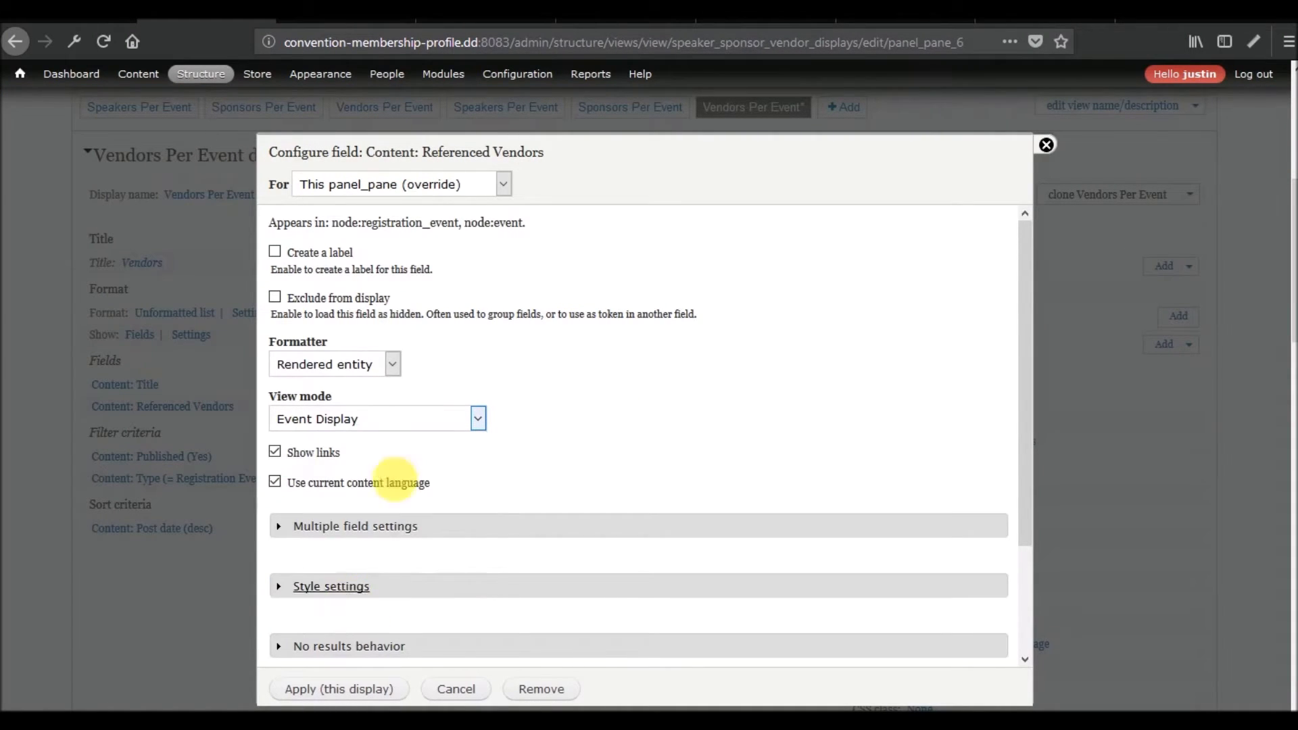
{"action": "left_click", "coordinate": [316, 689]}
Examine the rendered vendor in the view's preview and compare it with the Speaker content type's Event Display fields.
{"action": "scroll", "coordinate": [136, 622], "scroll_direction": "down", "scroll_amount": 10}
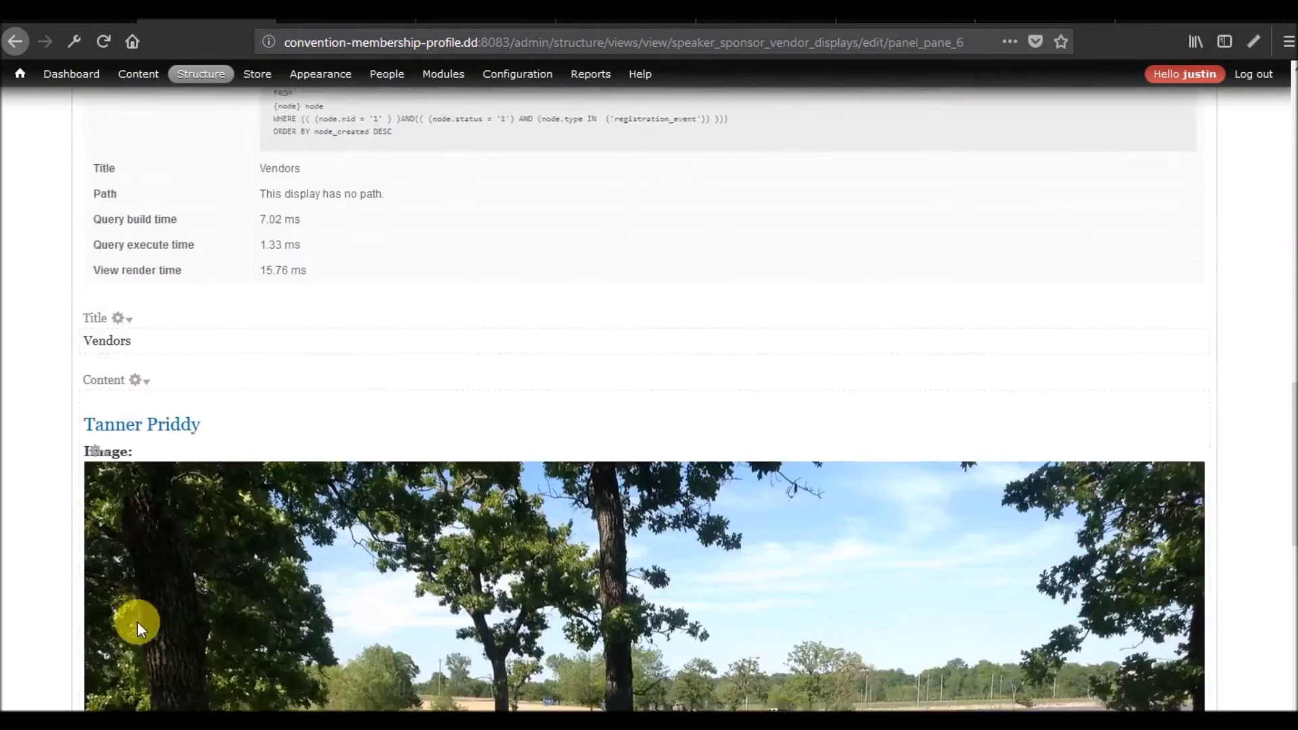
{"action": "scroll", "coordinate": [137, 622], "scroll_direction": "down", "scroll_amount": 8}
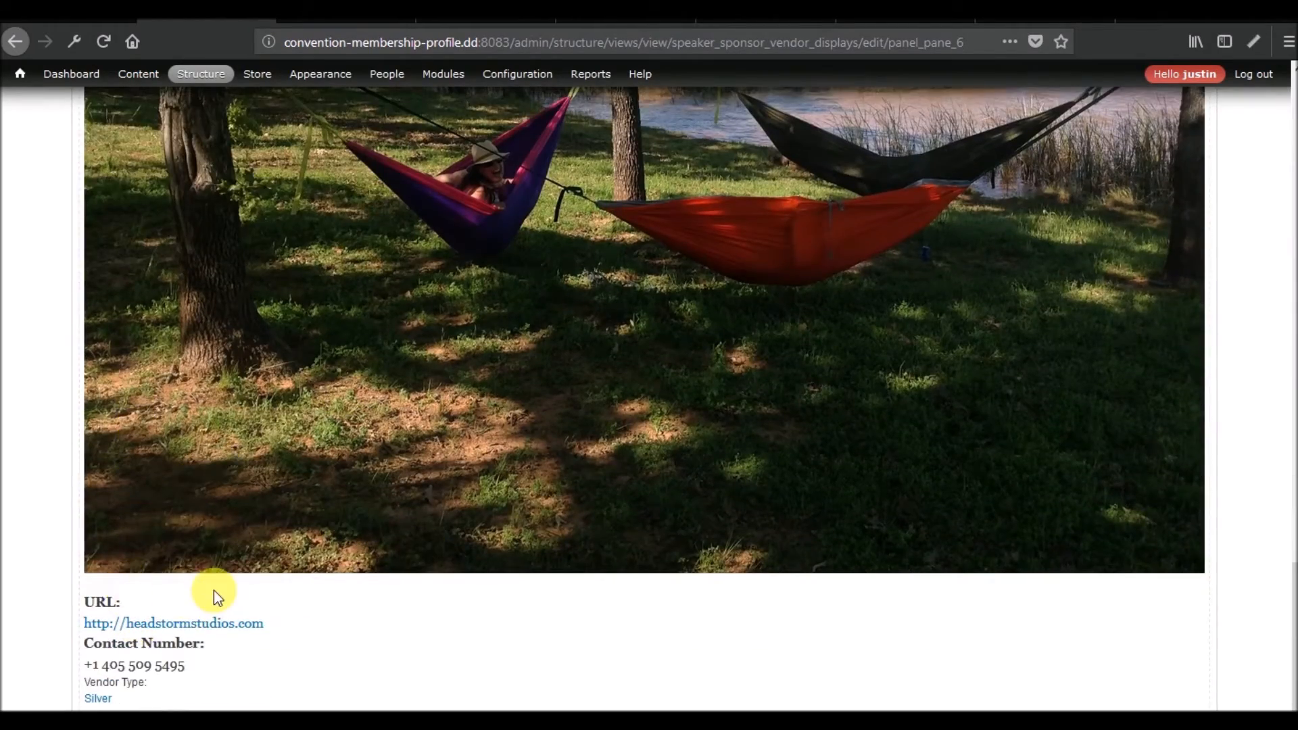
{"action": "scroll", "coordinate": [213, 590], "scroll_direction": "up", "scroll_amount": 13}
{"action": "scroll", "coordinate": [213, 590], "scroll_direction": "up", "scroll_amount": 6}
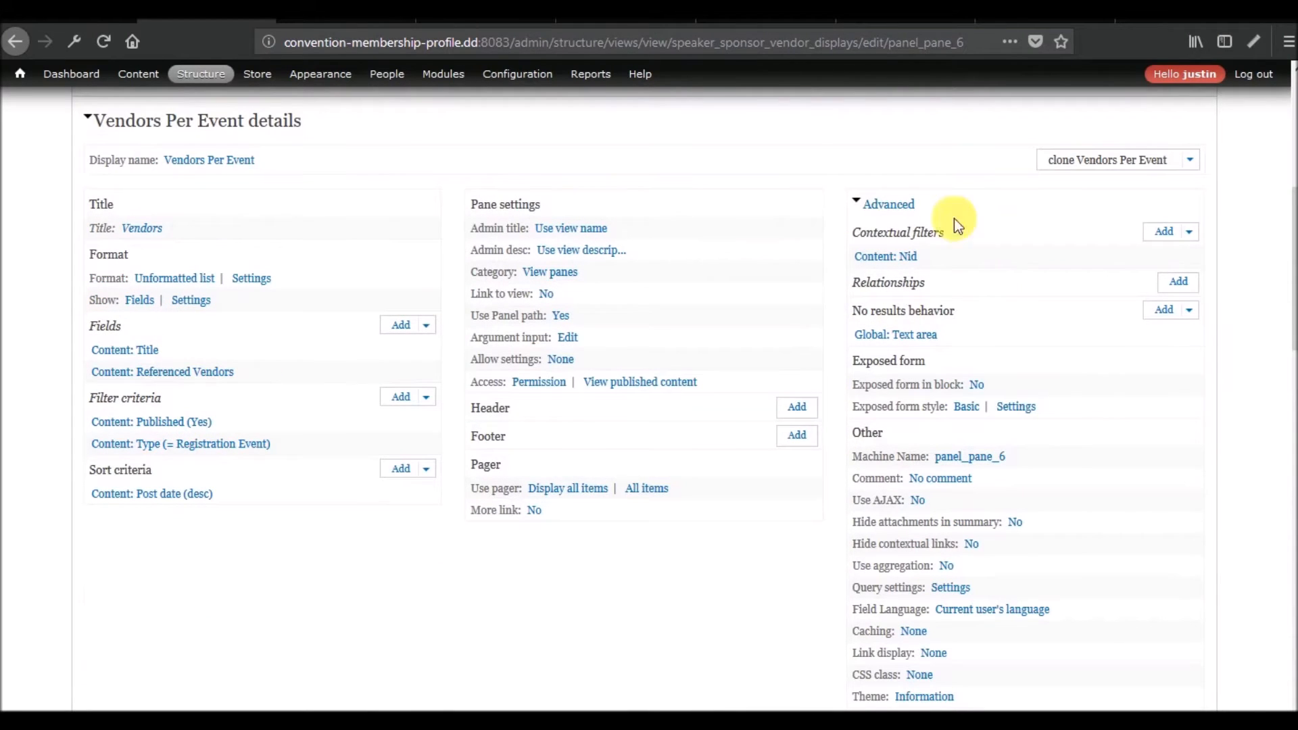
{"action": "left_click", "coordinate": [379, 10]}
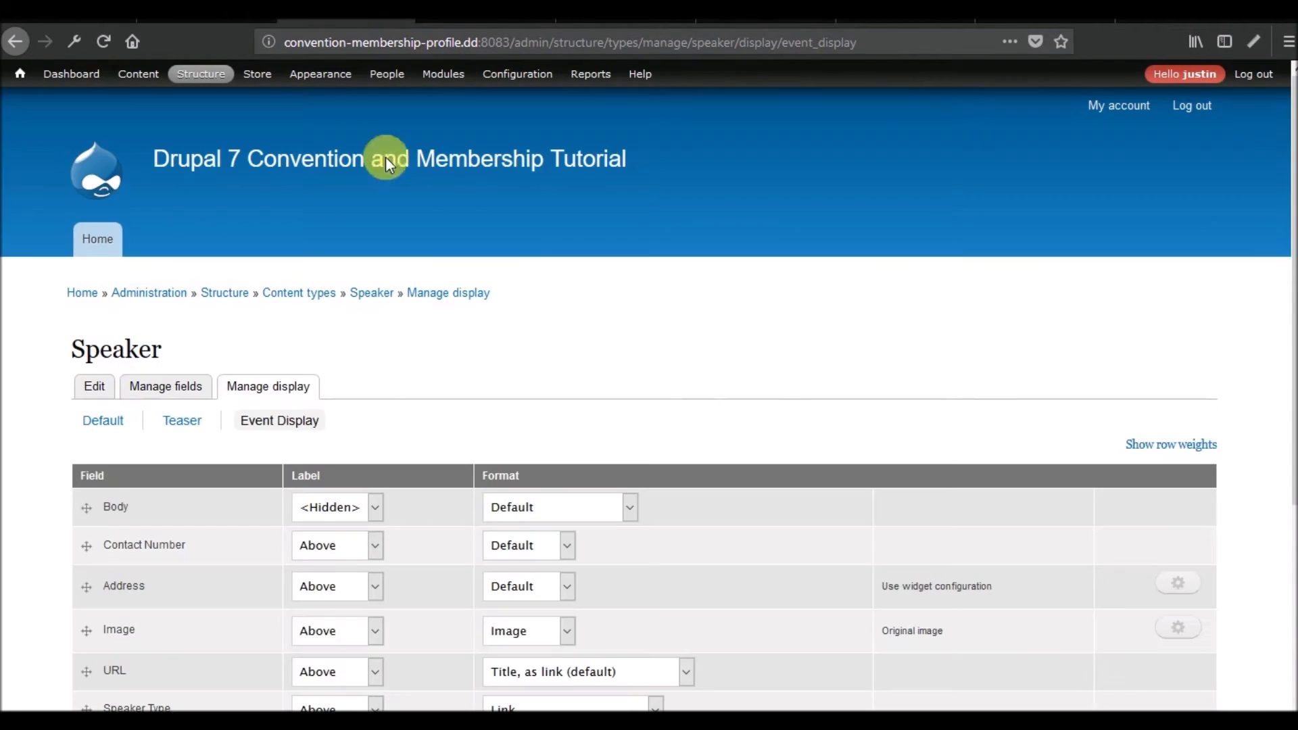
{"action": "scroll", "coordinate": [565, 406], "scroll_direction": "down", "scroll_amount": 5}
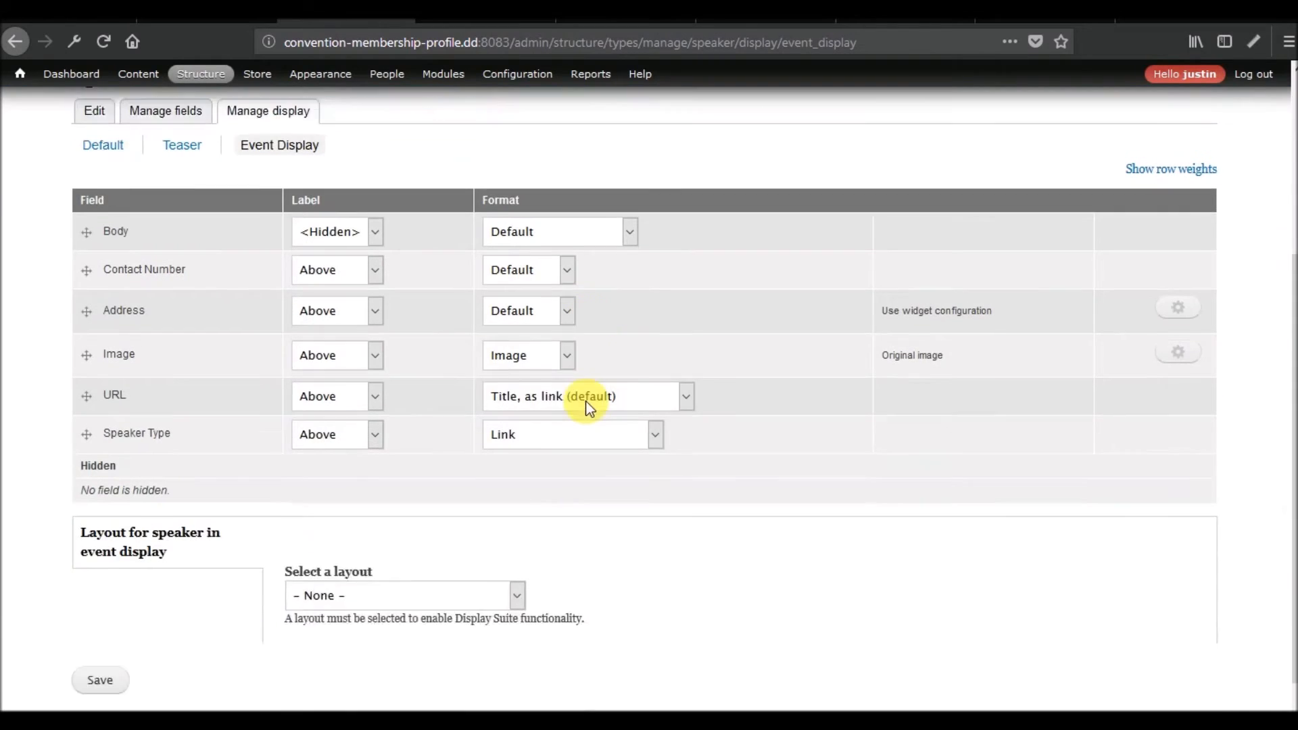
{"action": "left_click", "coordinate": [206, 11]}
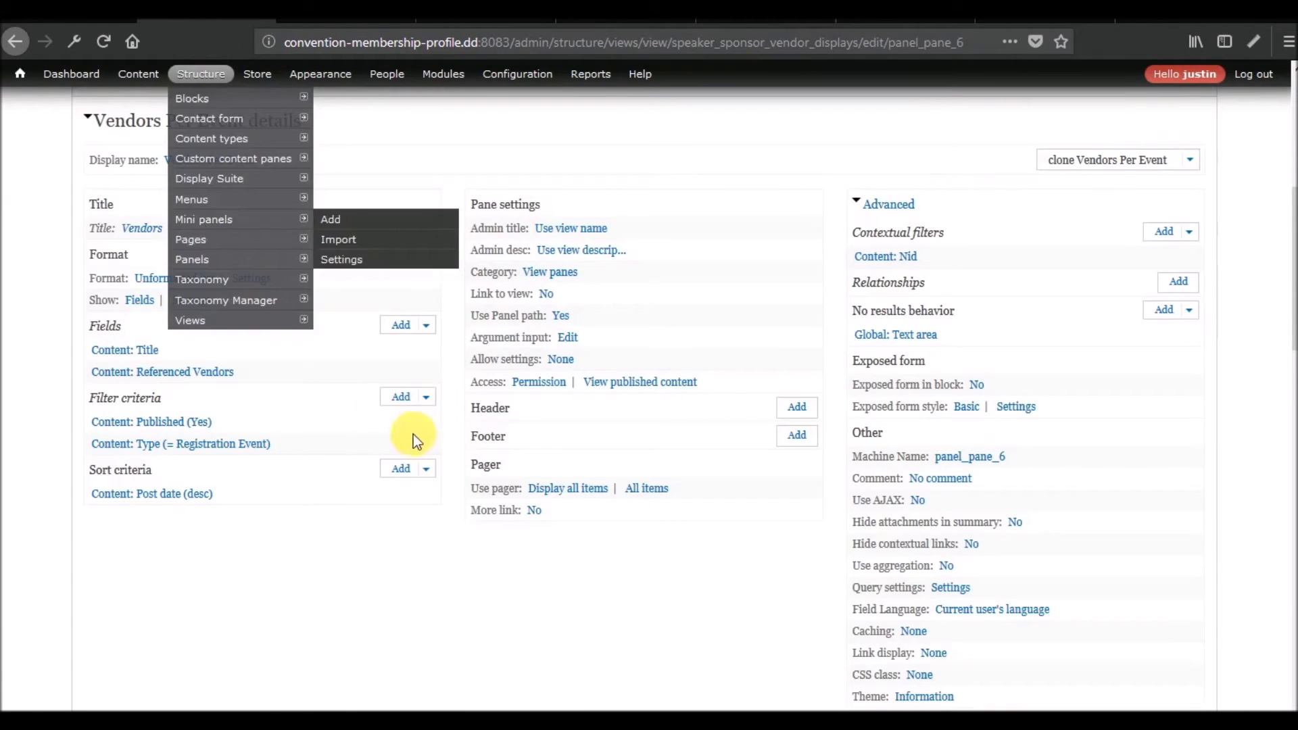
{"action": "scroll", "coordinate": [417, 475], "scroll_direction": "down", "scroll_amount": 15}
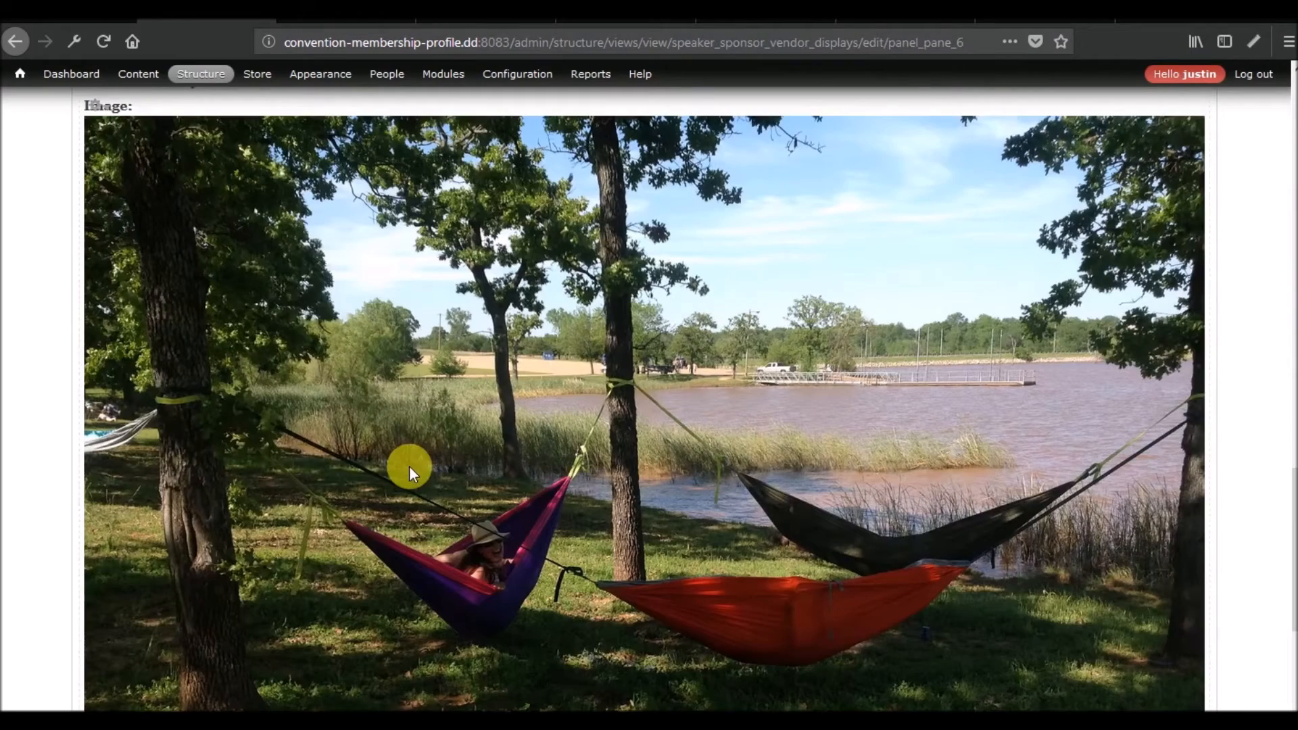
{"action": "scroll", "coordinate": [367, 500], "scroll_direction": "up", "scroll_amount": 11}
{"action": "scroll", "coordinate": [367, 500], "scroll_direction": "down", "scroll_amount": 8}
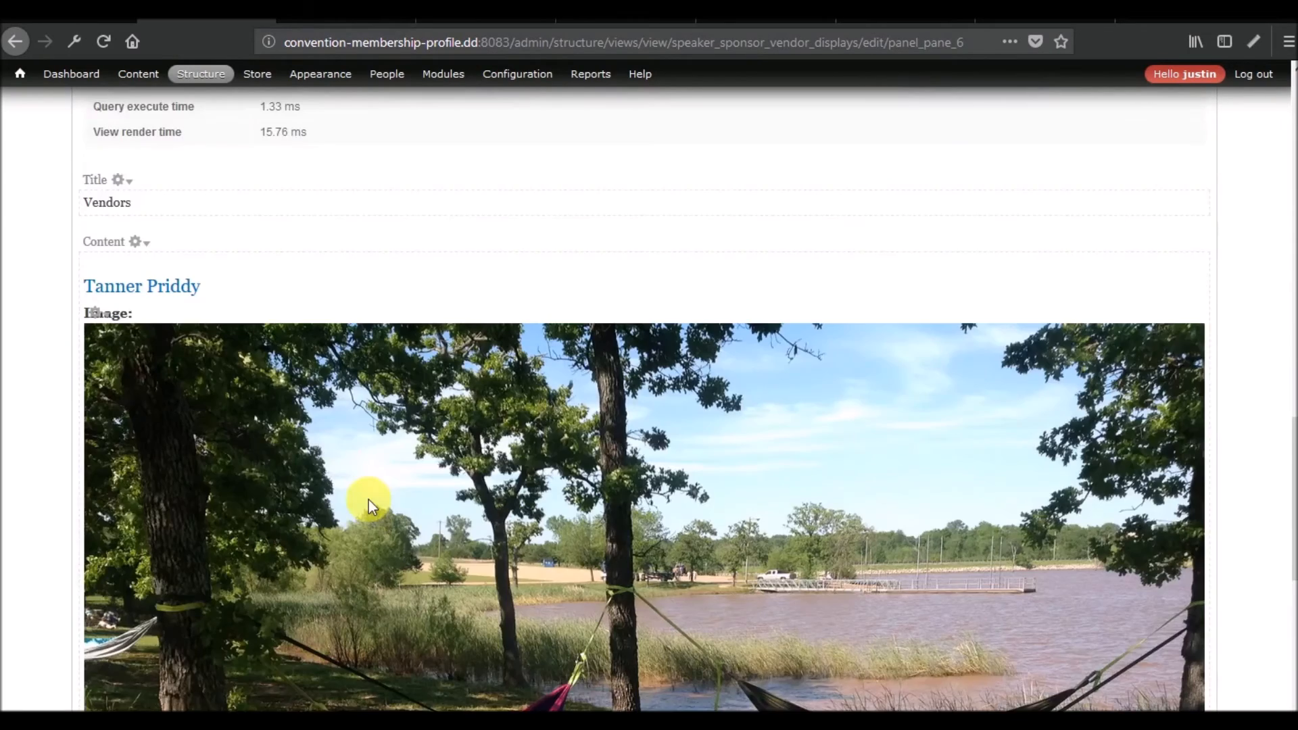
{"action": "scroll", "coordinate": [367, 500], "scroll_direction": "up", "scroll_amount": 3}
{"action": "scroll", "coordinate": [368, 500], "scroll_direction": "up", "scroll_amount": 1}
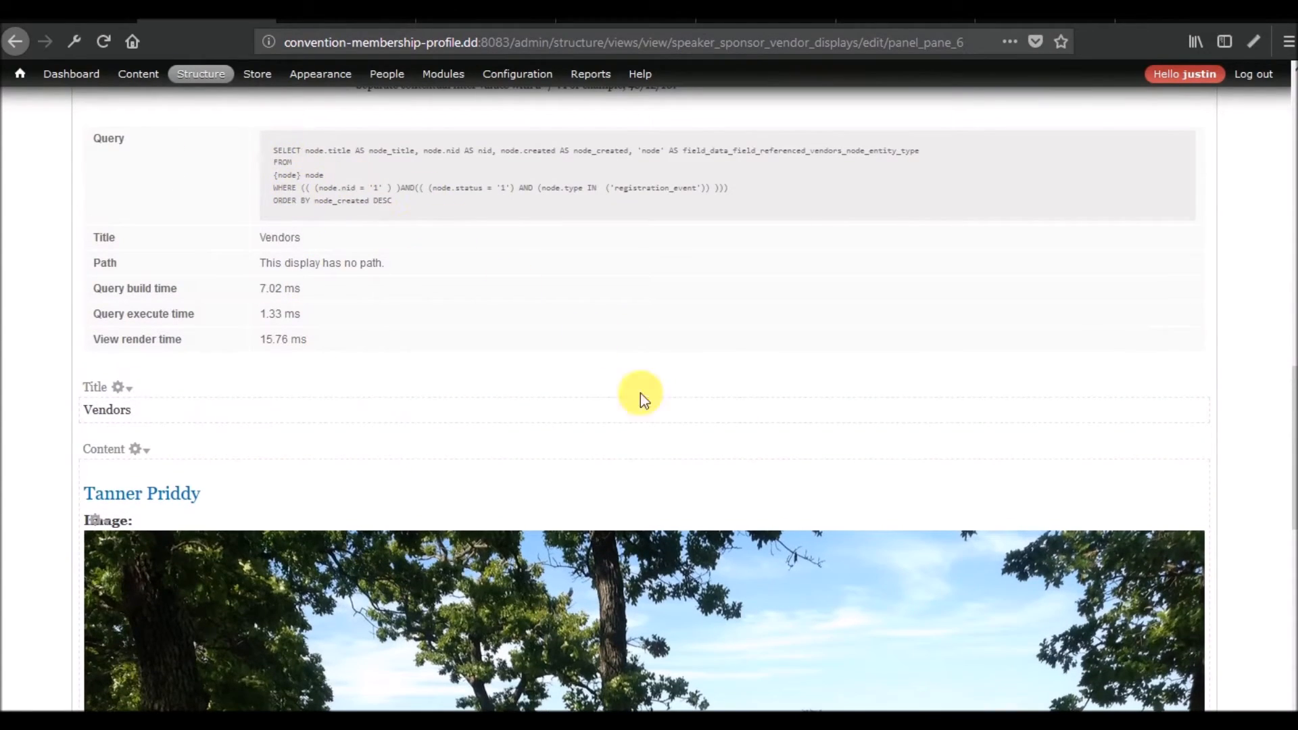
{"action": "scroll", "coordinate": [579, 449], "scroll_direction": "up", "scroll_amount": 20}
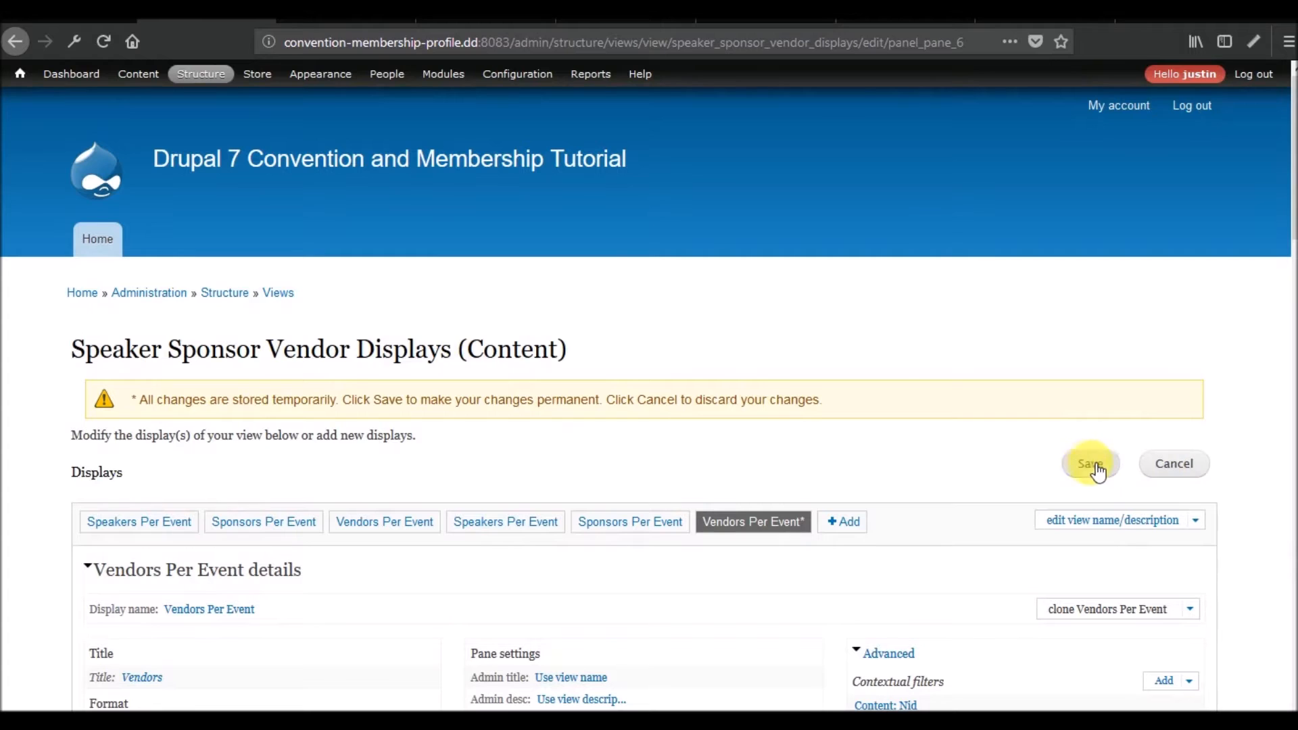
Switch the Referenced Vendors field's formatter to Label linked to the referenced entity, apply it to this display and save the view.
{"action": "scroll", "coordinate": [534, 467], "scroll_direction": "down", "scroll_amount": 5}
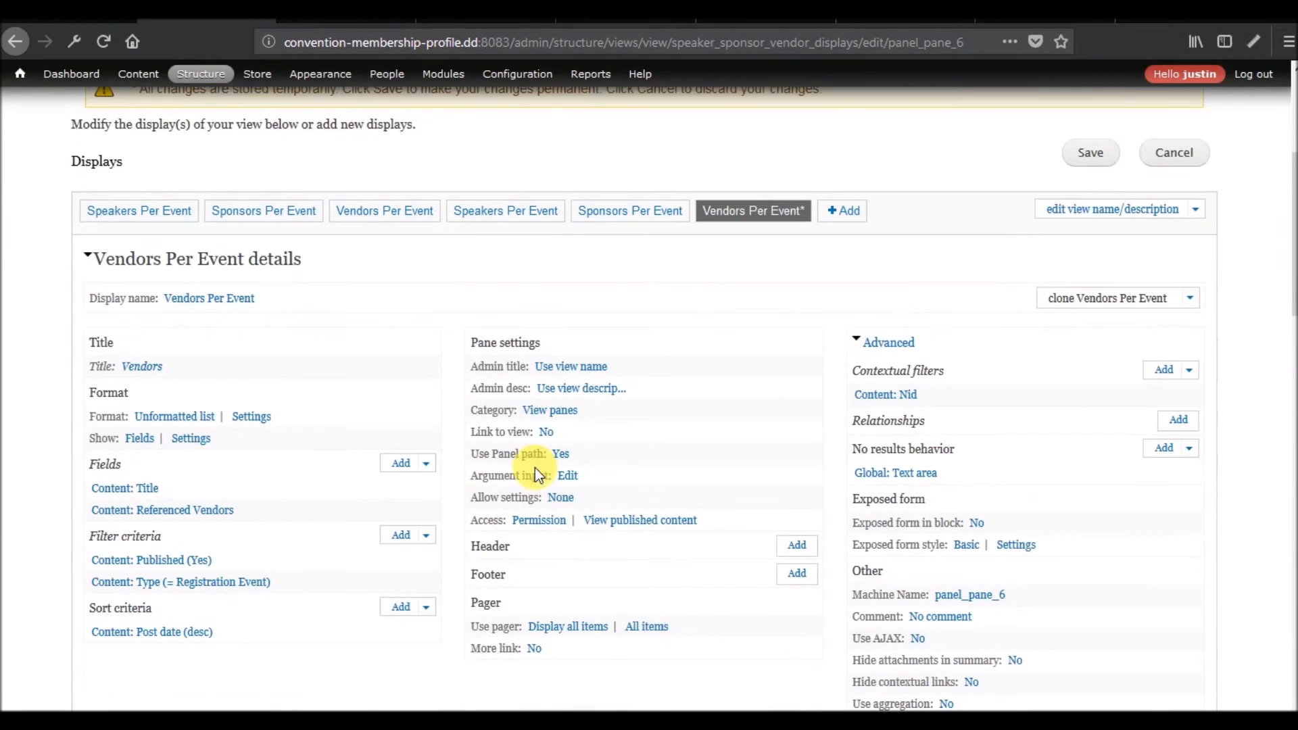
{"action": "left_click", "coordinate": [166, 512]}
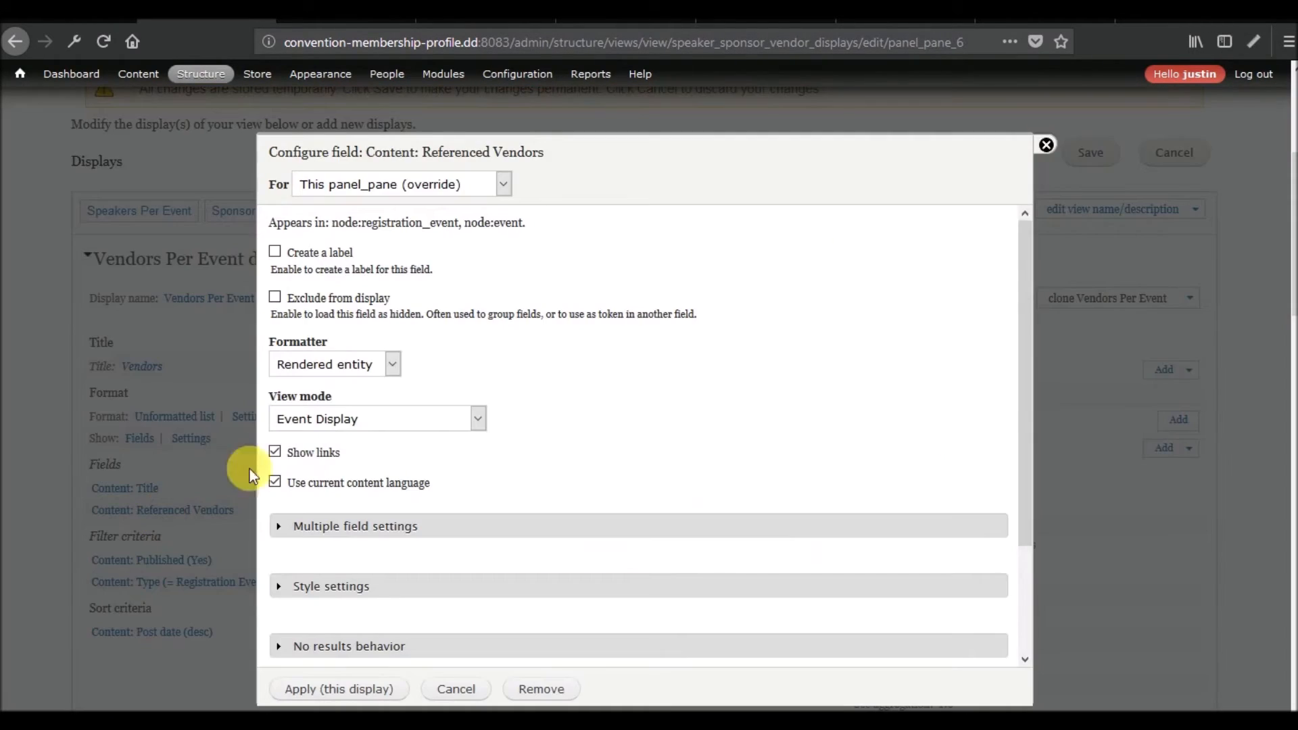
{"action": "left_click", "coordinate": [375, 419]}
{"action": "left_click", "coordinate": [363, 465]}
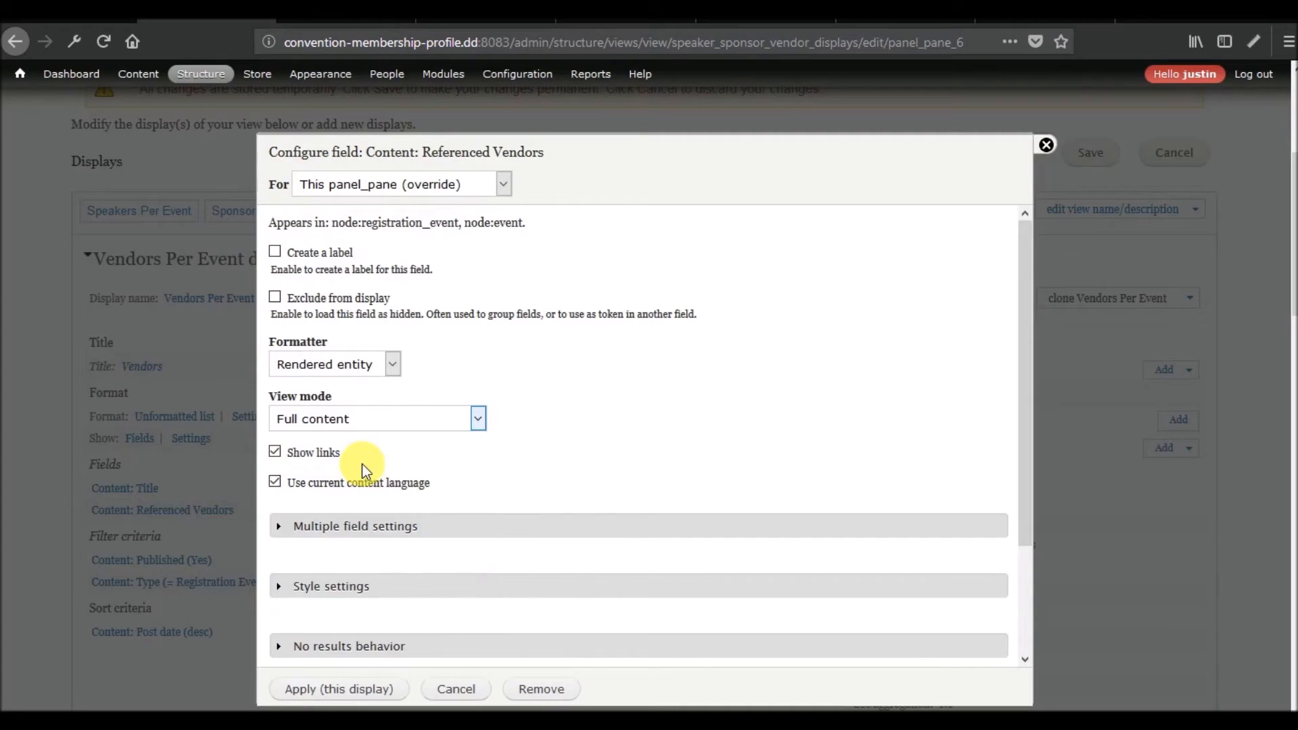
{"action": "left_click", "coordinate": [363, 426]}
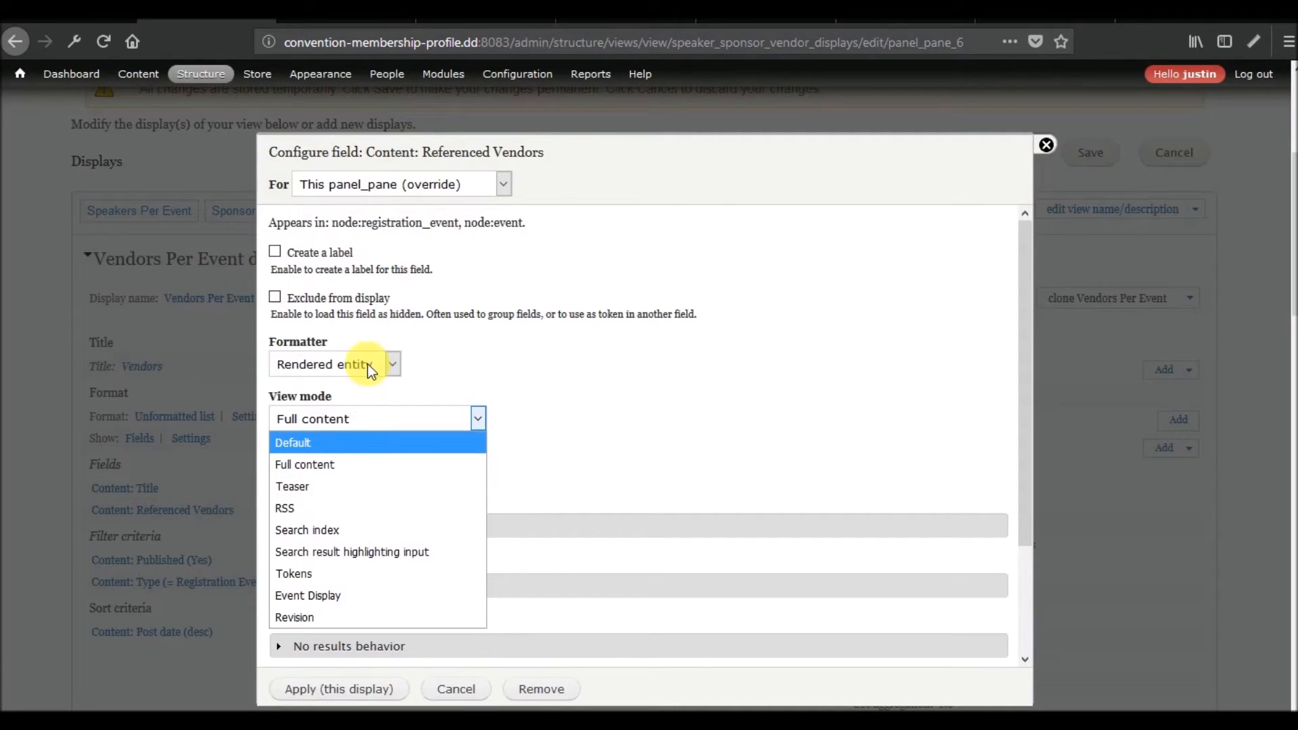
{"action": "left_click", "coordinate": [368, 364]}
{"action": "left_click", "coordinate": [353, 407]}
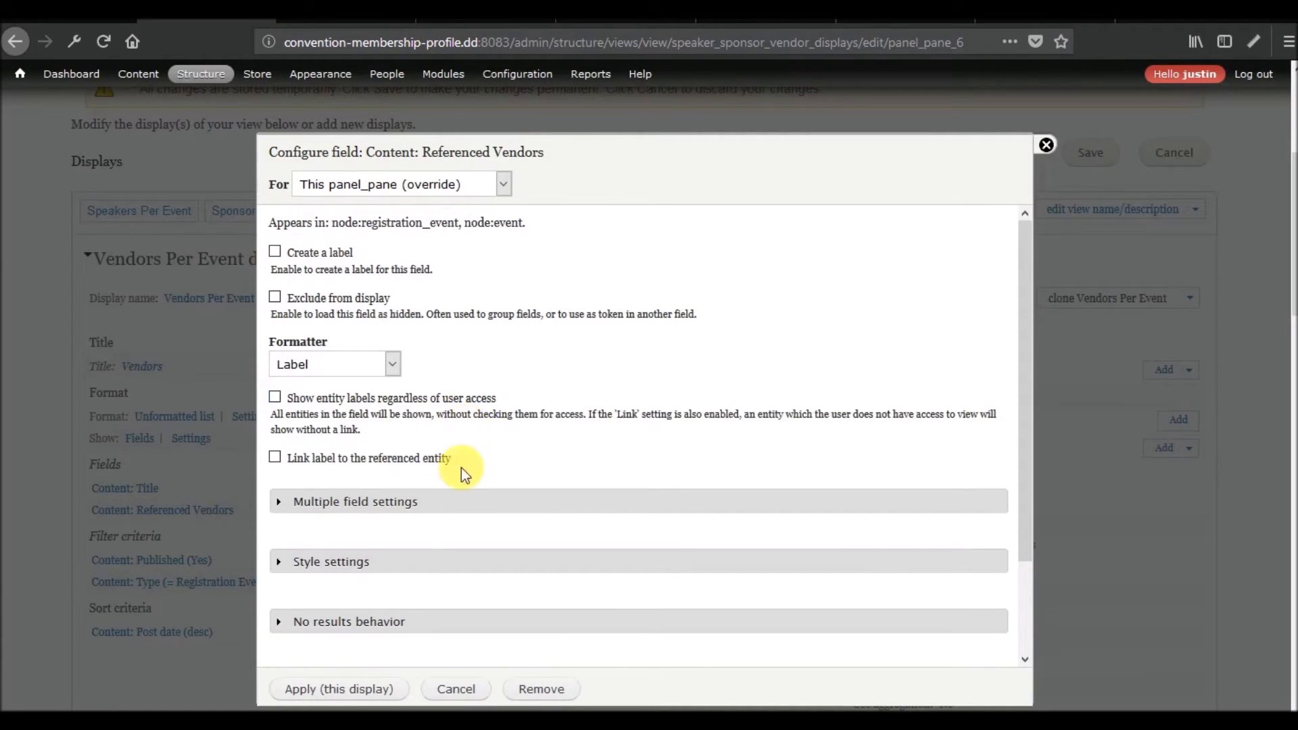
{"action": "left_click", "coordinate": [328, 457]}
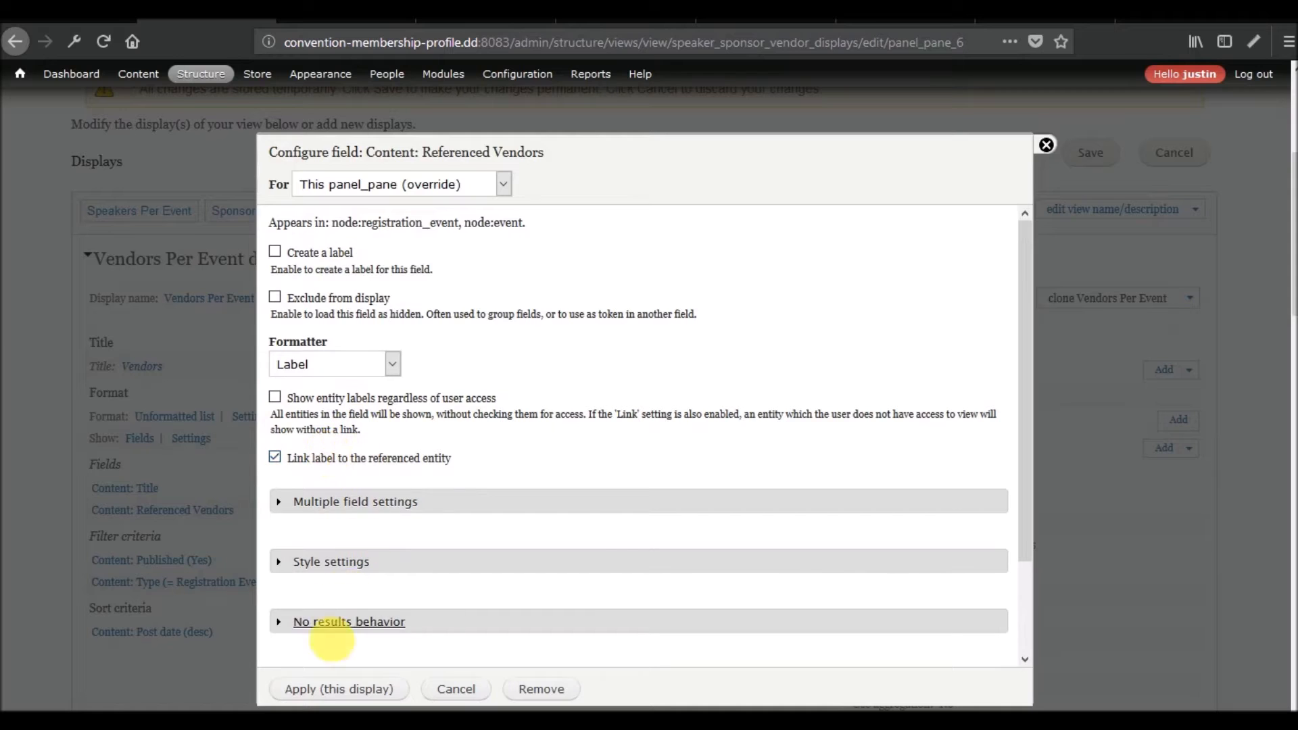
{"action": "left_click", "coordinate": [314, 689]}
{"action": "left_click", "coordinate": [1088, 153]}
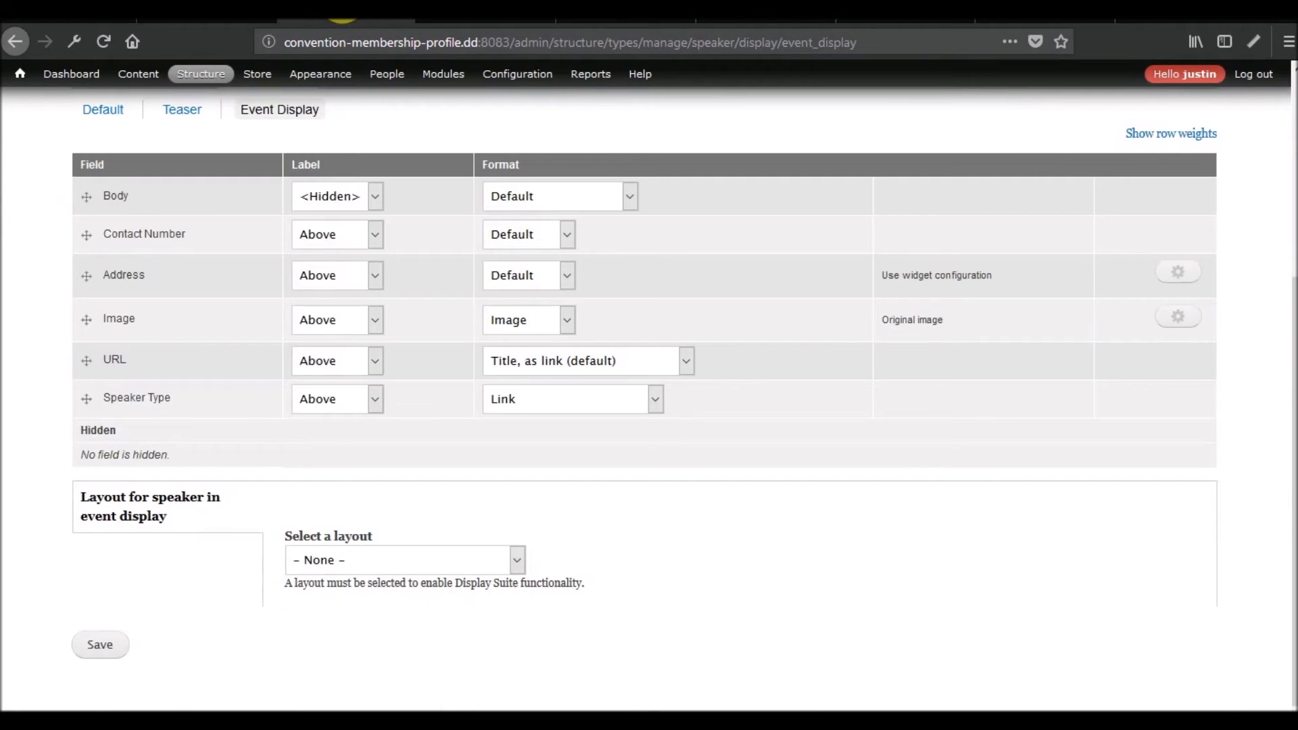
Go to node/1 in place of the Speaker display page and open its Registration Event Layout panel content.
{"action": "left_click", "coordinate": [529, 48]}
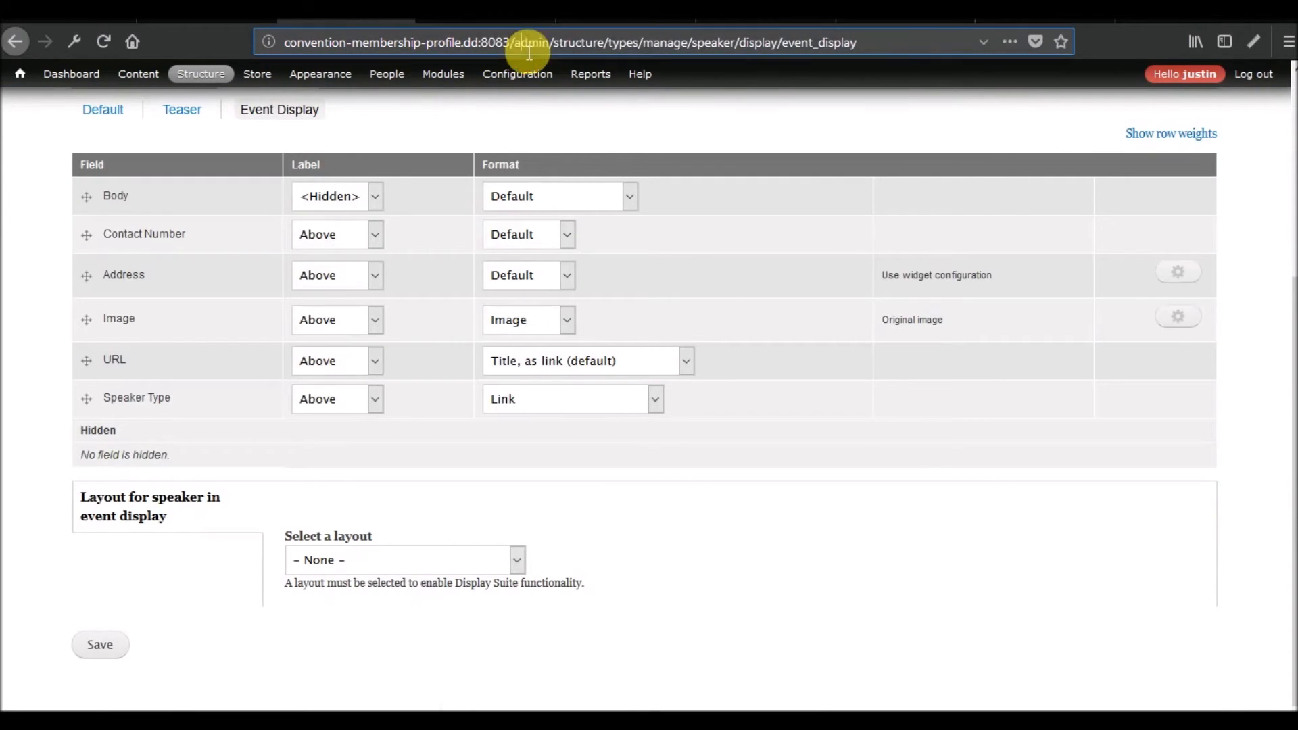
{"action": "left_click_drag", "start_coordinate": [529, 48], "coordinate": [840, 70]}
{"action": "type", "text": "node/"}
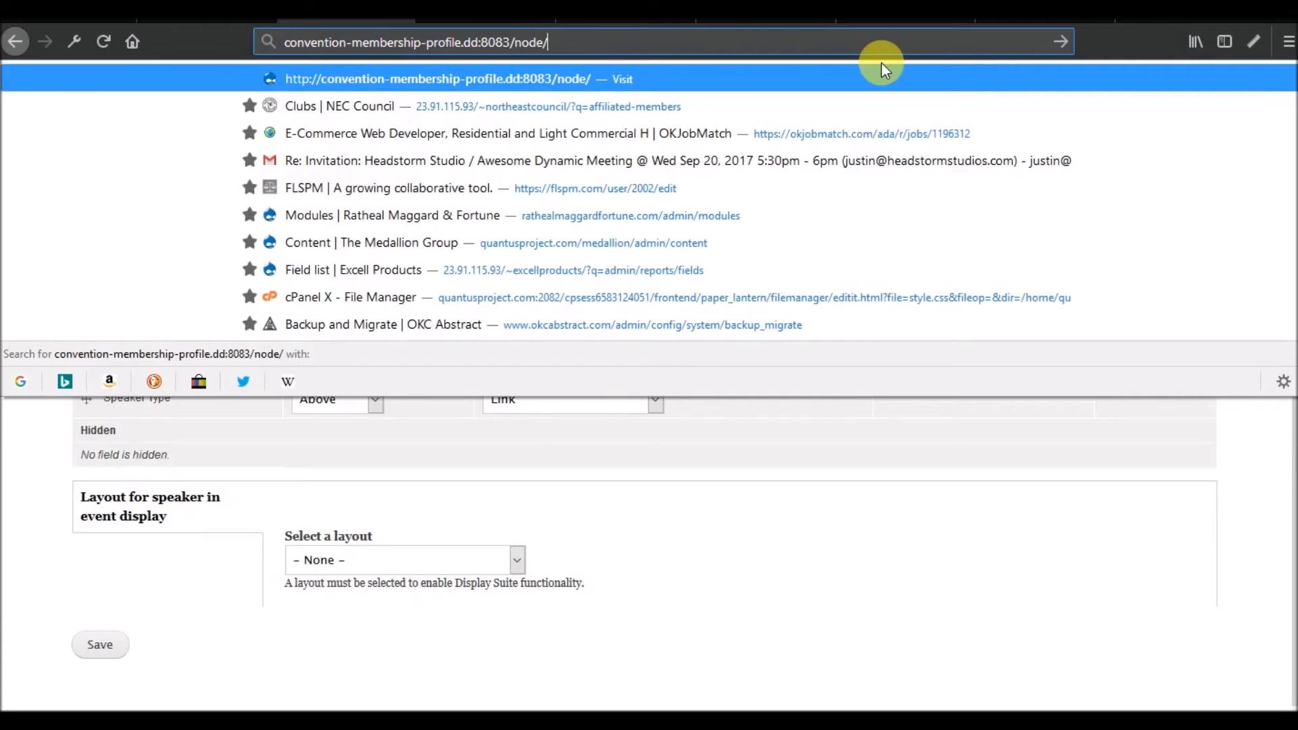
{"action": "type", "text": "1"}
{"action": "key", "text": "Return"}
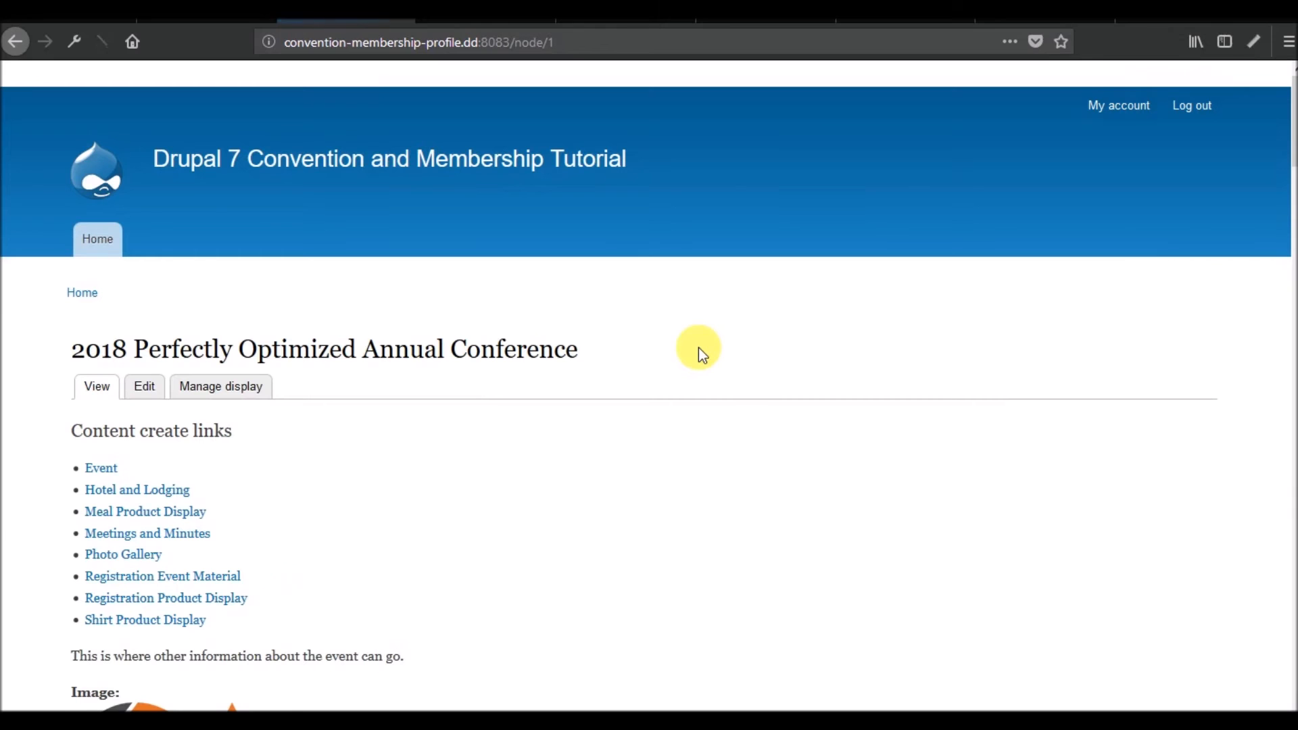
{"action": "left_click", "coordinate": [1194, 430]}
{"action": "left_click", "coordinate": [1177, 453]}
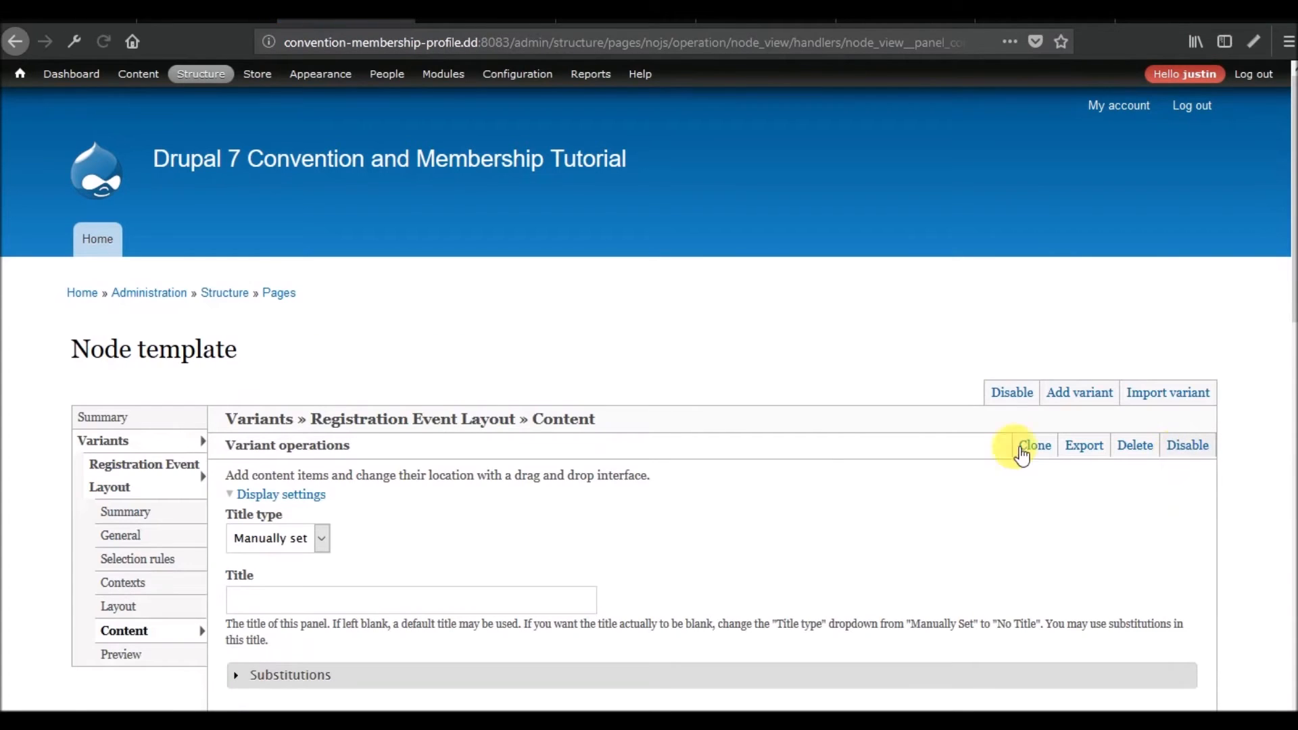
{"action": "scroll", "coordinate": [816, 435], "scroll_direction": "down", "scroll_amount": 5}
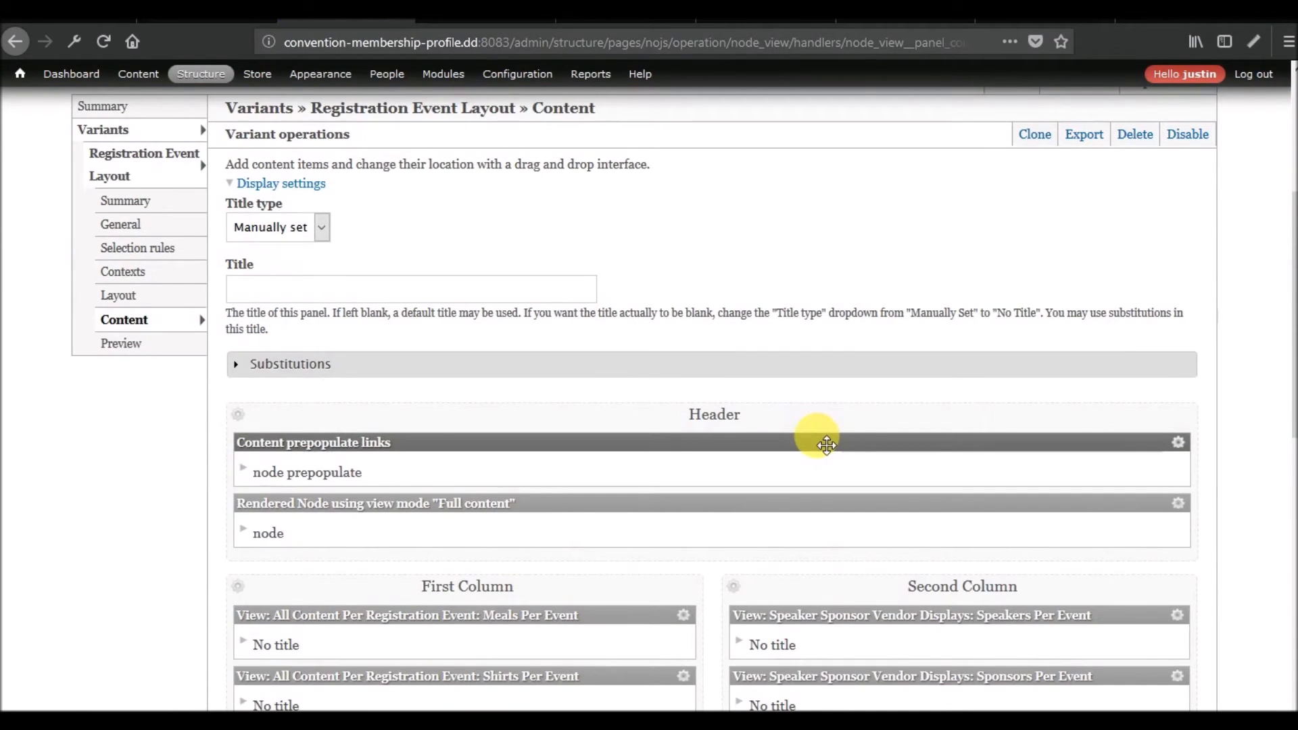
Return to the view and rename the disabled Speakers Per Event display as "Old - Speakers Per Event".
{"action": "left_click", "coordinate": [207, 10]}
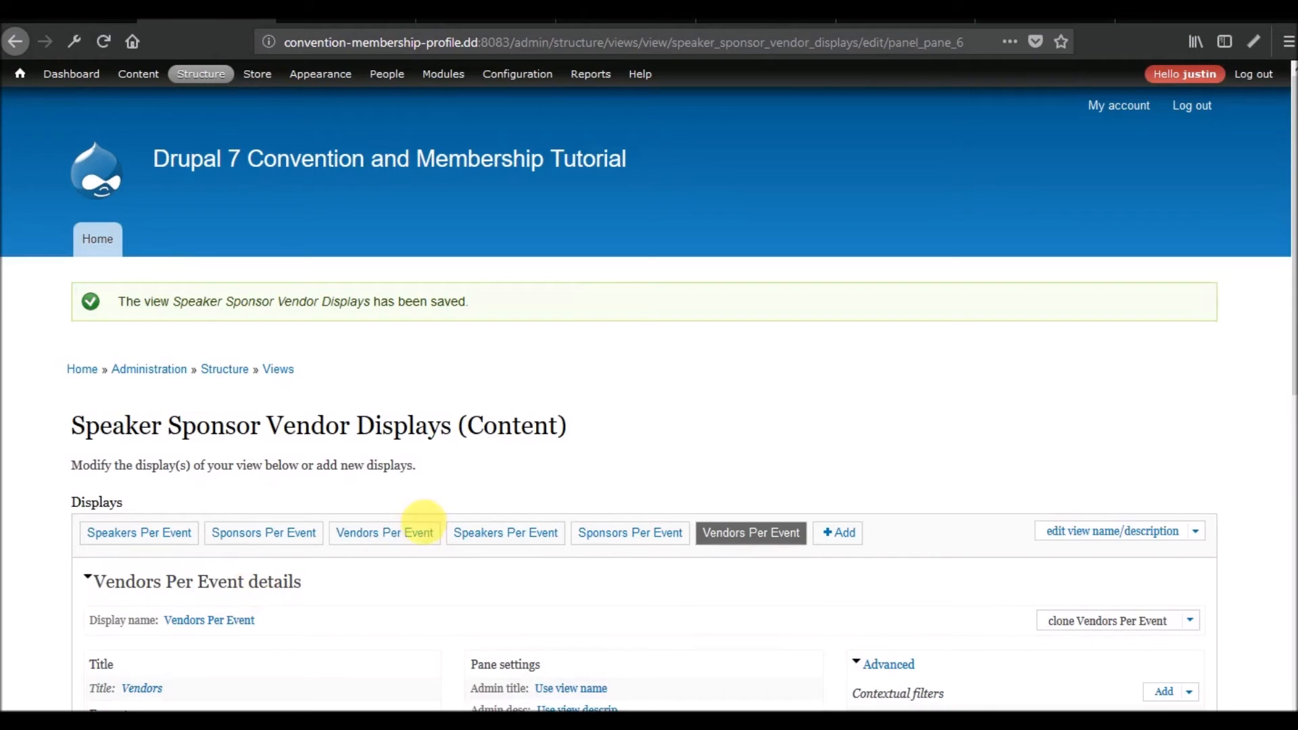
{"action": "left_click", "coordinate": [156, 534]}
{"action": "scroll", "coordinate": [232, 440], "scroll_direction": "down", "scroll_amount": 8}
{"action": "scroll", "coordinate": [246, 318], "scroll_direction": "up", "scroll_amount": 2}
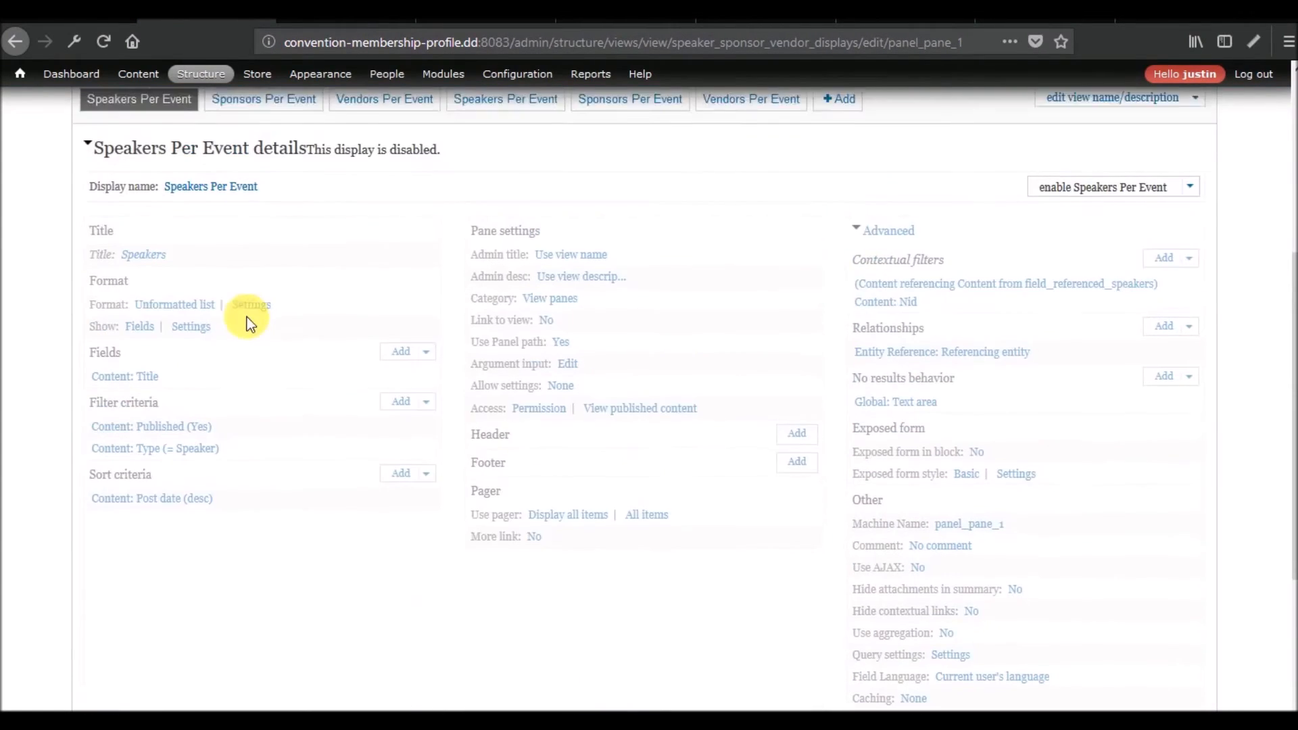
{"action": "scroll", "coordinate": [246, 317], "scroll_direction": "up", "scroll_amount": 1}
{"action": "left_click", "coordinate": [225, 235]}
{"action": "type", "text": "Old -"}
Apply the old speakers display's new name and rename the disabled Sponsors Per Event display as "Old - Sponsors Per Event".
{"action": "left_click", "coordinate": [301, 531]}
{"action": "left_click", "coordinate": [320, 213]}
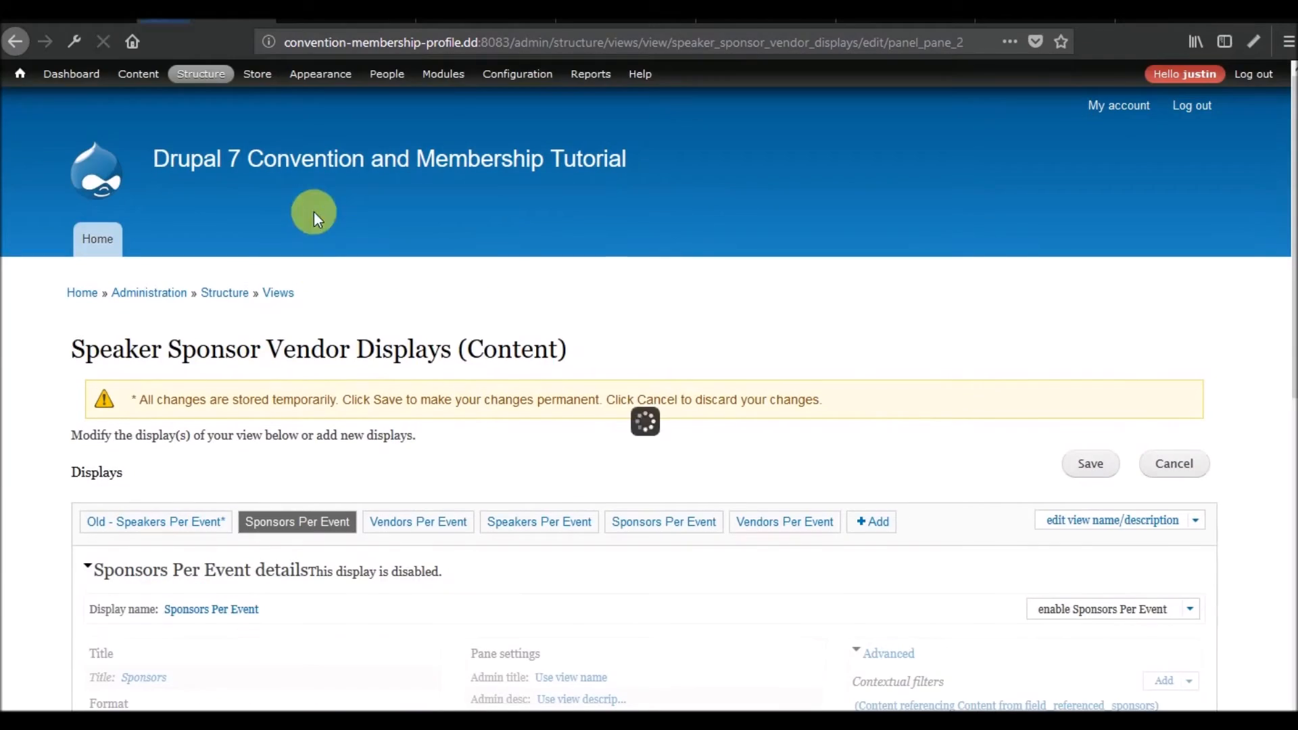
{"action": "left_click", "coordinate": [217, 609]}
{"action": "left_click", "coordinate": [273, 371]}
{"action": "type", "text": "Old - Sponsors Per Event"}
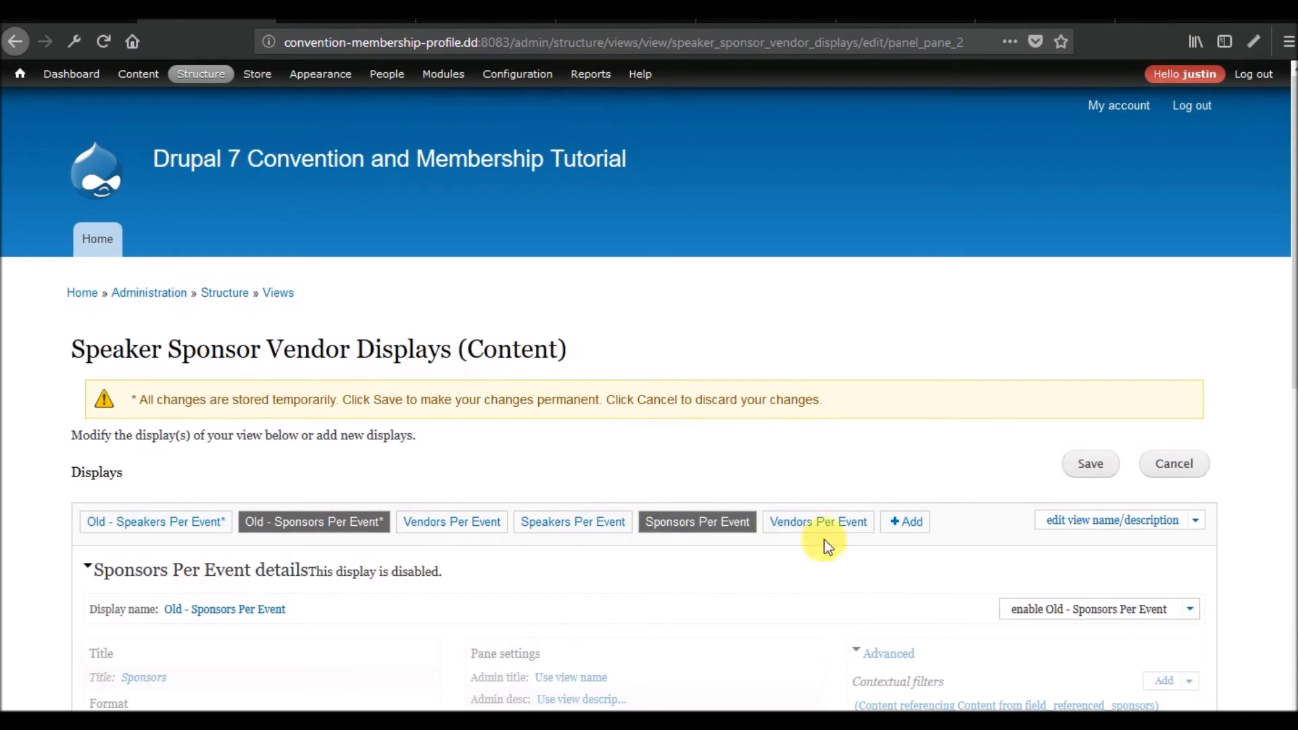
Rename the disabled Vendors Per Event display as "Old - Vendors Per Event" and save the view.
{"action": "left_click", "coordinate": [442, 529]}
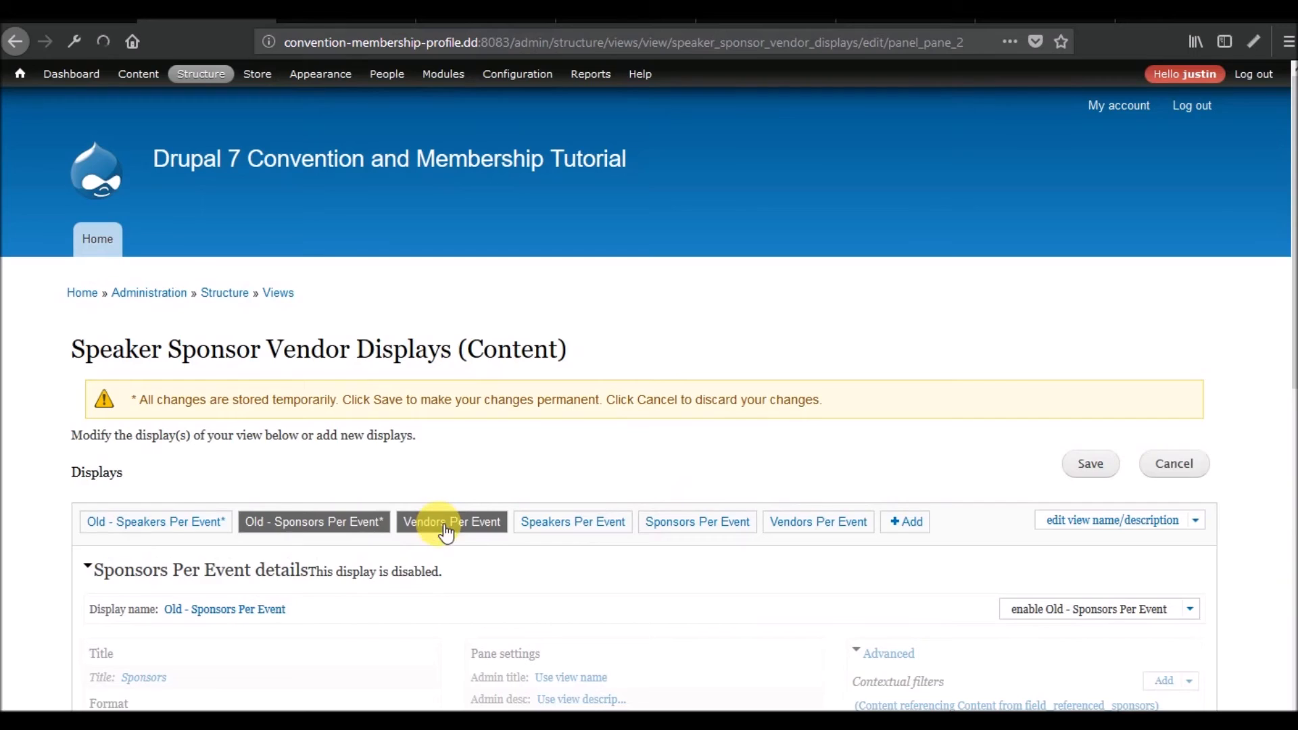
{"action": "left_click", "coordinate": [217, 609]}
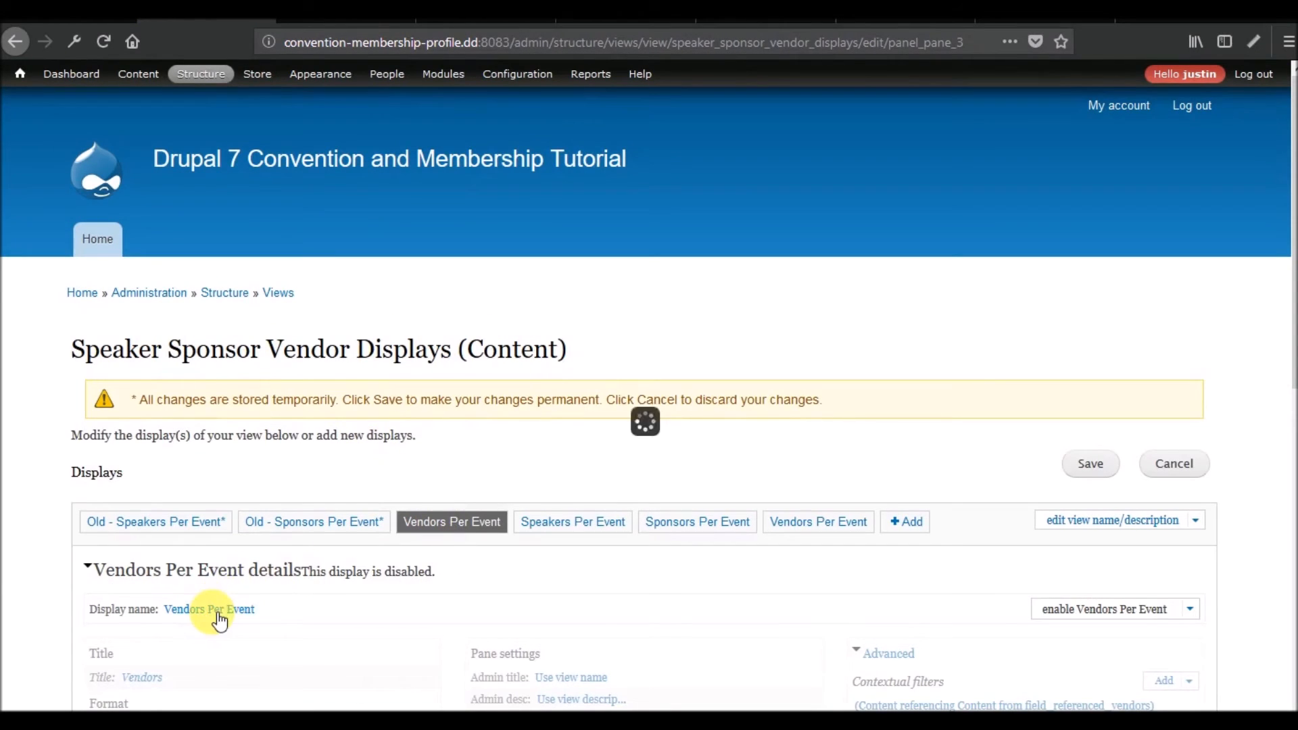
{"action": "key", "text": "Home"}
{"action": "type", "text": "Old -"}
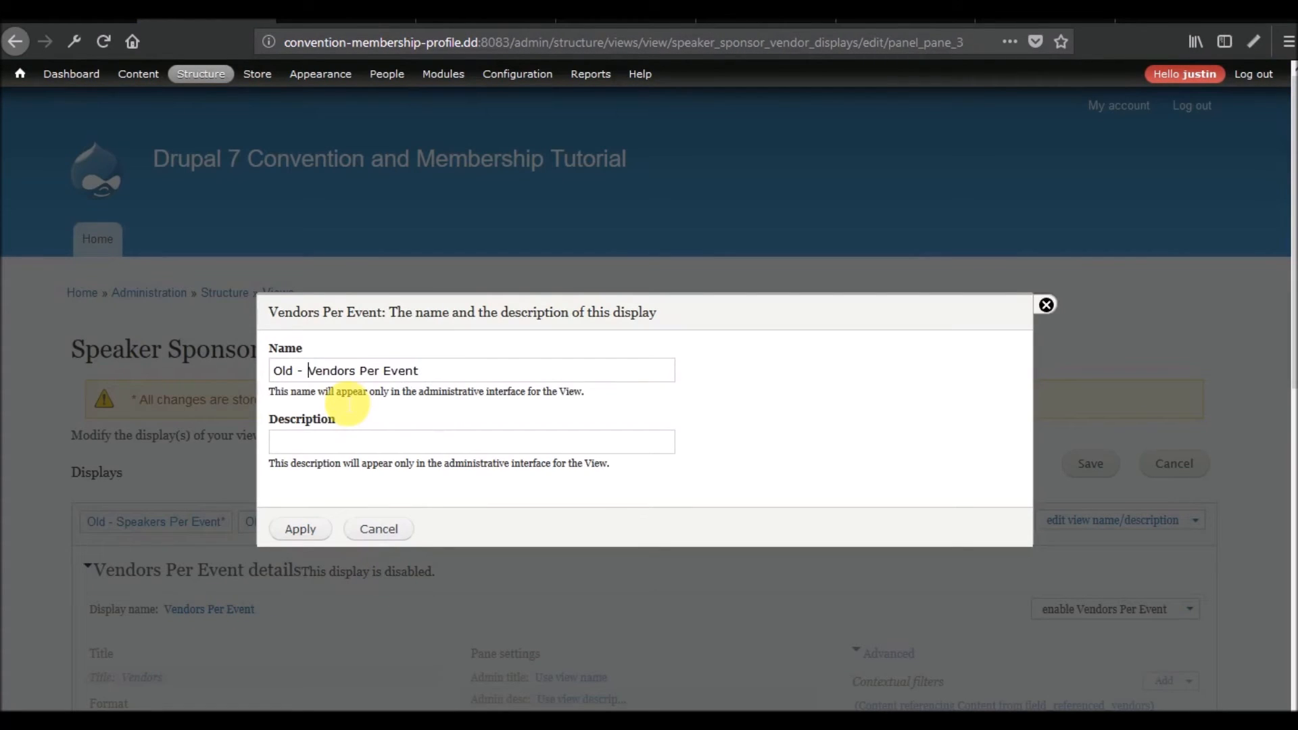
{"action": "left_click", "coordinate": [306, 530]}
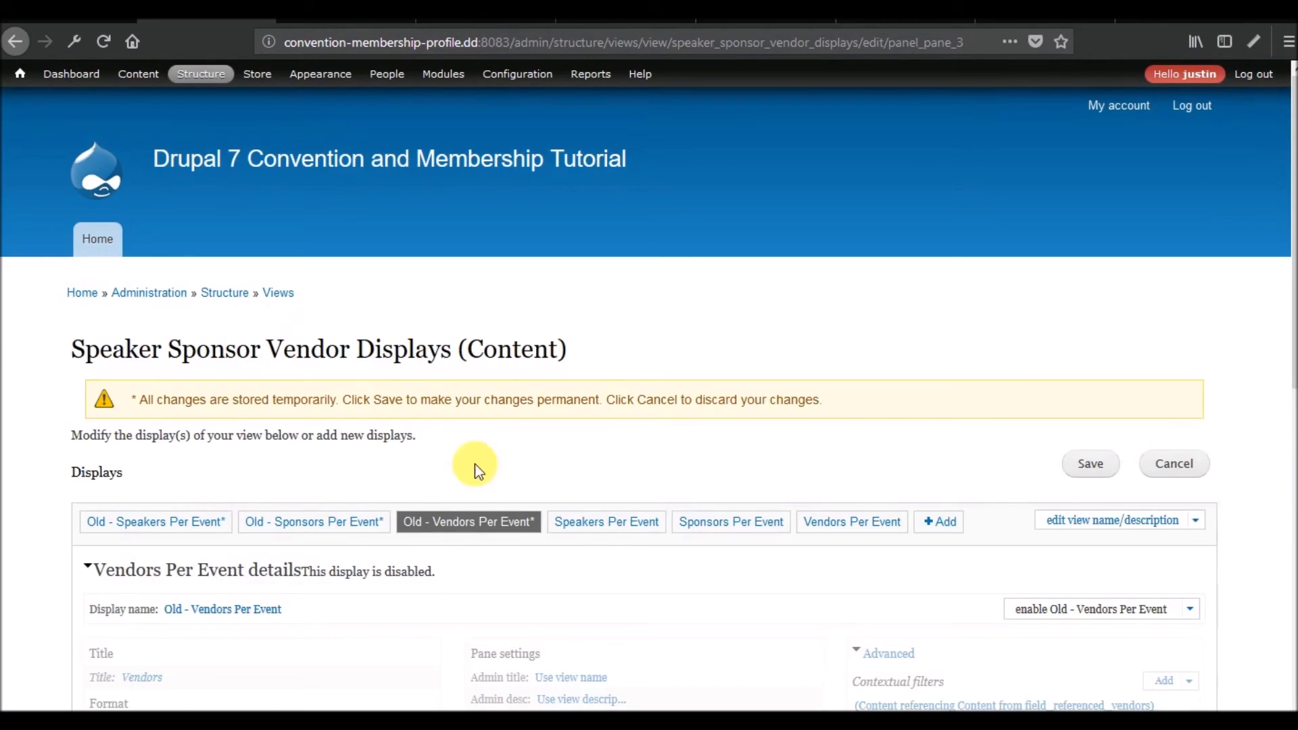
{"action": "scroll", "coordinate": [475, 471], "scroll_direction": "down", "scroll_amount": 7}
{"action": "scroll", "coordinate": [475, 471], "scroll_direction": "up", "scroll_amount": 7}
{"action": "scroll", "coordinate": [474, 471], "scroll_direction": "down", "scroll_amount": 7}
{"action": "scroll", "coordinate": [475, 463], "scroll_direction": "down", "scroll_amount": 5}
{"action": "scroll", "coordinate": [475, 464], "scroll_direction": "up", "scroll_amount": 12}
{"action": "left_click", "coordinate": [1102, 469]}
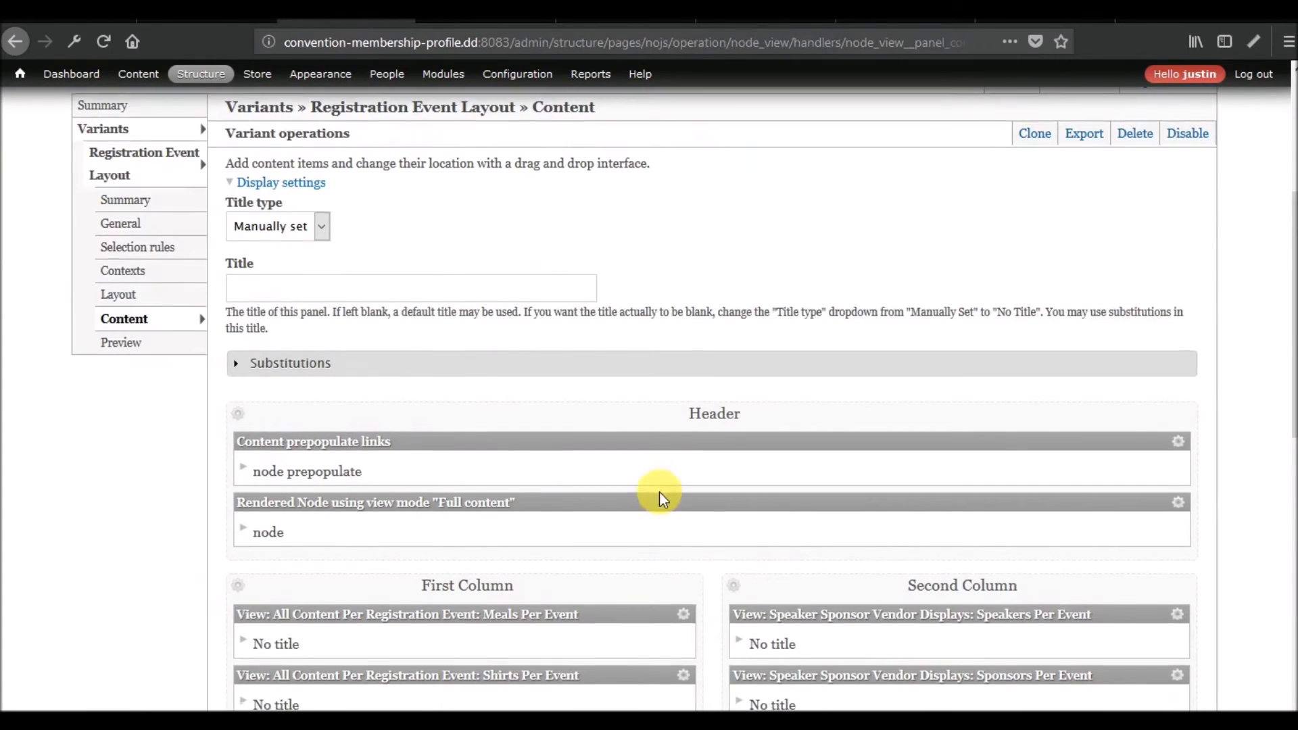
In the Registration Event Layout panel content, disable the Second Column's existing Speakers Per Event pane and remove it.
{"action": "scroll", "coordinate": [660, 496], "scroll_direction": "down", "scroll_amount": 3}
{"action": "scroll", "coordinate": [666, 498], "scroll_direction": "down", "scroll_amount": 3}
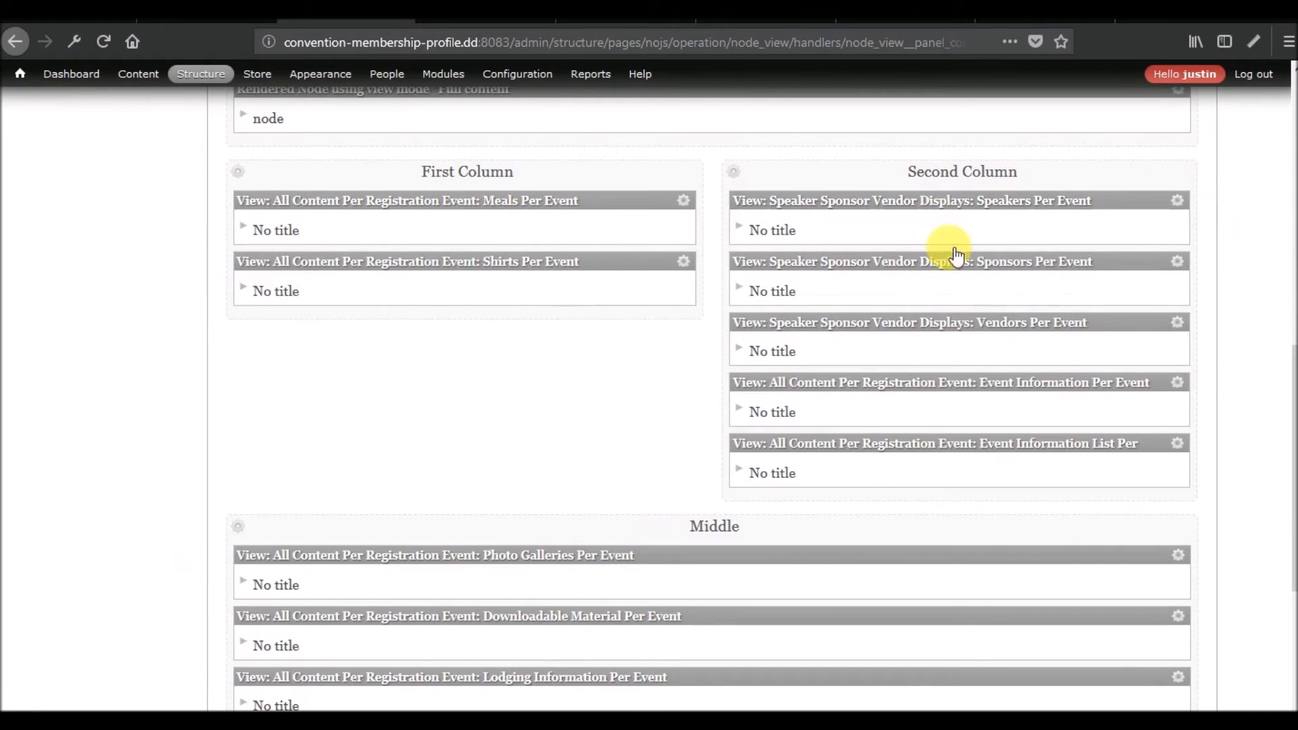
{"action": "left_click", "coordinate": [1177, 200]}
{"action": "left_click", "coordinate": [1116, 215]}
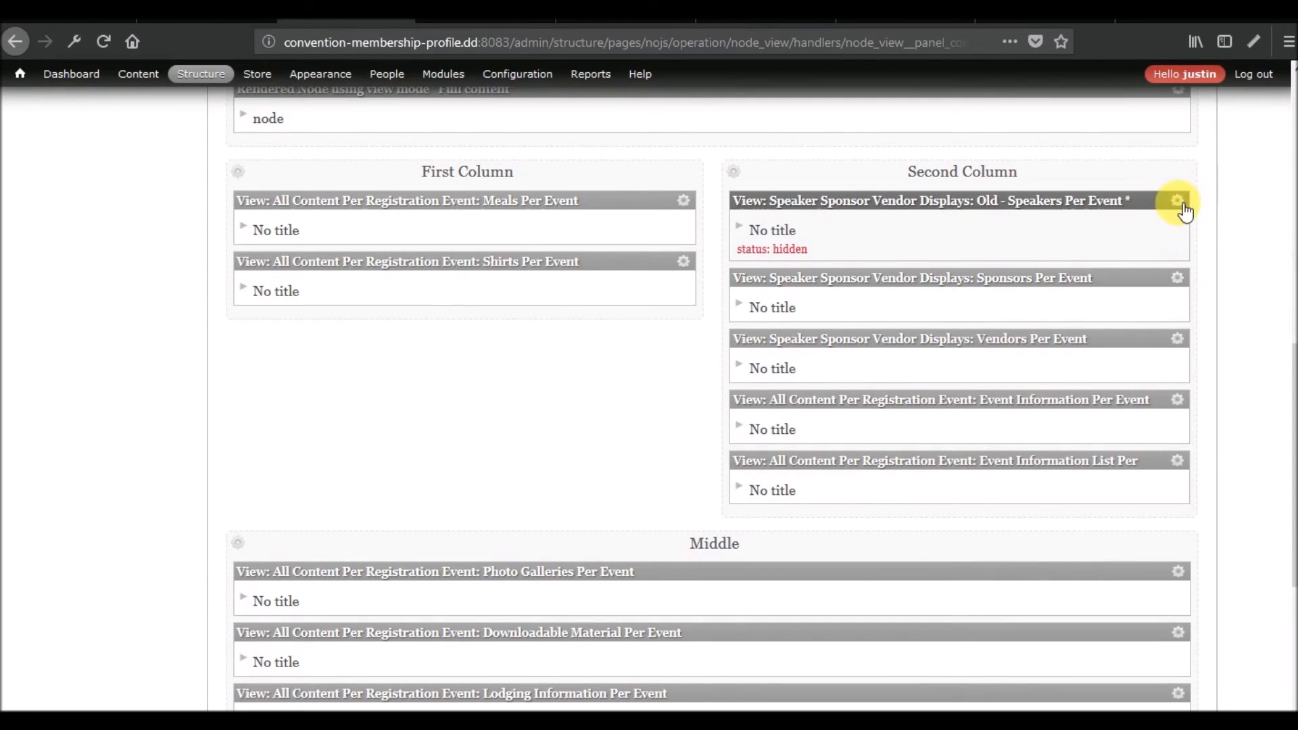
{"action": "left_click", "coordinate": [1177, 200]}
{"action": "left_click", "coordinate": [1059, 566]}
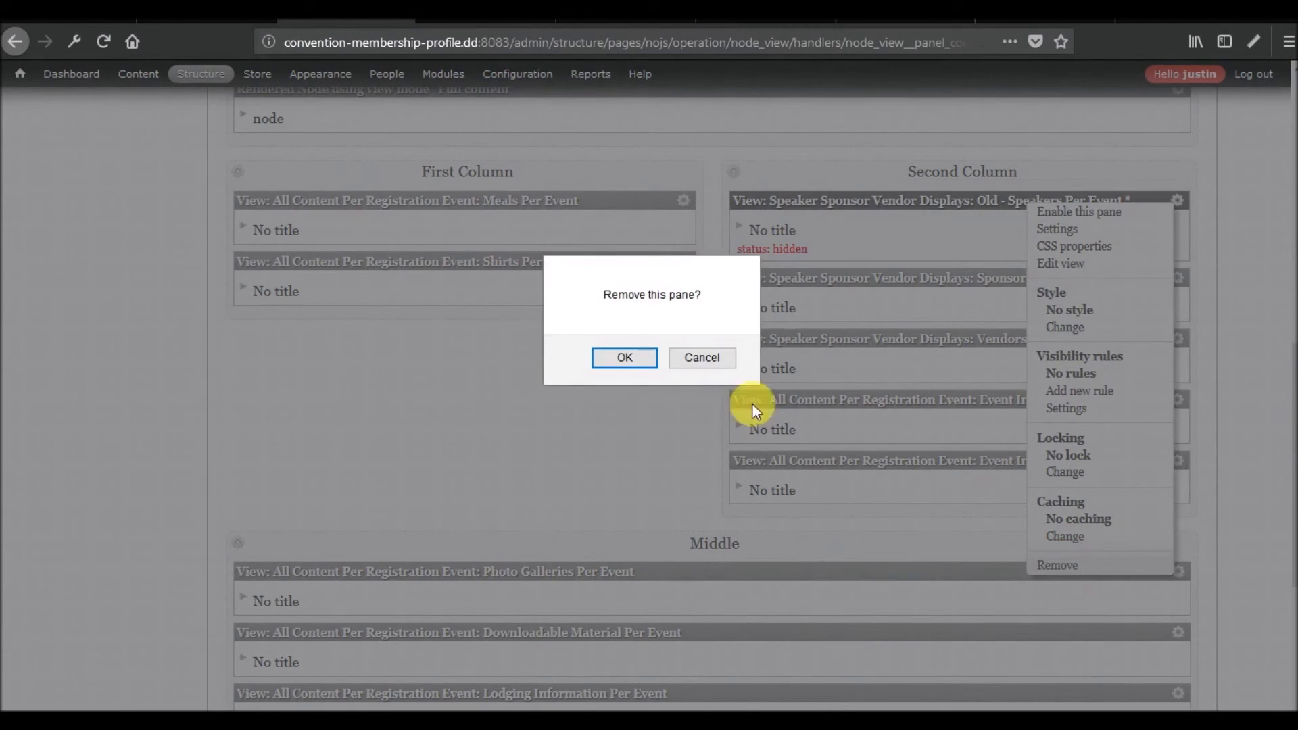
{"action": "left_click", "coordinate": [615, 357]}
Remove the existing Sponsors Per Event and Vendors Per Event panes from the Second Column.
{"action": "left_click", "coordinate": [1178, 201]}
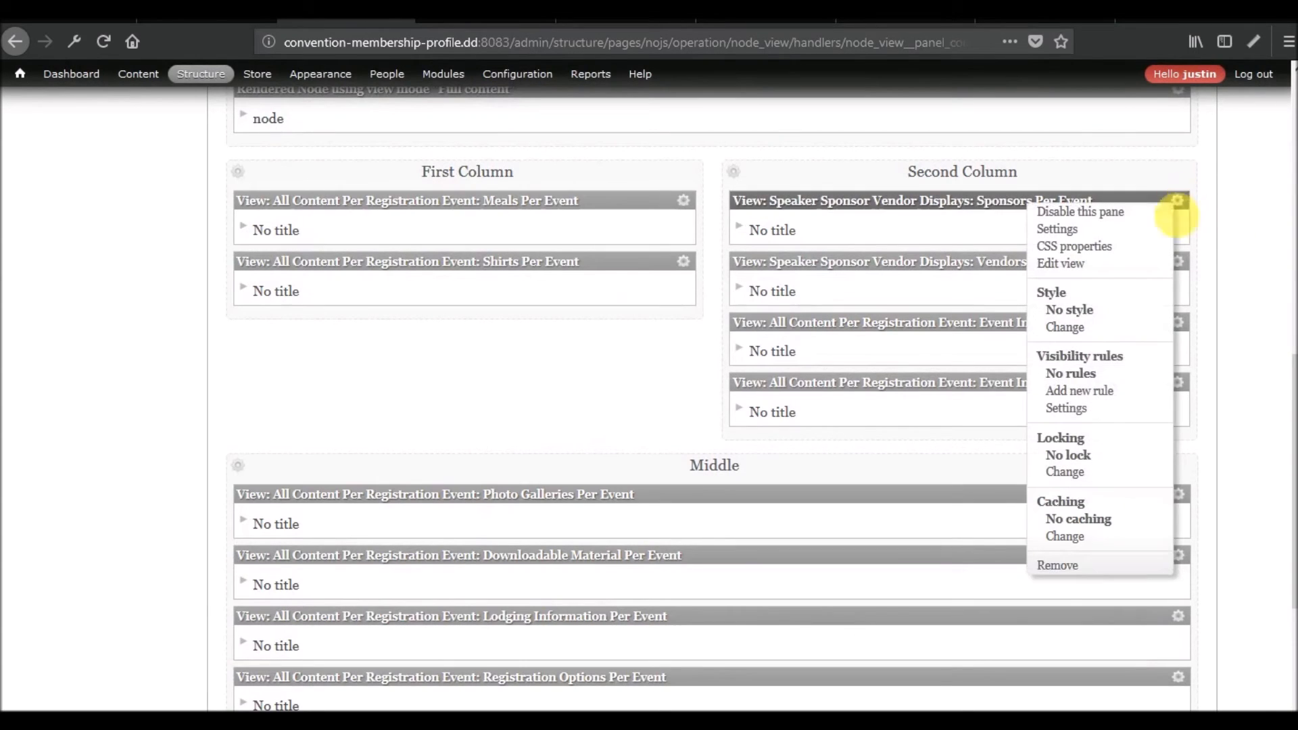
{"action": "left_click", "coordinate": [1057, 566]}
{"action": "left_click", "coordinate": [682, 356]}
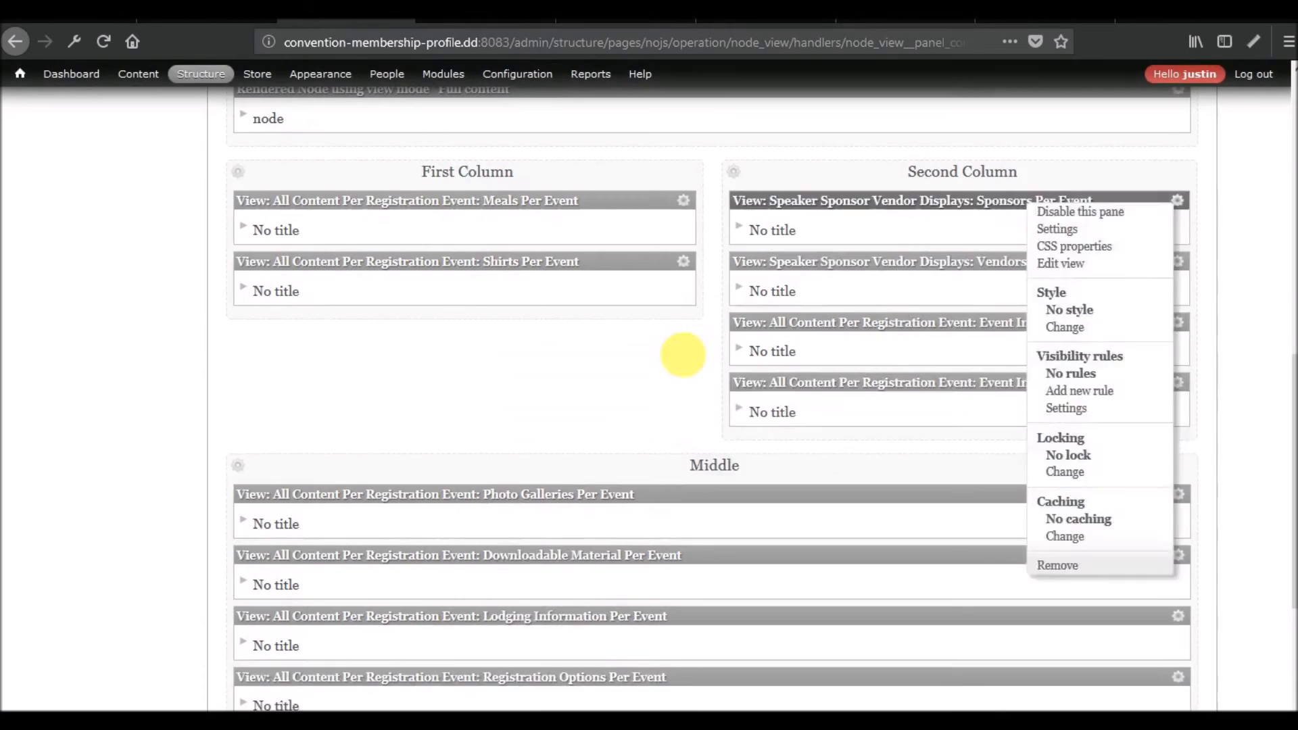
{"action": "left_click", "coordinate": [1177, 200]}
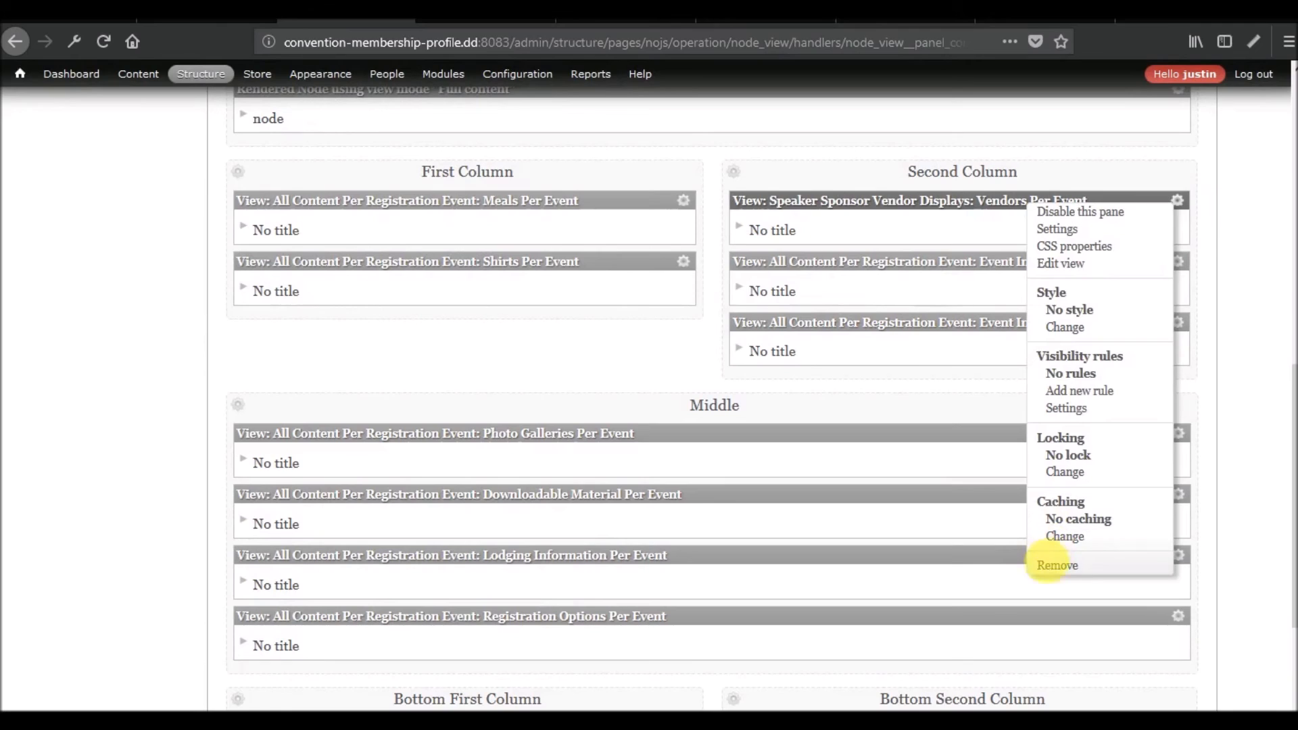
{"action": "left_click", "coordinate": [1057, 565]}
{"action": "left_click", "coordinate": [703, 357]}
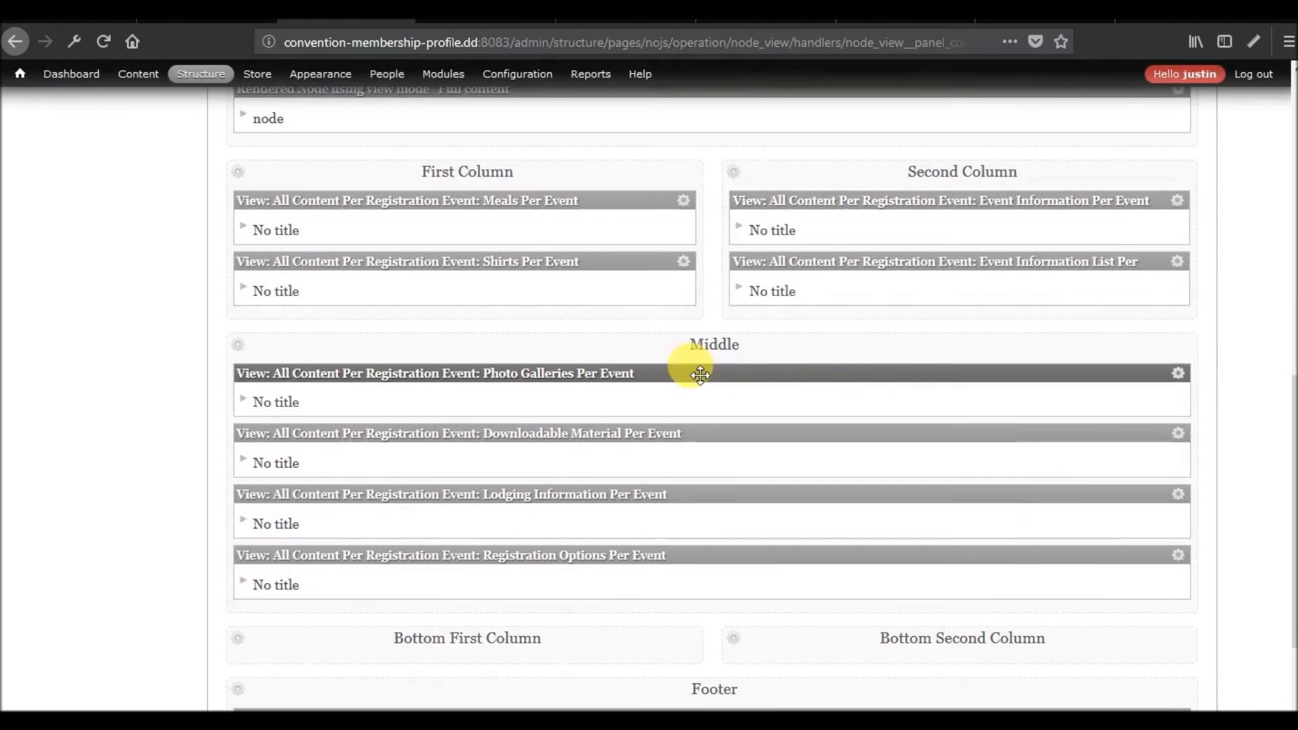
Add the new Speaker Sponsor Vendor Displays: Speakers Per Event view pane to the Second Column.
{"action": "left_click", "coordinate": [739, 174]}
{"action": "left_click", "coordinate": [802, 173]}
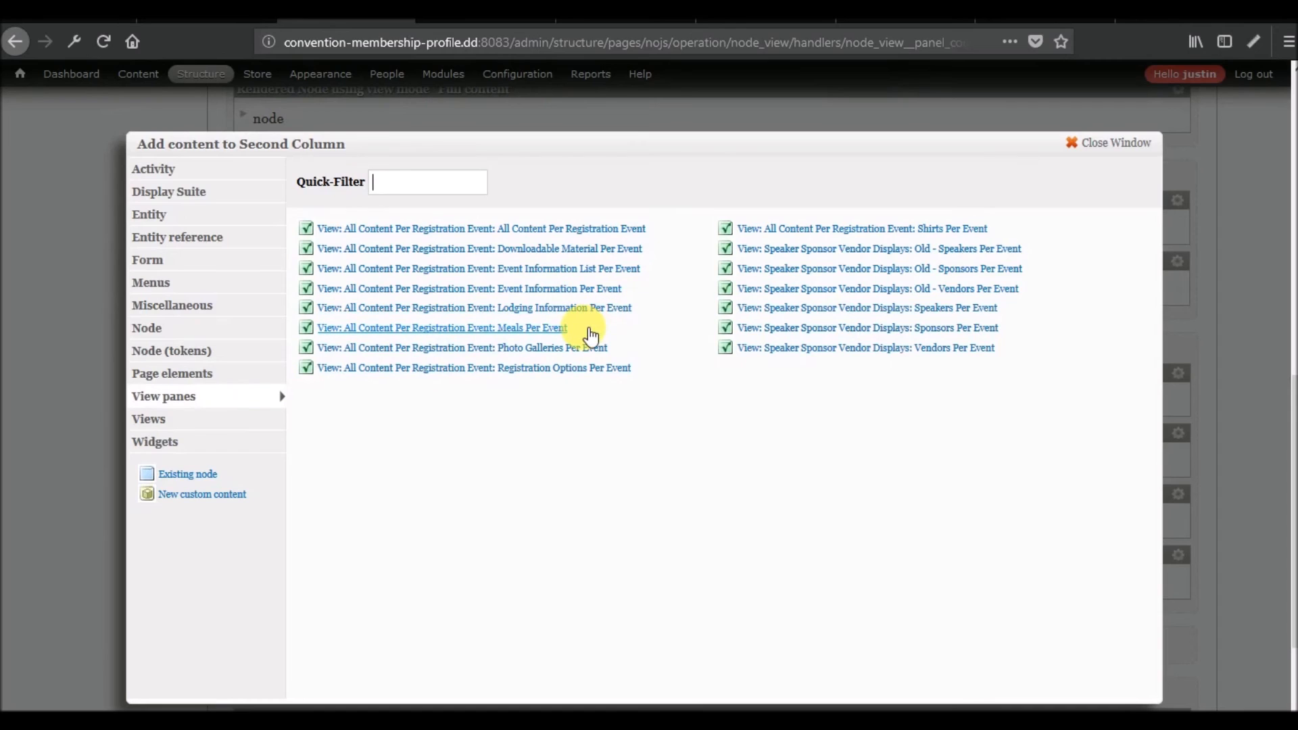
{"action": "left_click", "coordinate": [920, 308]}
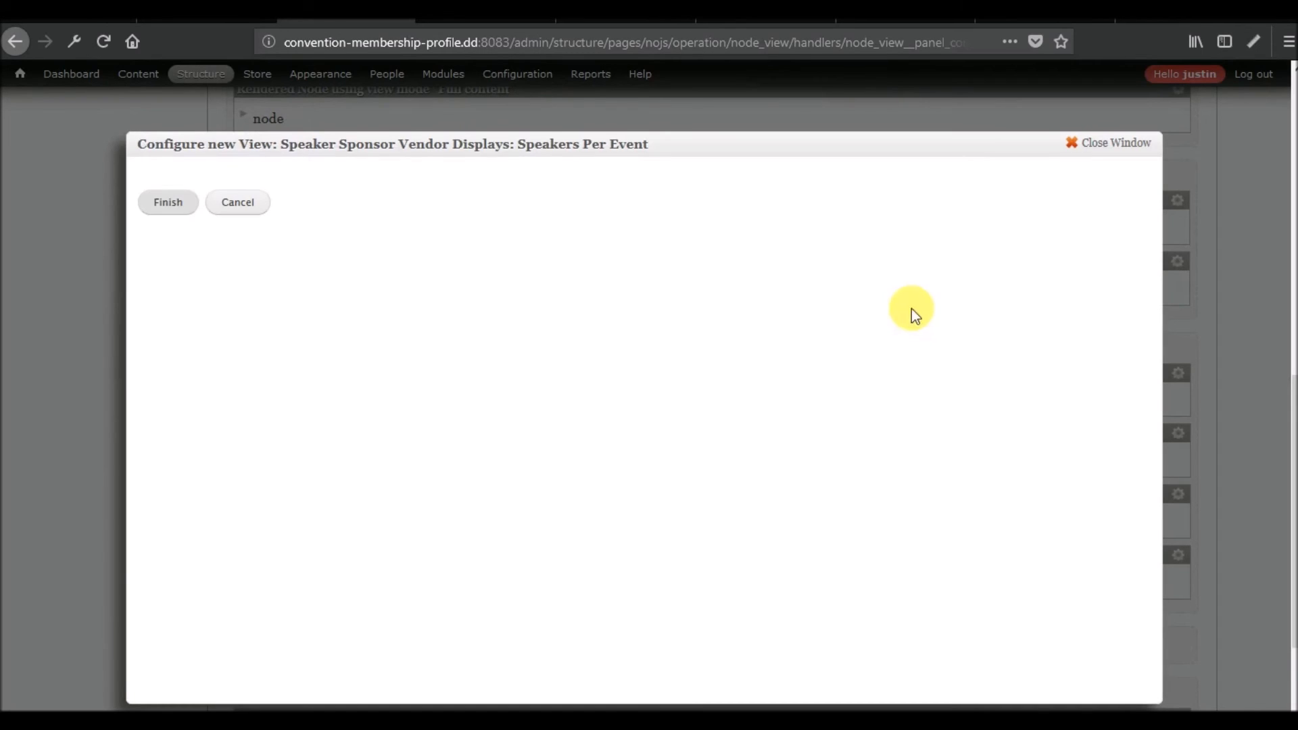
{"action": "left_click", "coordinate": [169, 203]}
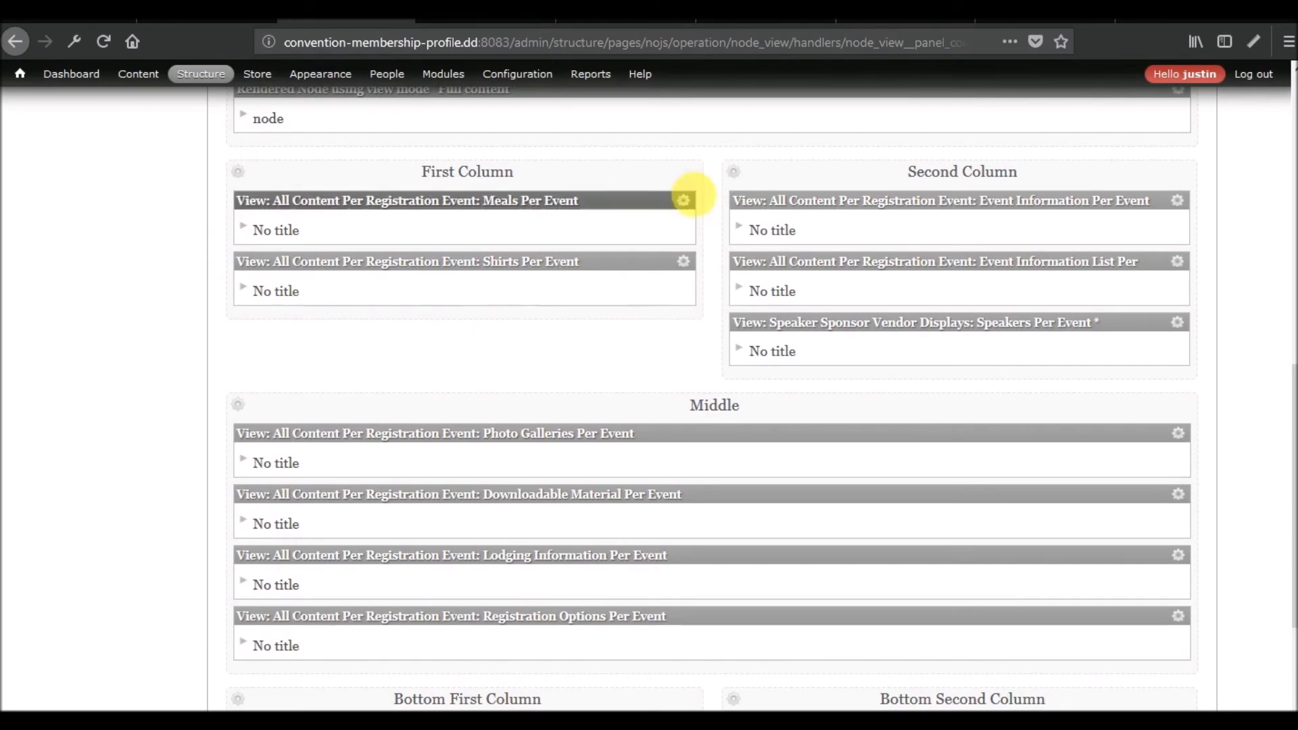
Add the new Speaker Sponsor Vendor Displays: Sponsors Per Event view pane to the Second Column.
{"action": "left_click", "coordinate": [743, 176]}
{"action": "left_click", "coordinate": [788, 177]}
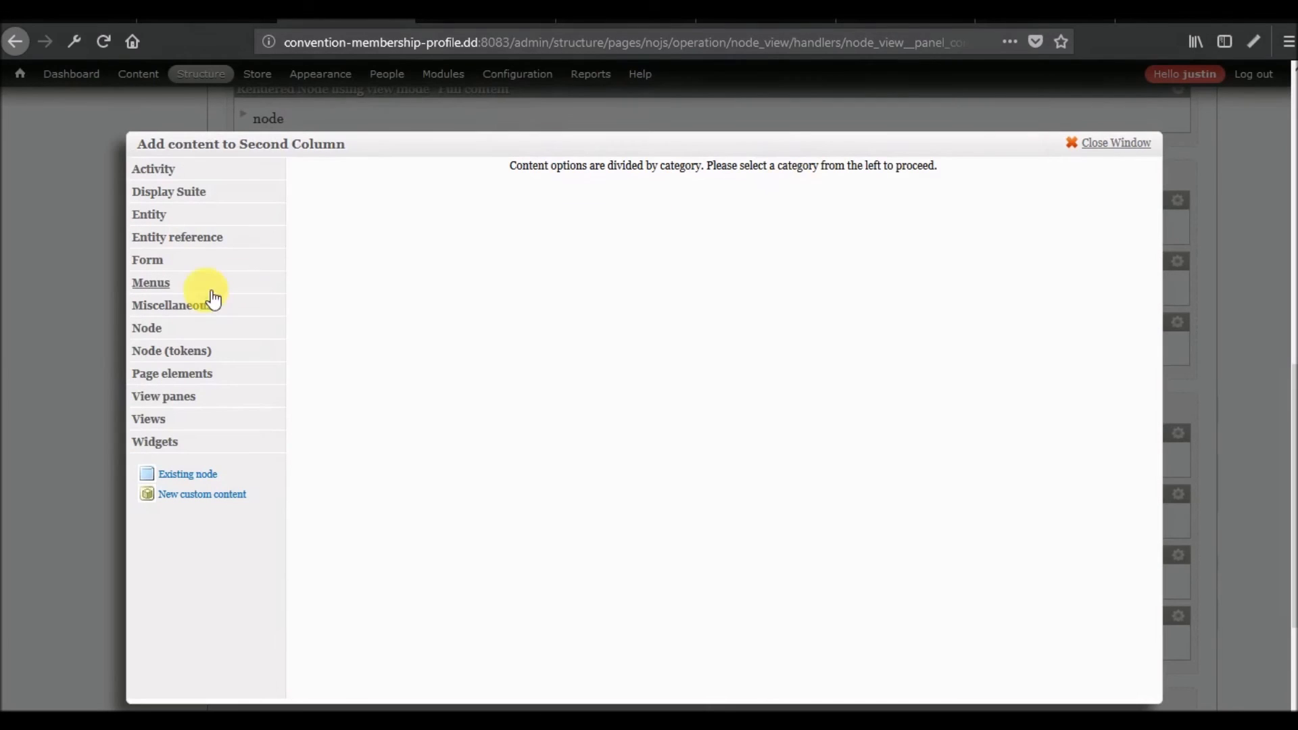
{"action": "left_click", "coordinate": [164, 404]}
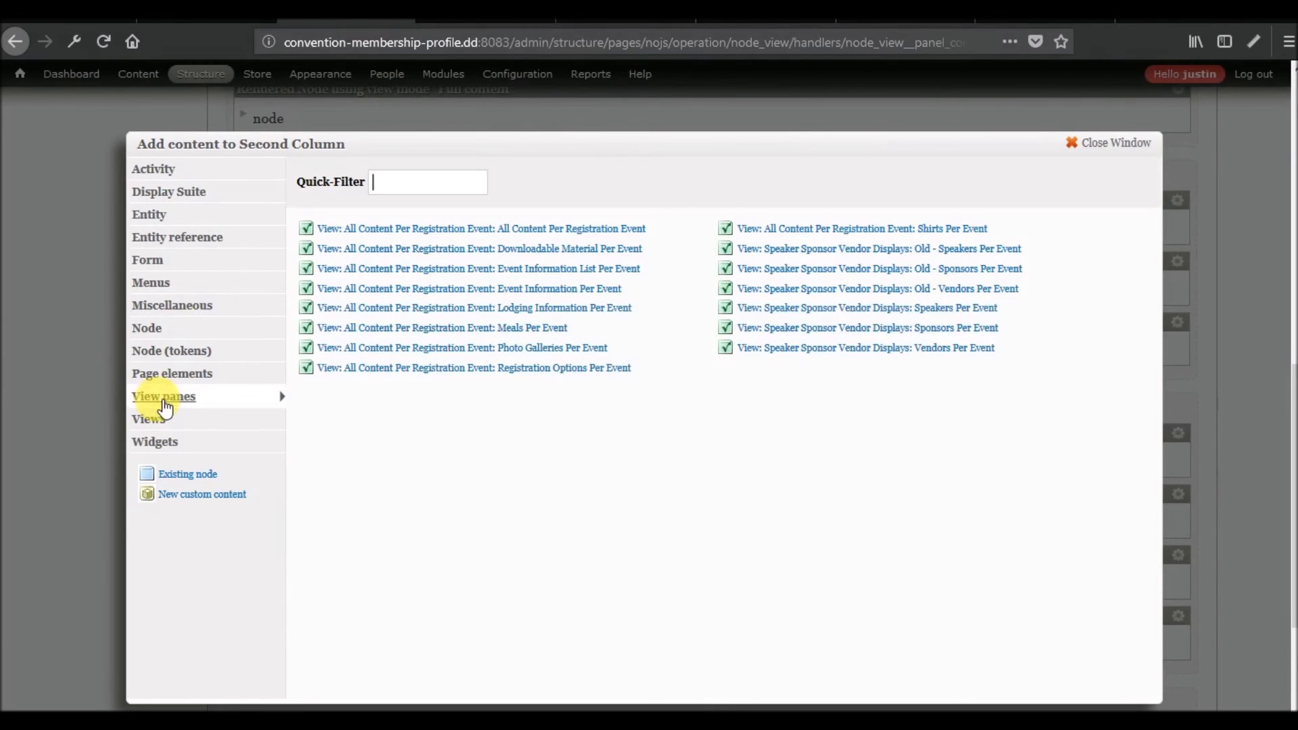
{"action": "left_click", "coordinate": [922, 327]}
{"action": "left_click", "coordinate": [170, 202]}
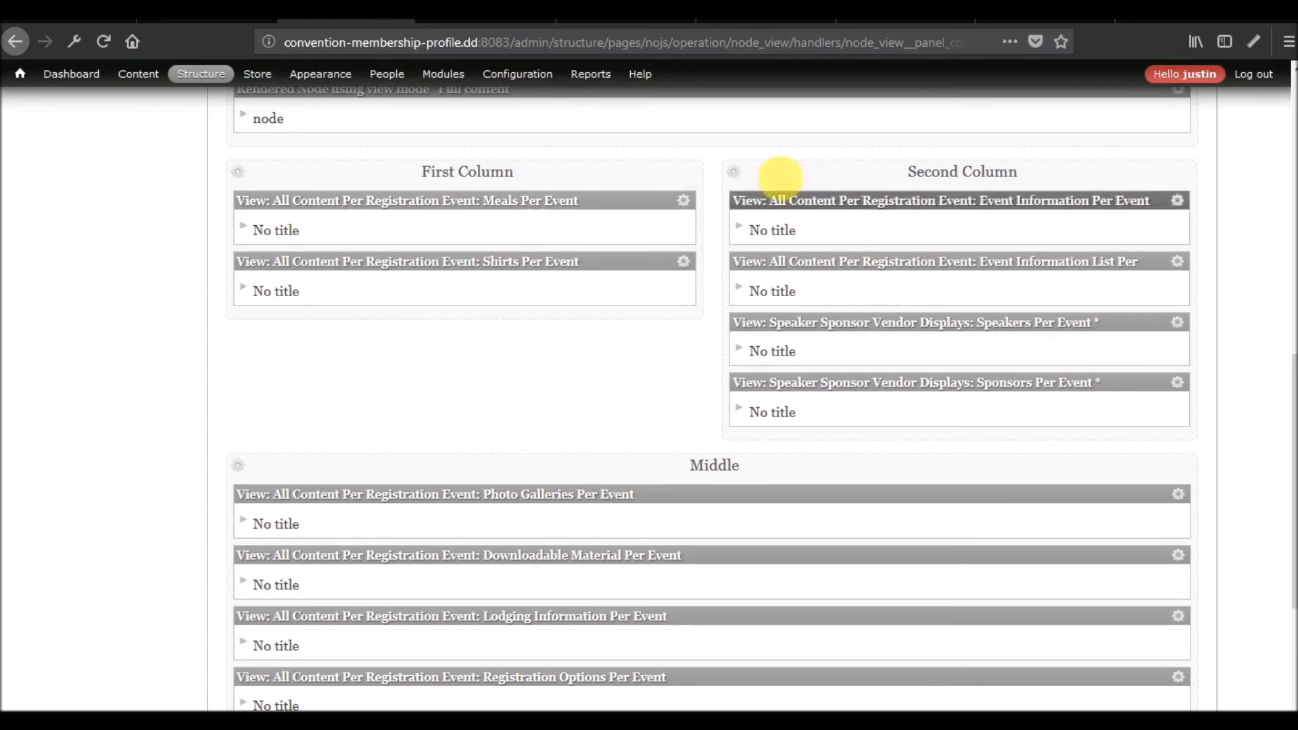
Add the new Speaker Sponsor Vendor Displays: Vendors Per Event view pane to the Second Column, then update and save the panel.
{"action": "left_click", "coordinate": [742, 176]}
{"action": "left_click", "coordinate": [794, 175]}
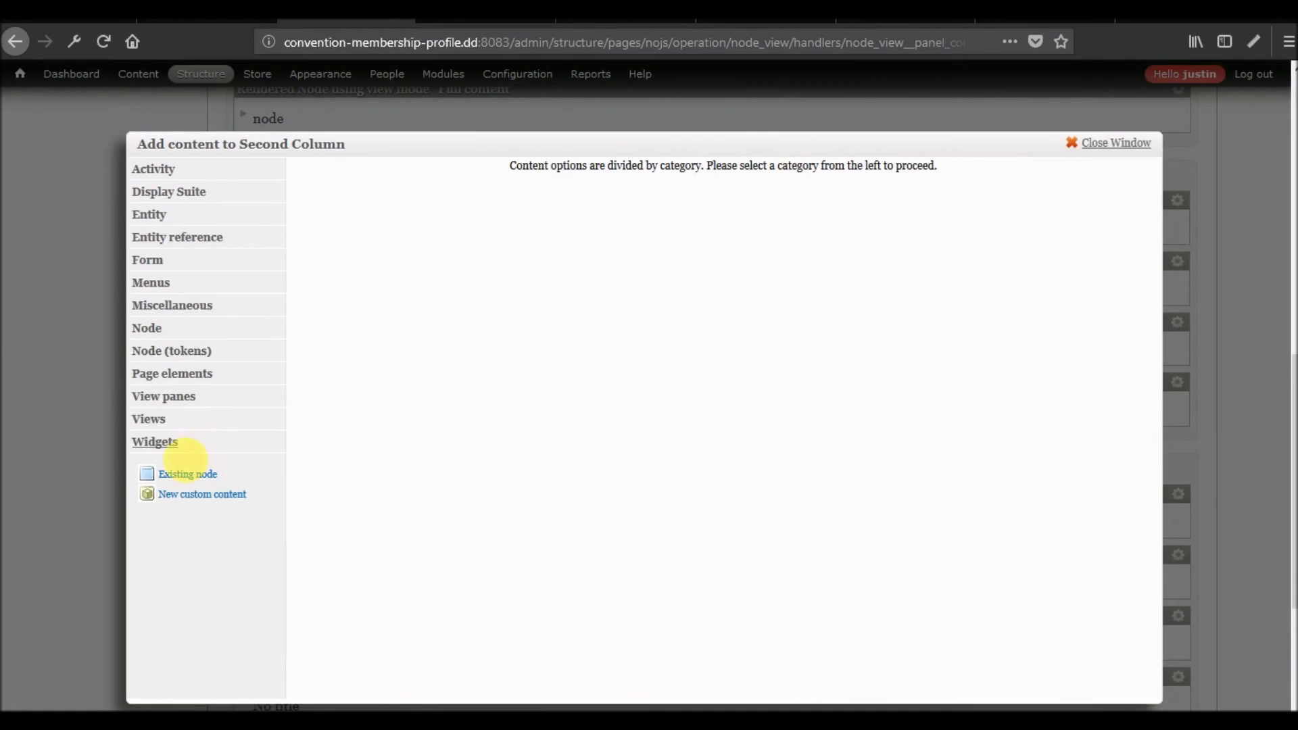
{"action": "left_click", "coordinate": [170, 403]}
{"action": "left_click", "coordinate": [960, 345]}
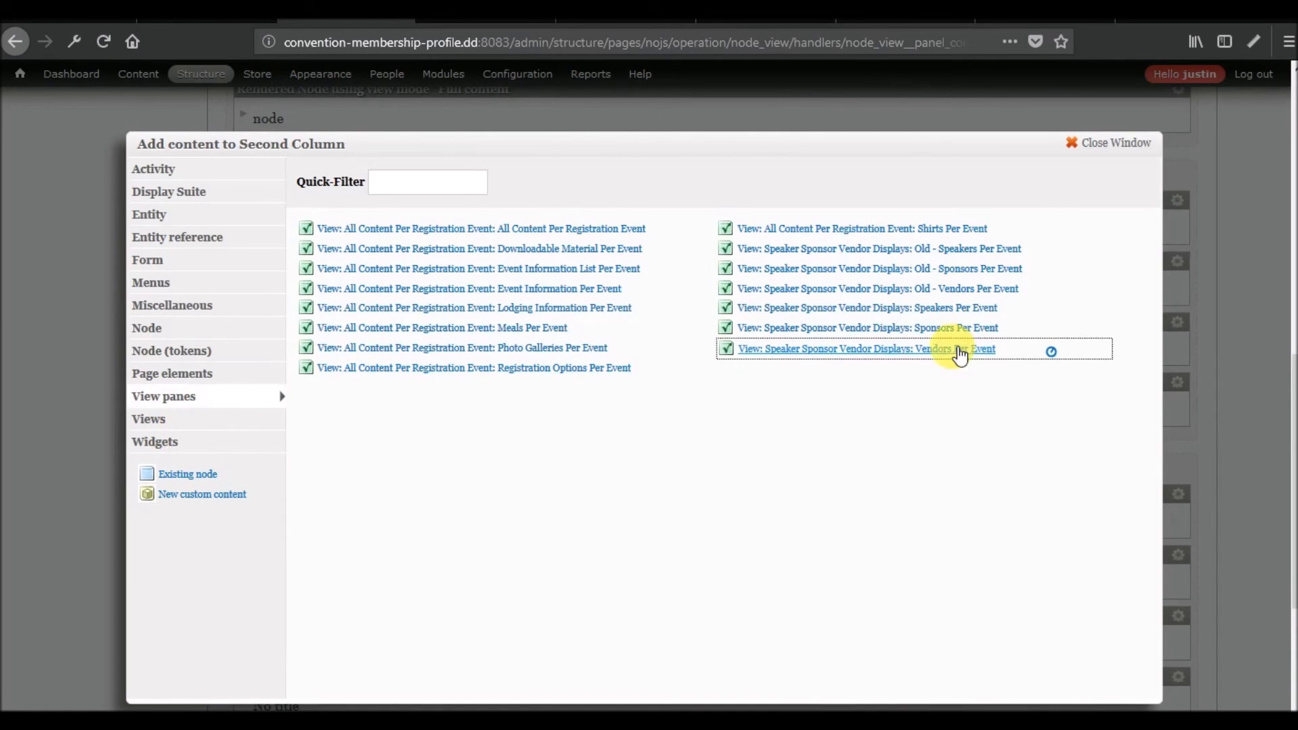
{"action": "left_click", "coordinate": [165, 204]}
{"action": "scroll", "coordinate": [171, 455], "scroll_direction": "down", "scroll_amount": 7}
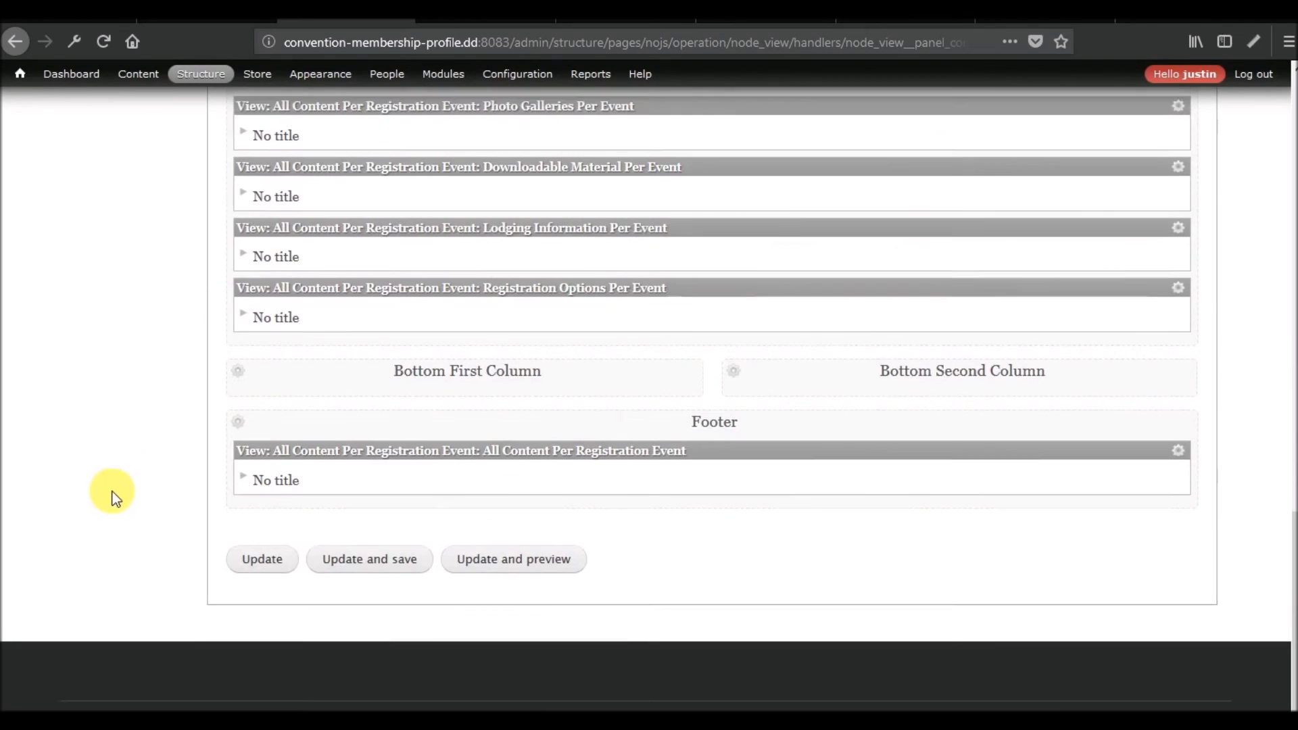
{"action": "left_click", "coordinate": [374, 556]}
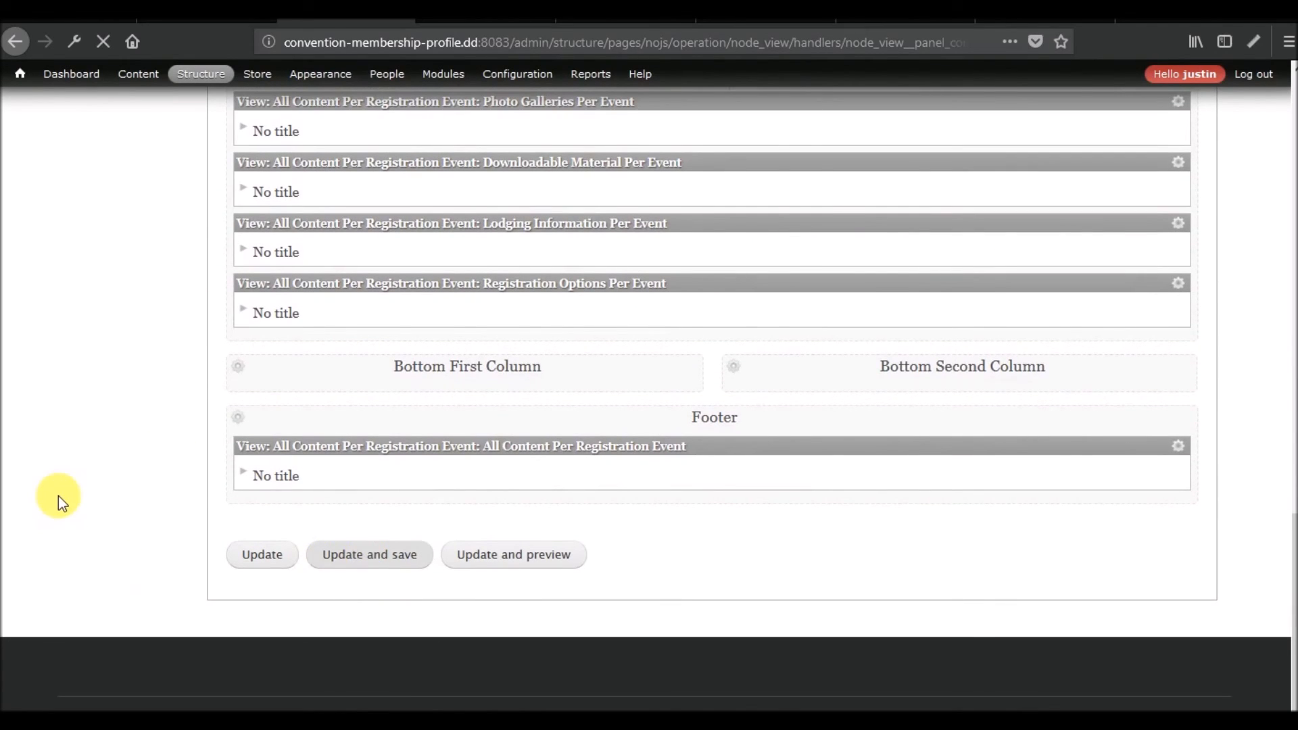
Review the Speakers, Sponsors and Vendors lists on the event page at node/1 and compare them with the view's Old - Vendors Per Event settings.
{"action": "scroll", "coordinate": [61, 503], "scroll_direction": "down", "scroll_amount": 20}
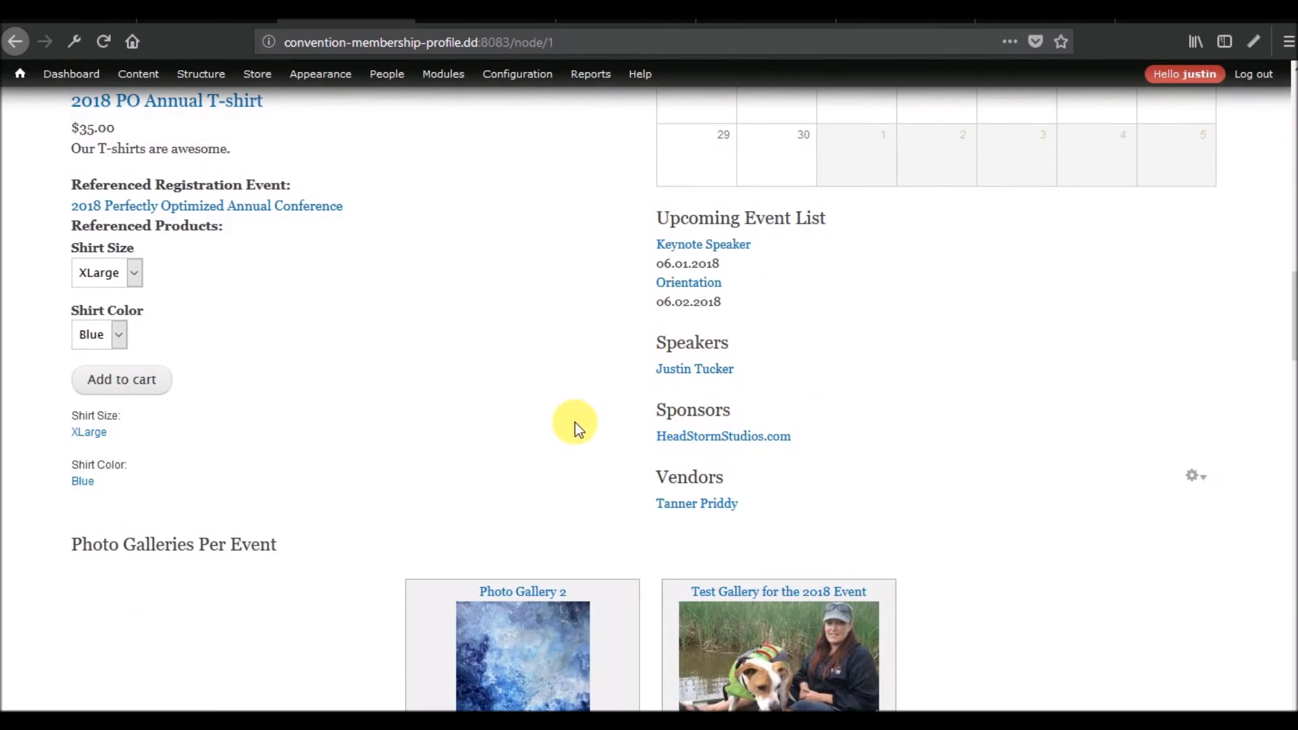
{"action": "scroll", "coordinate": [563, 431], "scroll_direction": "up", "scroll_amount": 6}
{"action": "scroll", "coordinate": [707, 351], "scroll_direction": "down", "scroll_amount": 8}
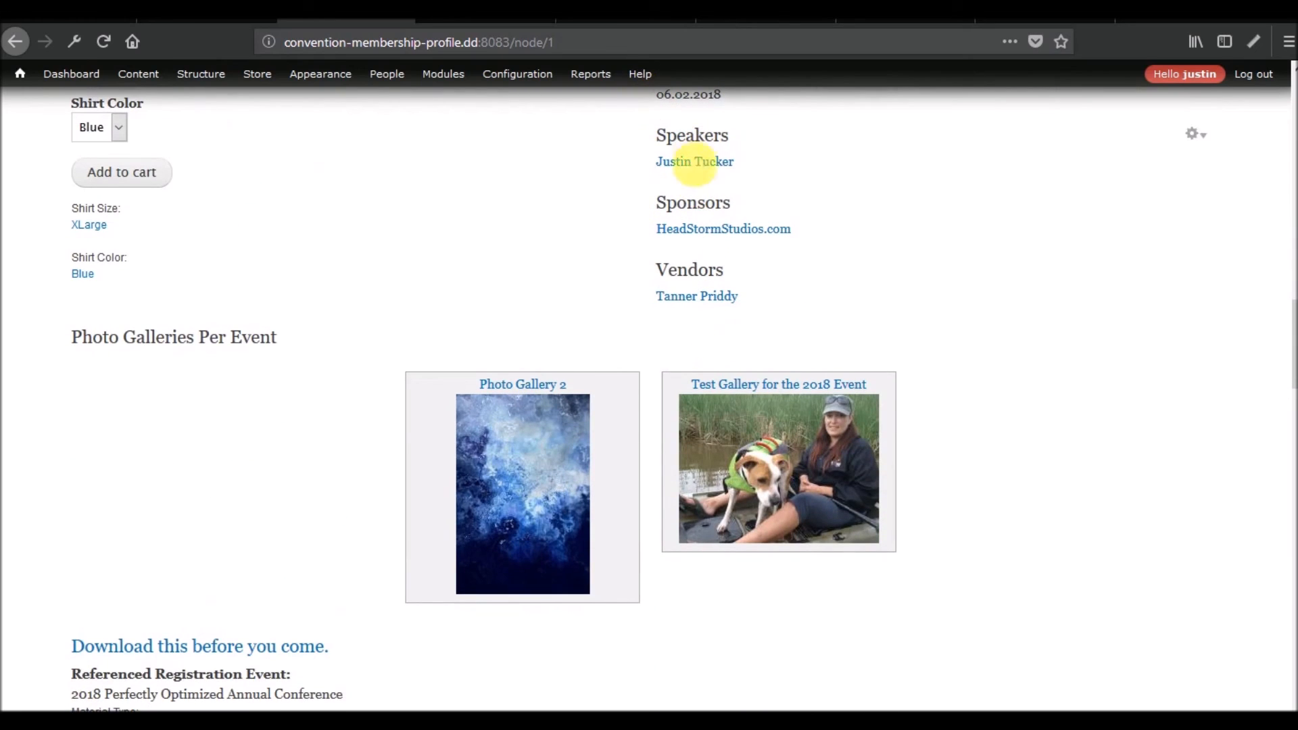
{"action": "scroll", "coordinate": [391, 319], "scroll_direction": "up", "scroll_amount": 6}
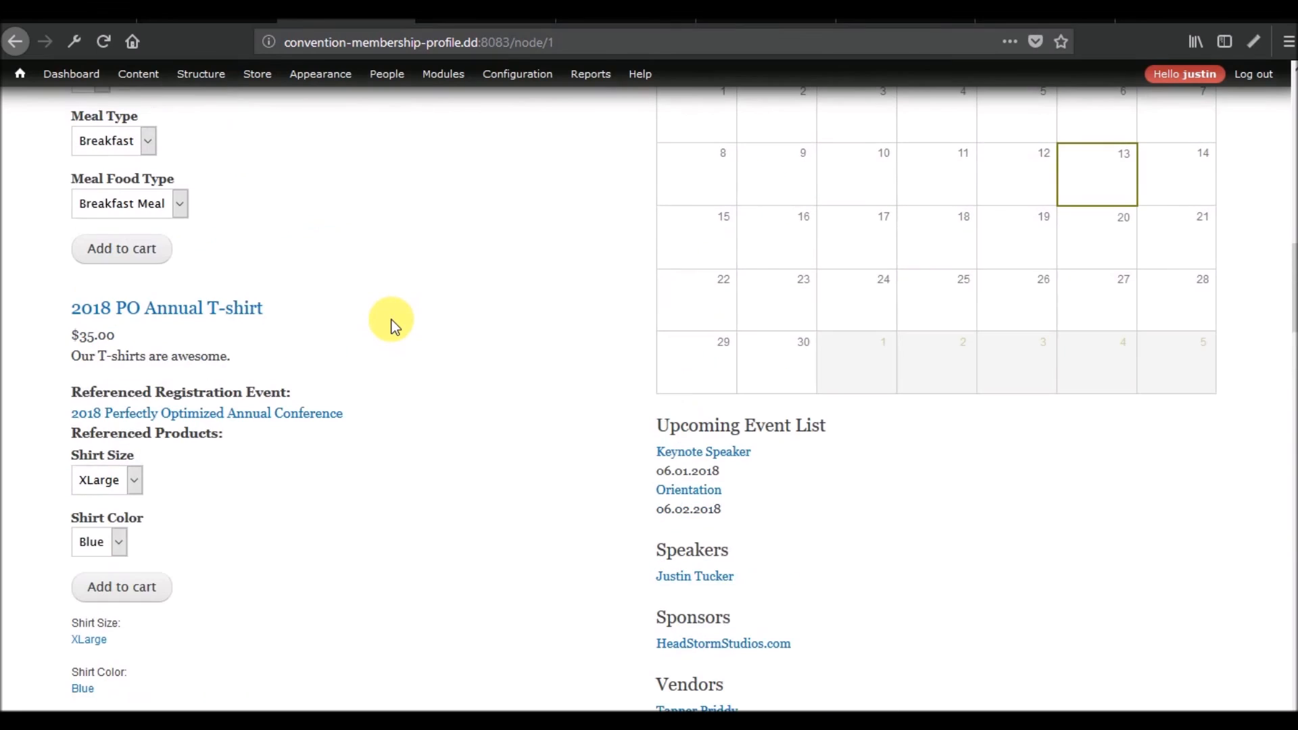
{"action": "left_click", "coordinate": [196, 11]}
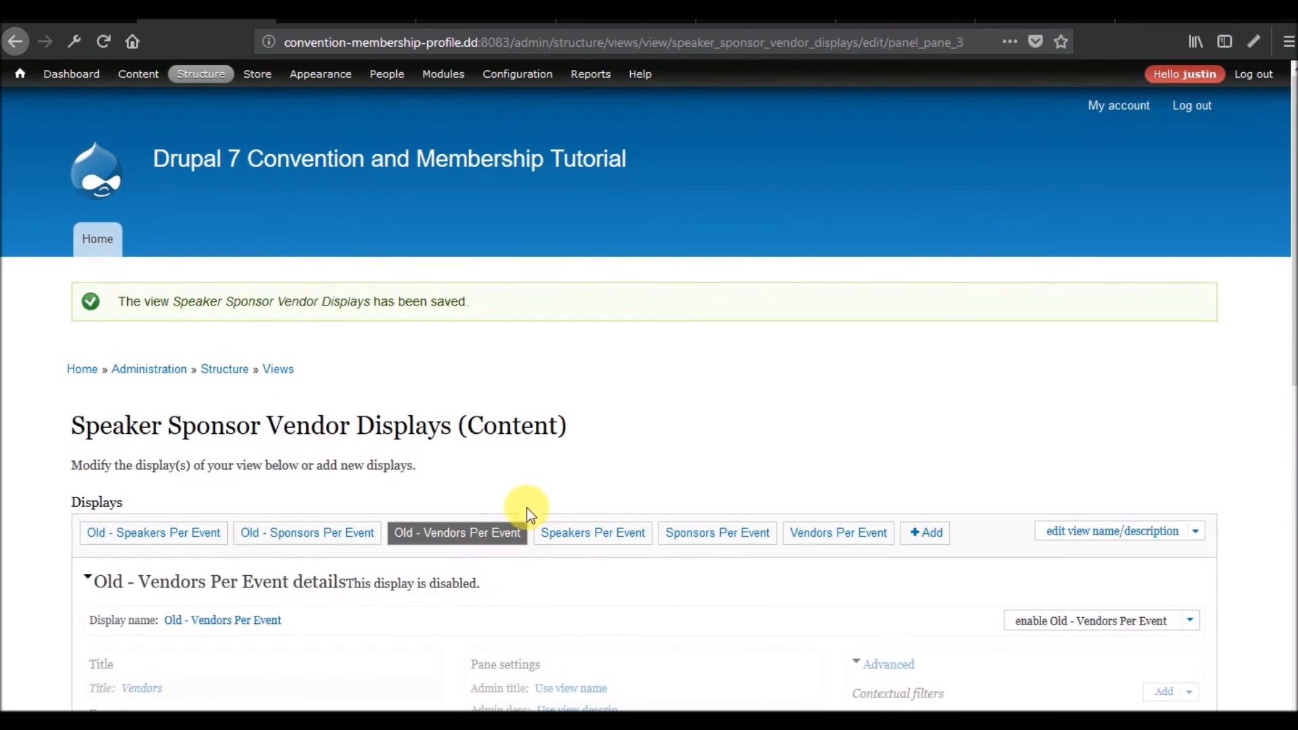
{"action": "scroll", "coordinate": [690, 455], "scroll_direction": "down", "scroll_amount": 7}
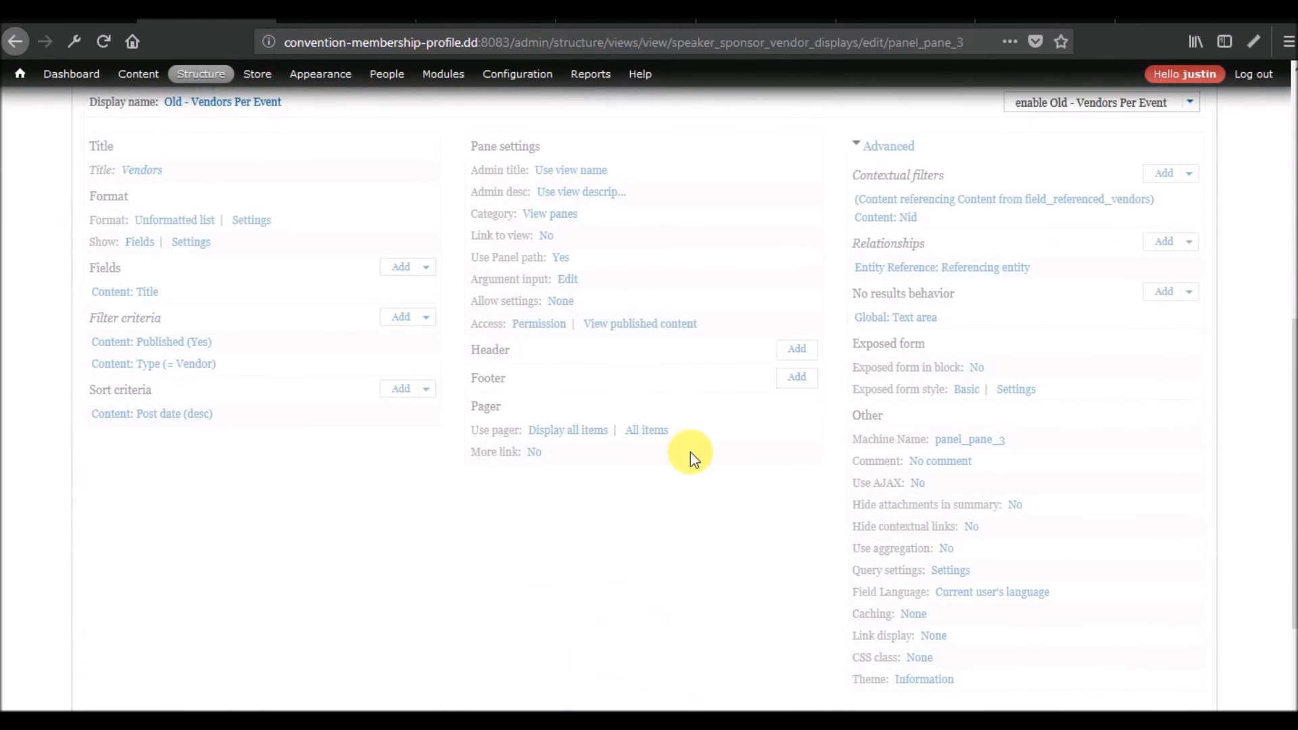
{"action": "scroll", "coordinate": [691, 453], "scroll_direction": "up", "scroll_amount": 8}
{"action": "left_click", "coordinate": [343, 15]}
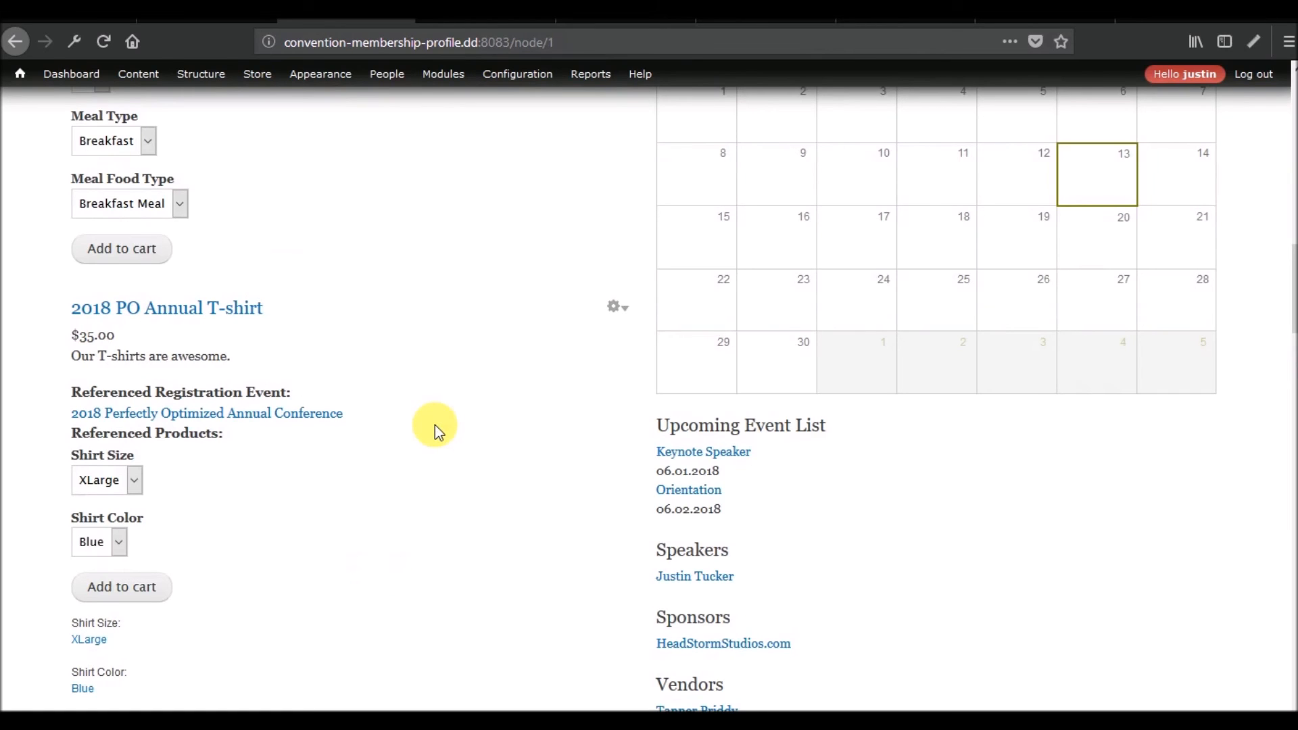
{"action": "scroll", "coordinate": [435, 425], "scroll_direction": "up", "scroll_amount": 6}
{"action": "scroll", "coordinate": [436, 425], "scroll_direction": "down", "scroll_amount": 12}
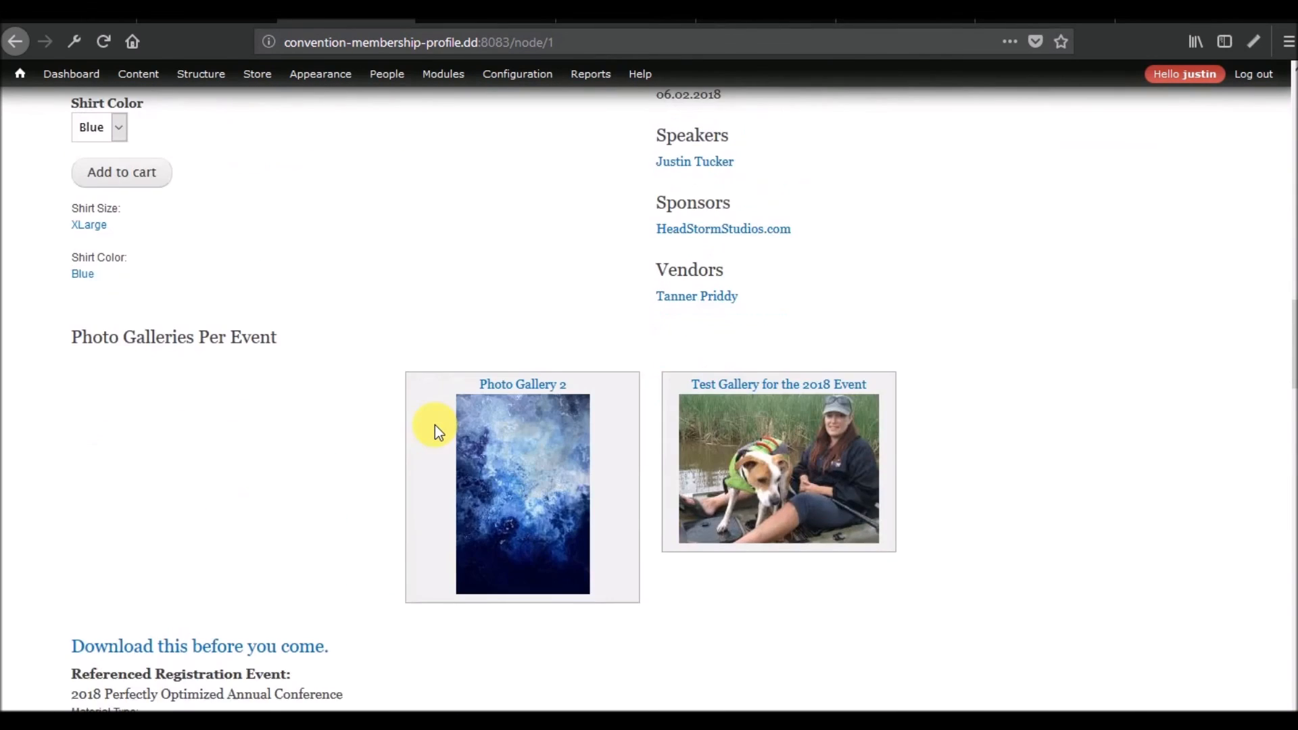
{"action": "scroll", "coordinate": [435, 424], "scroll_direction": "up", "scroll_amount": 6}
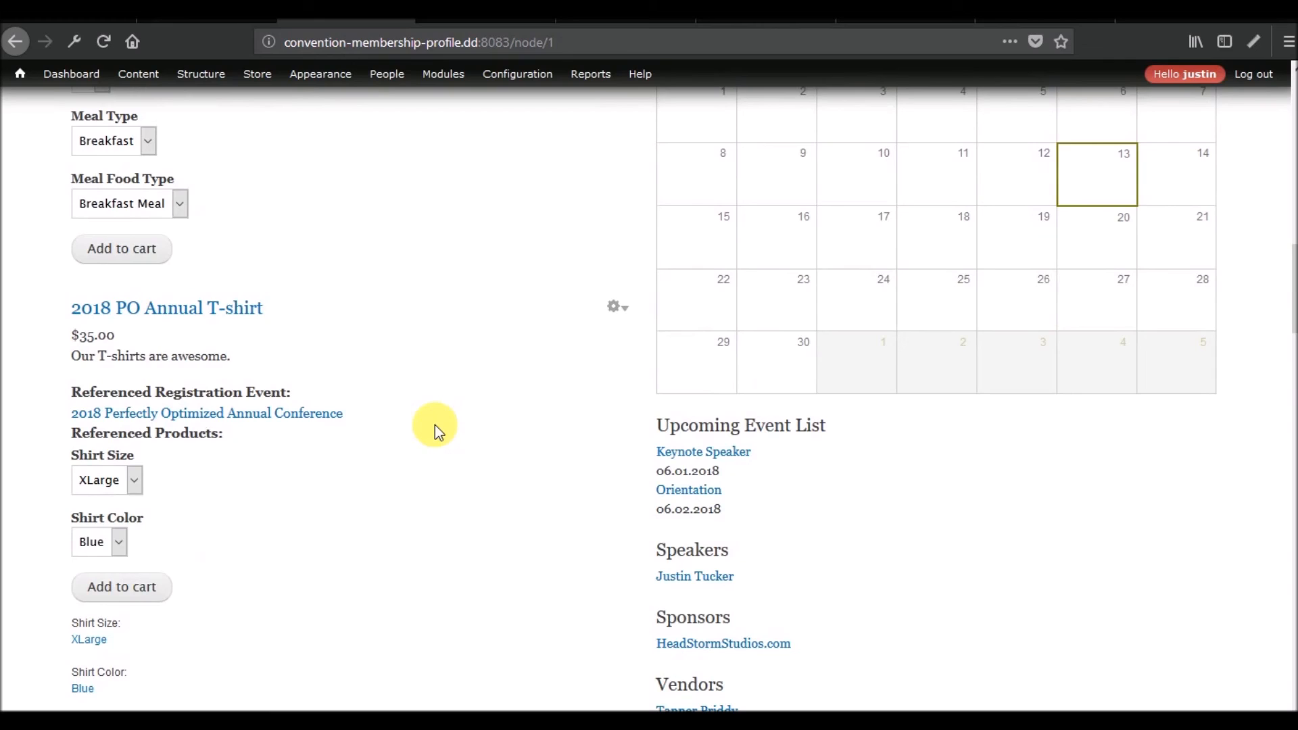